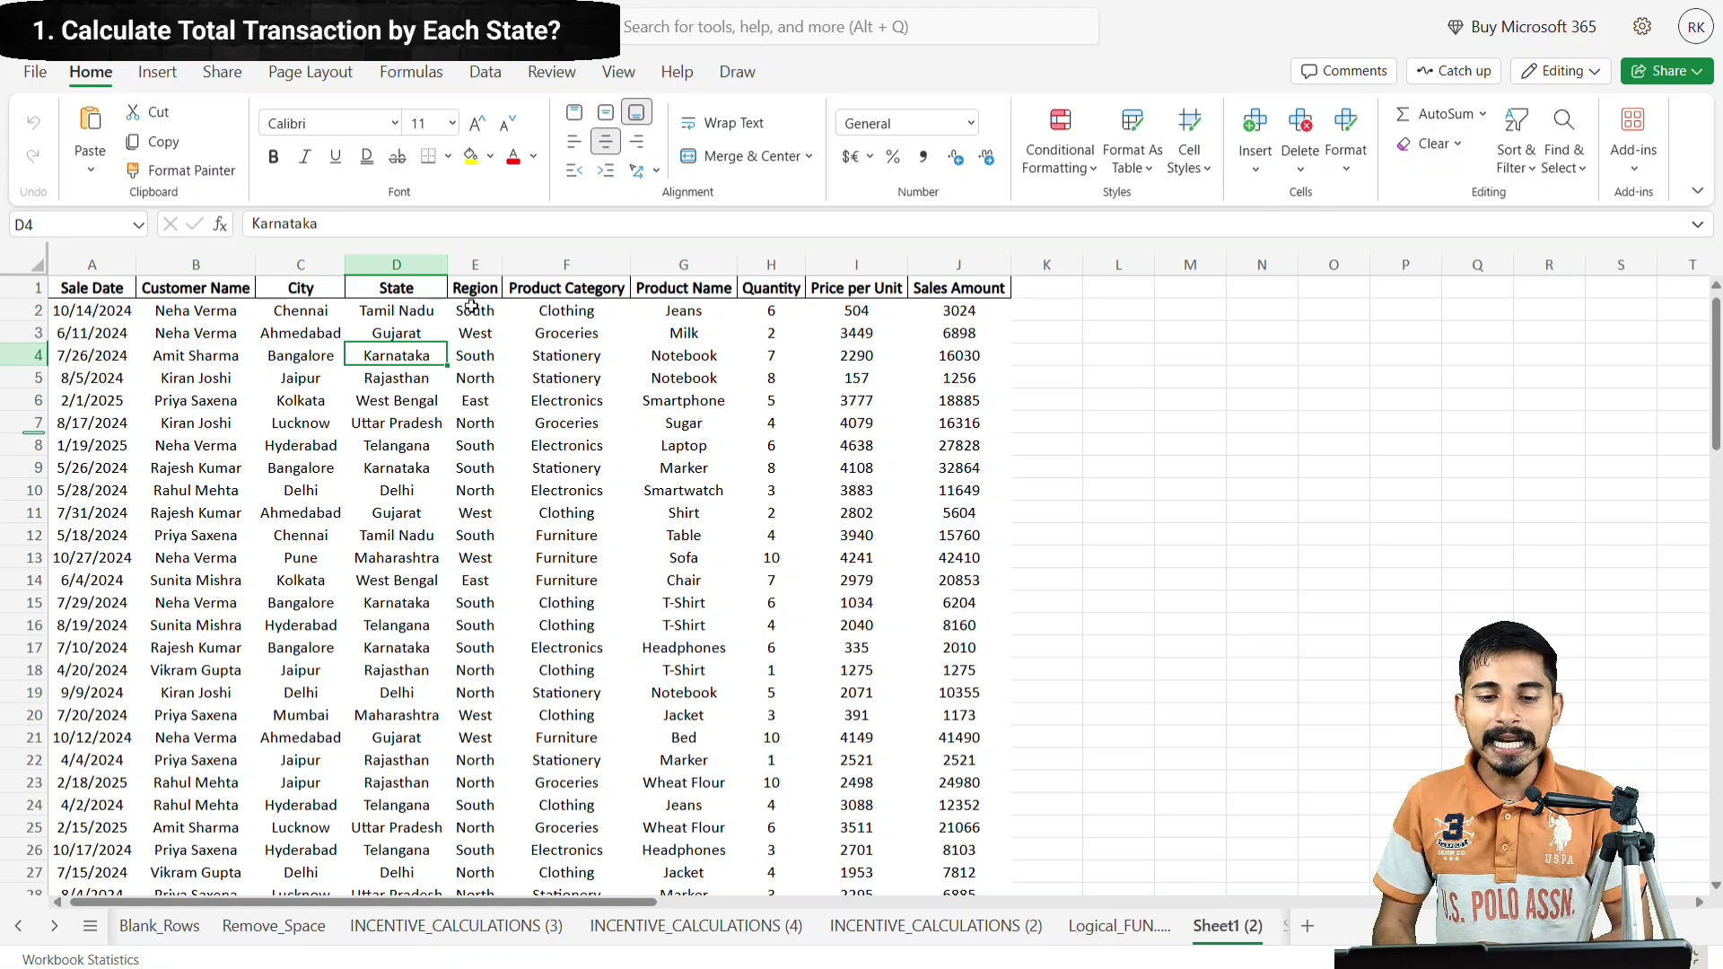
# - Copy the whole State column D into the empty column M
pyautogui.click(409, 265)
pyautogui.hotkey('ctrl', 'c')
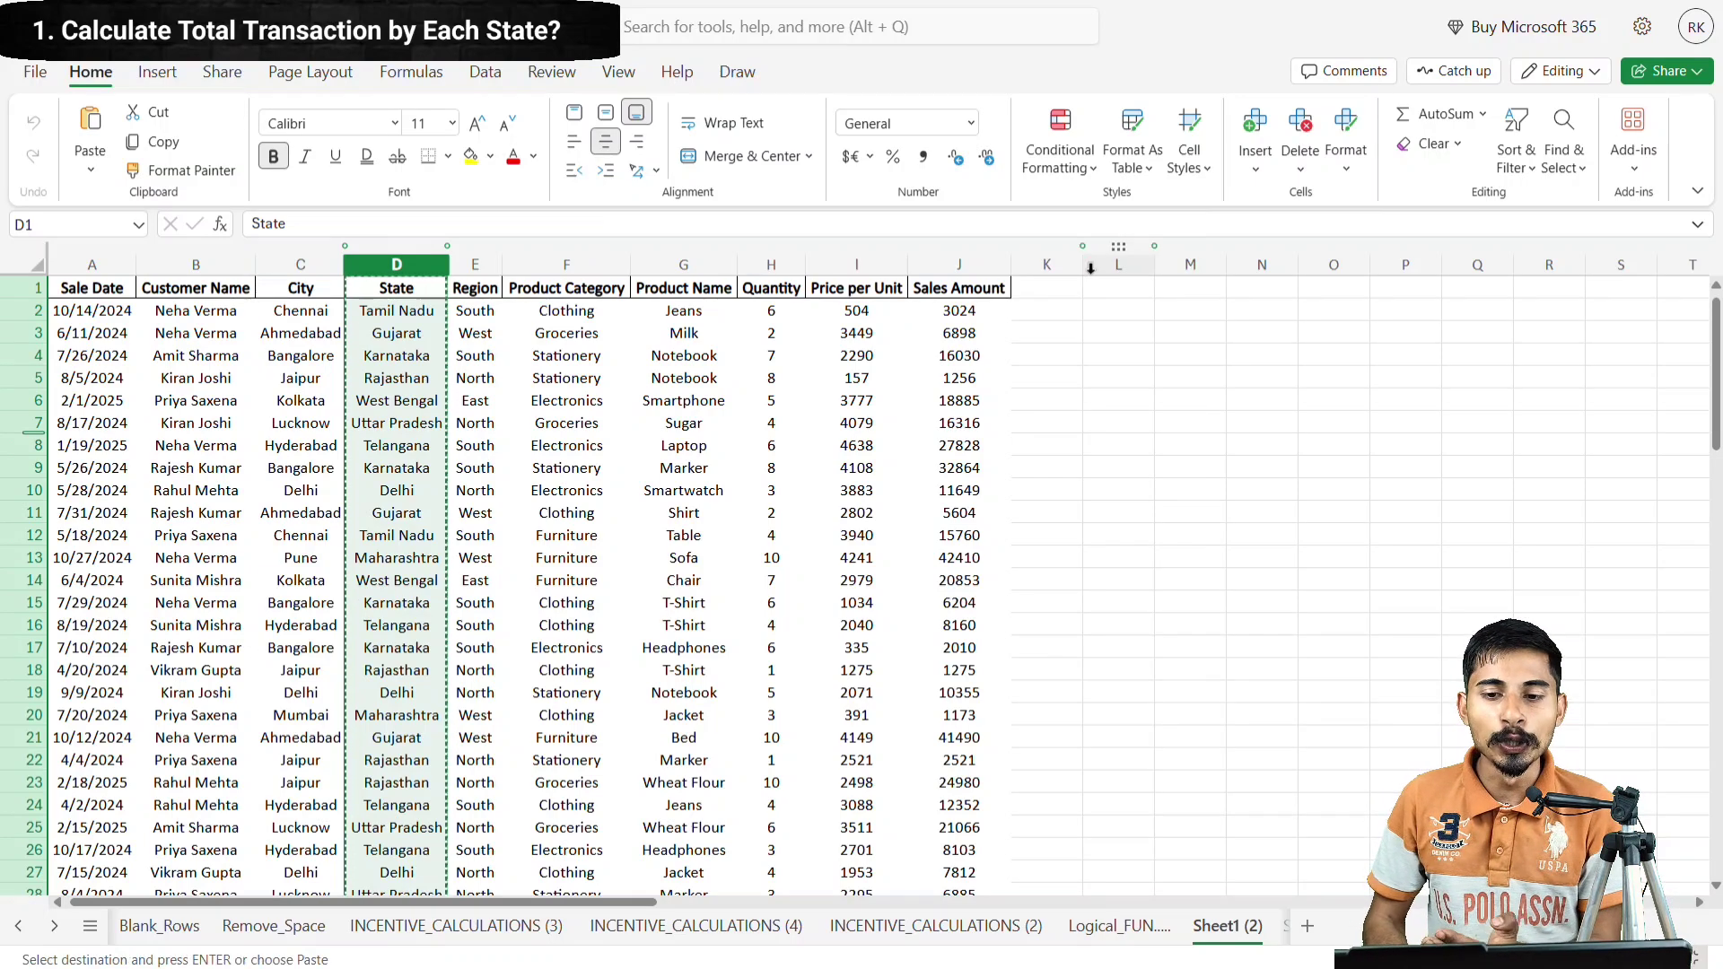
pyautogui.click(1193, 265)
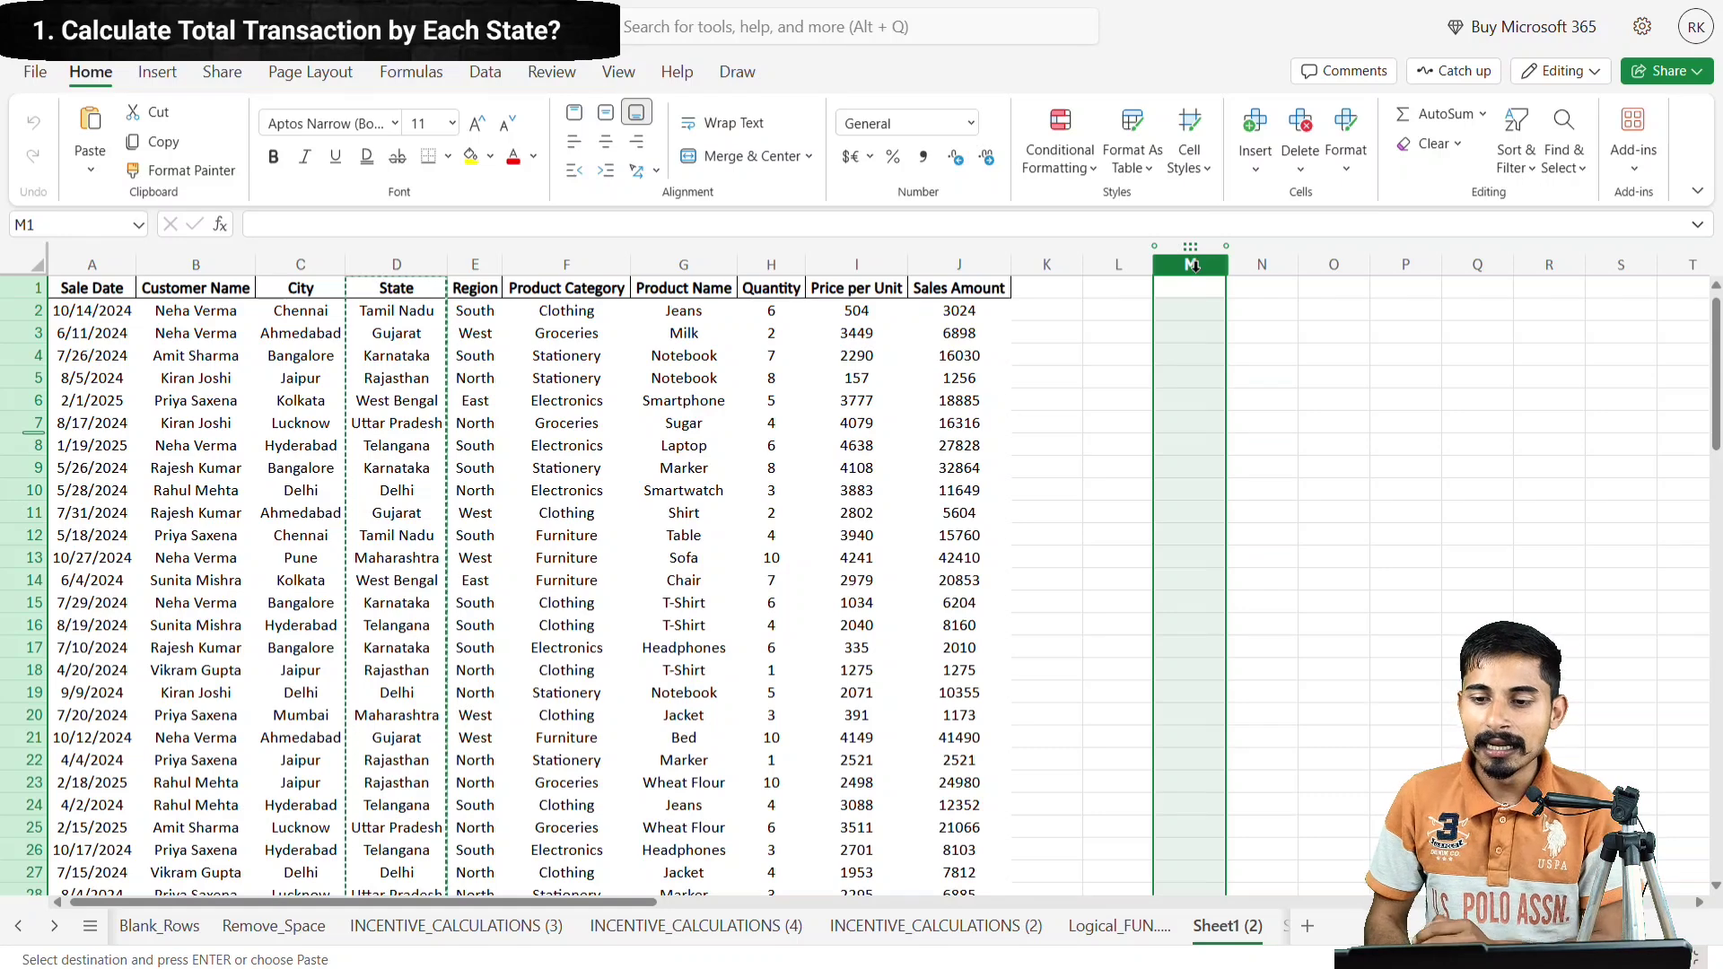
pyautogui.hotkey('ctrl', 'v')
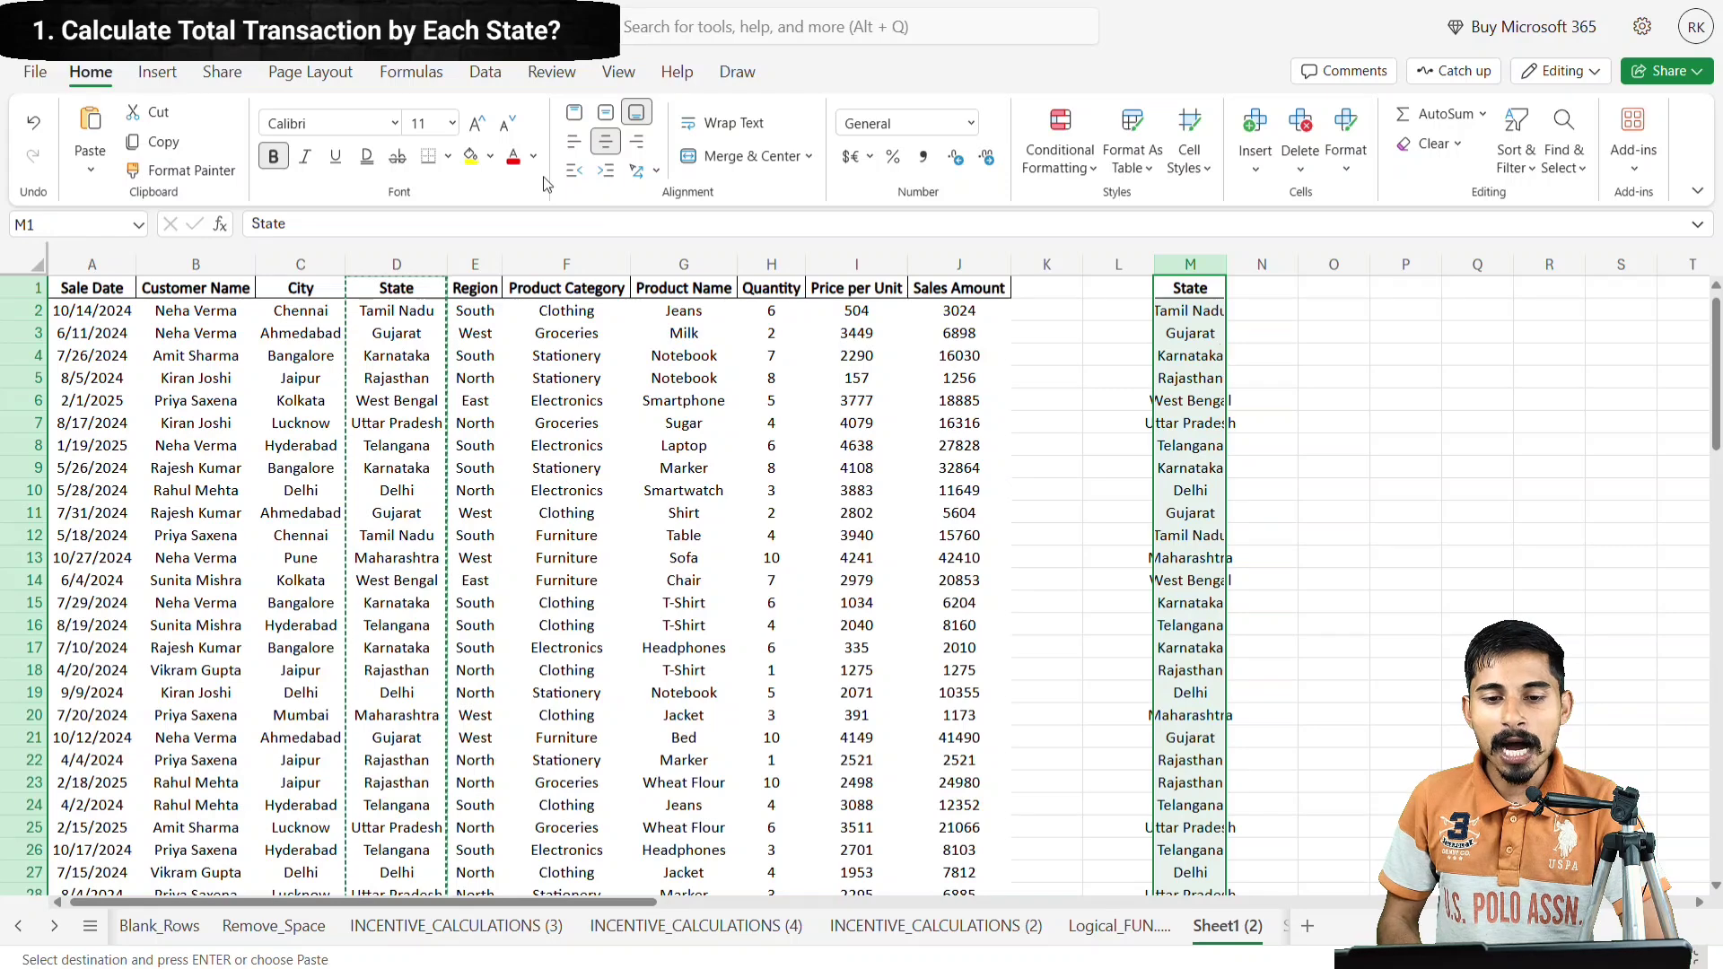
# - Remove the duplicate states from column M, treating the first row as a header, and autofit the column's width
pyautogui.click(486, 73)
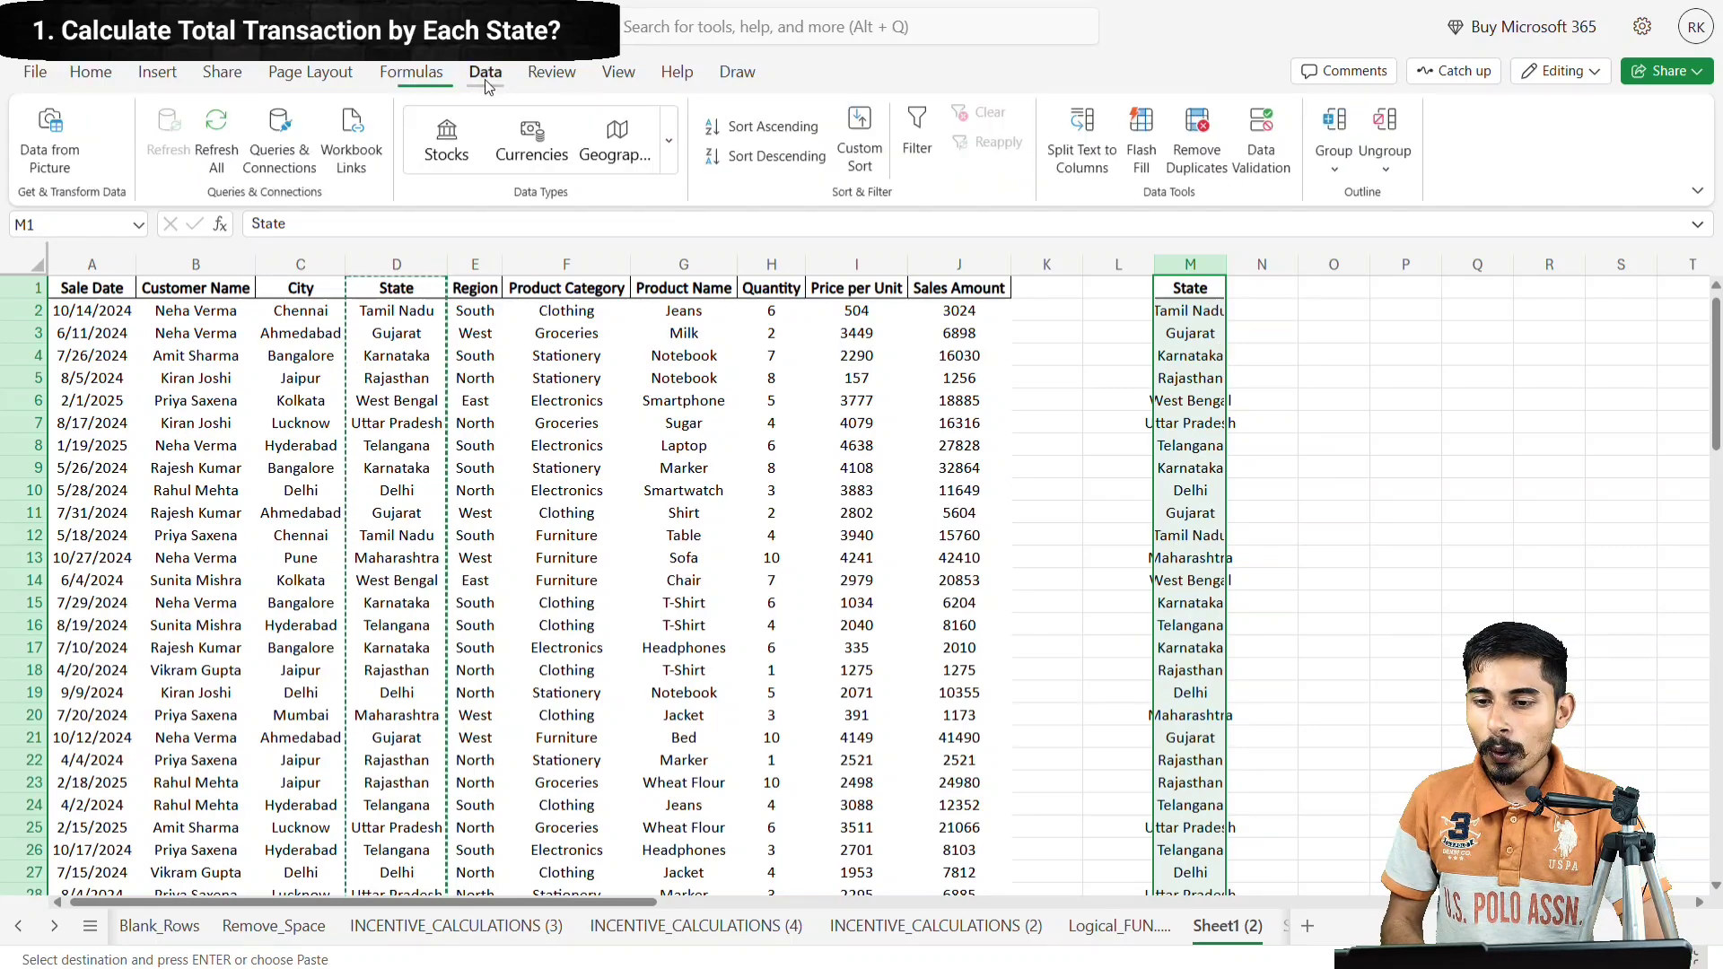
pyautogui.click(1188, 169)
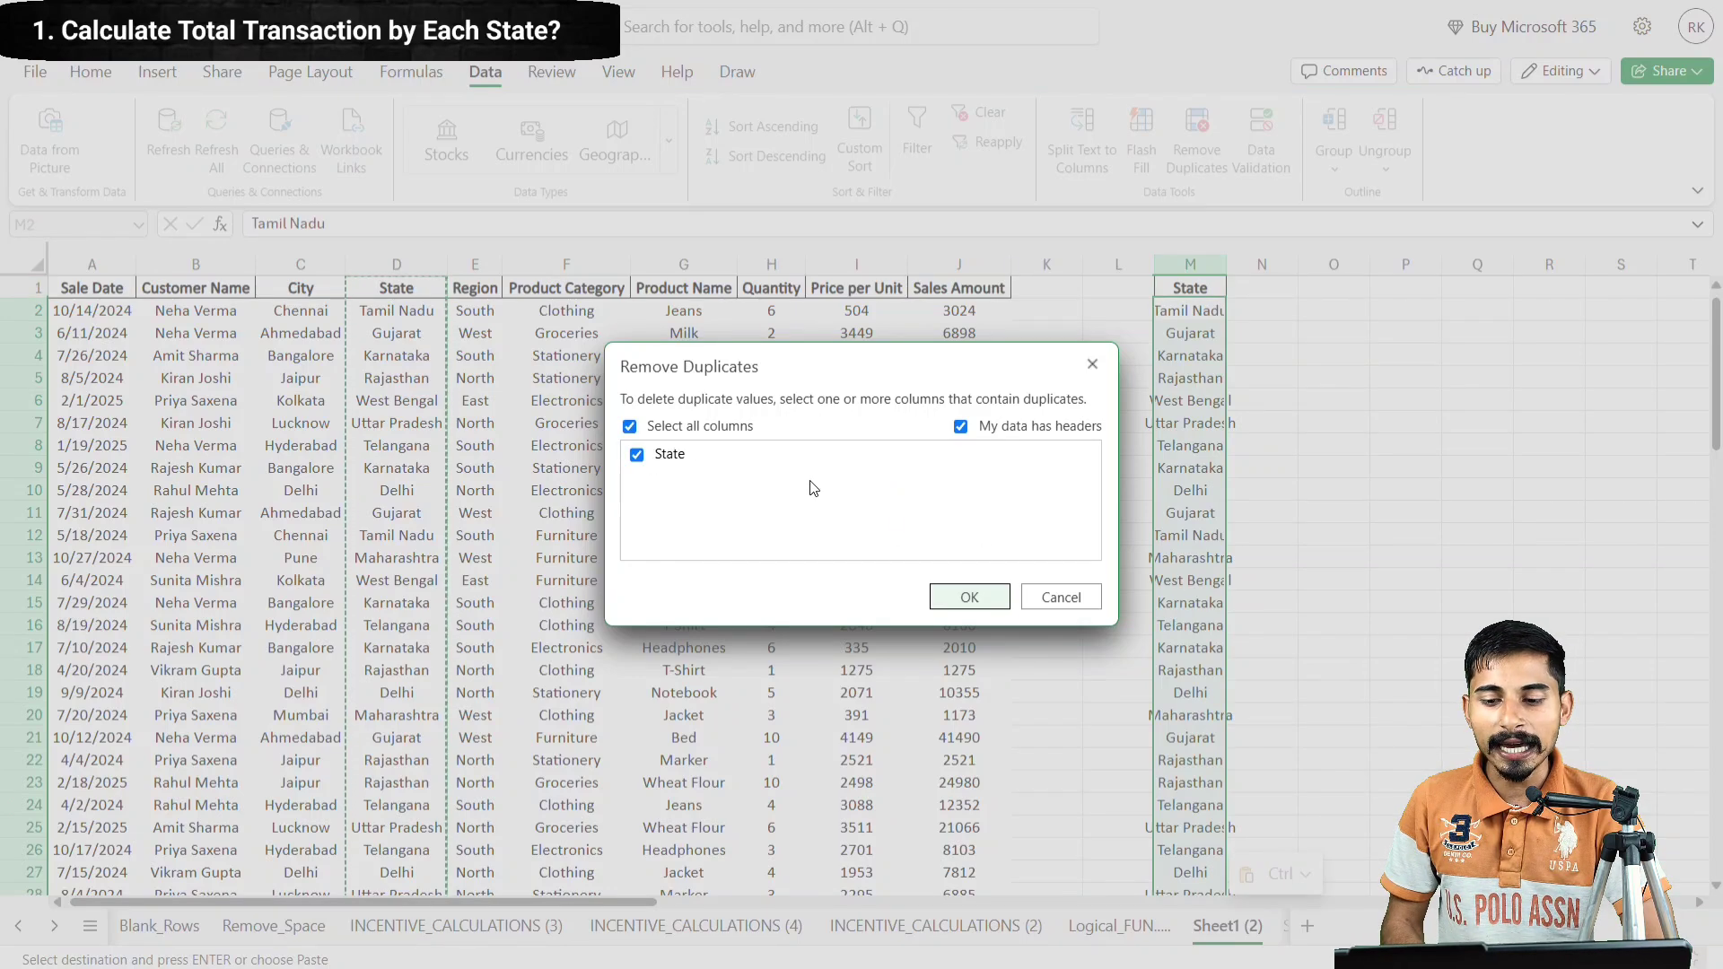
pyautogui.click(969, 597)
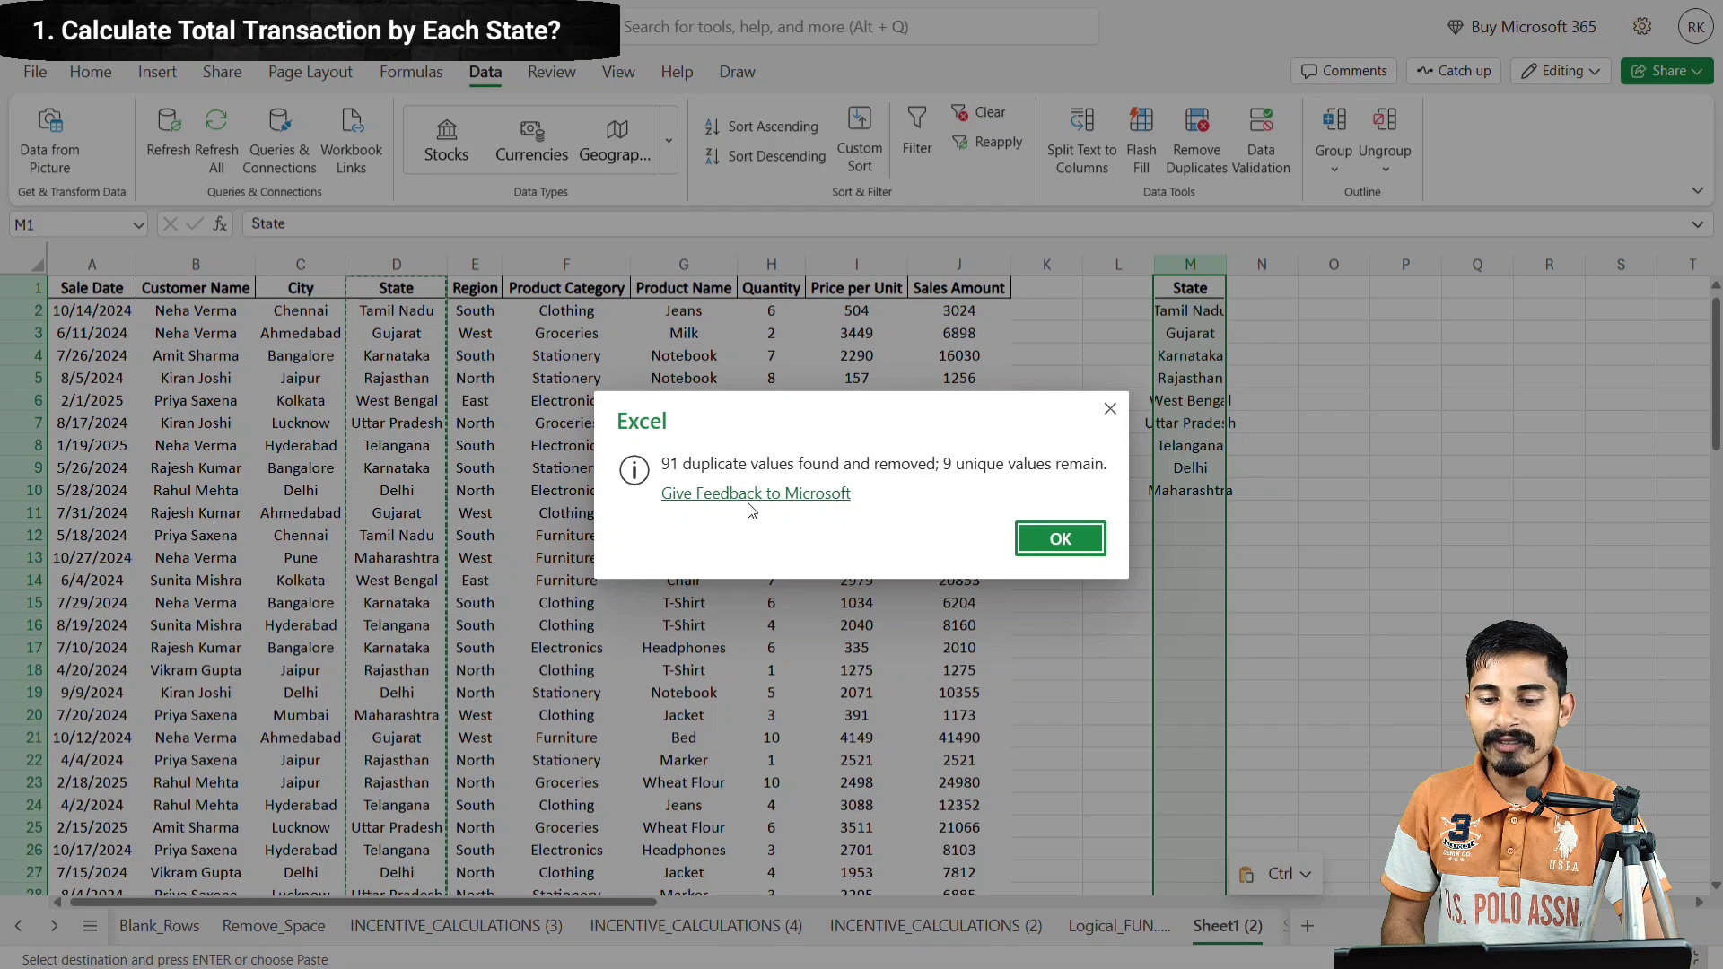
pyautogui.click(1062, 541)
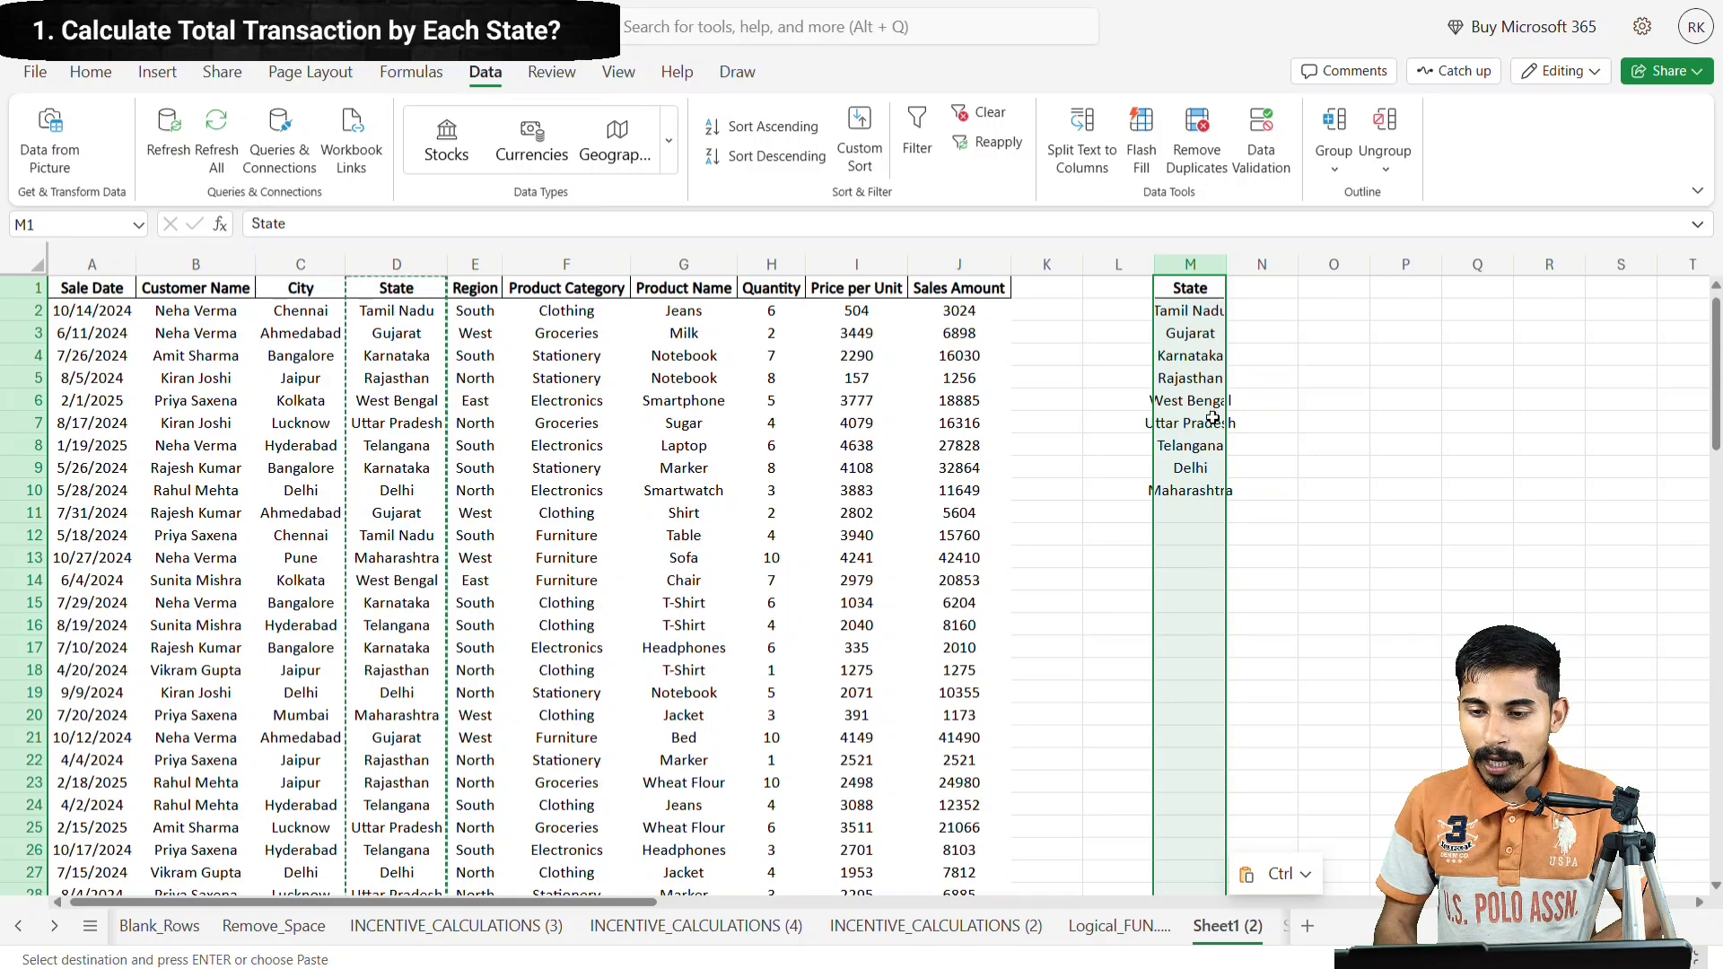
pyautogui.doubleClick(1224, 266)
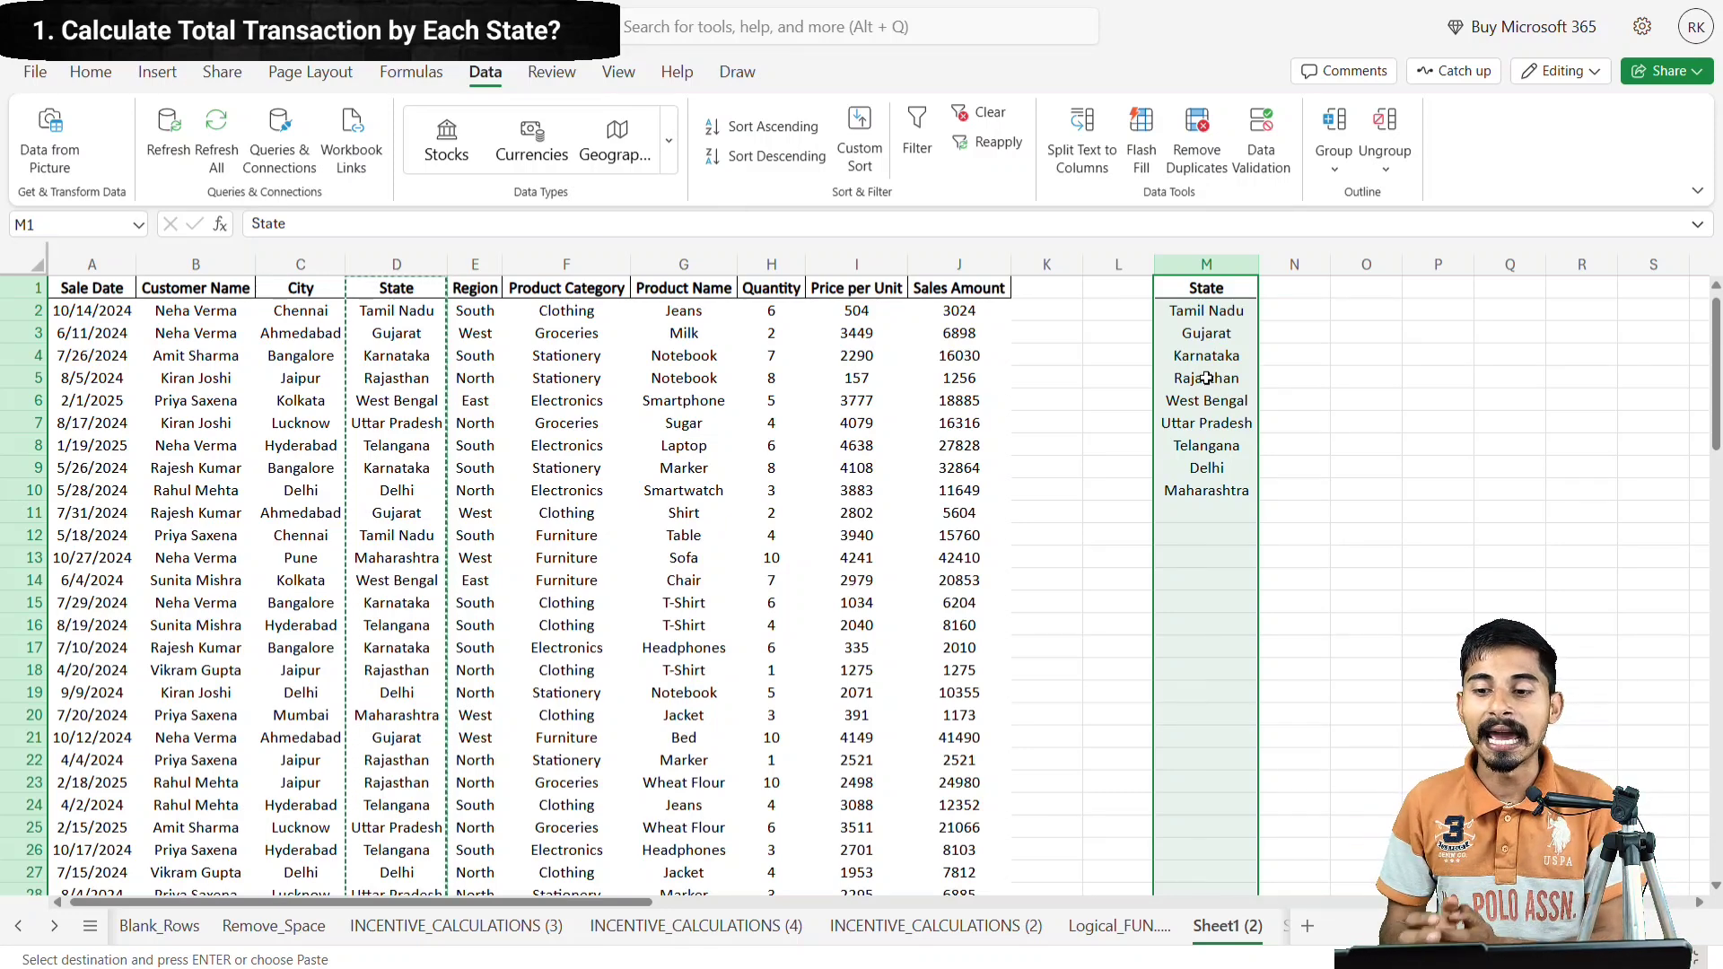
# - Enter =COUNTIF(D:D,M2) in N2 and fill the formula down beside every state to N10
pyautogui.click(1293, 316)
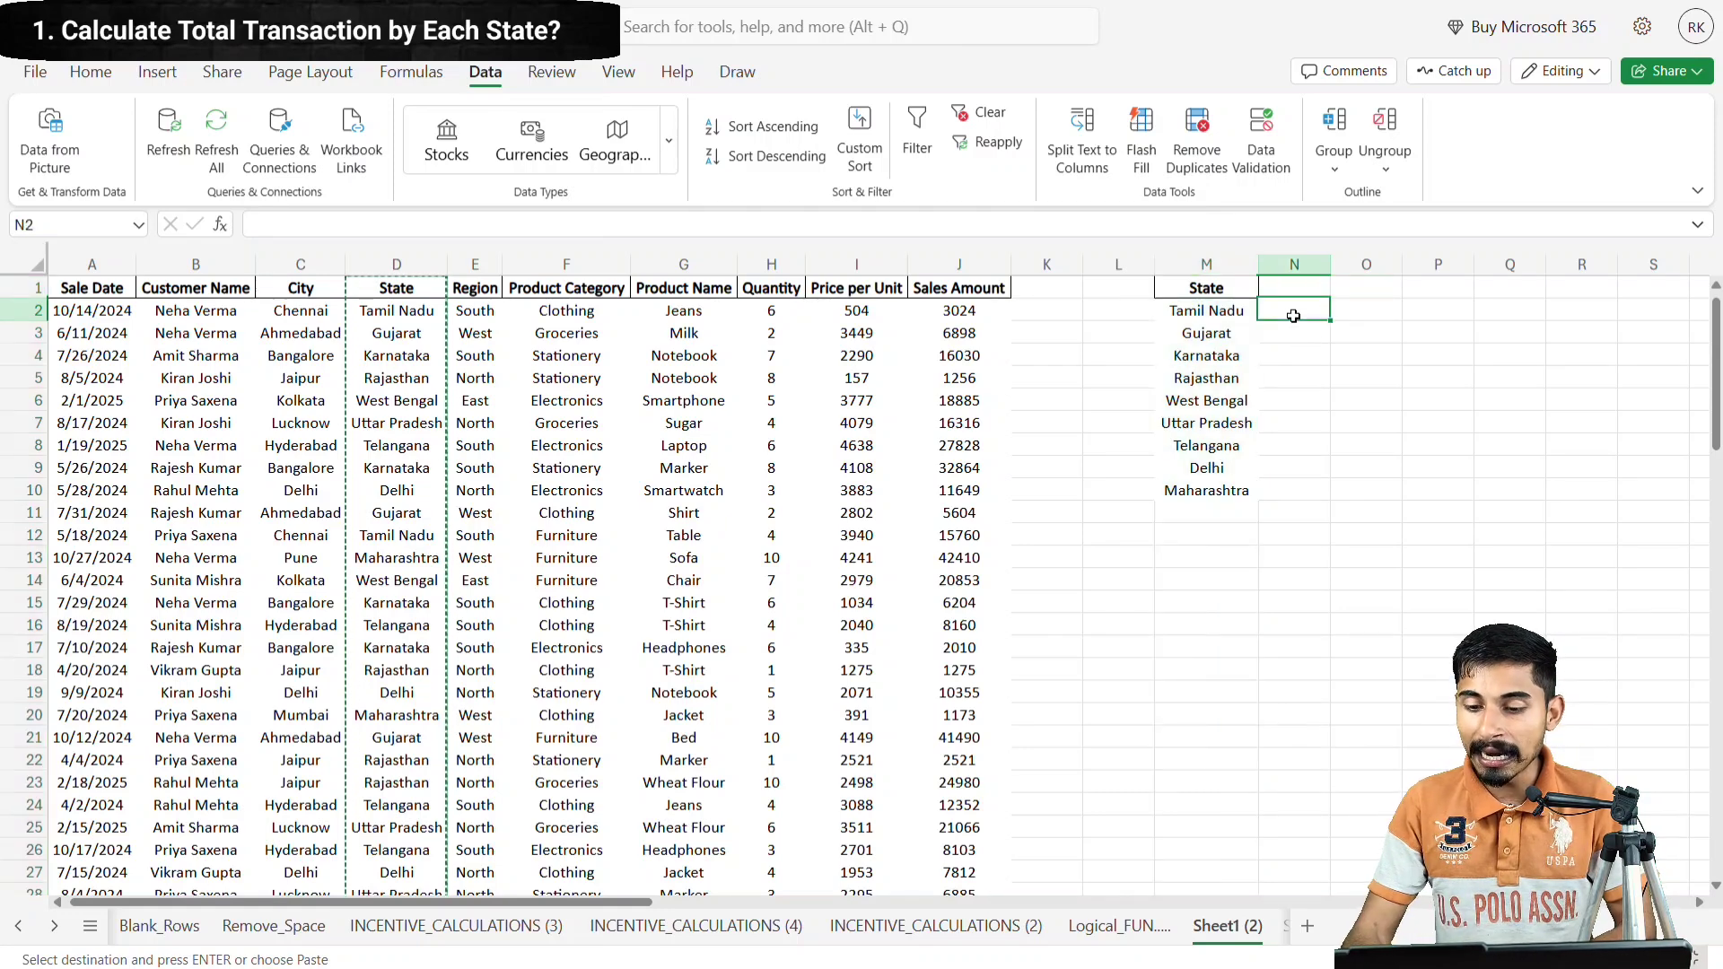
pyautogui.write('=')
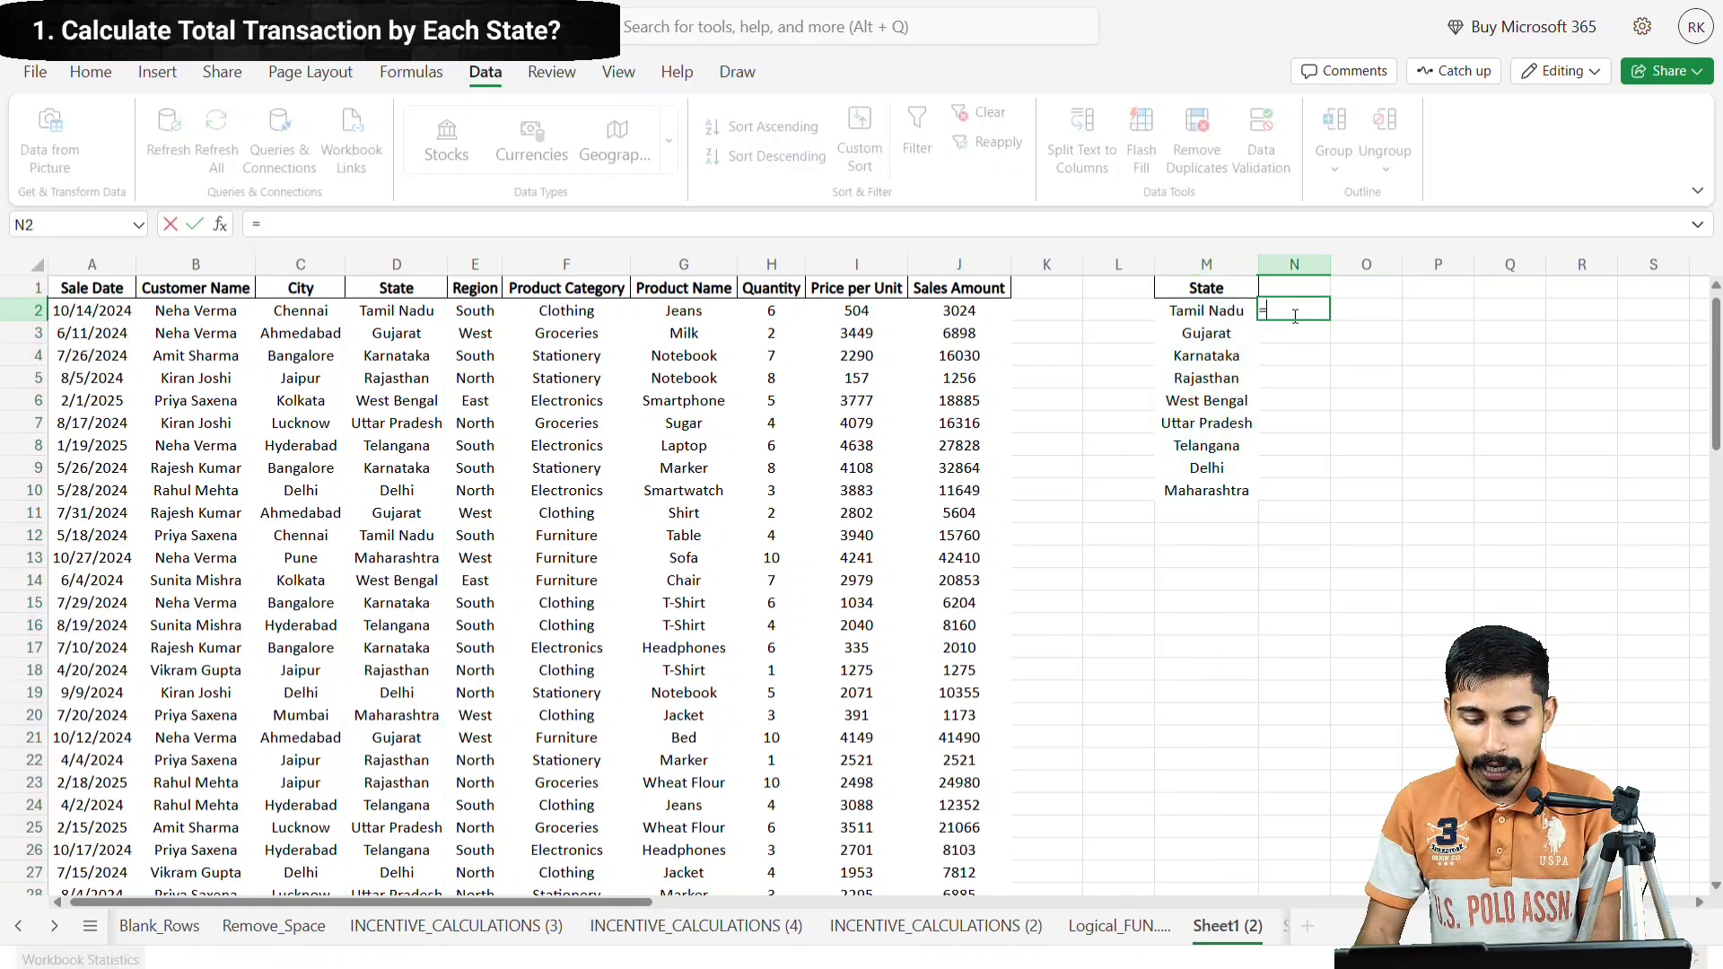
pyautogui.write('cou')
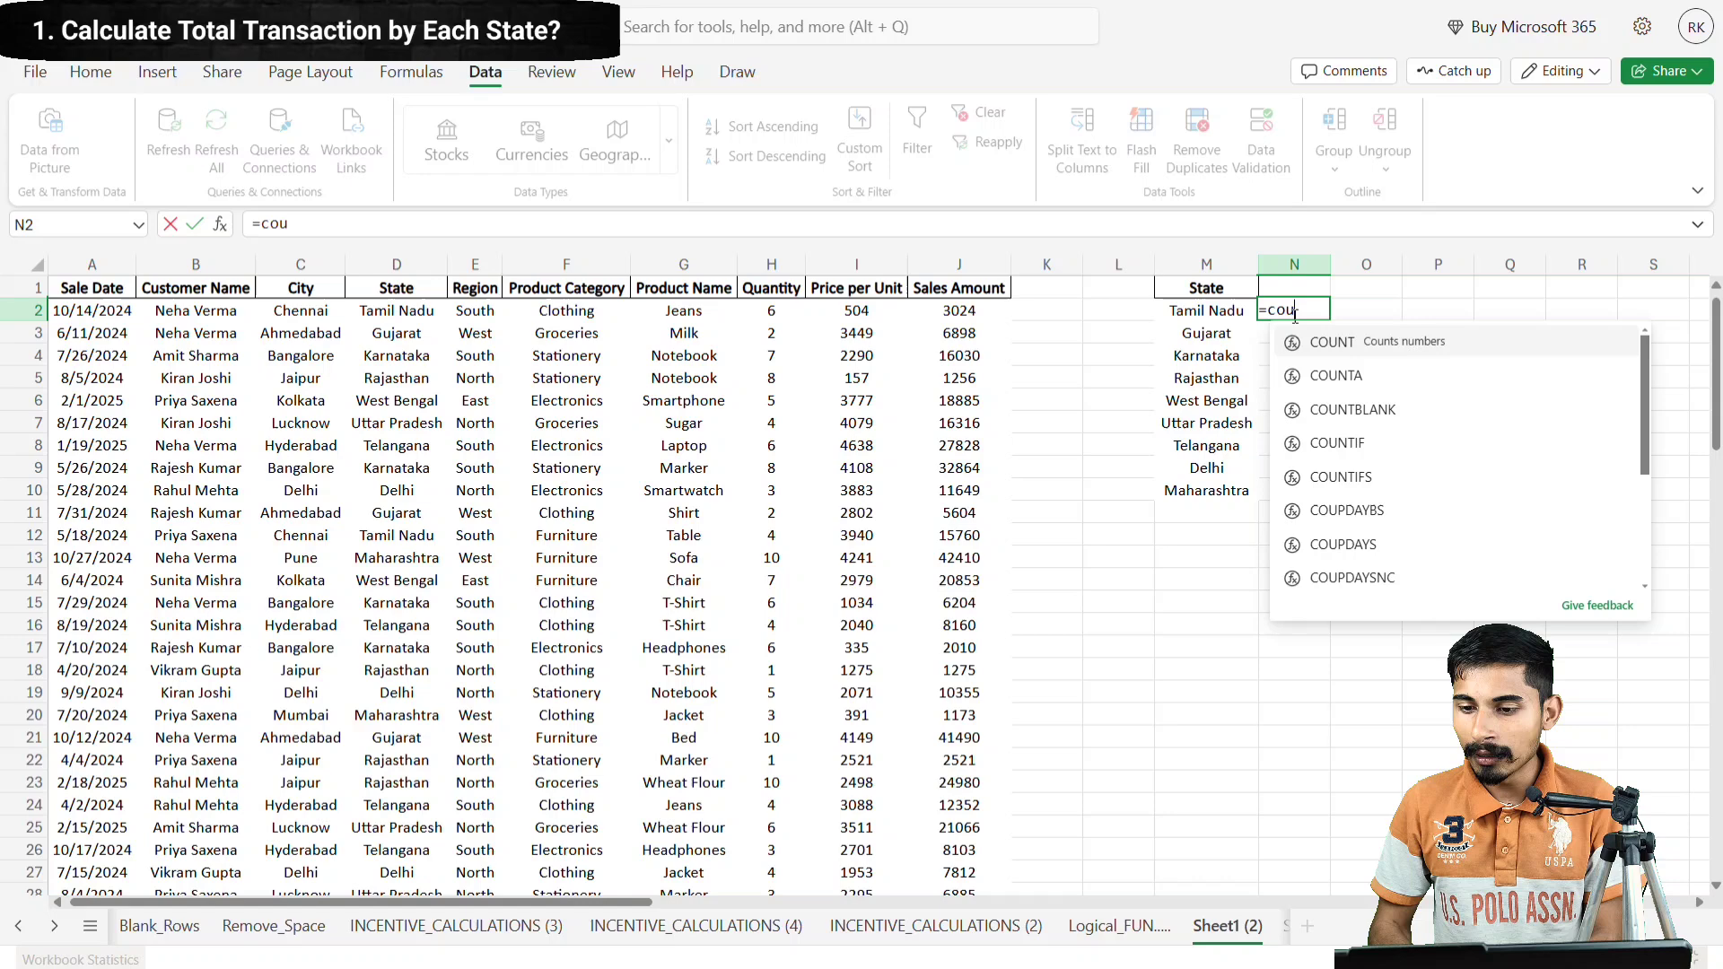
pyautogui.click(1398, 452)
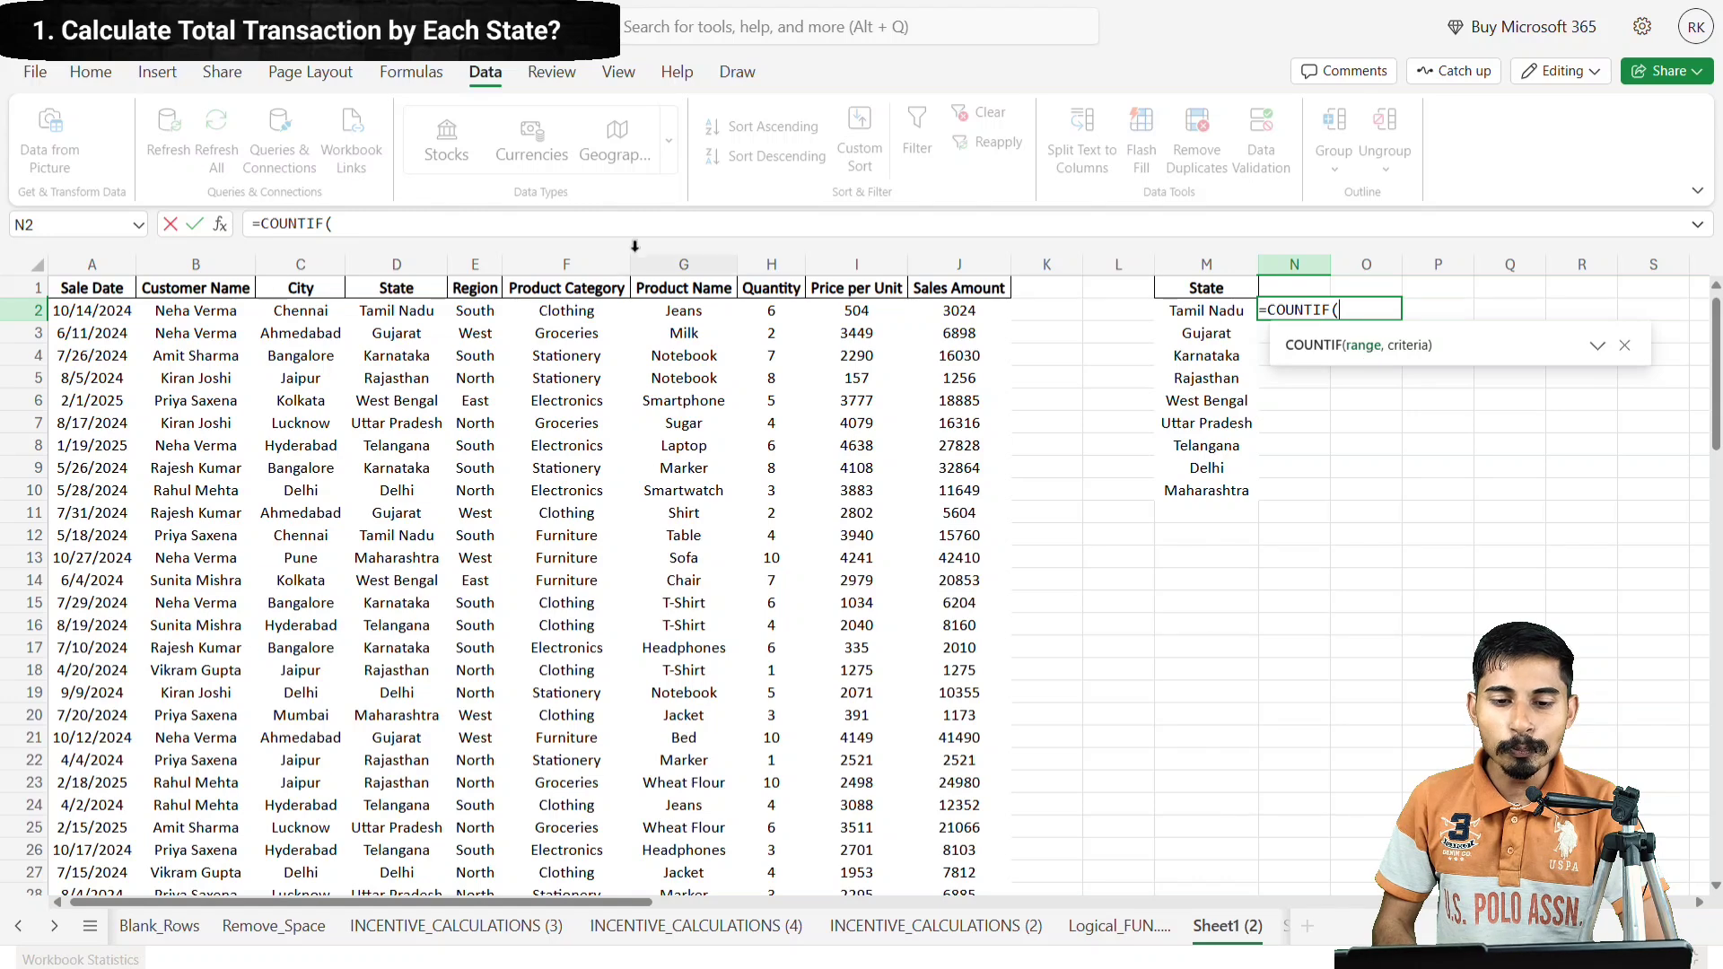
pyautogui.click(418, 263)
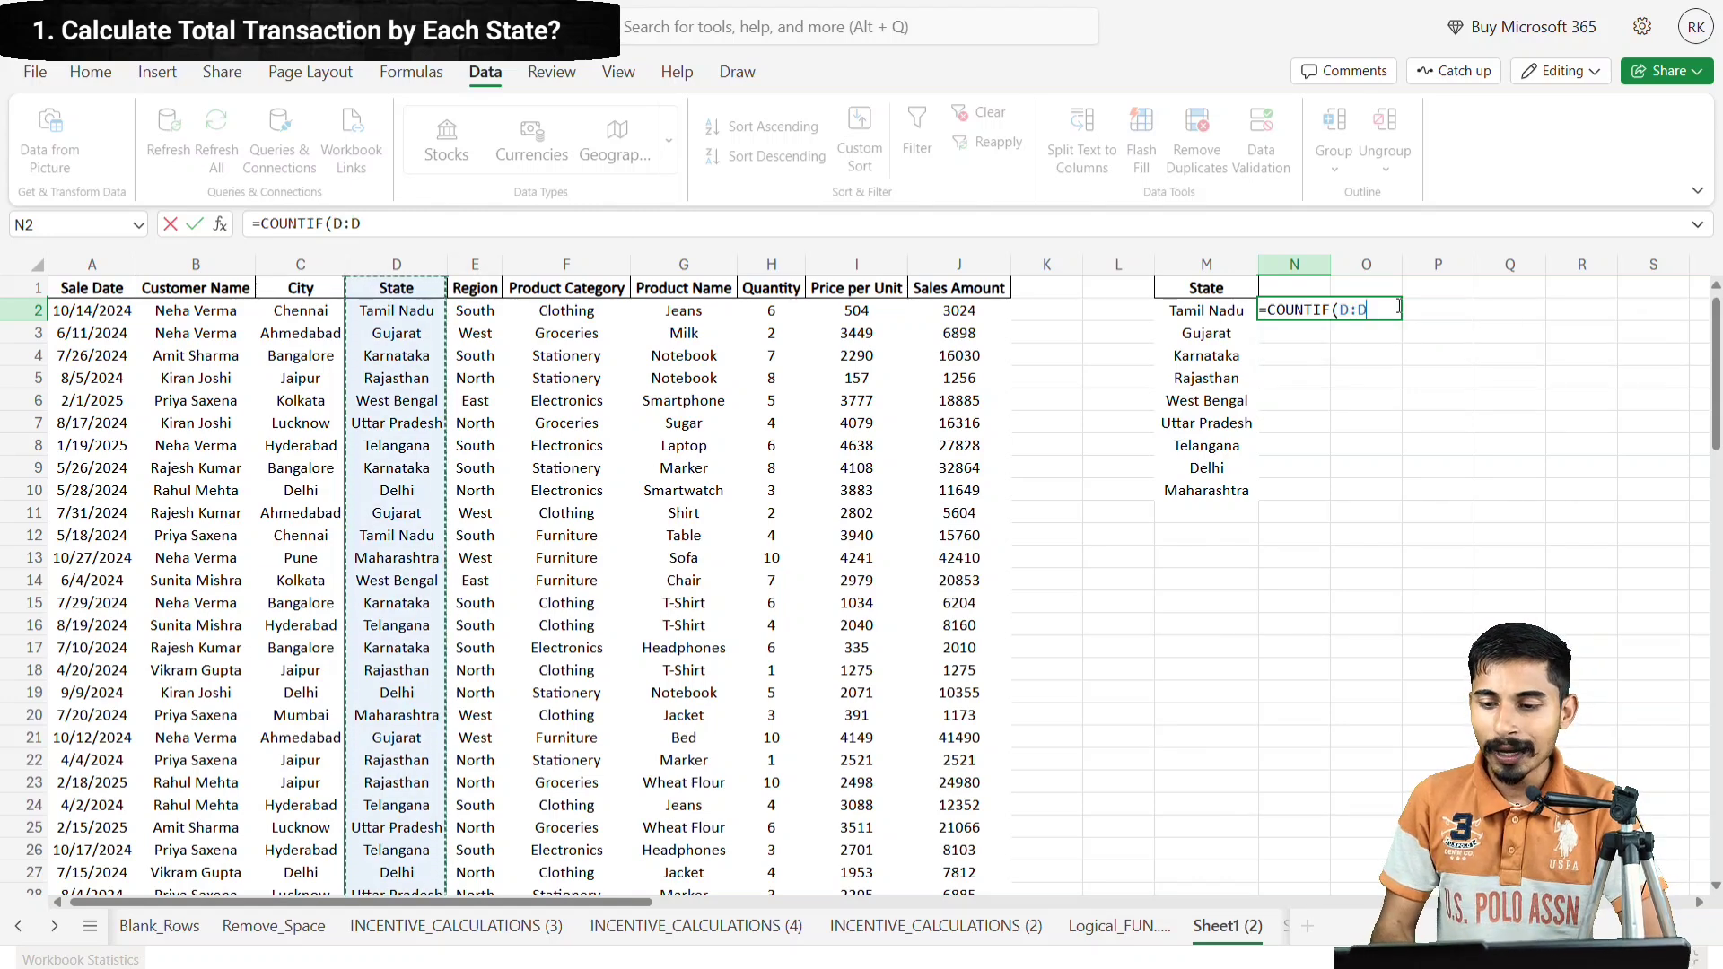
pyautogui.write(',')
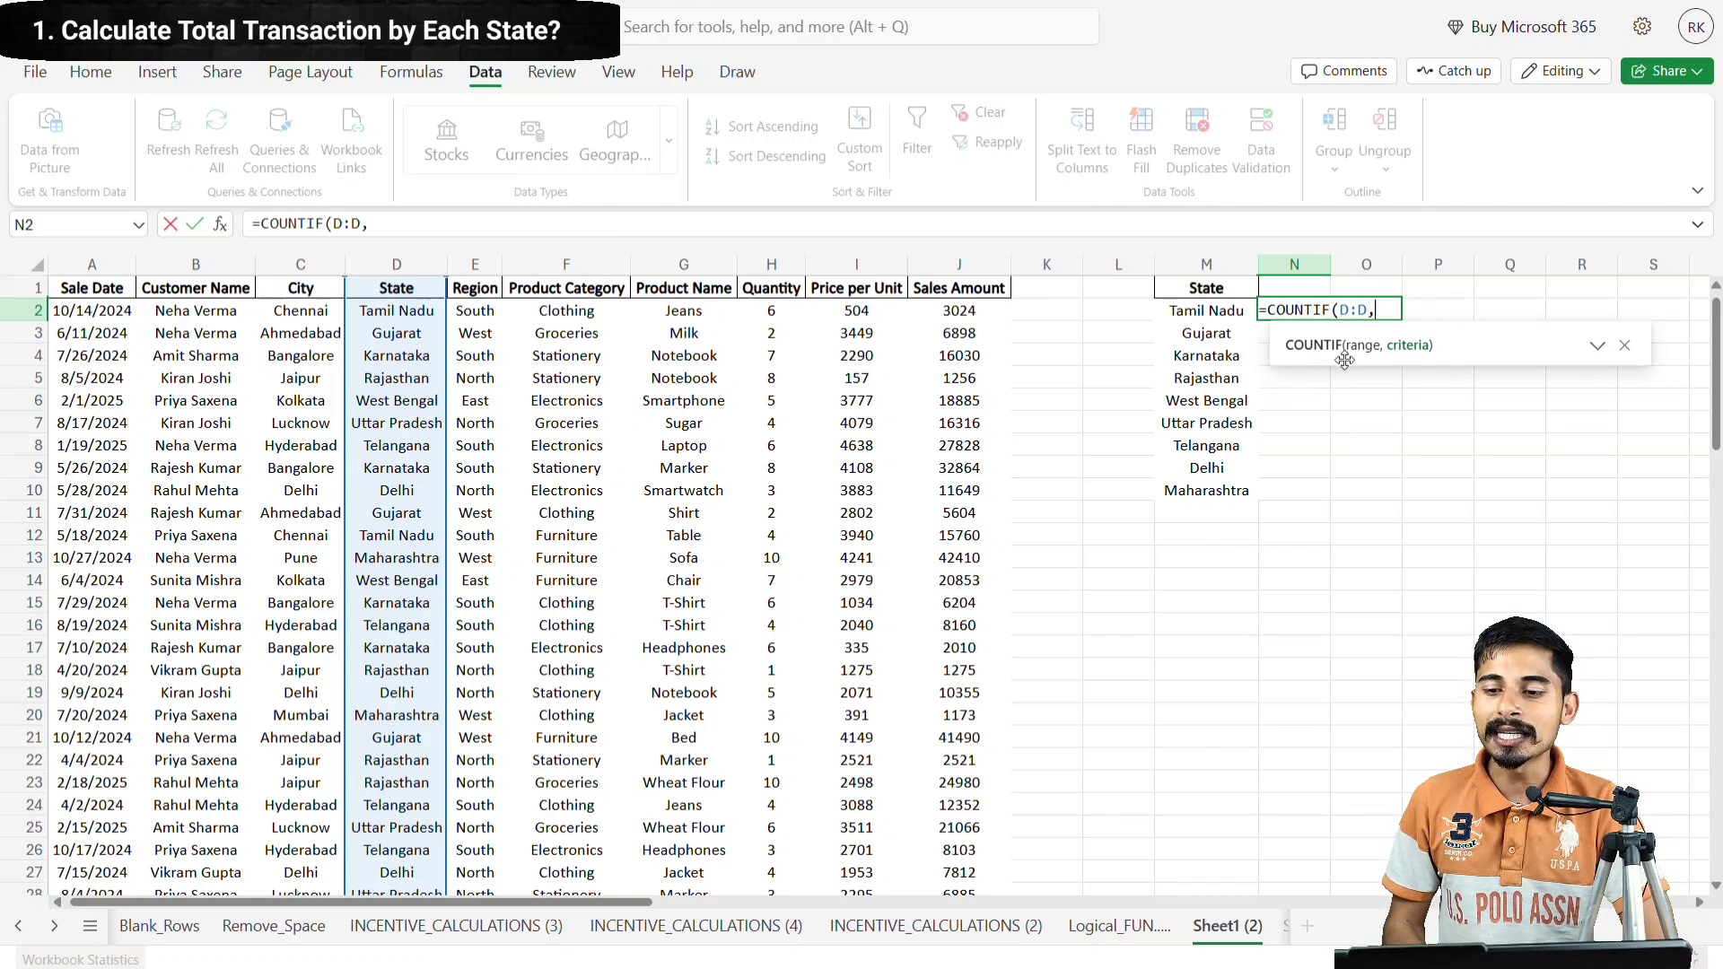
pyautogui.click(1222, 311)
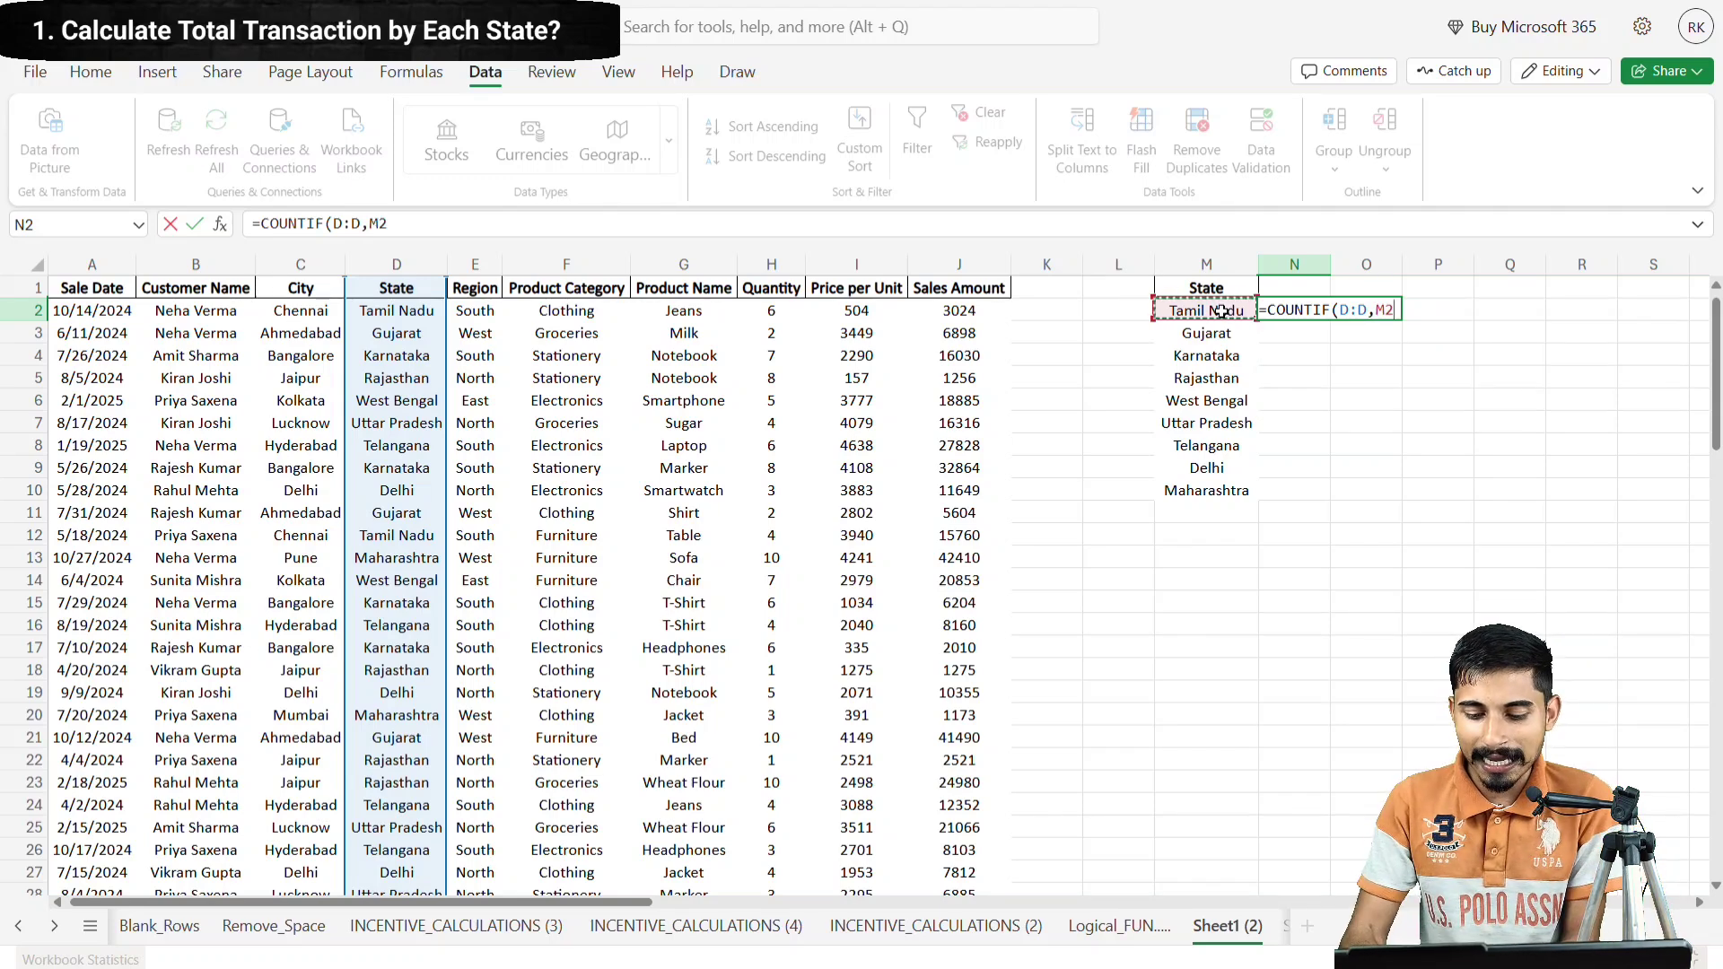
pyautogui.write(')')
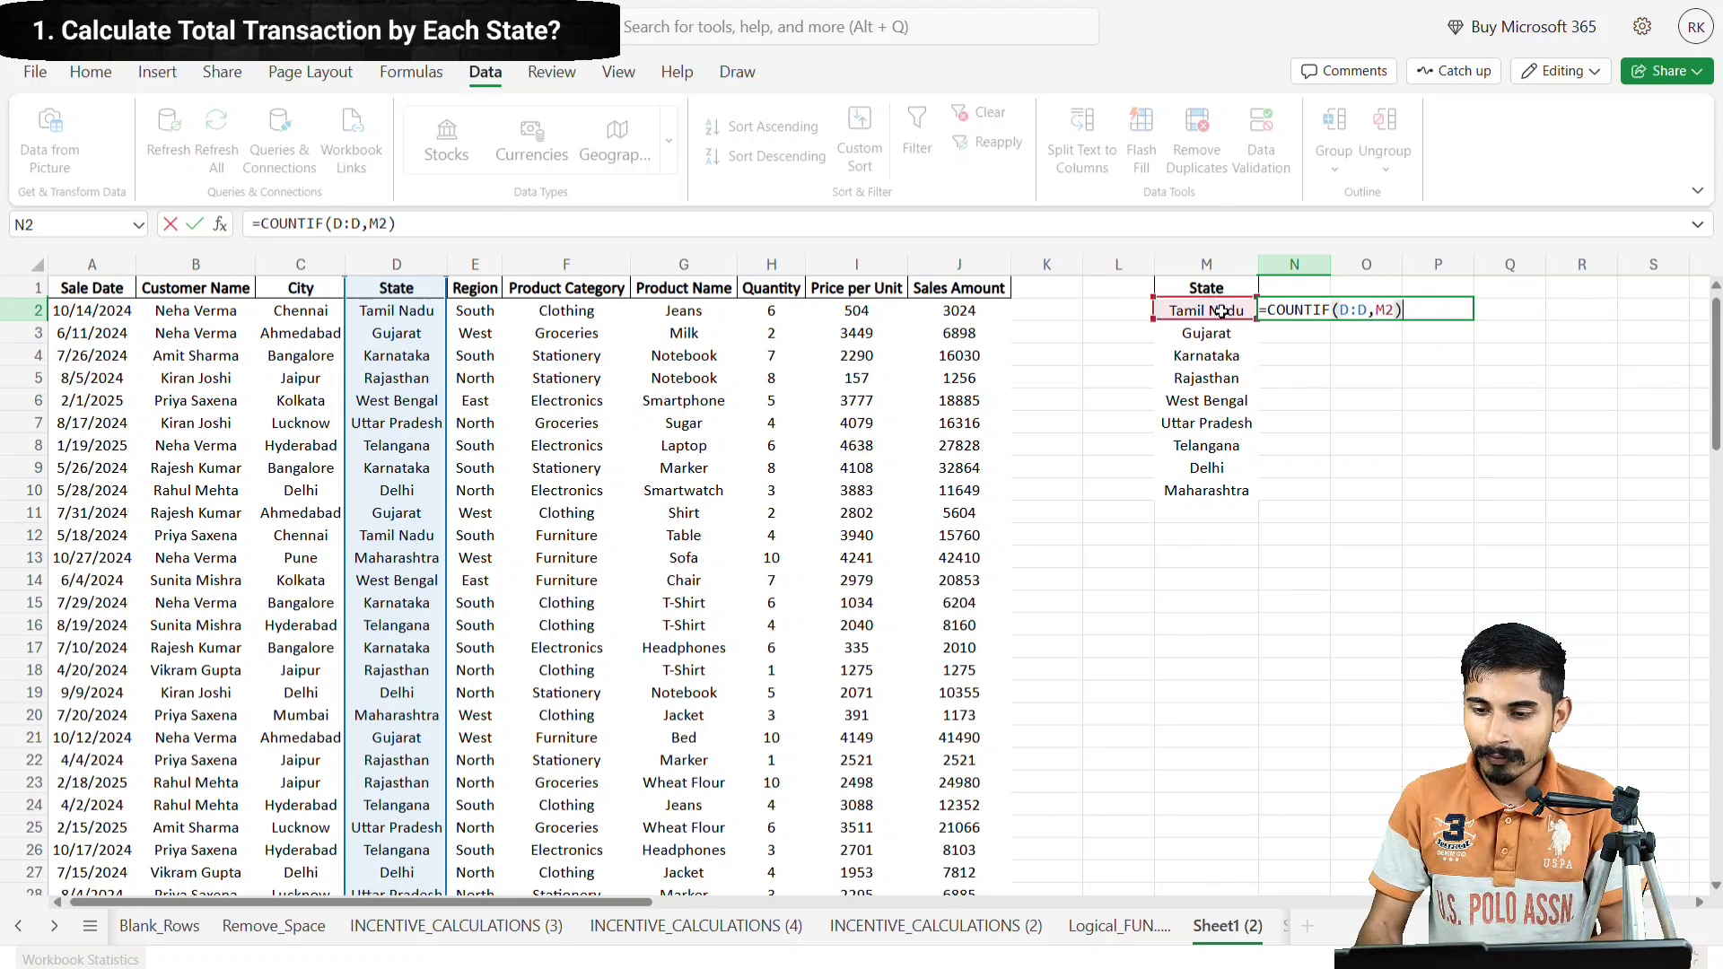
pyautogui.press('Return')
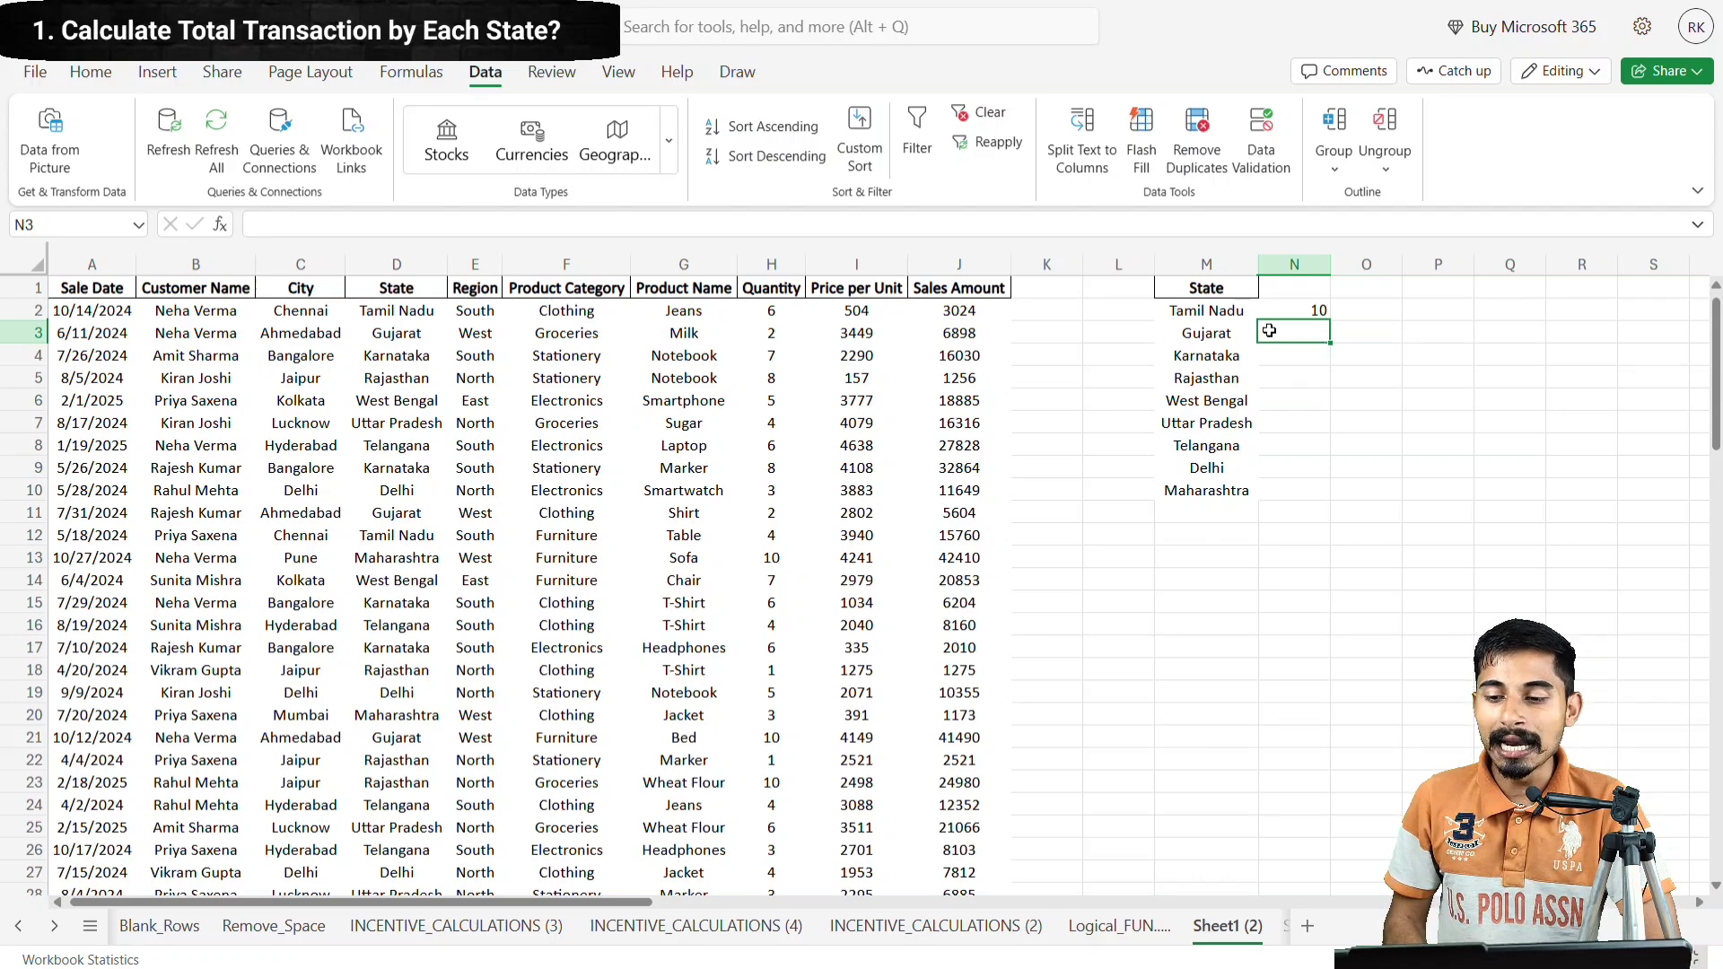
pyautogui.click(1312, 312)
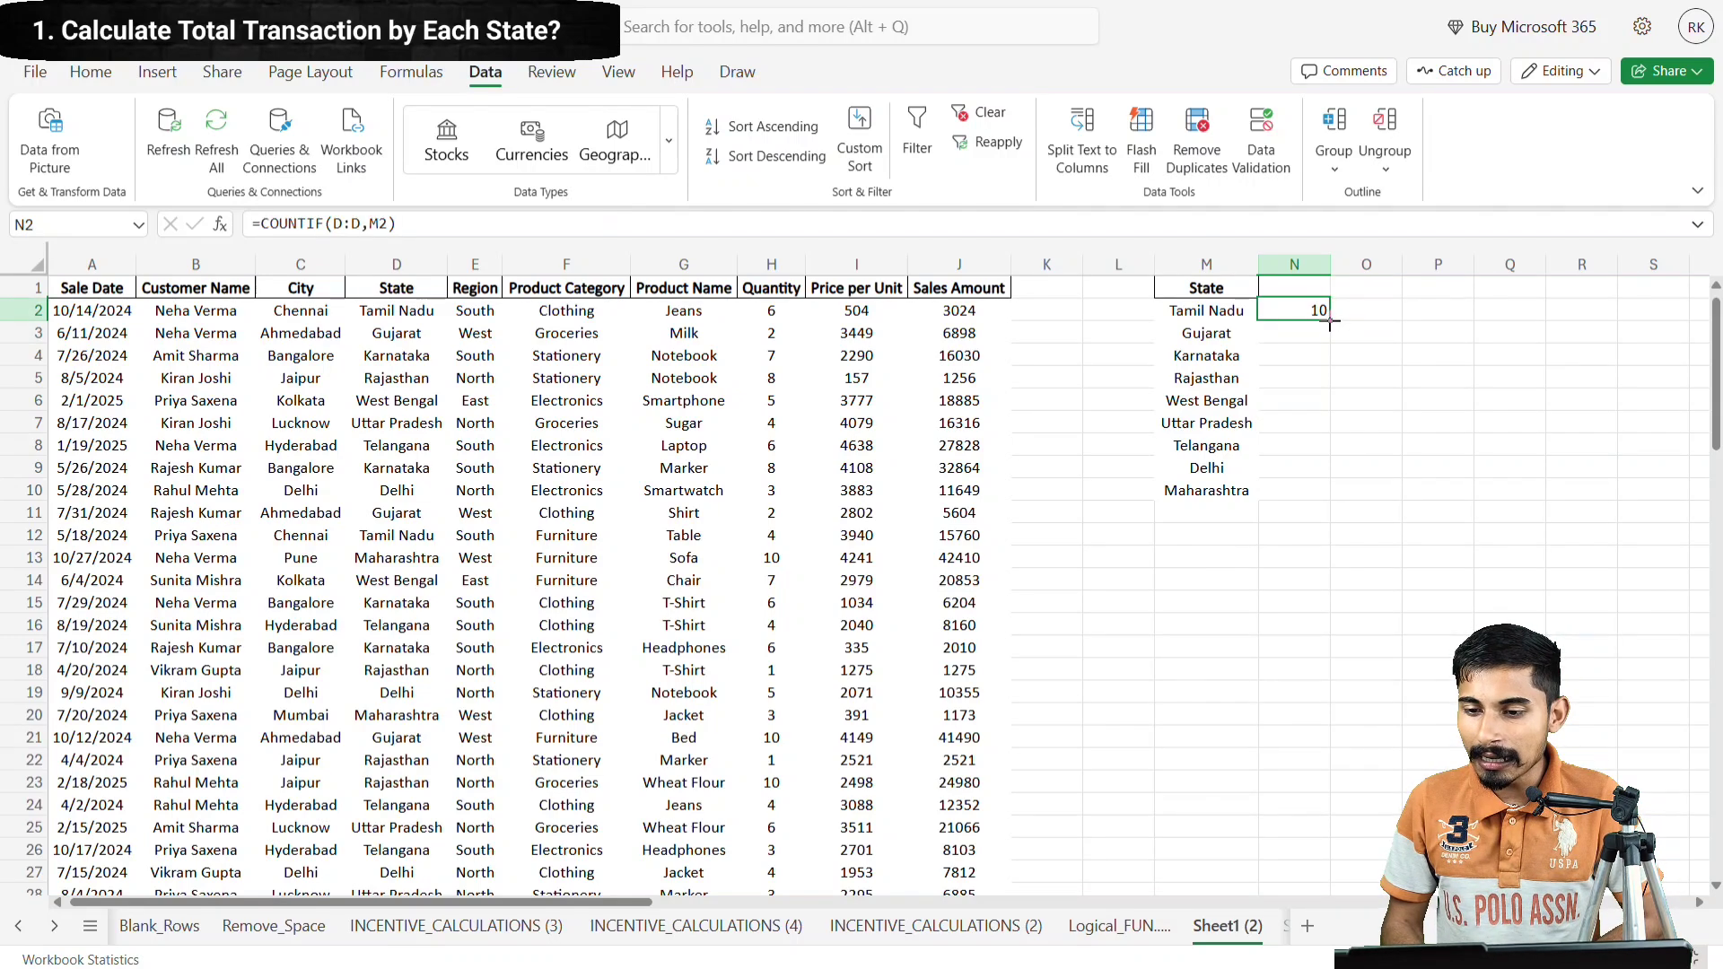
pyautogui.doubleClick(1330, 320)
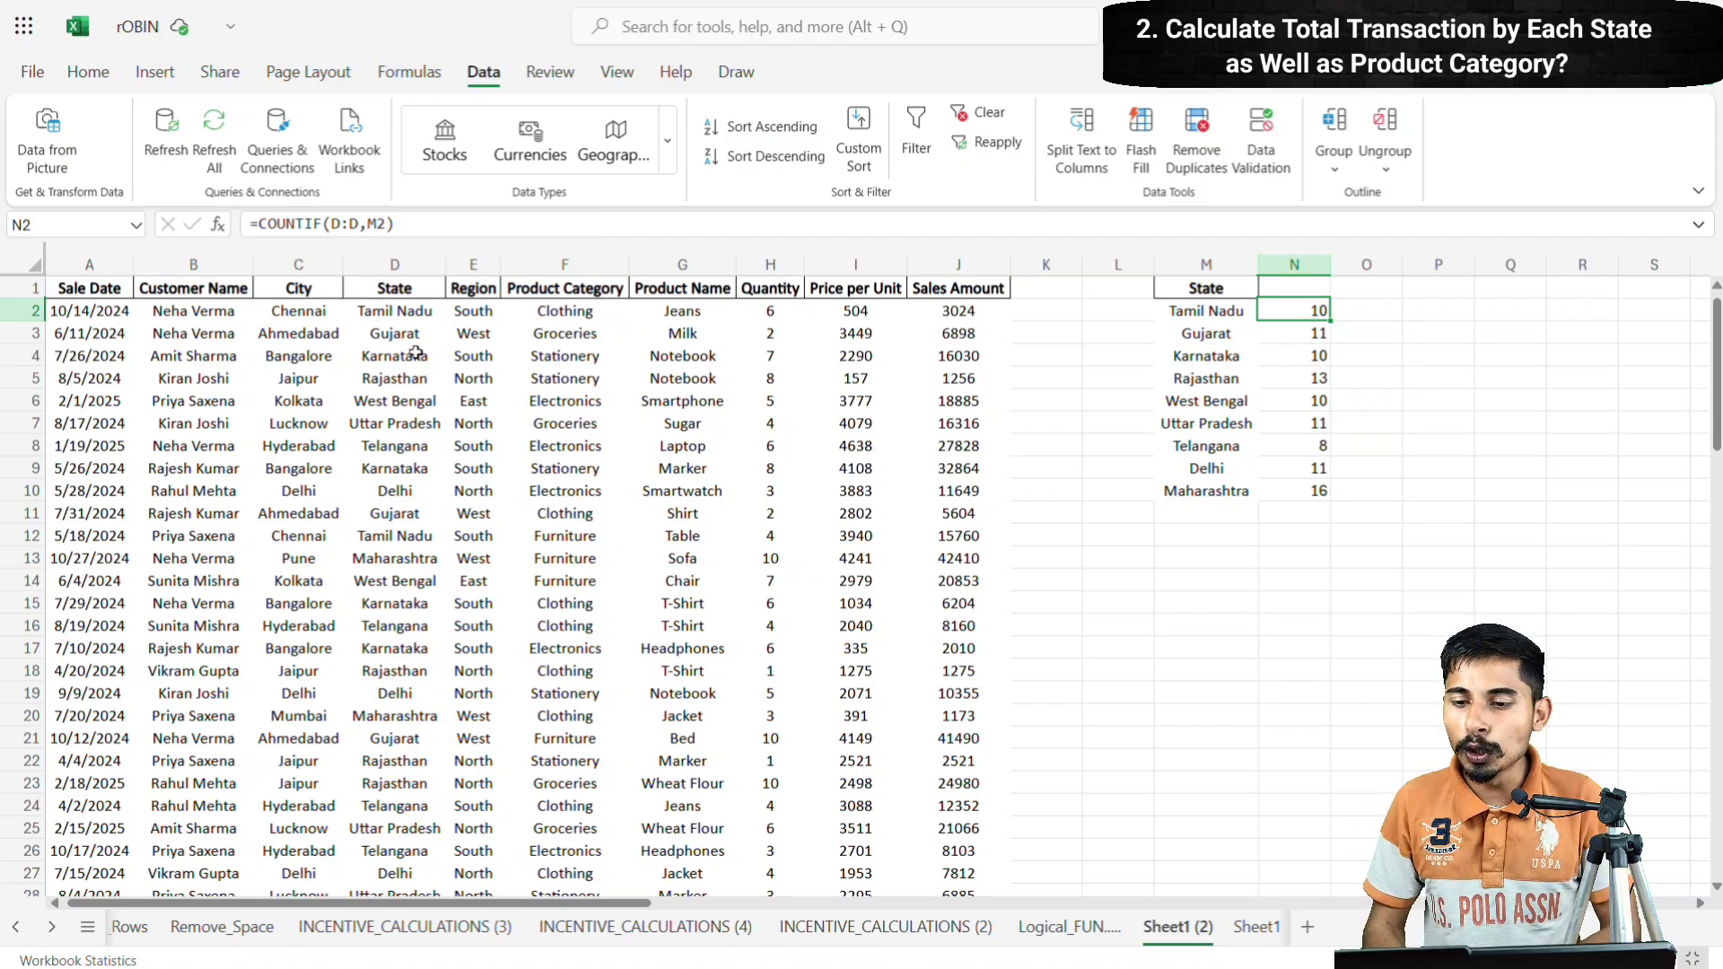
# - Copy the unique state list with its header, M1:M10, to a second table starting at M13
pyautogui.click(1229, 291)
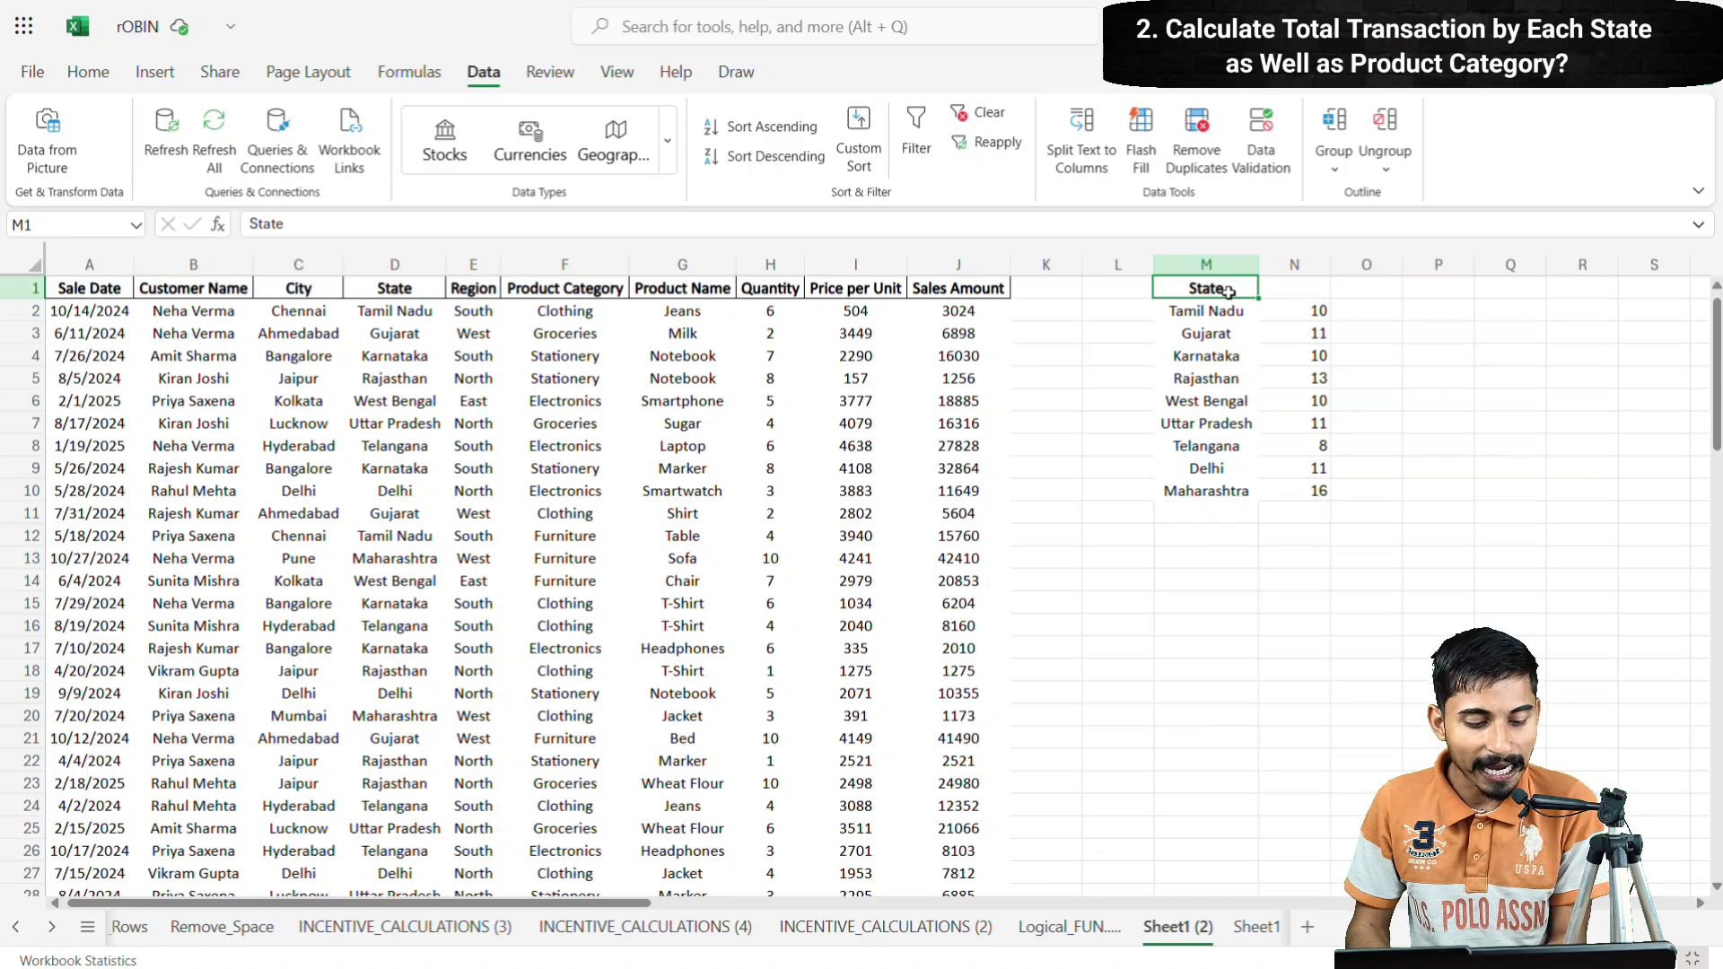
pyautogui.hotkey('ctrl', 'shift', 'Down')
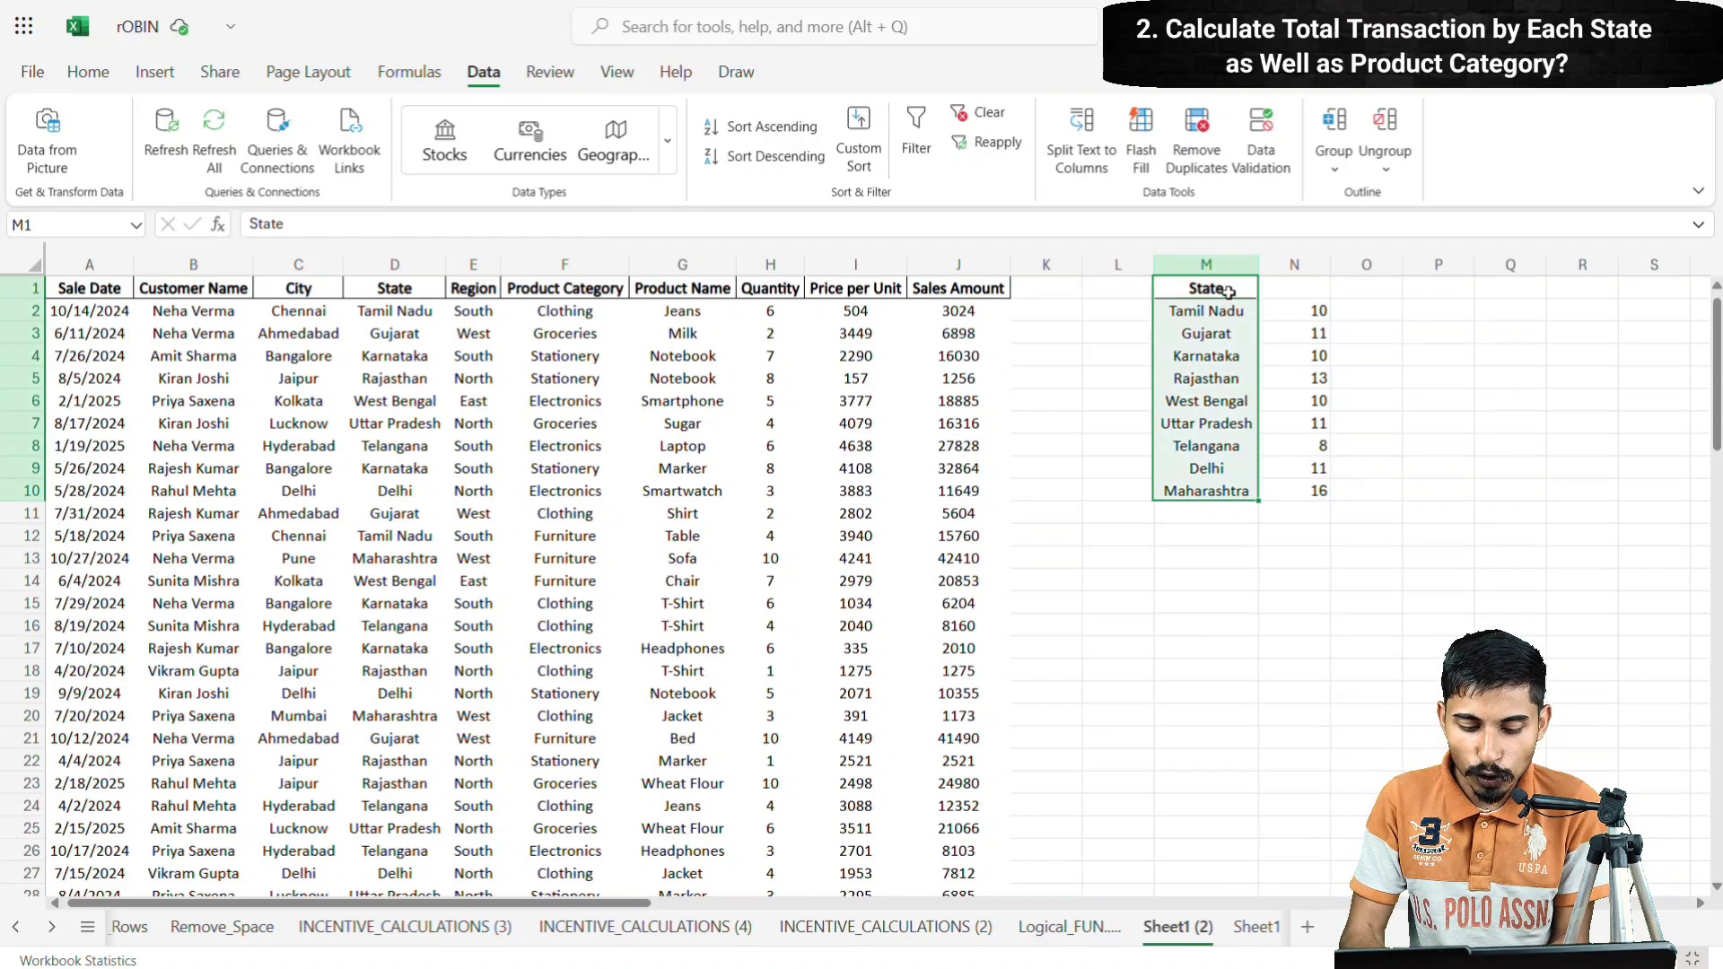
pyautogui.hotkey('ctrl', 'c')
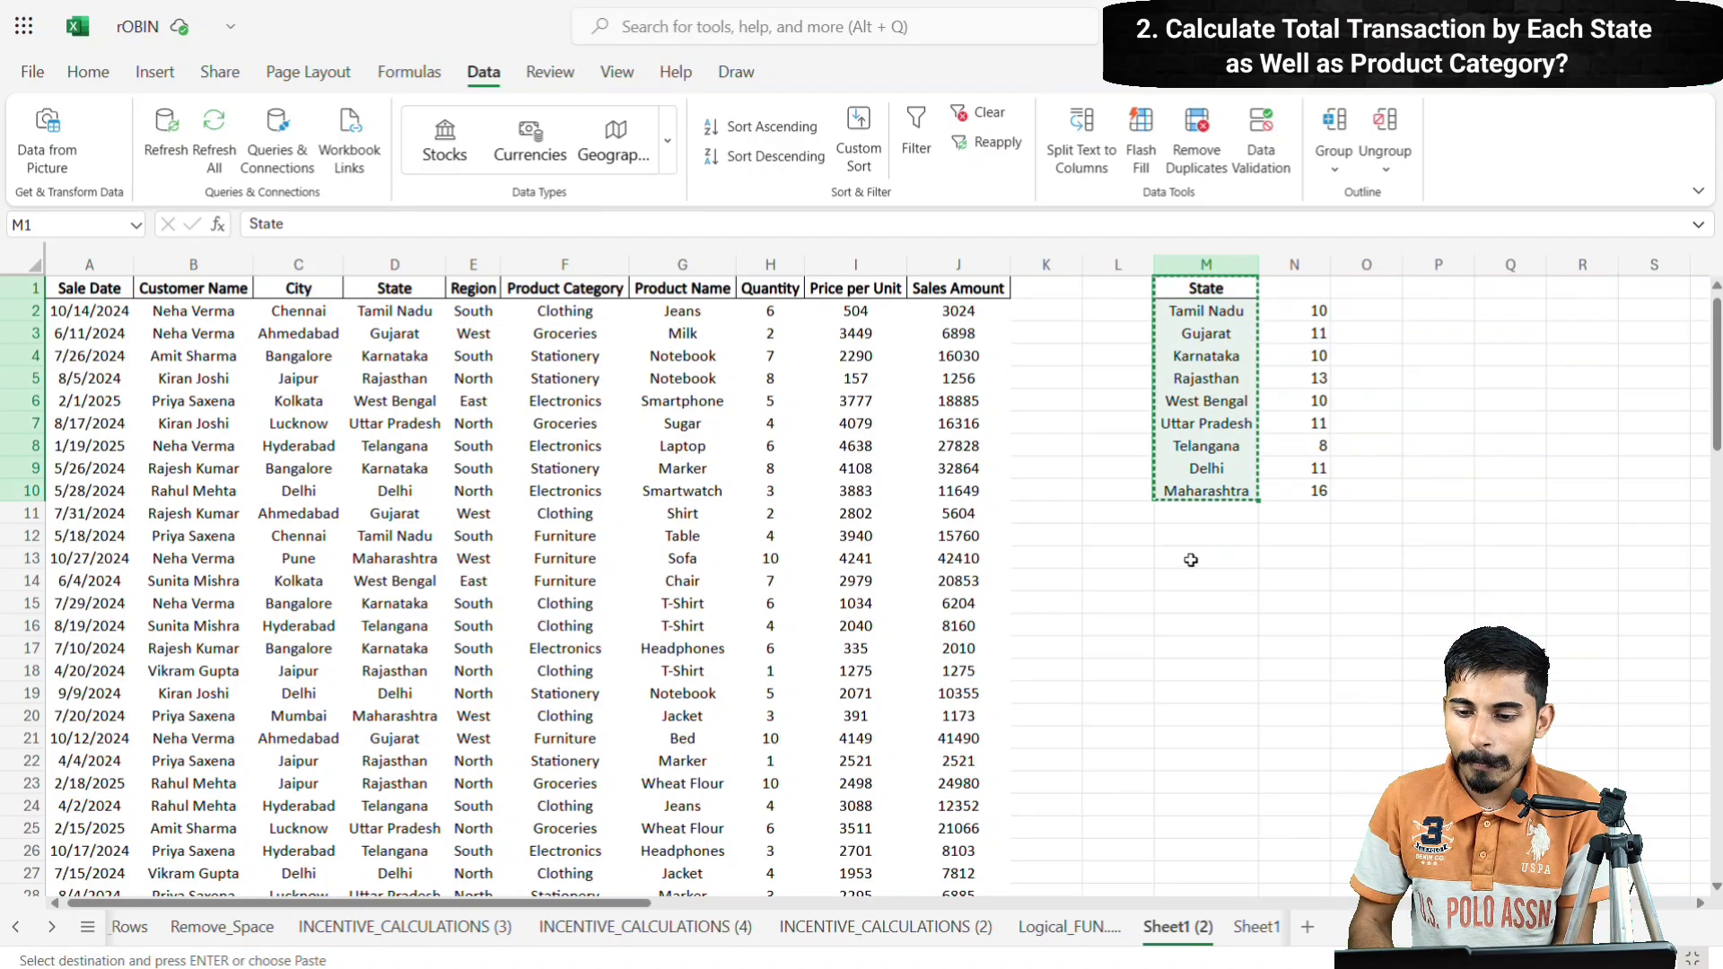
pyautogui.click(1191, 560)
pyautogui.hotkey('ctrl', 'v')
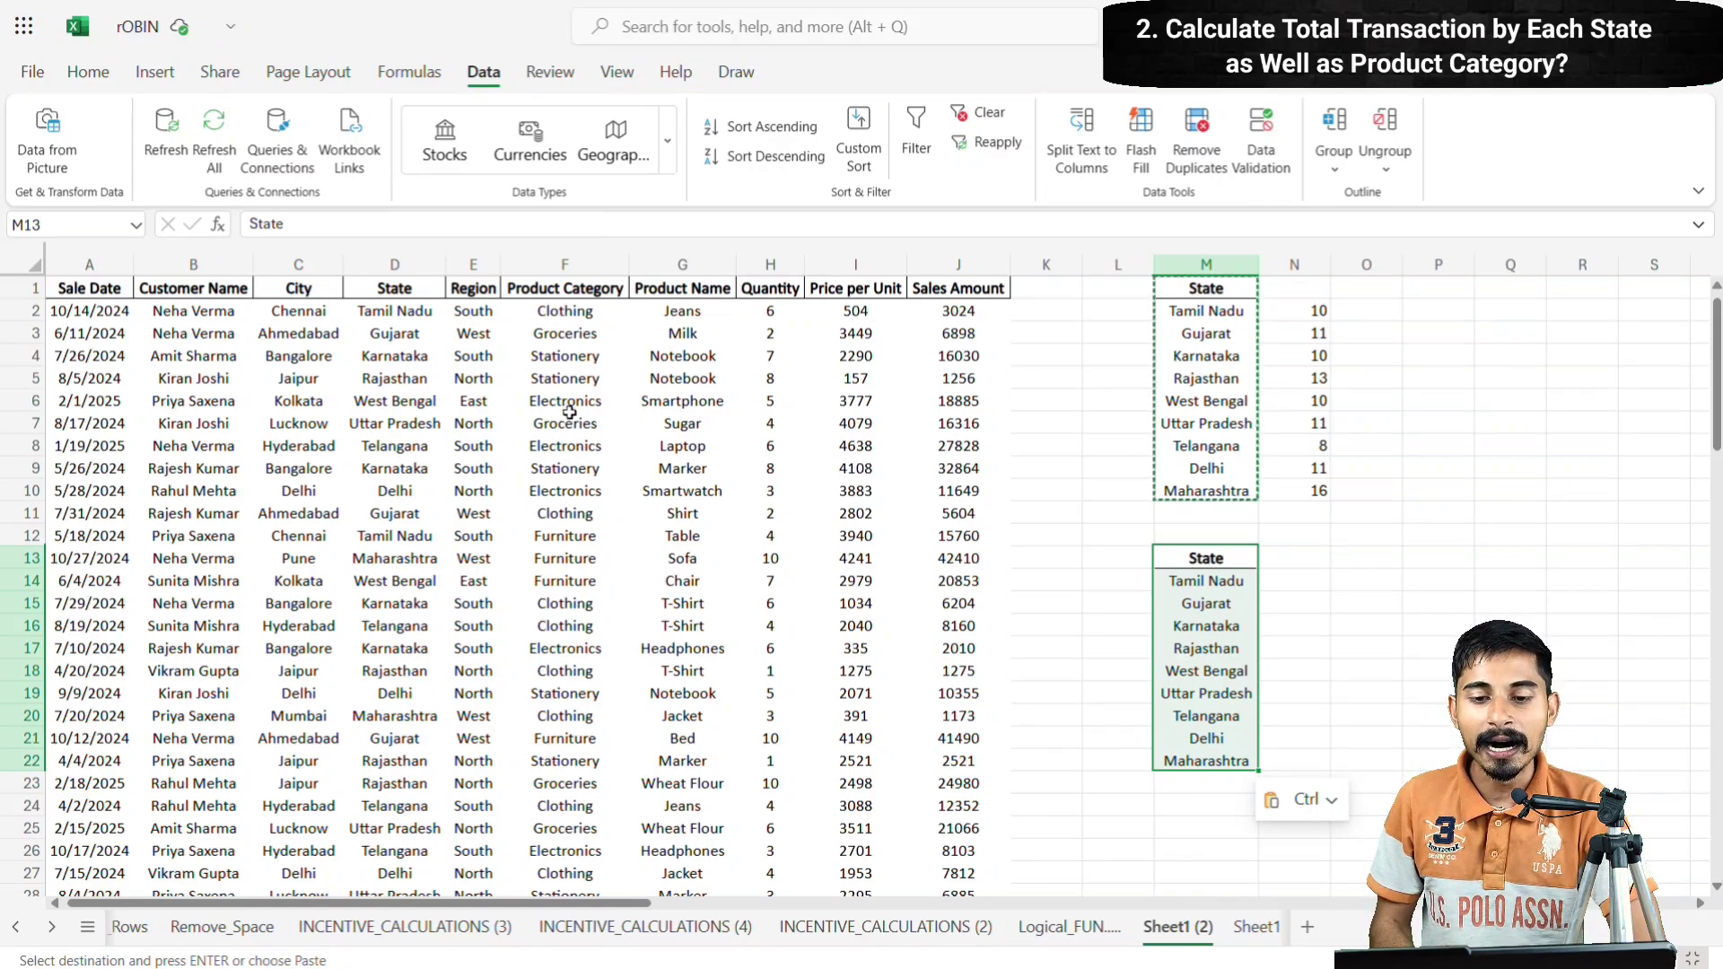
# - Copy the whole Product Category column F into the empty column P
pyautogui.click(563, 264)
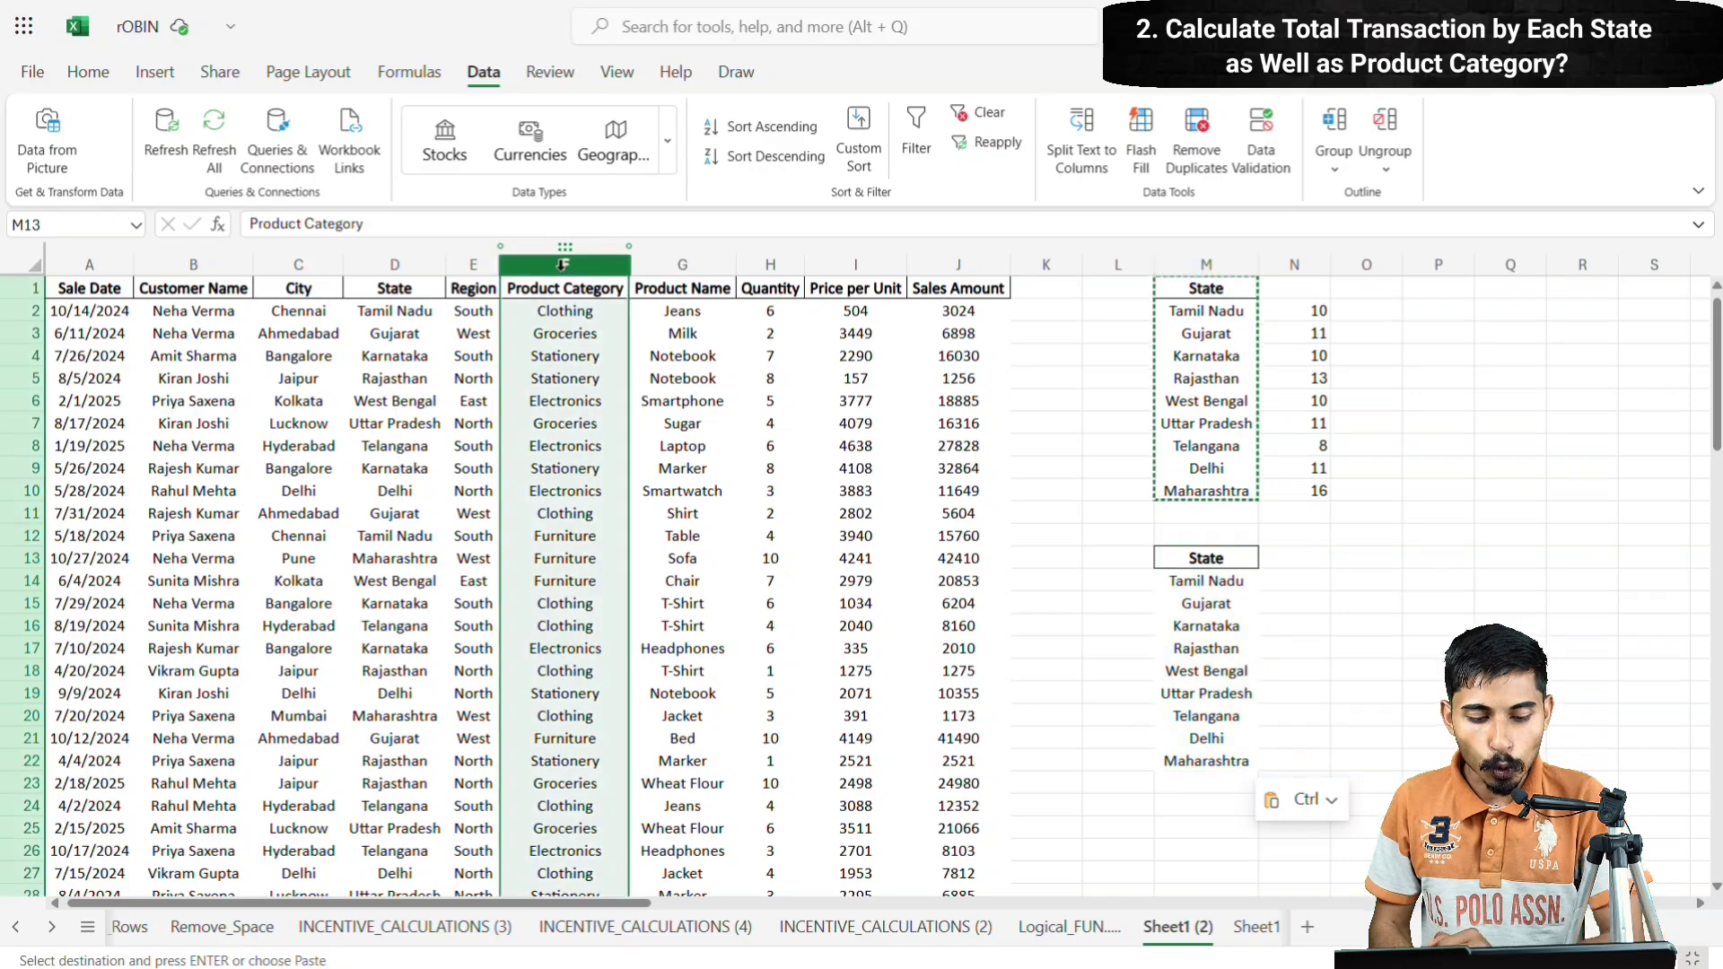
pyautogui.hotkey('ctrl', 'c')
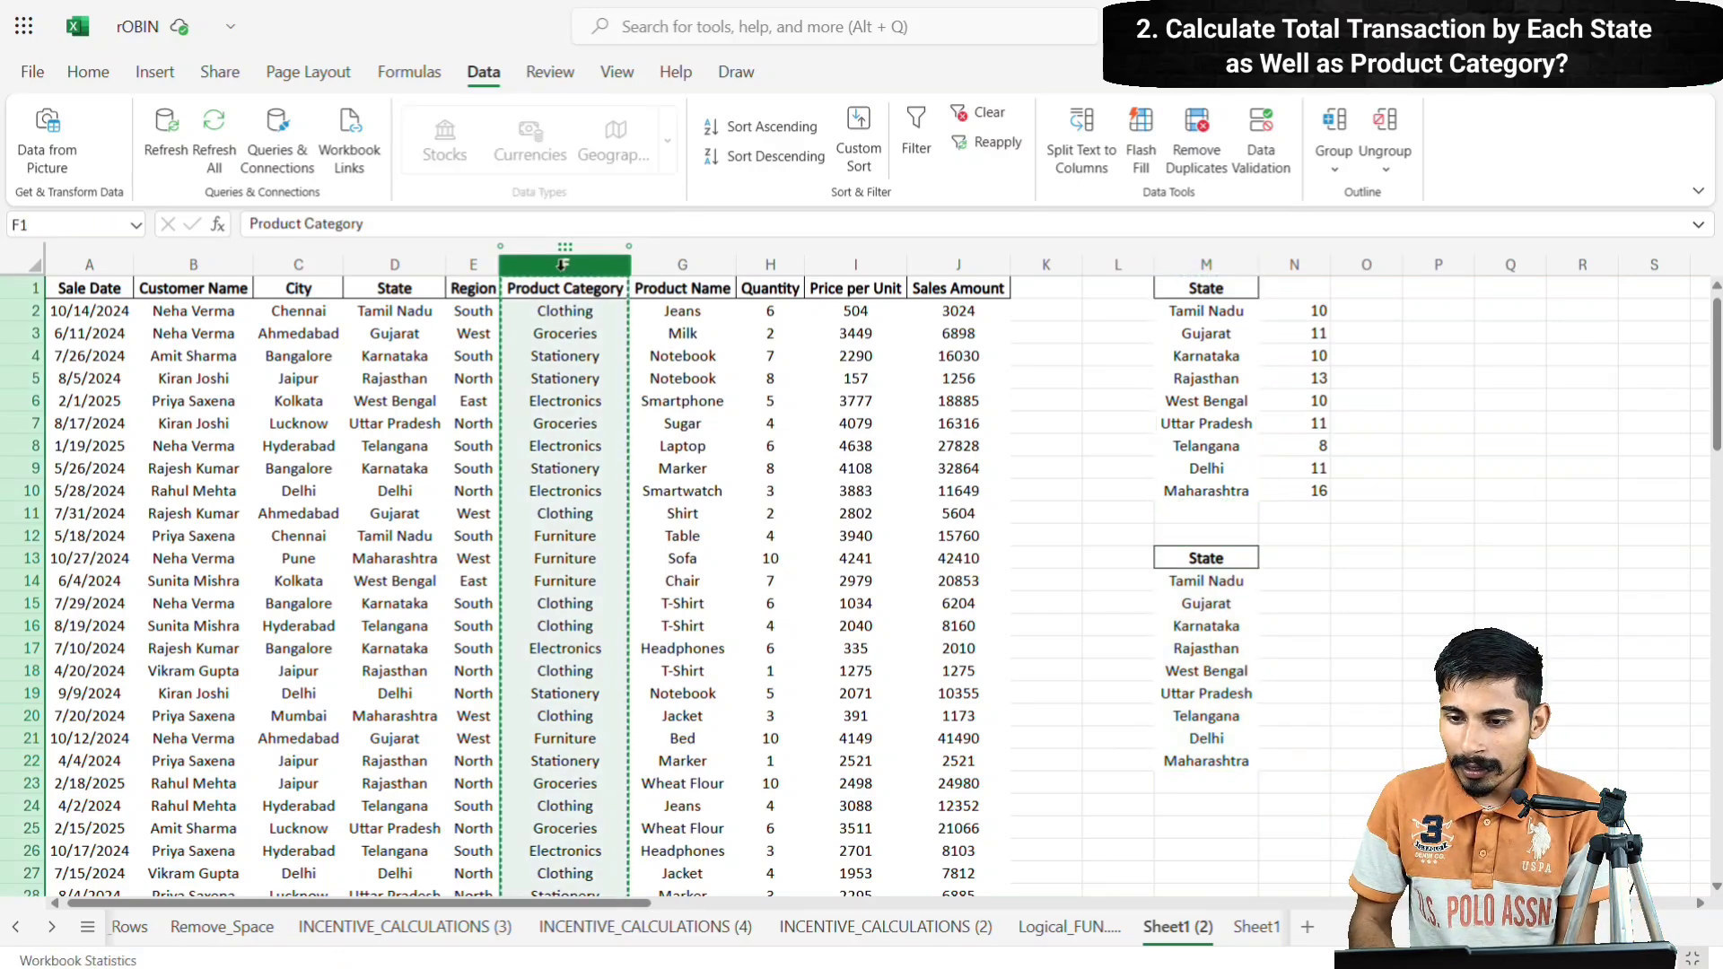
pyautogui.click(1436, 264)
pyautogui.hotkey('ctrl', 'v')
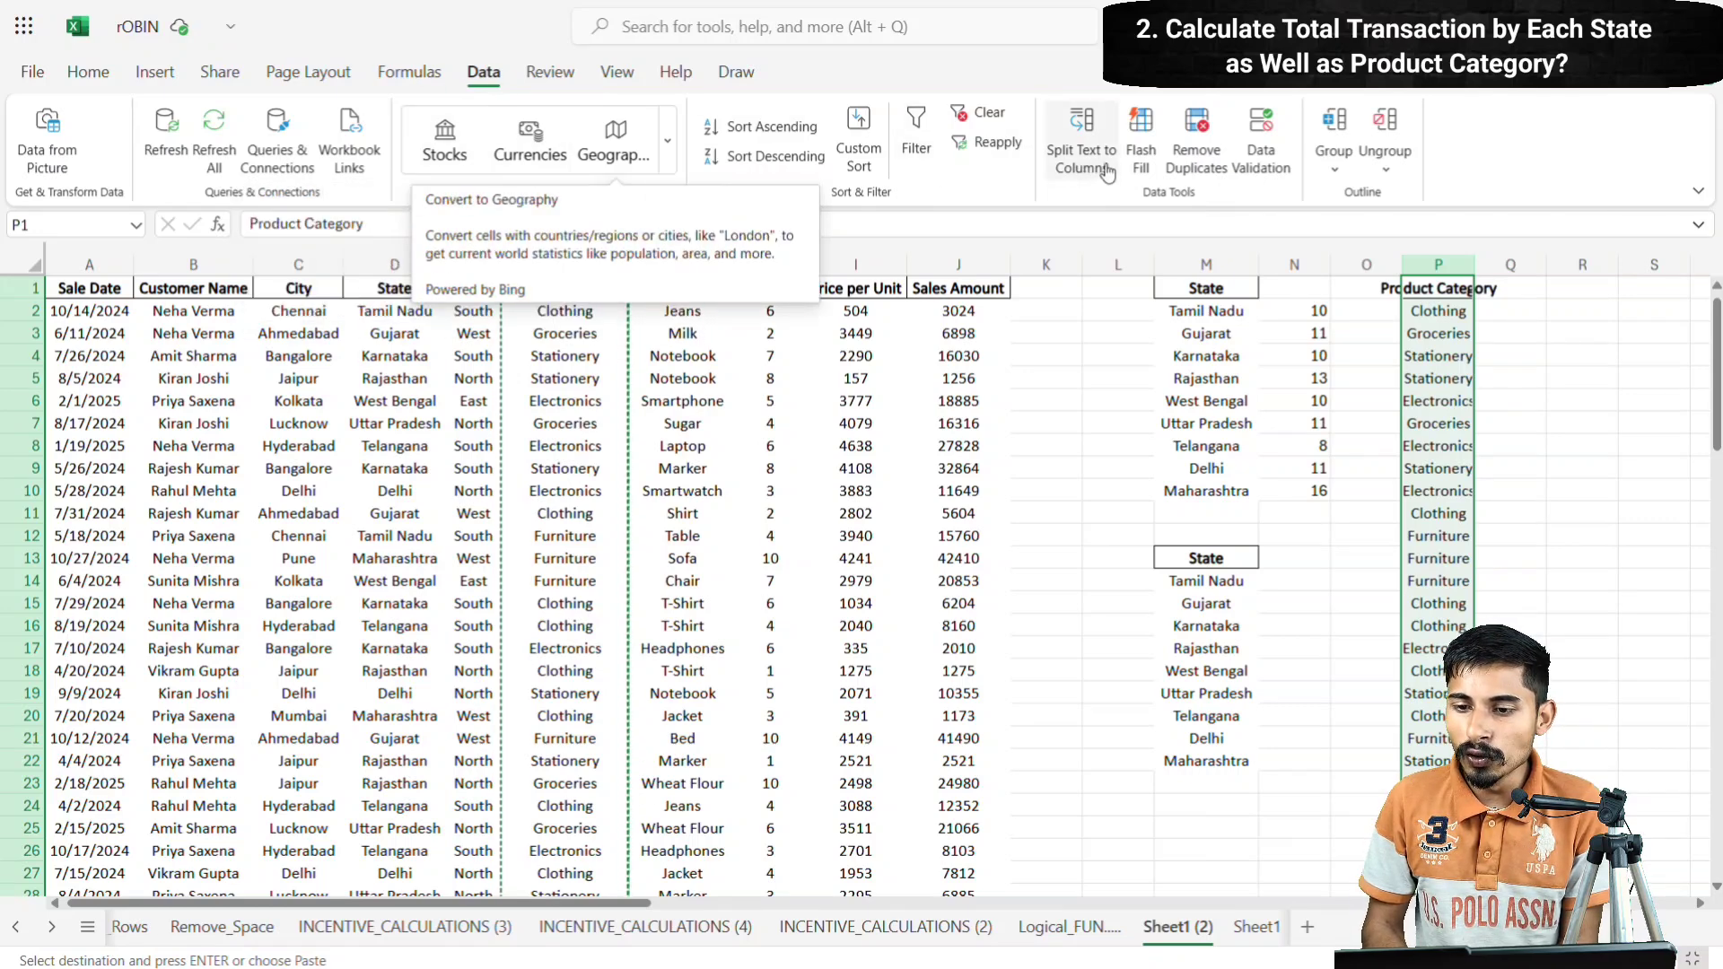
# - Remove the duplicate product categories from column P, treating the first row as a header
pyautogui.click(1217, 165)
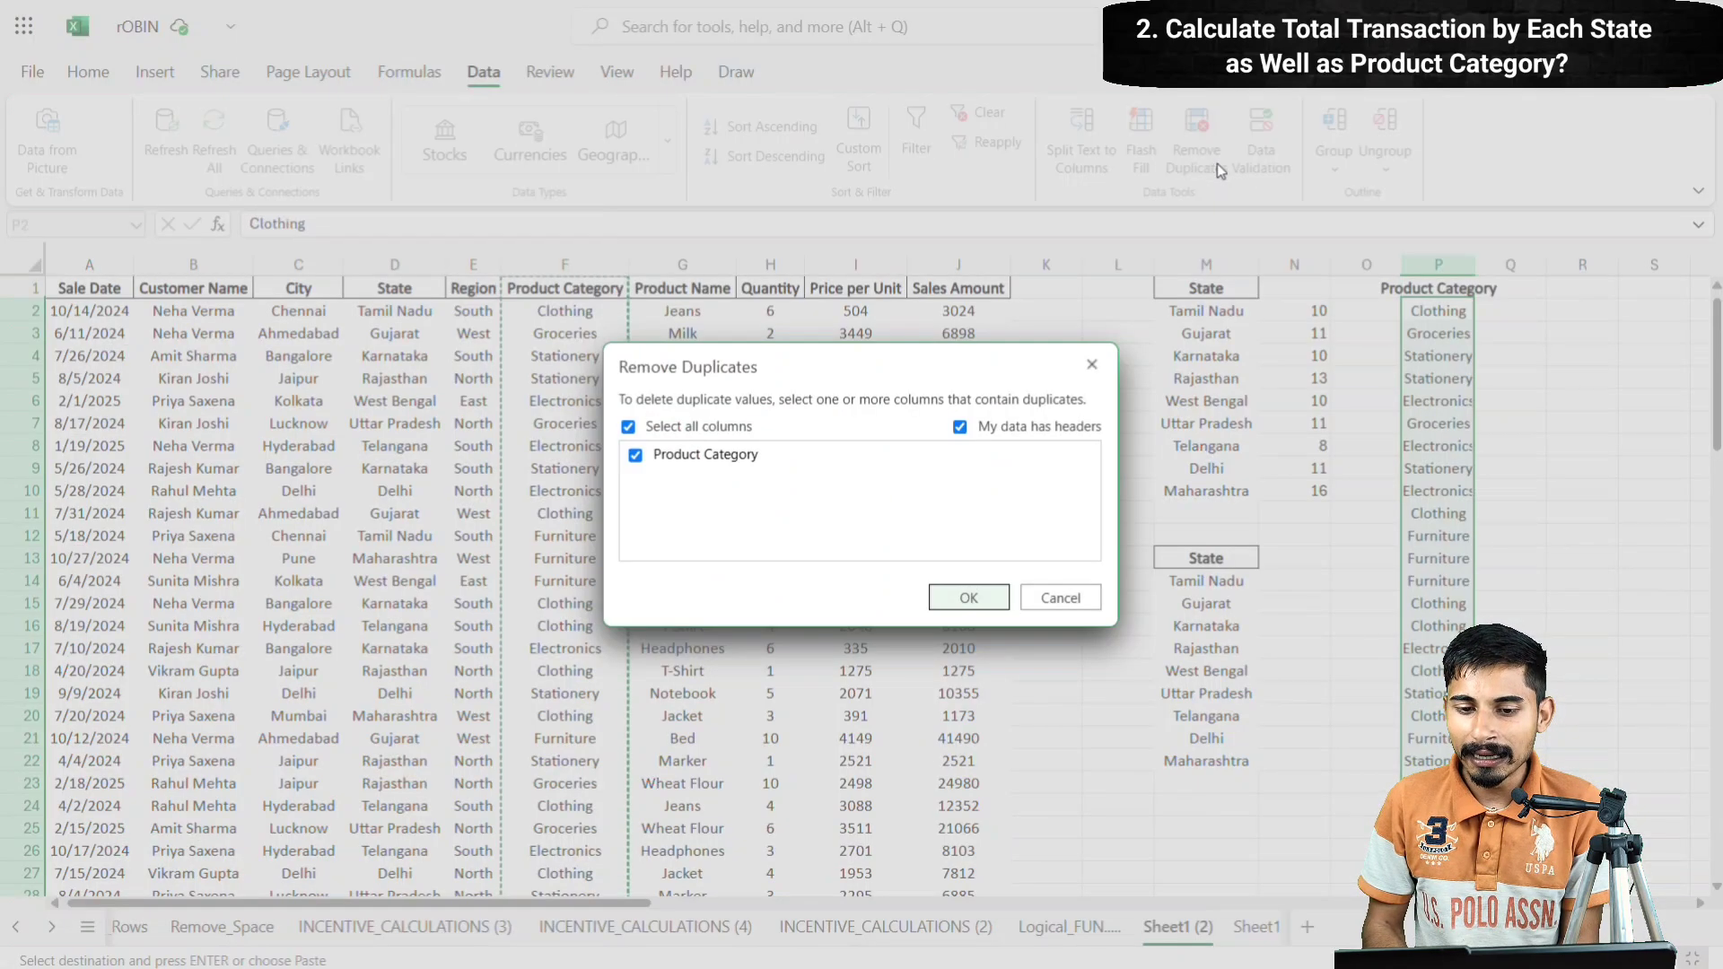
pyautogui.click(962, 595)
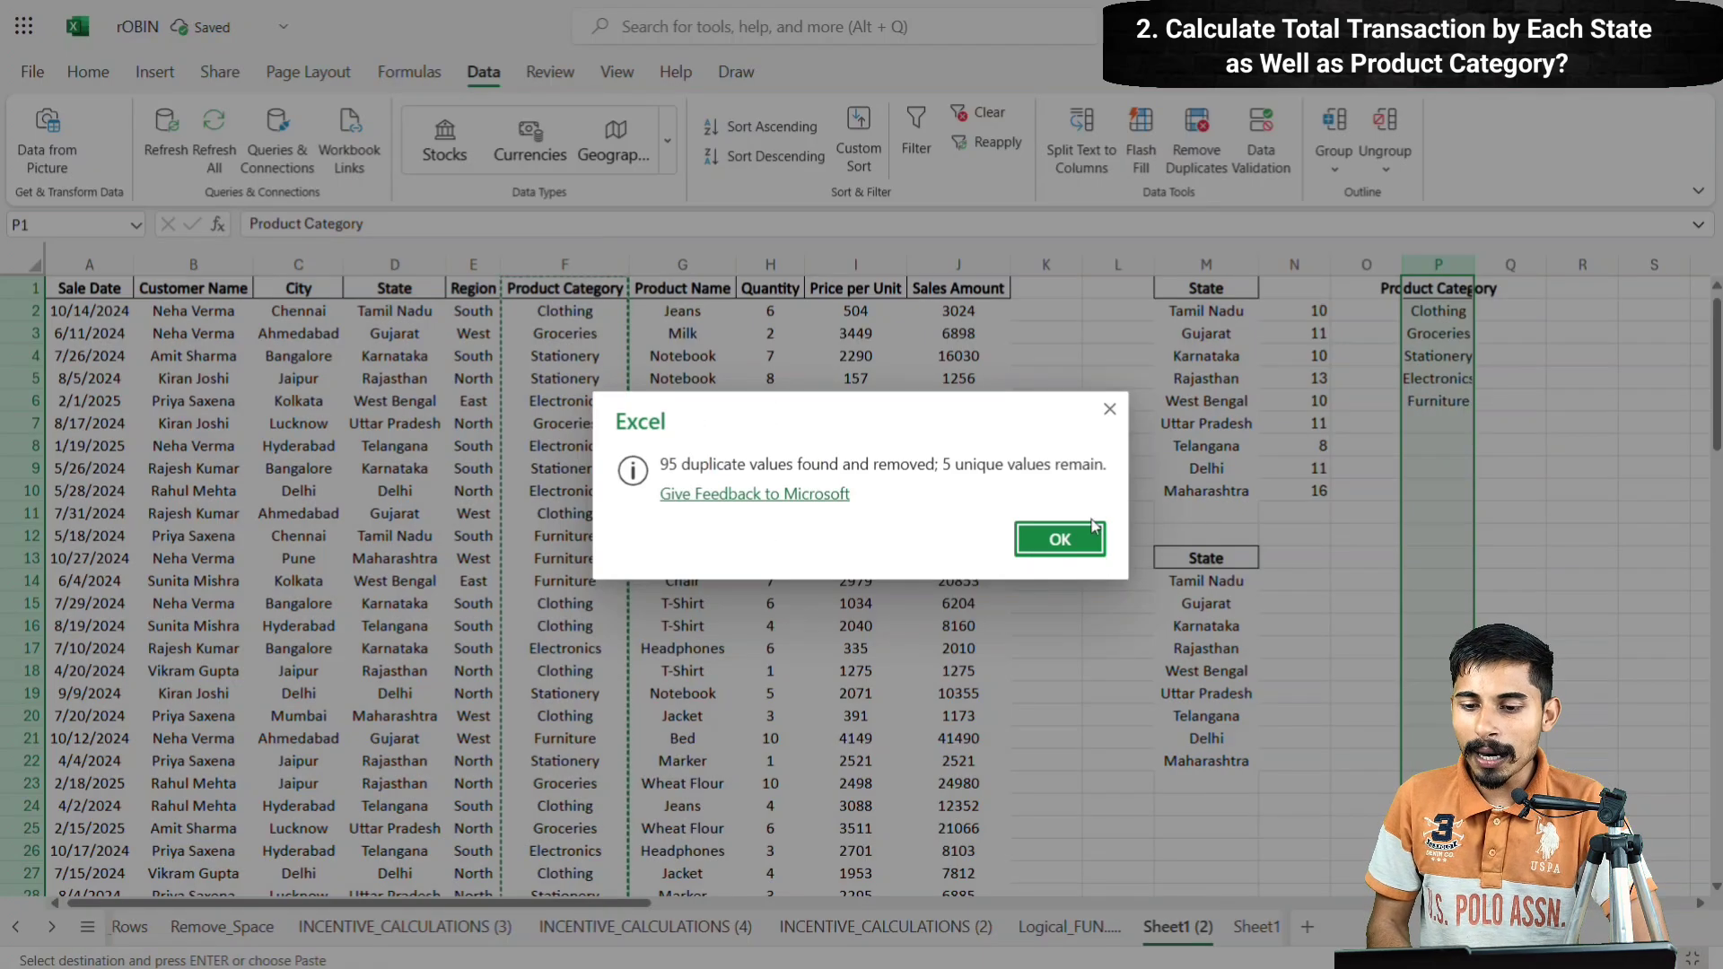
pyautogui.click(1060, 538)
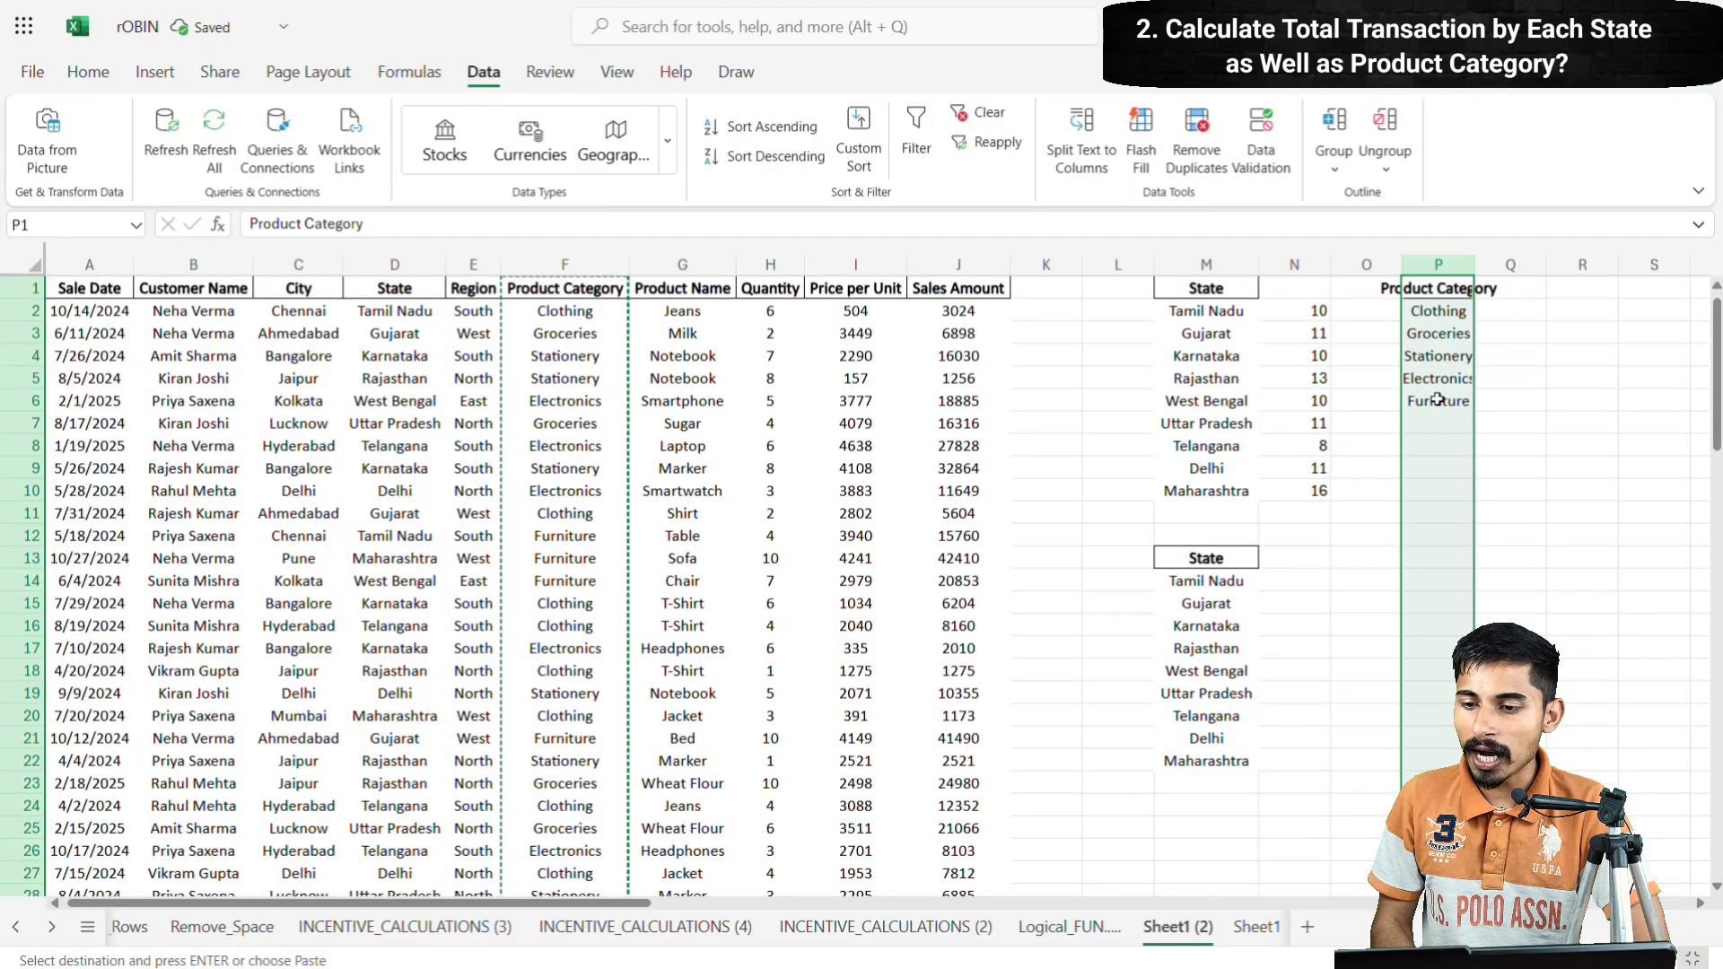
# - Copy the unique categories in P2:P6 and paste them transposed as column headings starting at N13, beside the second State header
pyautogui.click(1430, 325)
pyautogui.click(1425, 312)
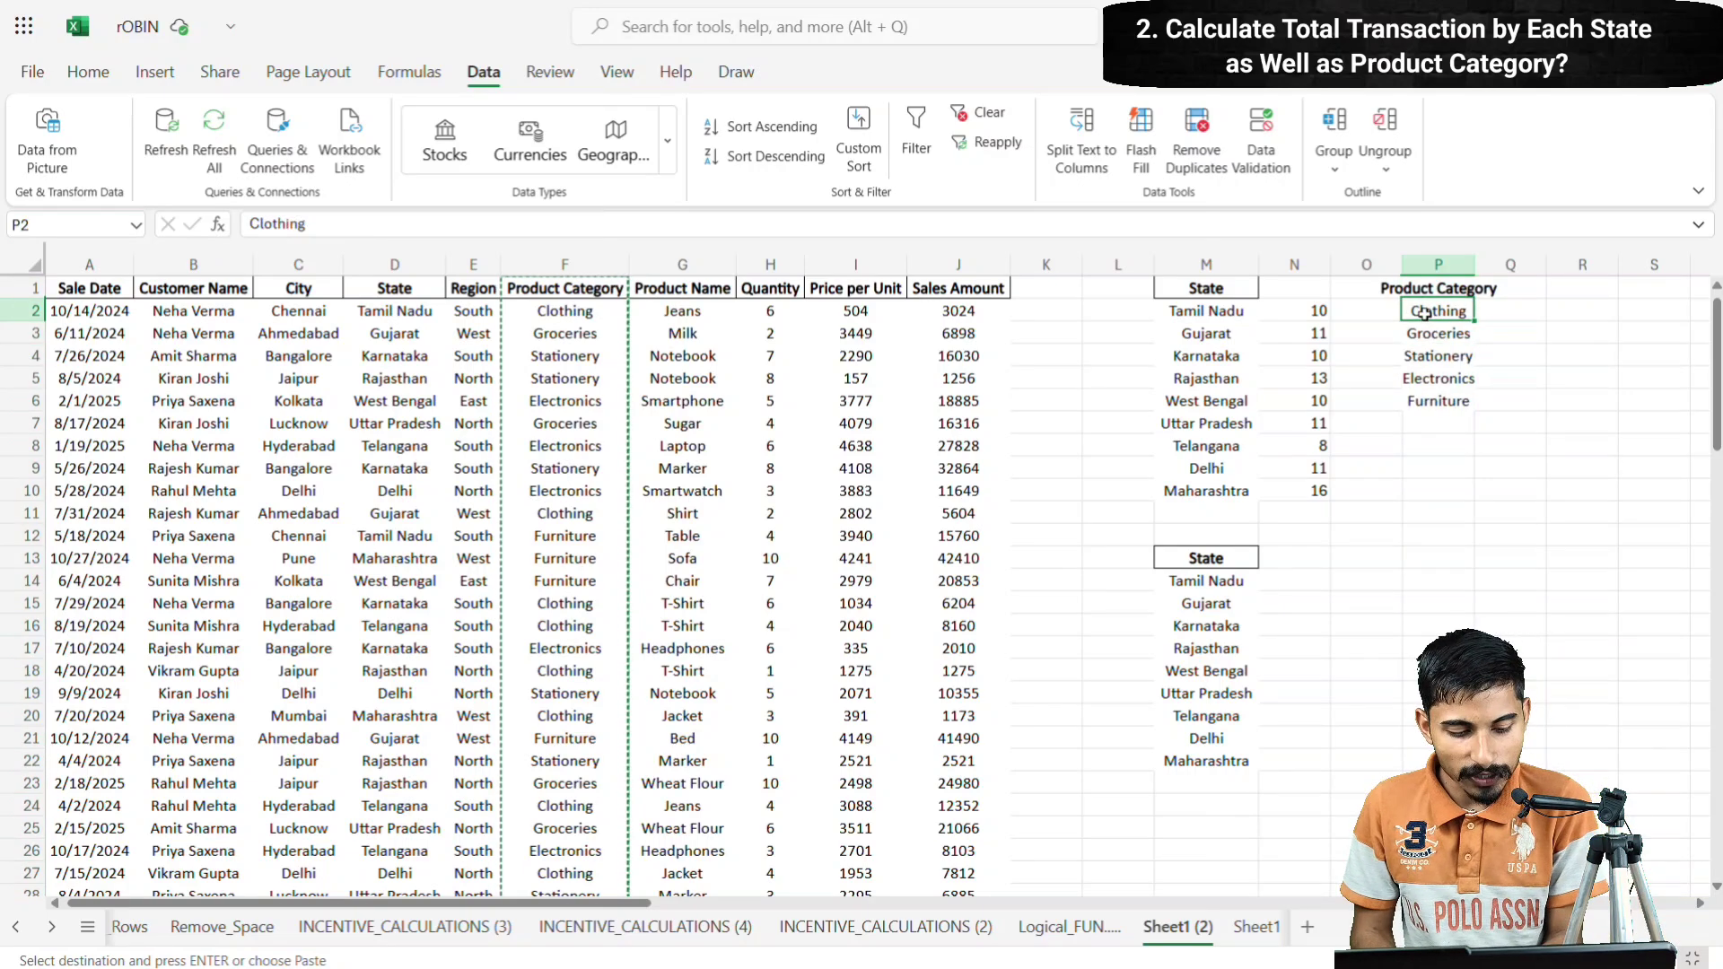
pyautogui.hotkey('ctrl', 'shift', 'Down')
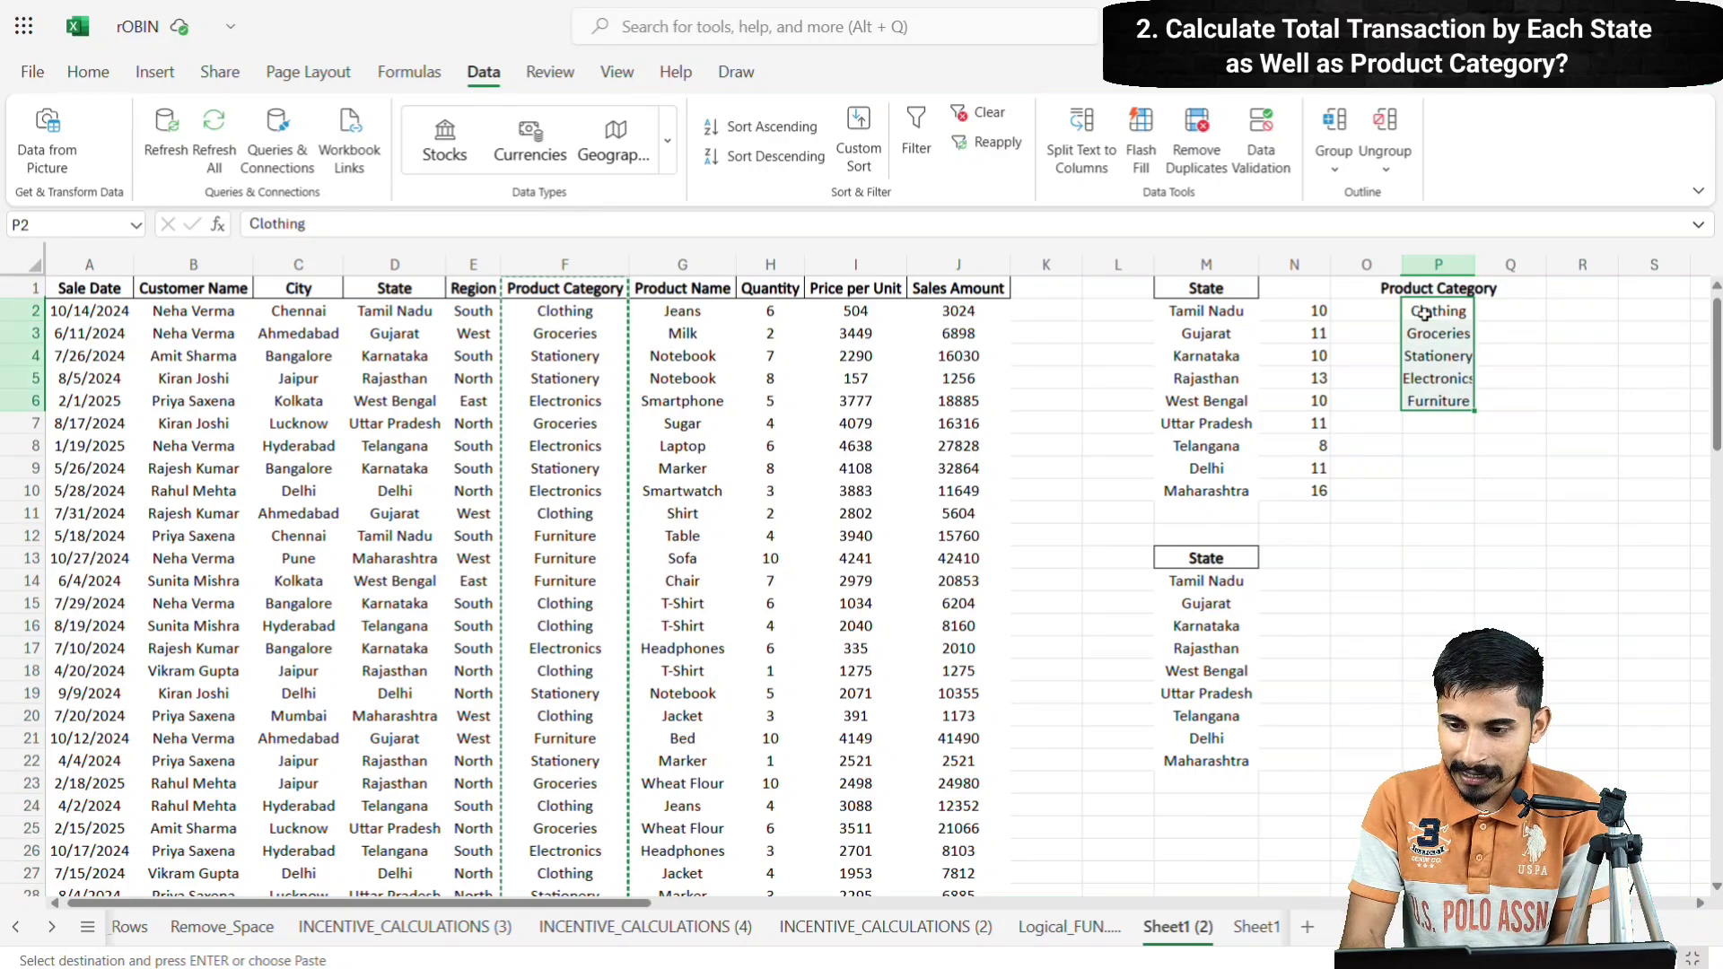
pyautogui.hotkey('ctrl', 'c')
pyautogui.click(1292, 555)
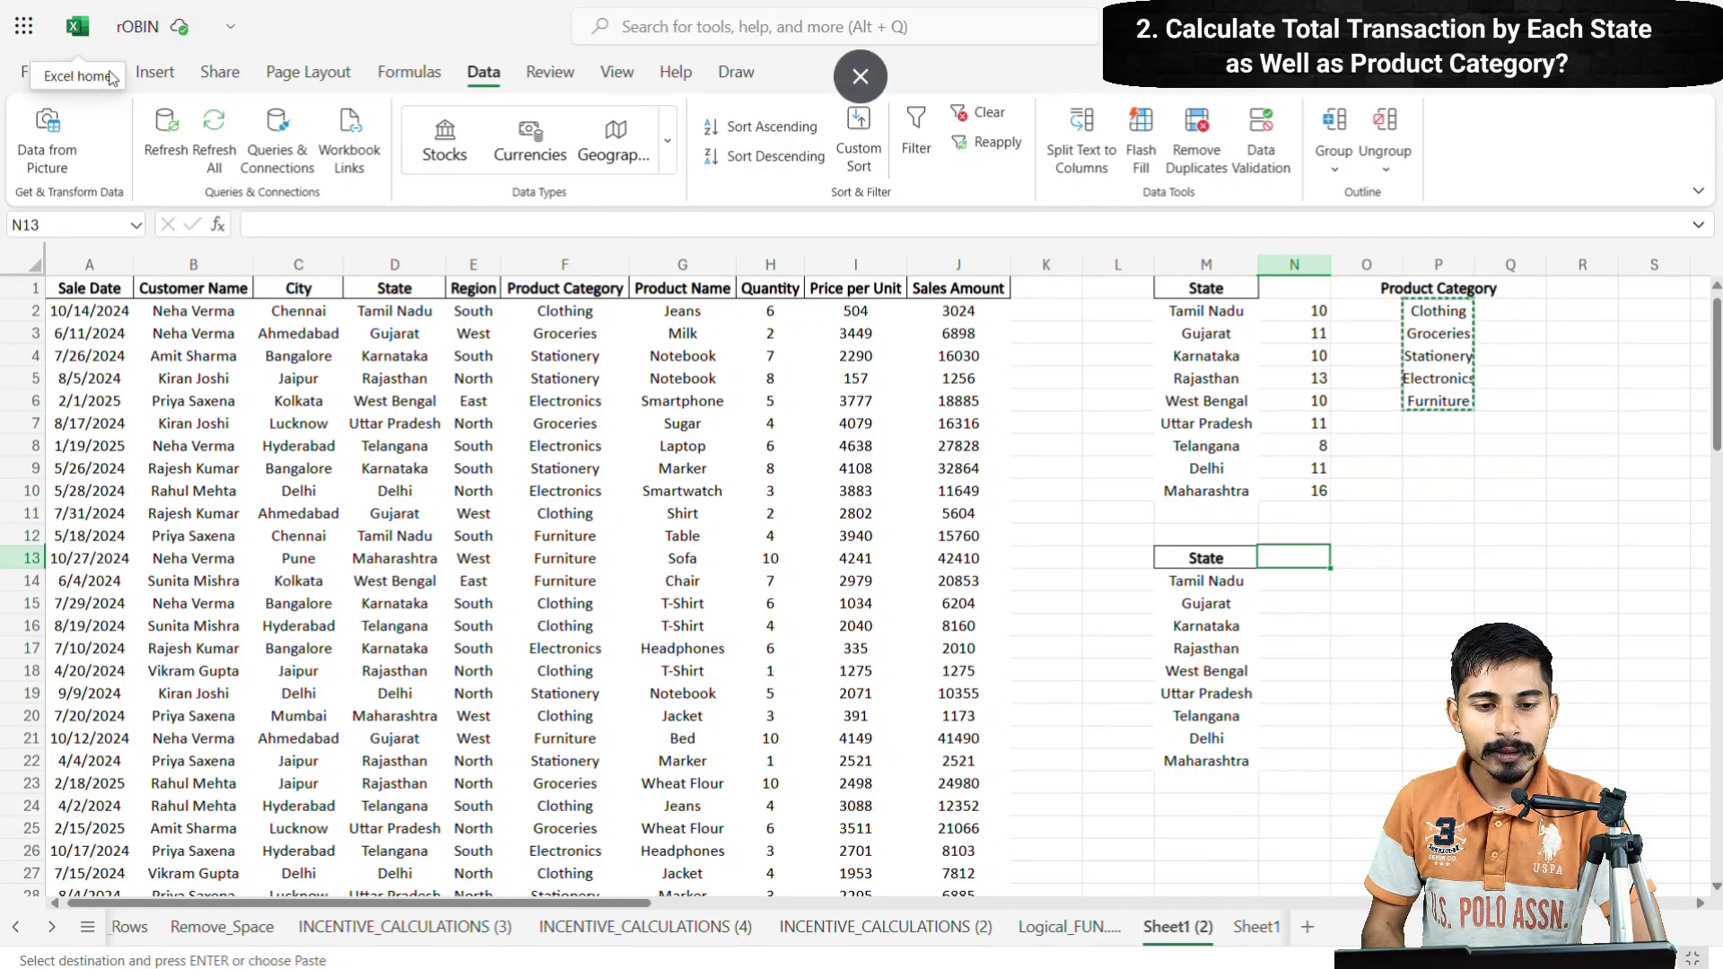
pyautogui.click(154, 73)
pyautogui.click(90, 73)
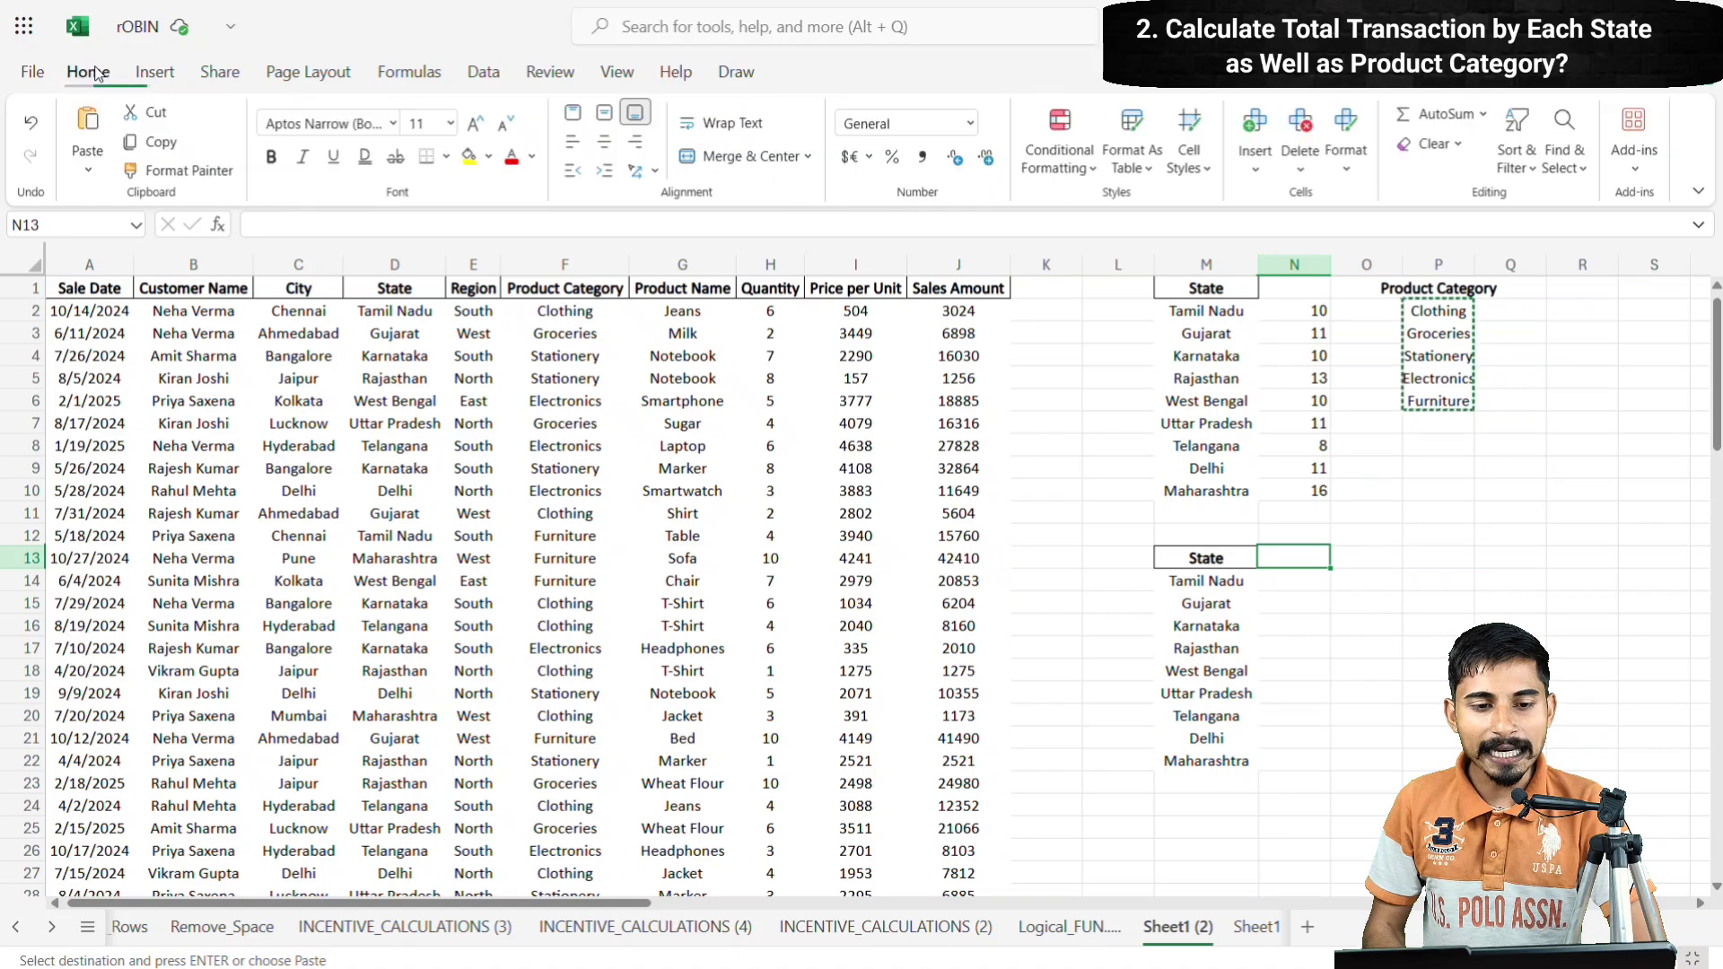
pyautogui.click(89, 174)
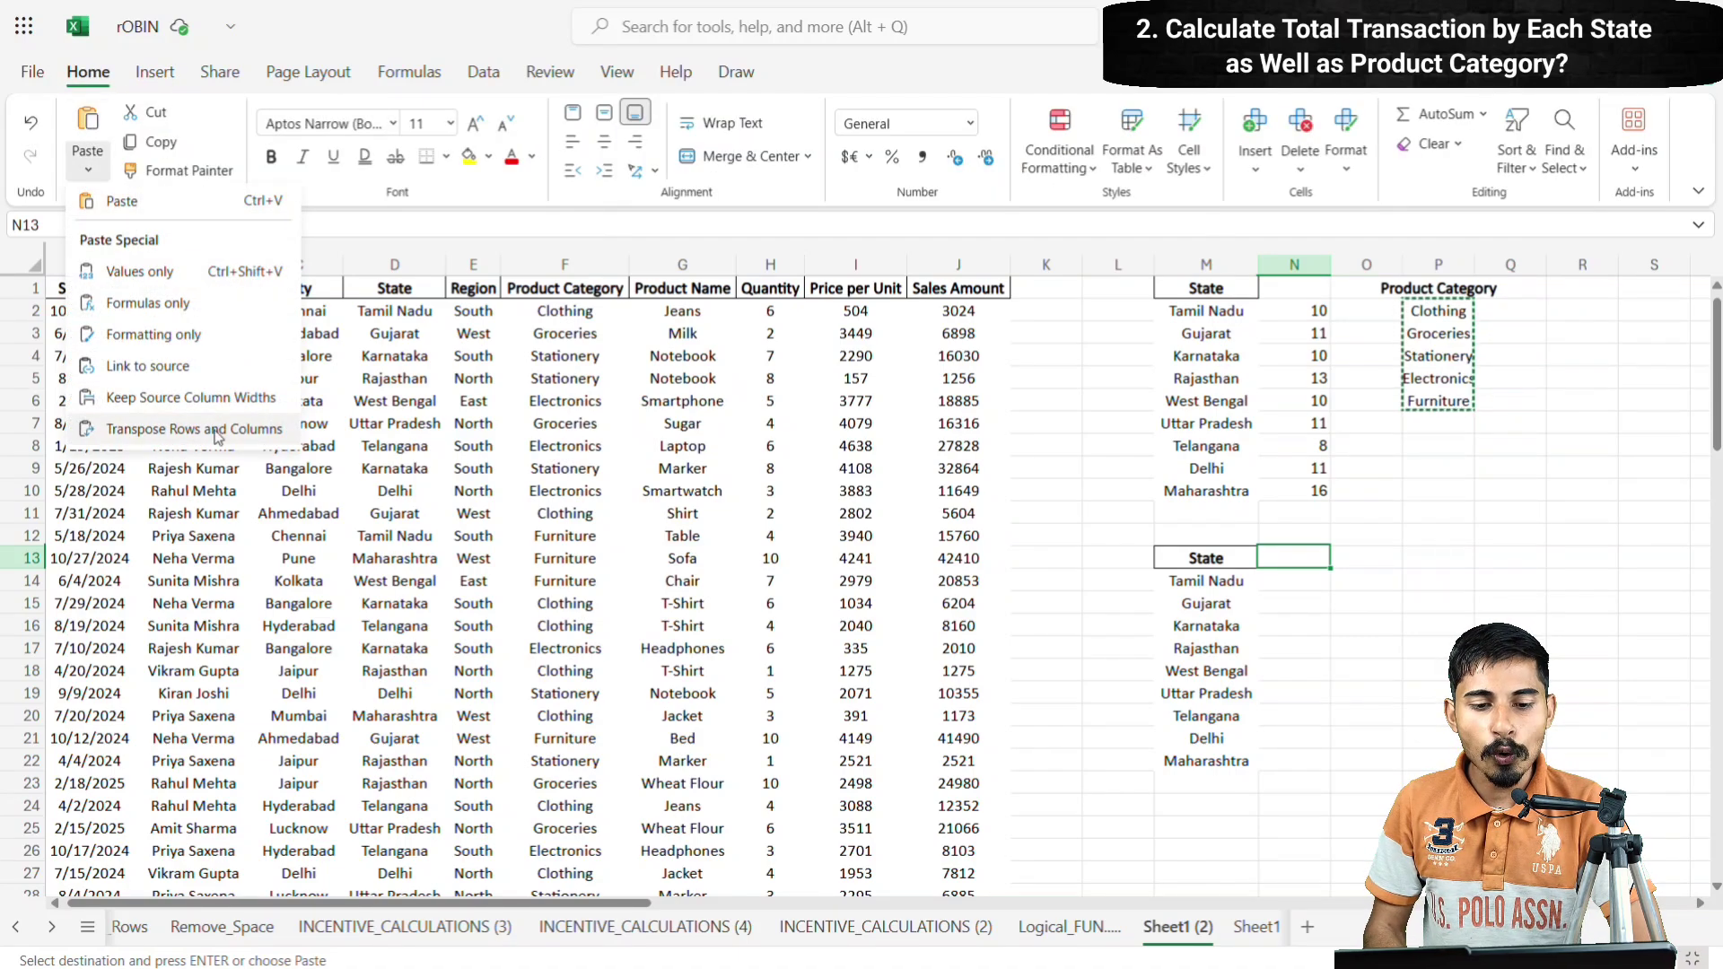
pyautogui.click(243, 429)
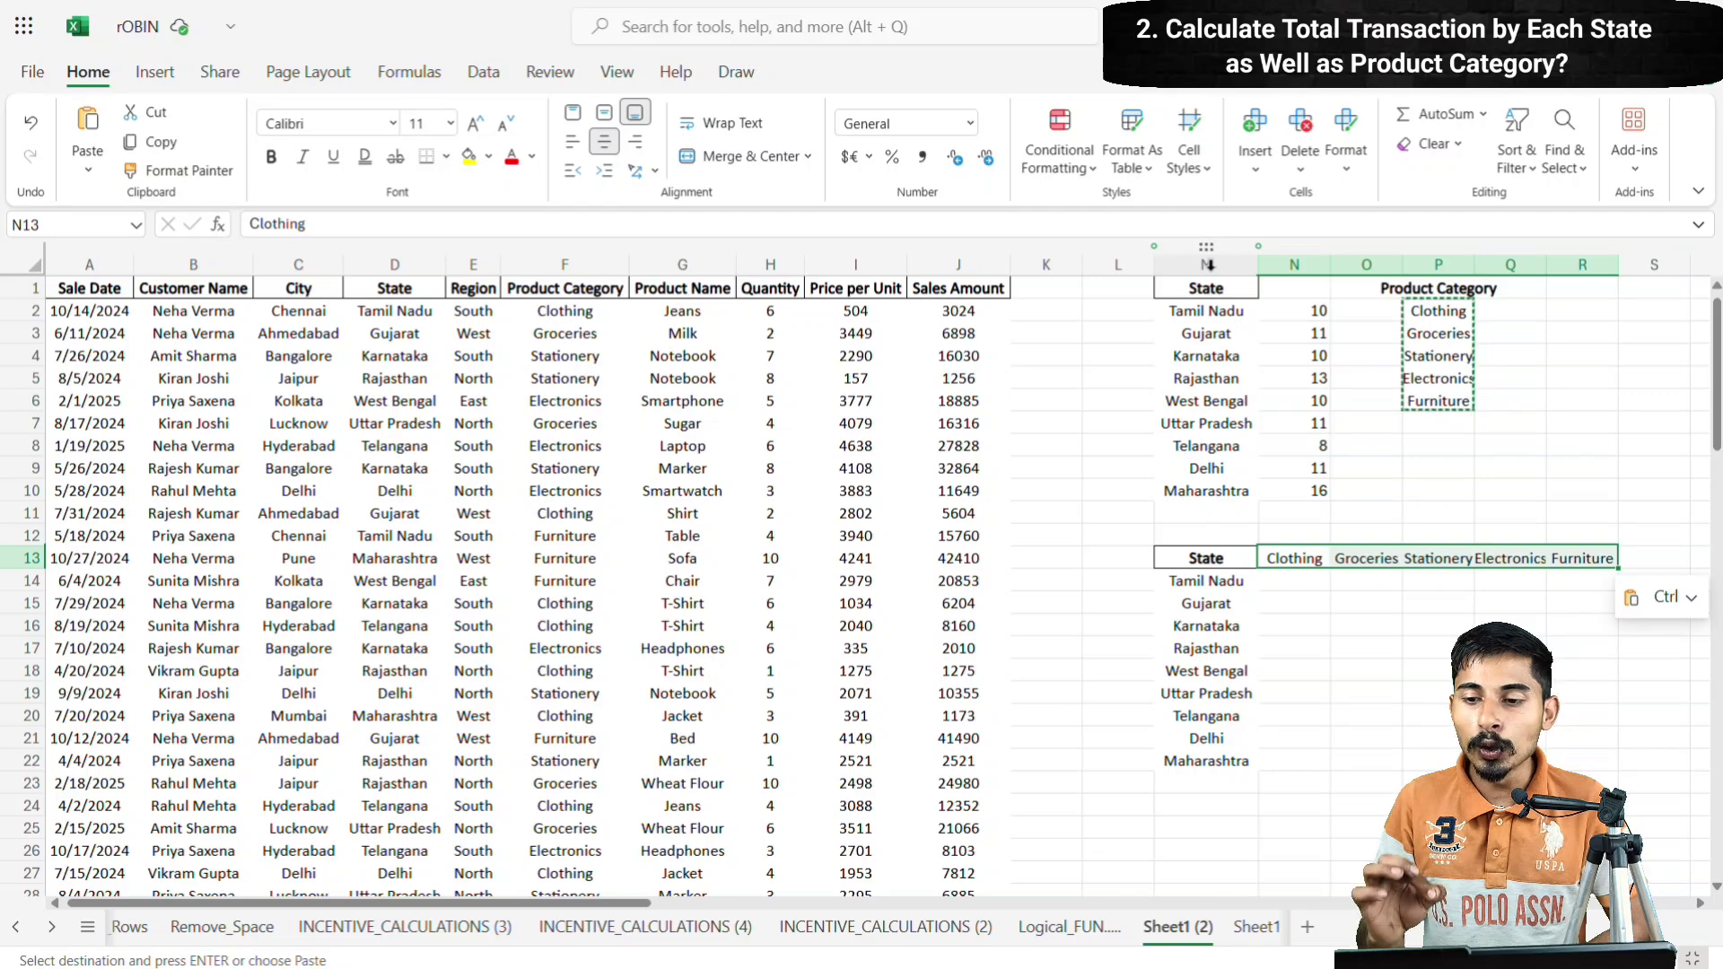
# - Widen columns M through R together to an equal, roomier width so the category headings fit
pyautogui.moveTo(1208, 265); pyautogui.dragTo(1482, 279)
pyautogui.moveTo(1533, 279); pyautogui.dragTo(1598, 261)
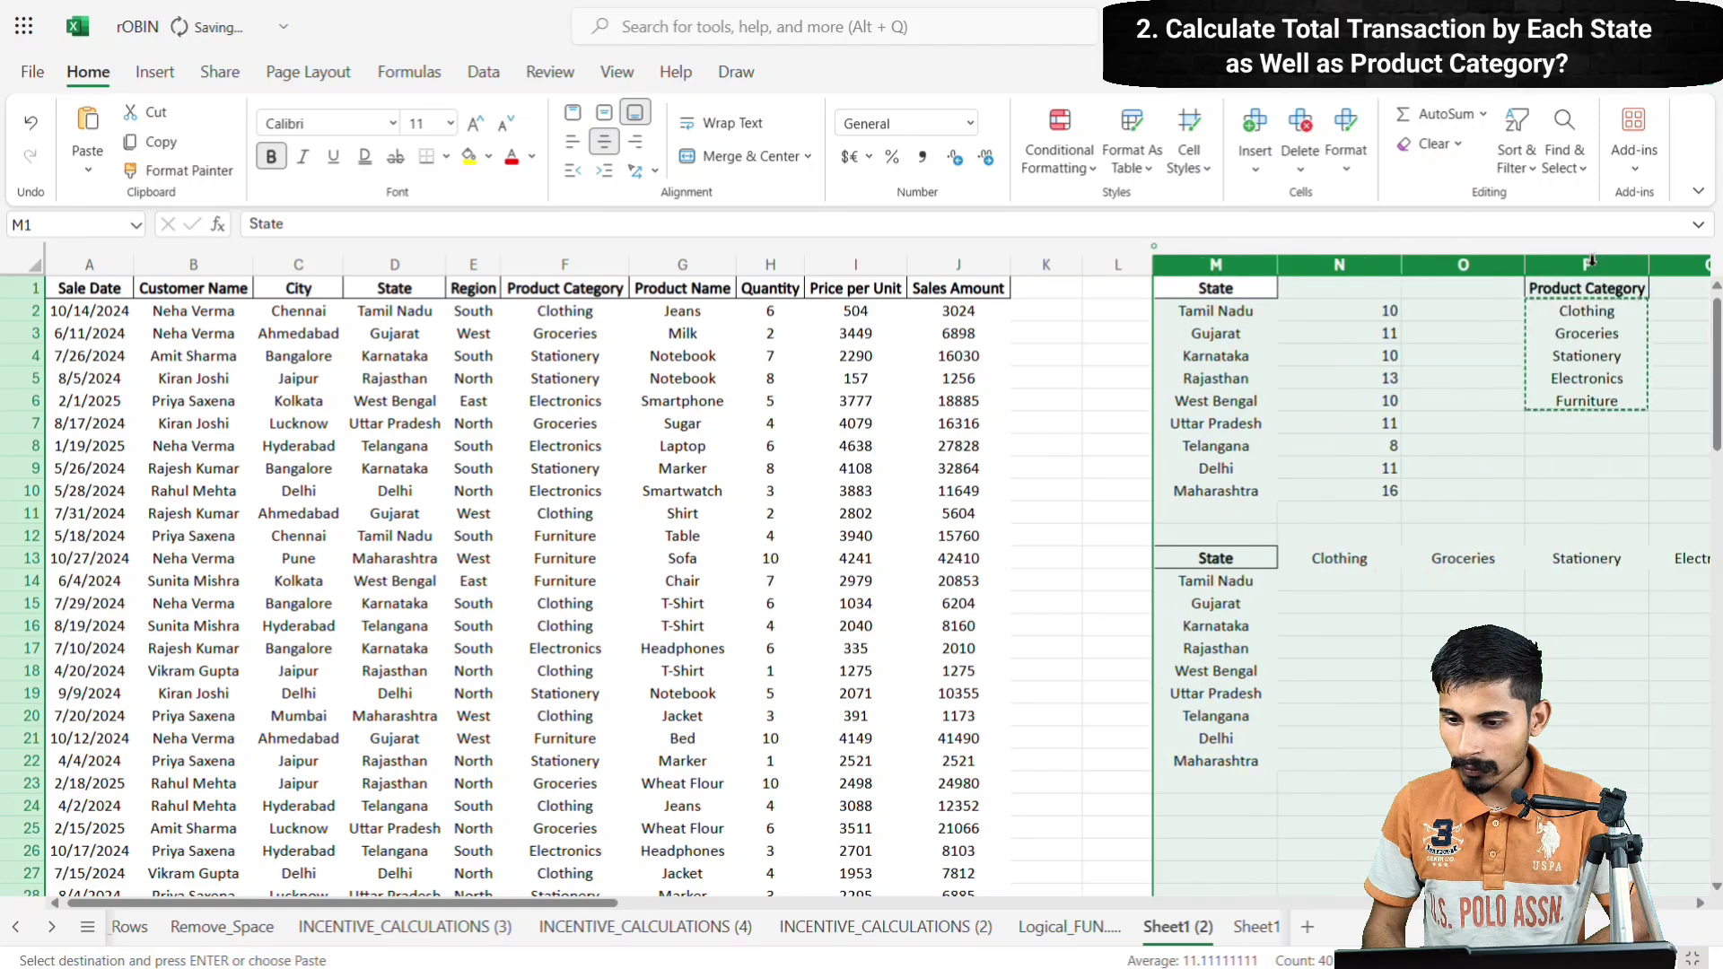
pyautogui.hscroll(3, 1462, 515)
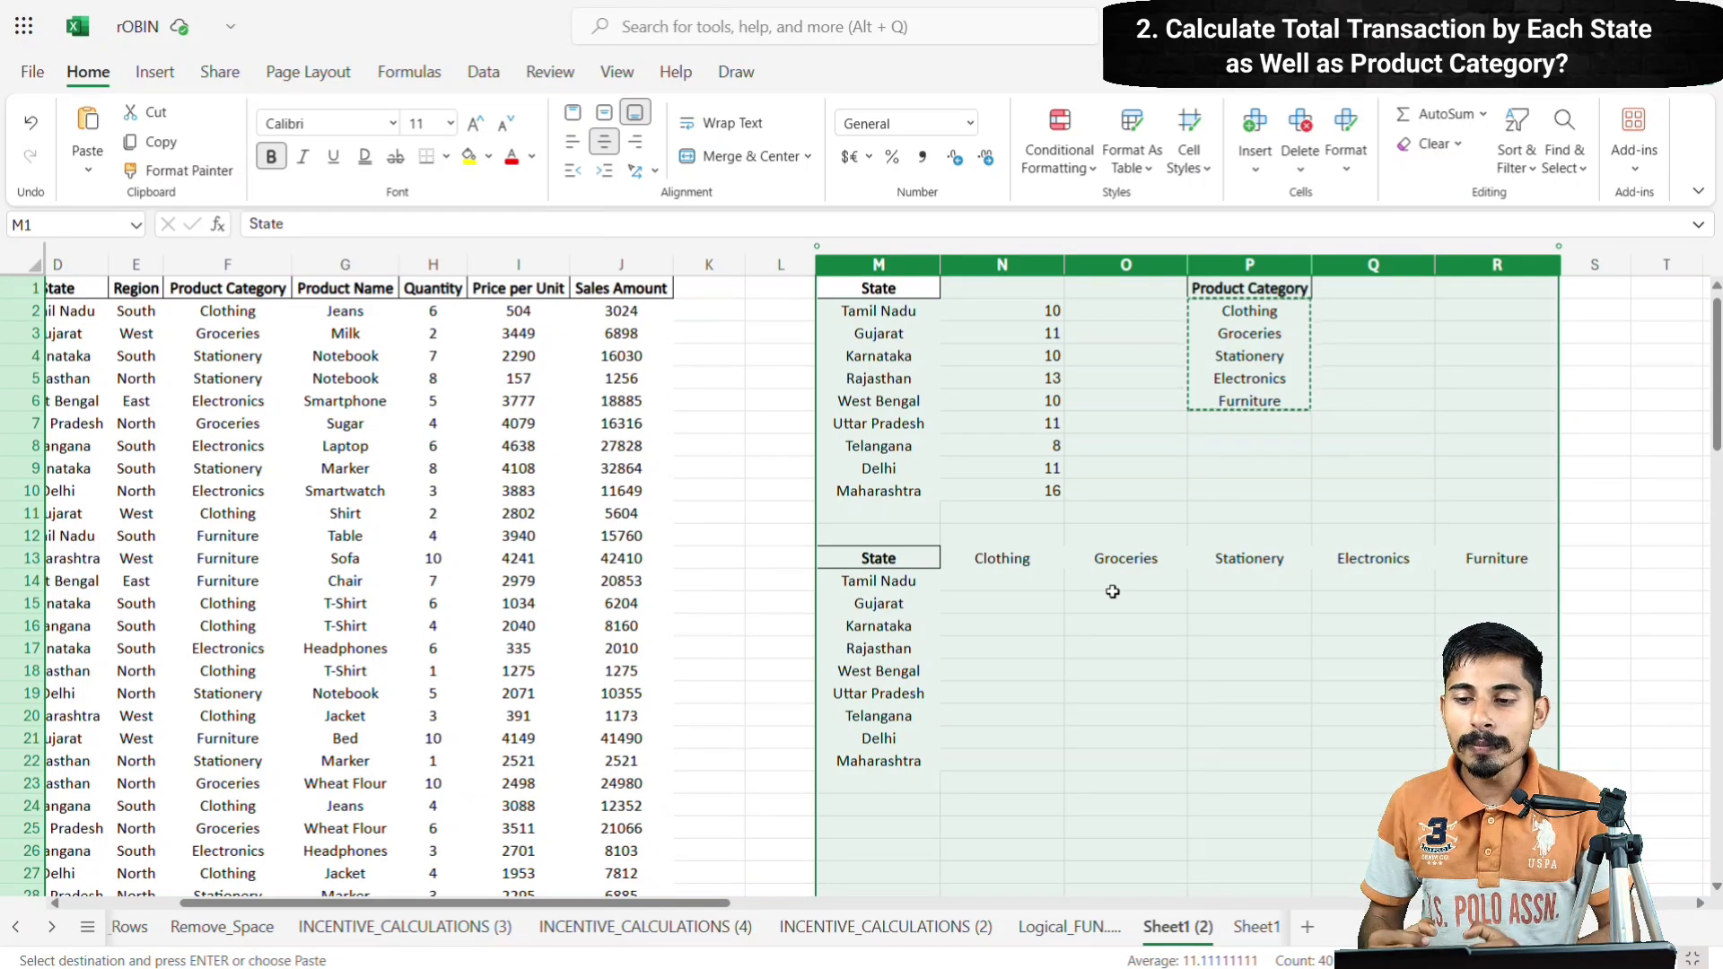
# - Enter =COUNTIFS(D:D,M14,F:F,N13) in N14 to count the Tamil Nadu transactions in the Clothing category
pyautogui.click(1009, 578)
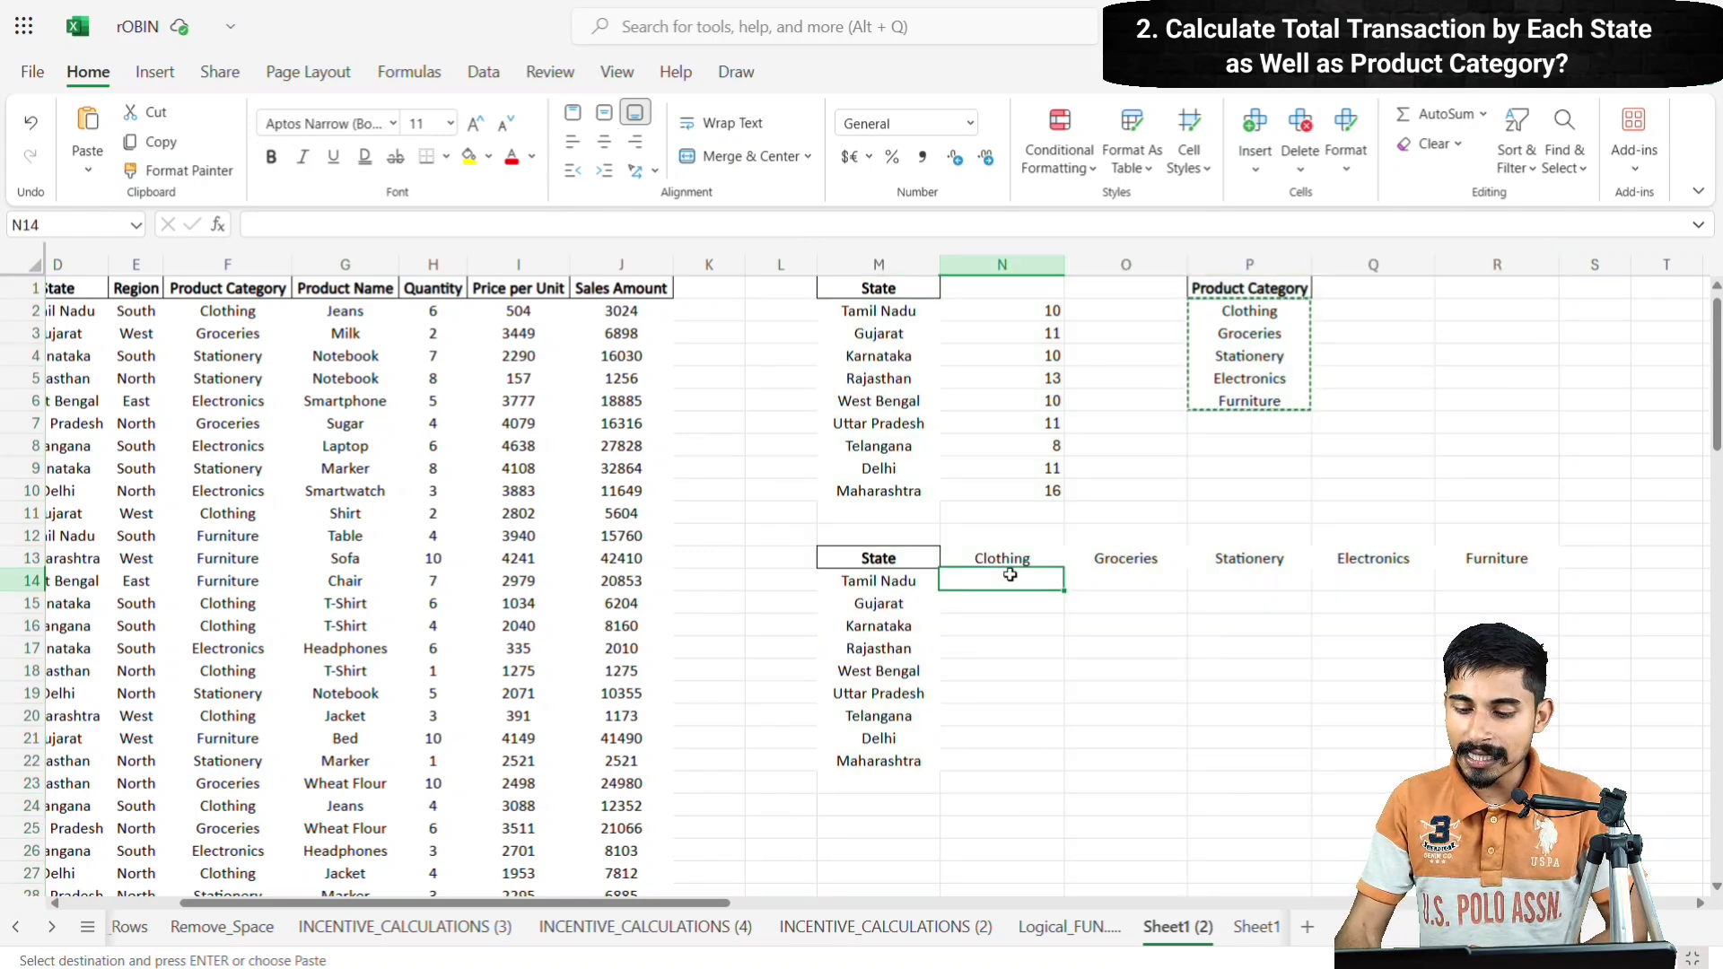
pyautogui.write('=c')
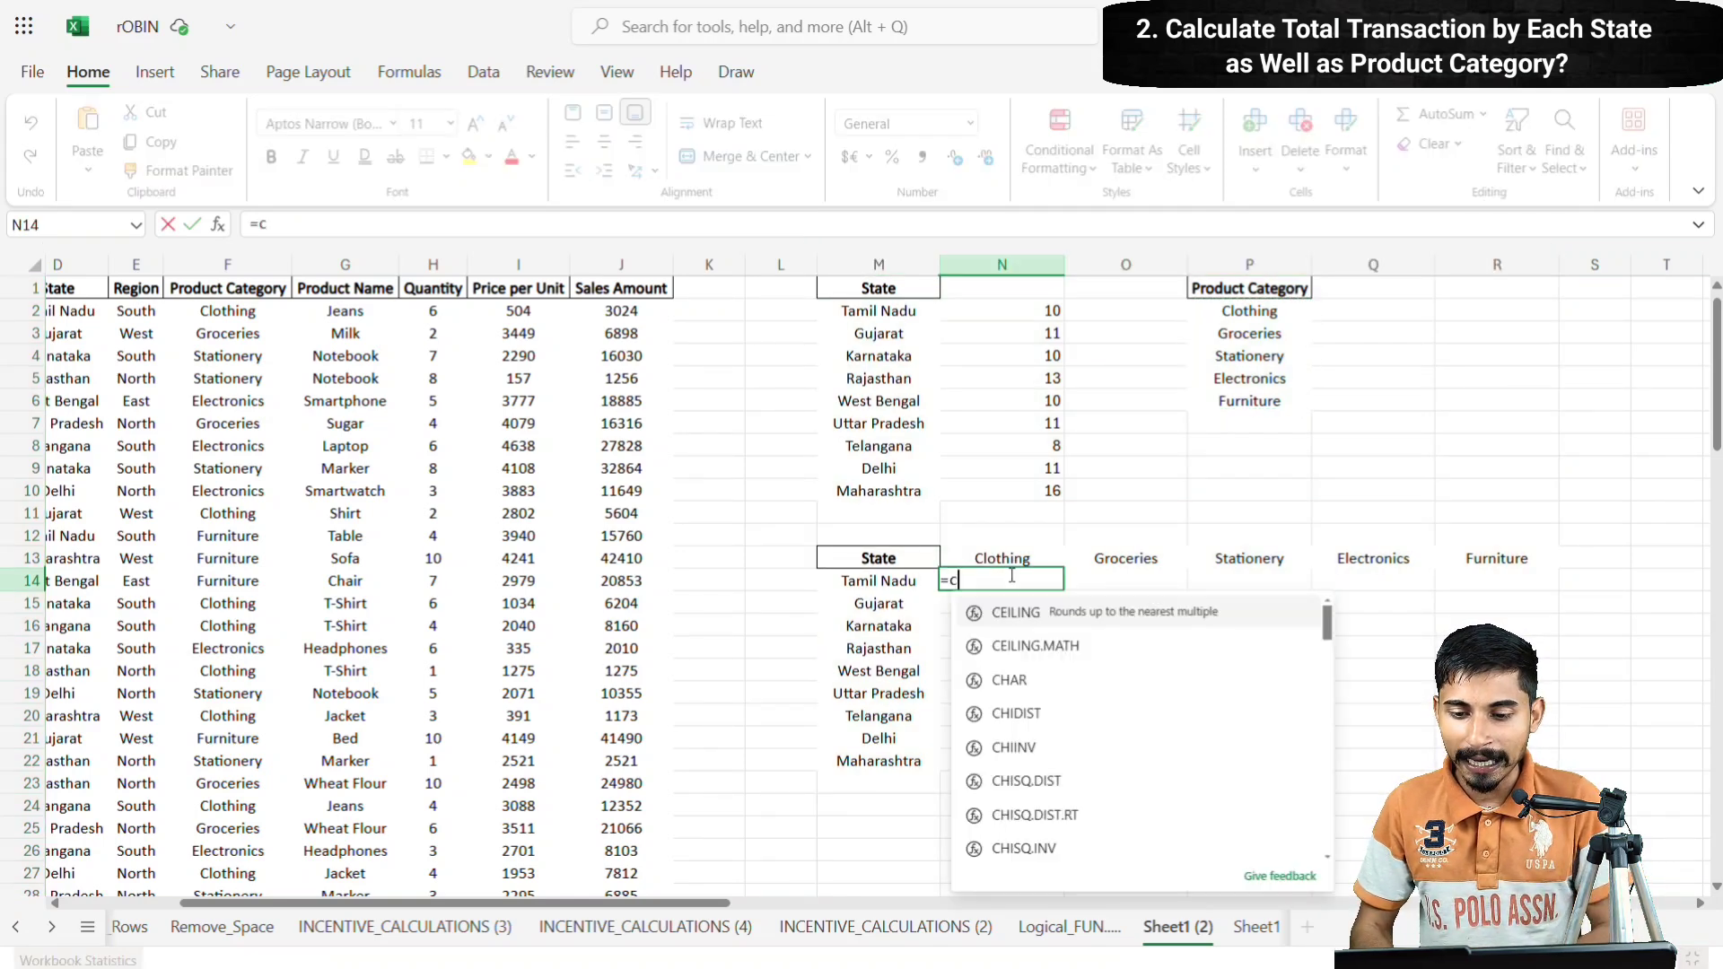
pyautogui.write('ou')
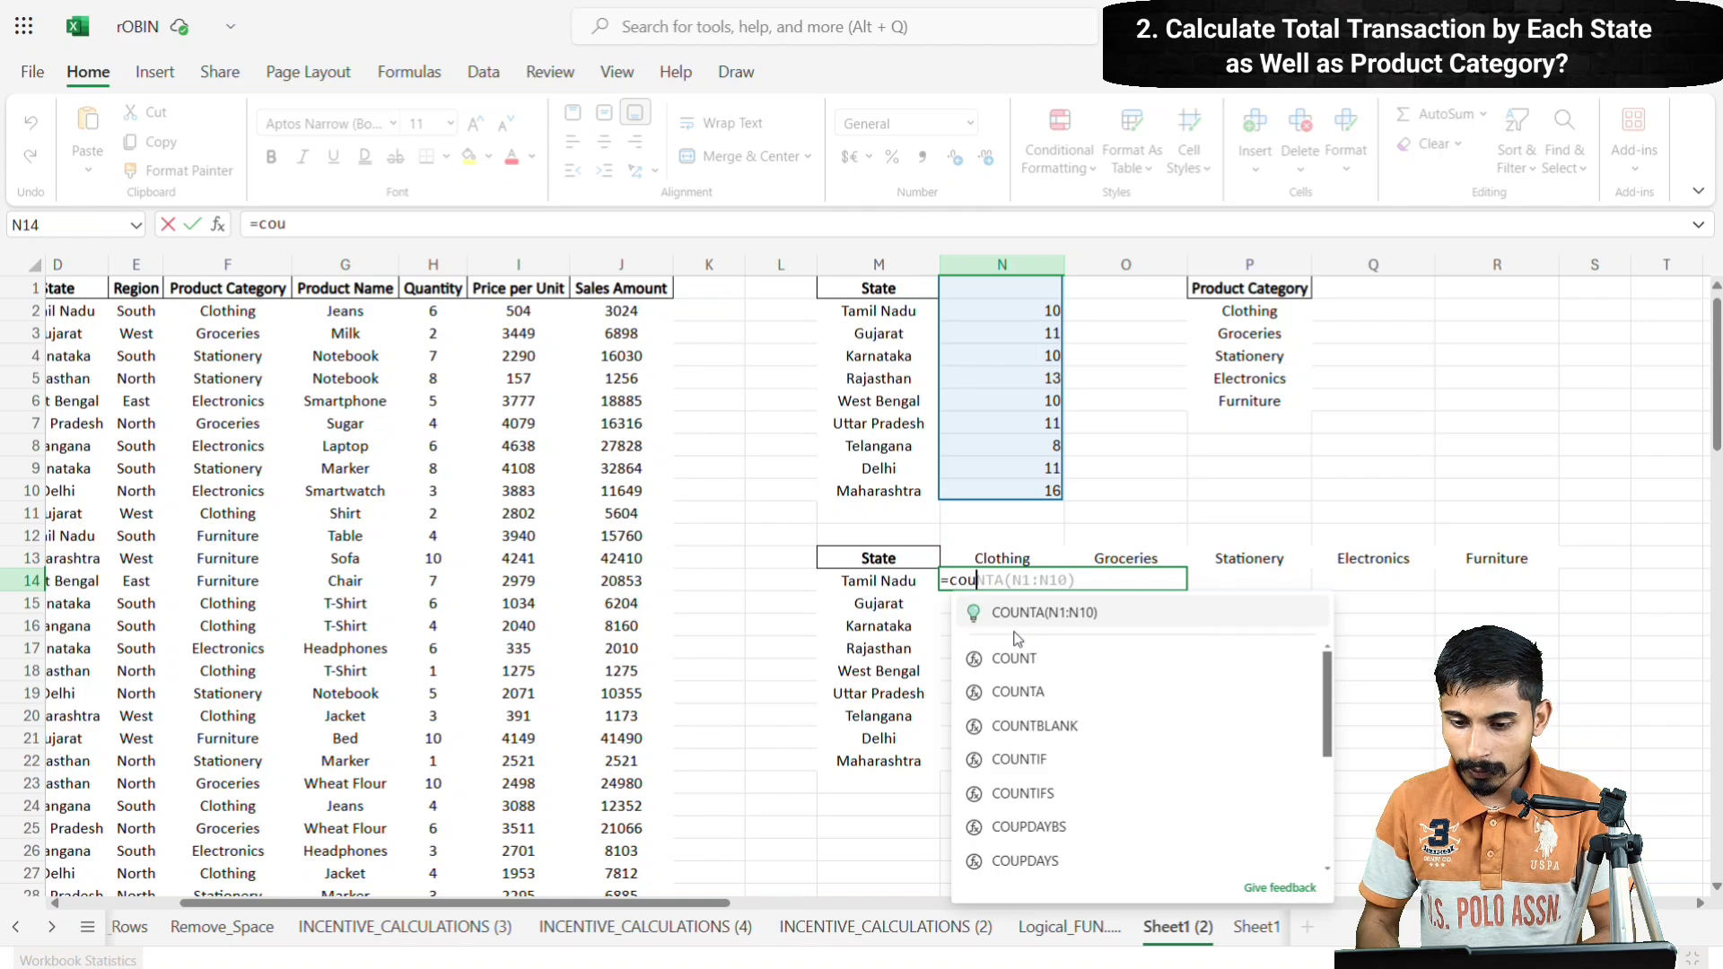
pyautogui.click(1090, 803)
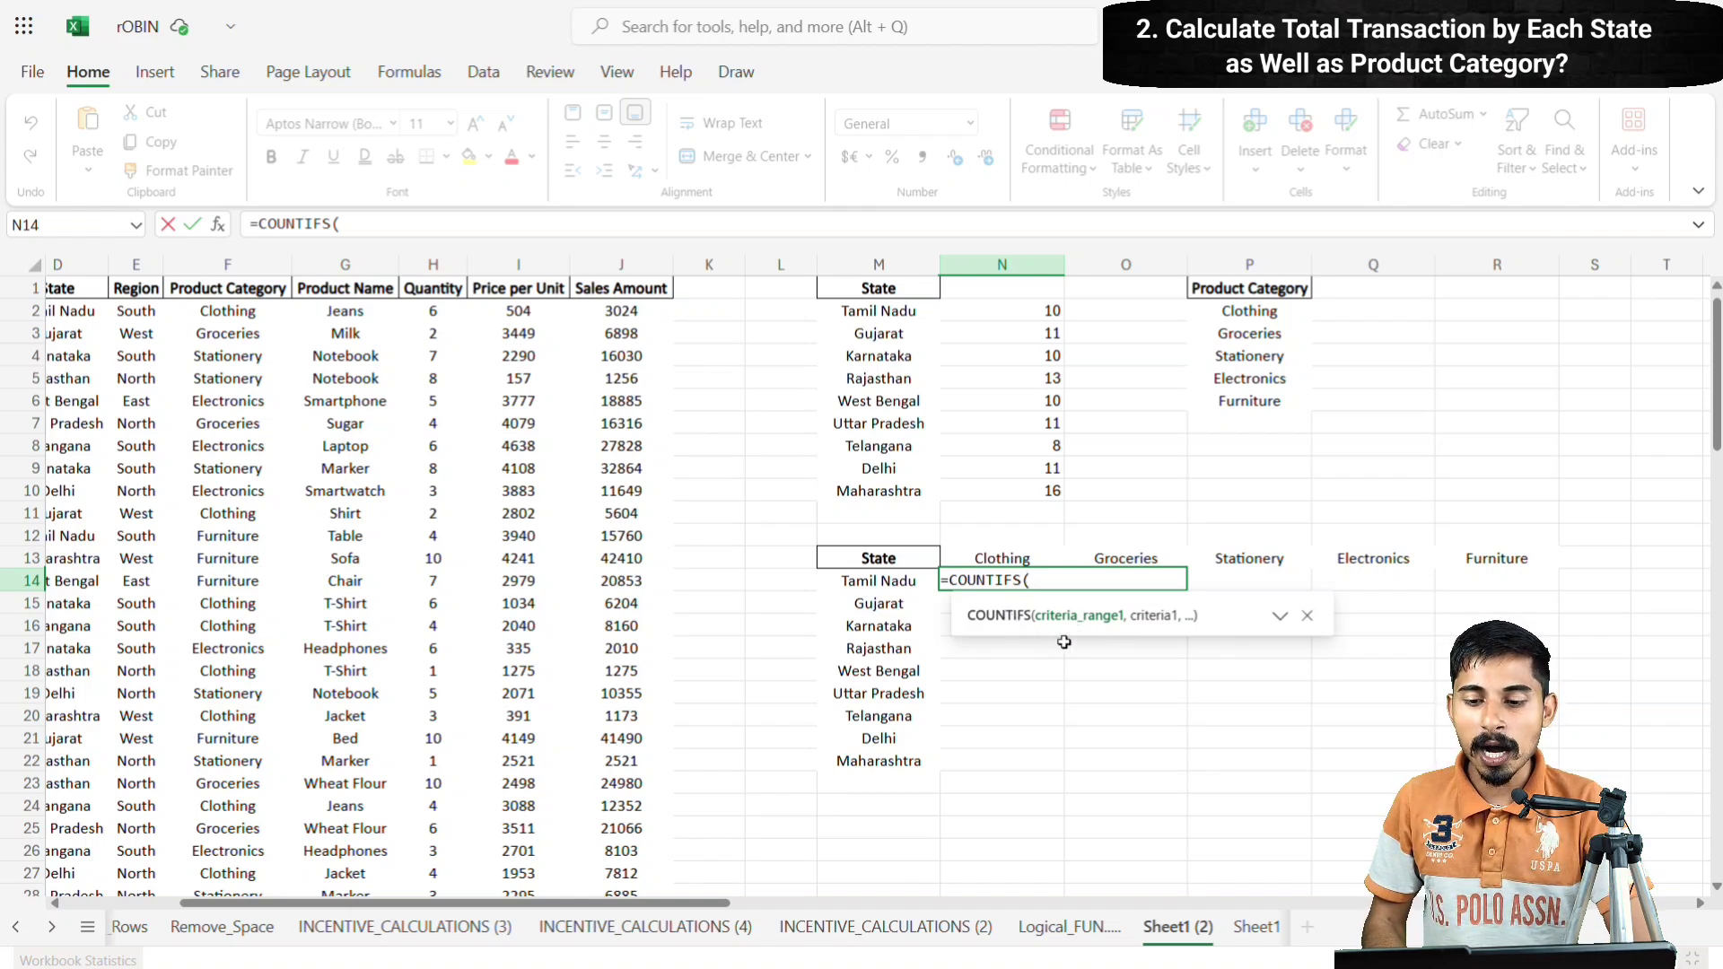
pyautogui.hscroll(-2, 1063, 643)
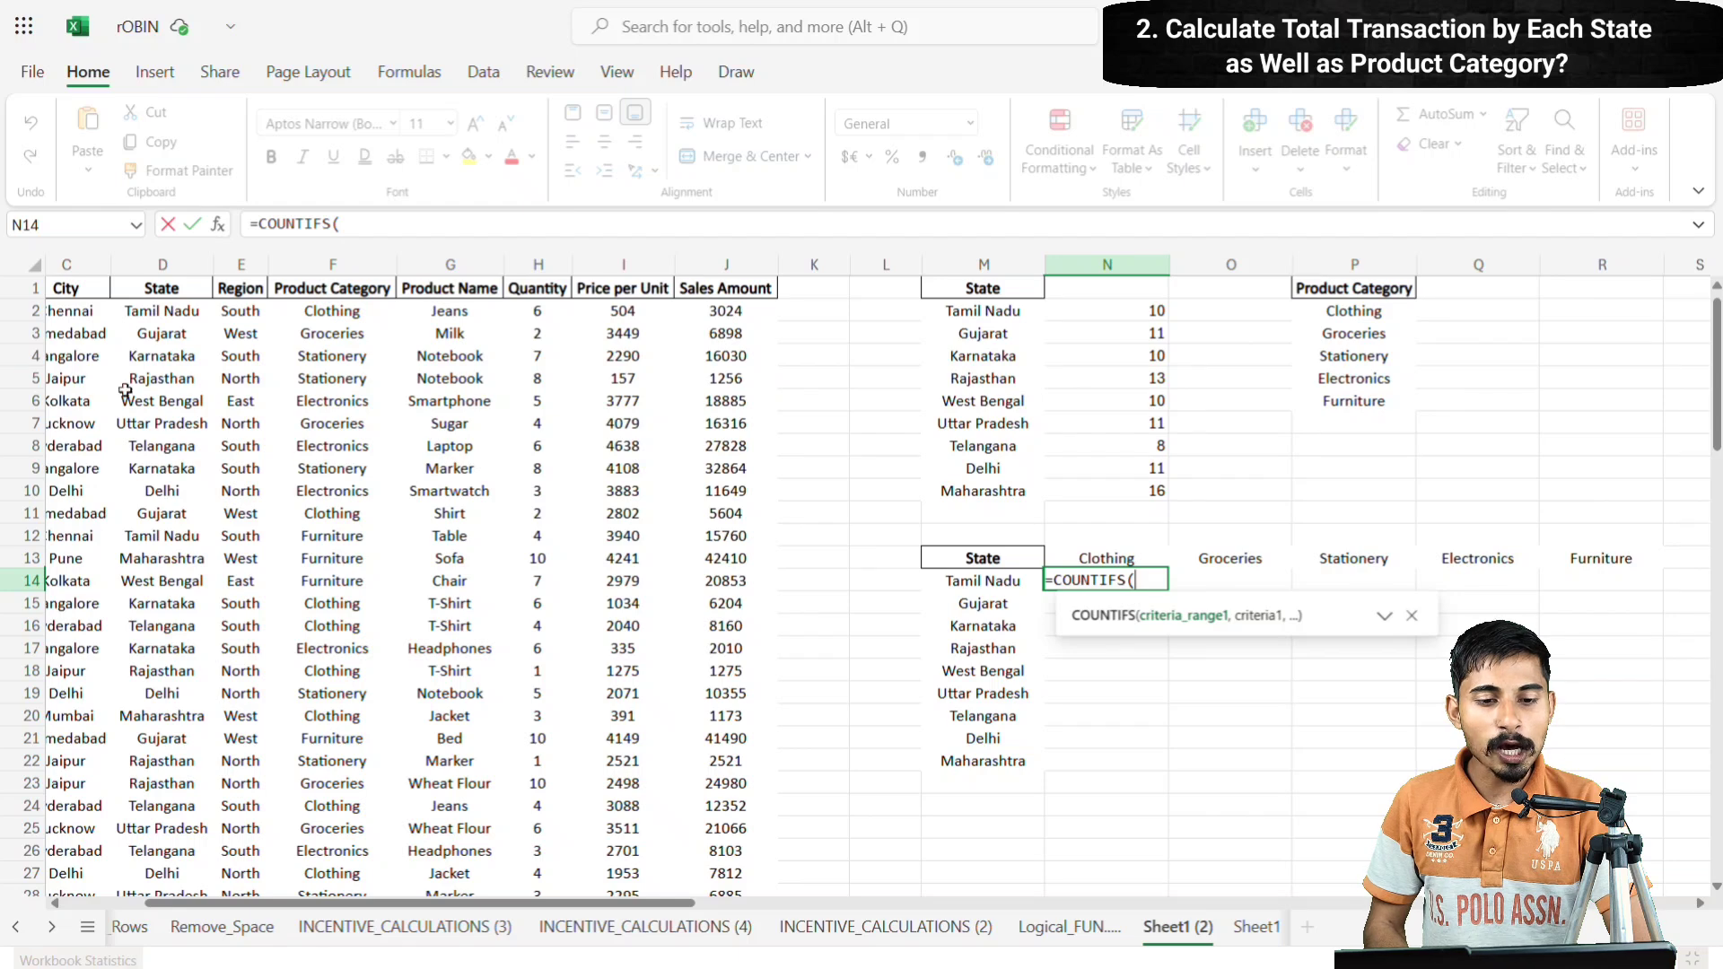
pyautogui.click(189, 265)
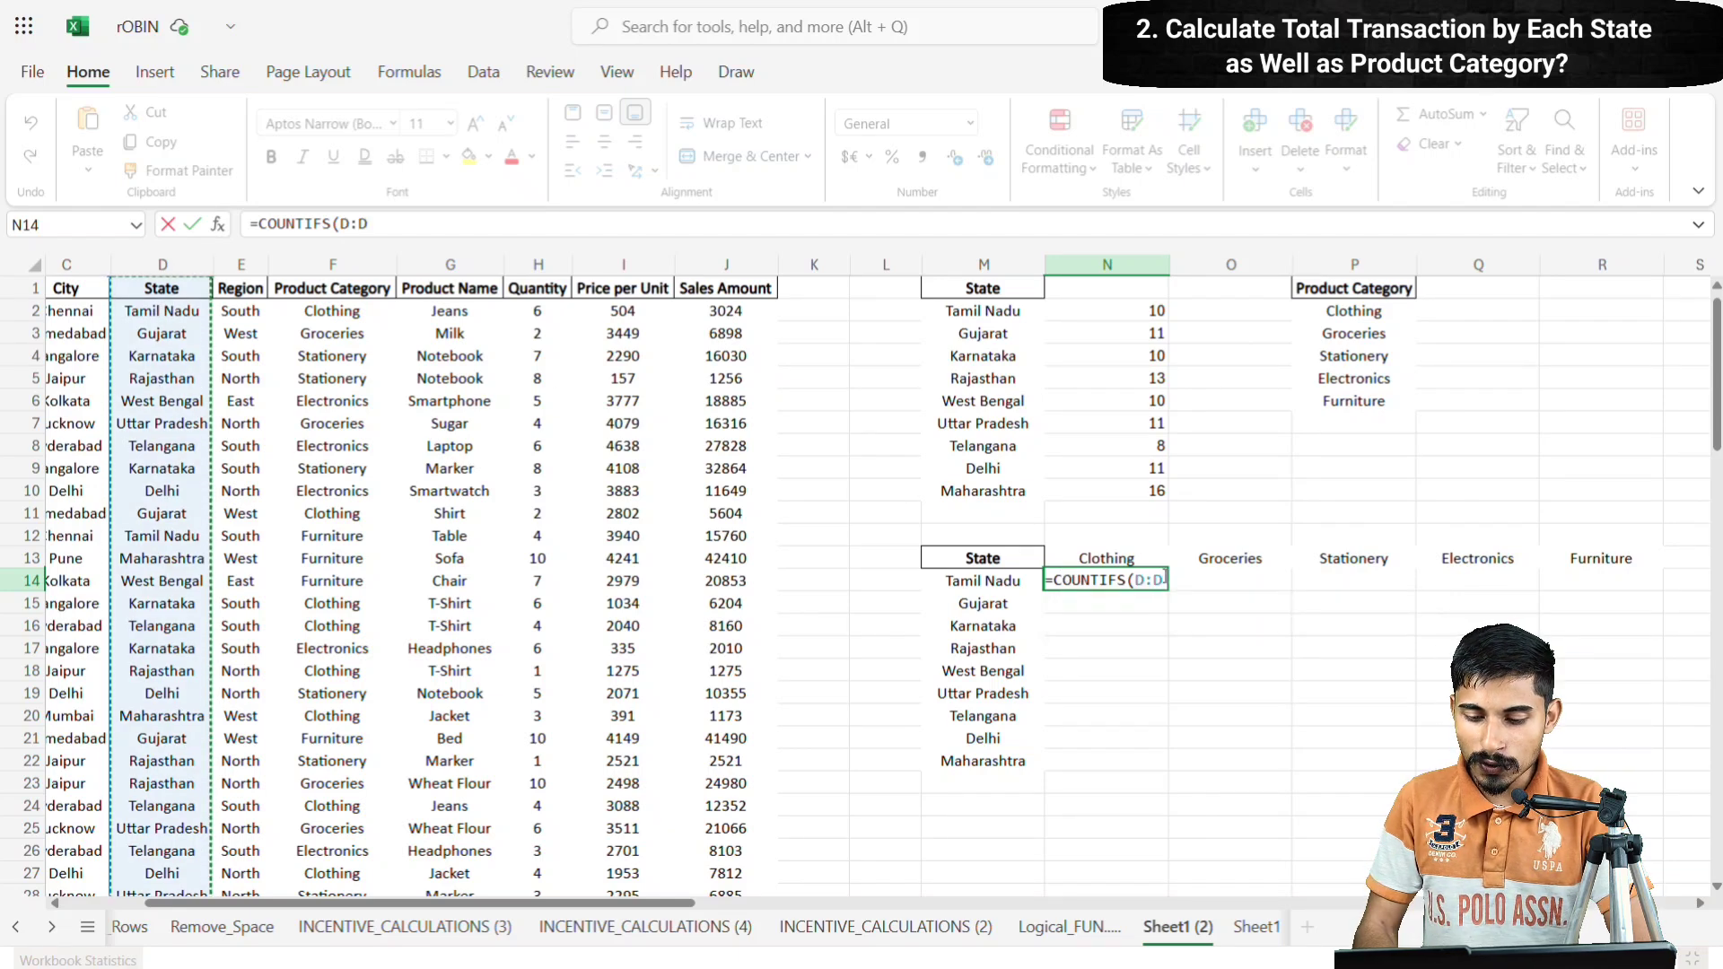
pyautogui.write(',')
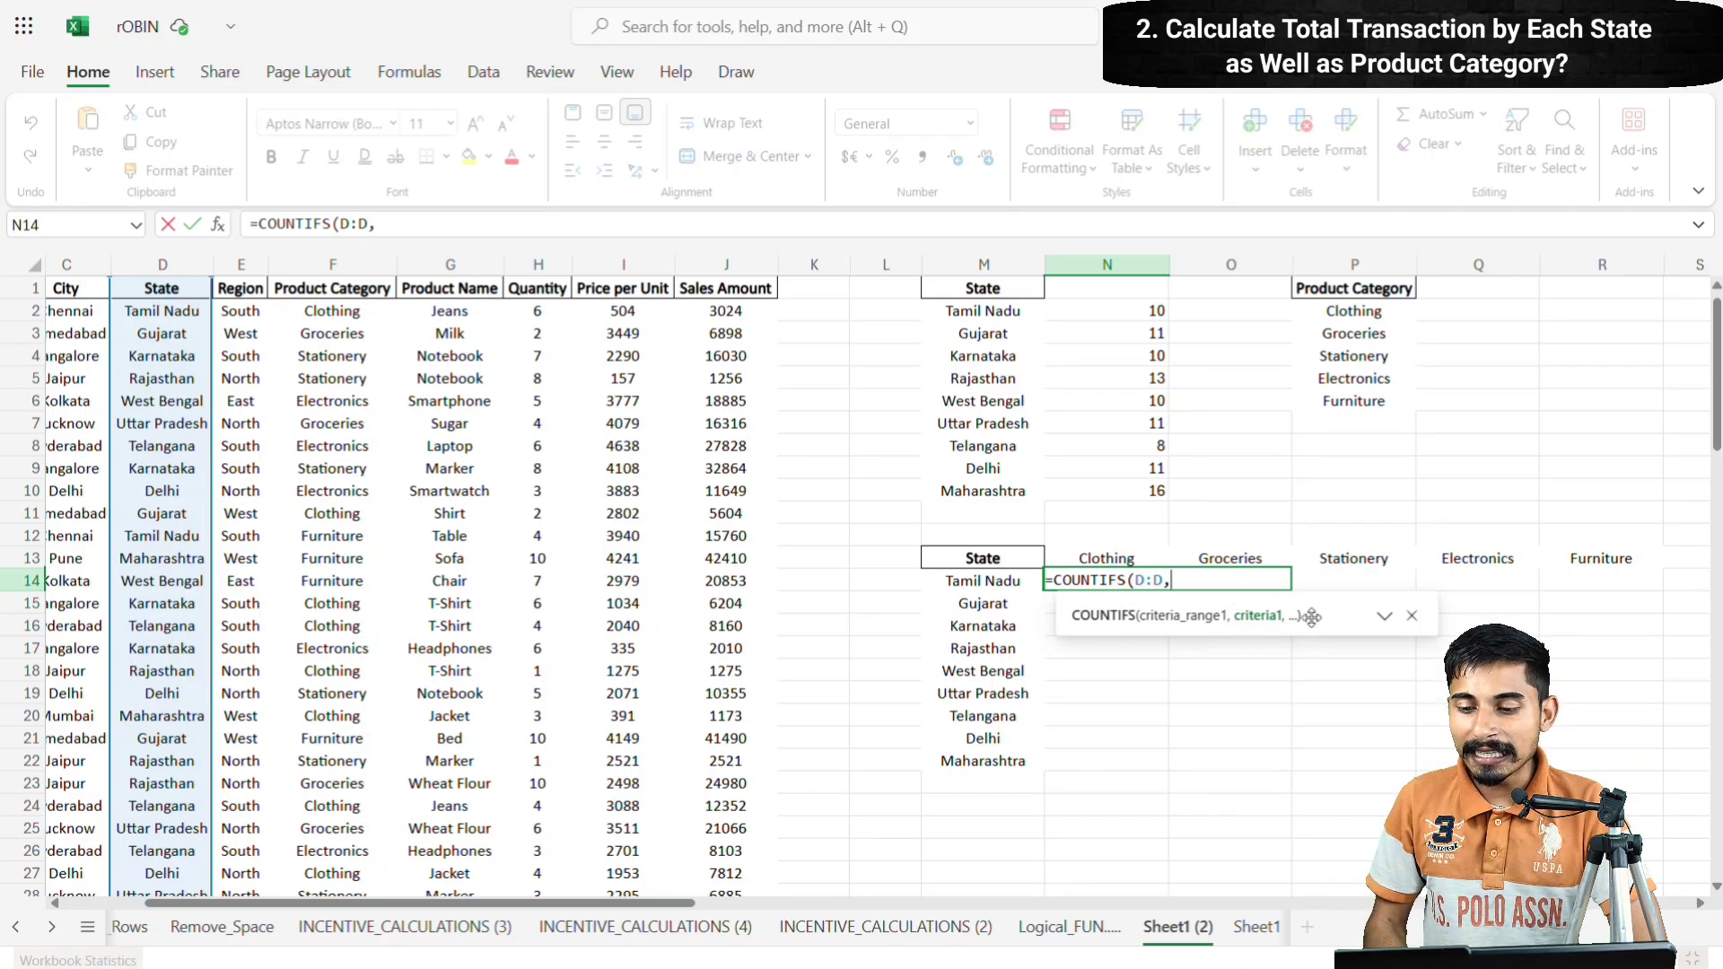
pyautogui.click(988, 581)
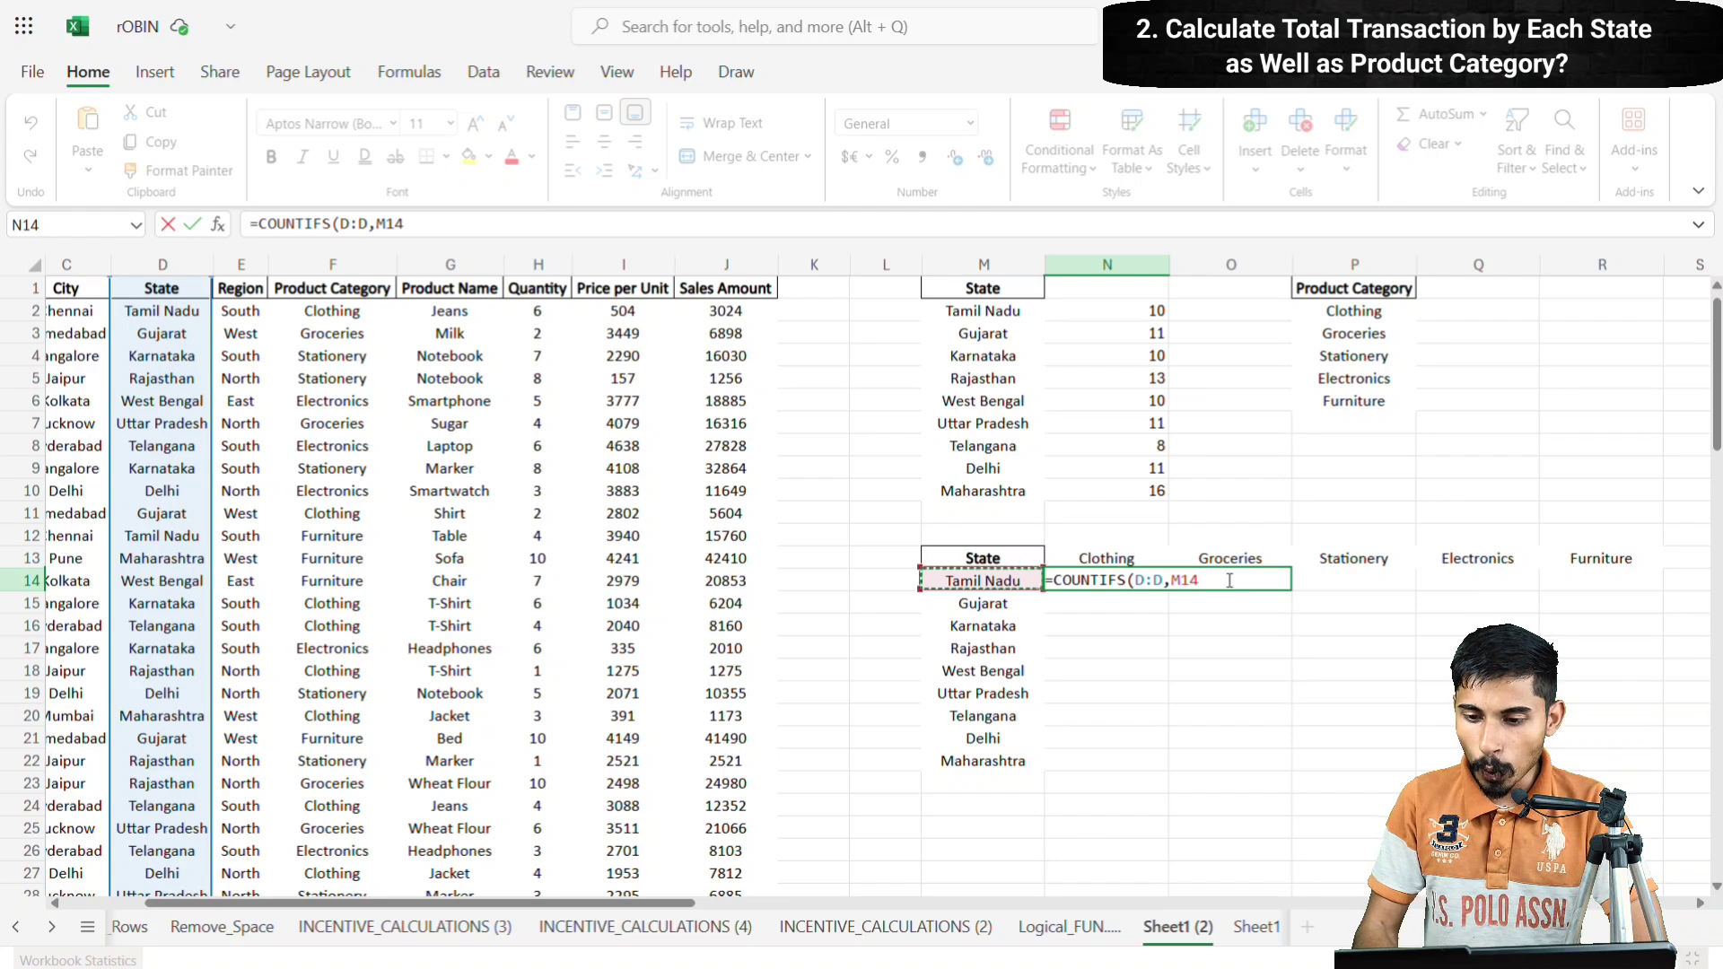
pyautogui.write(',')
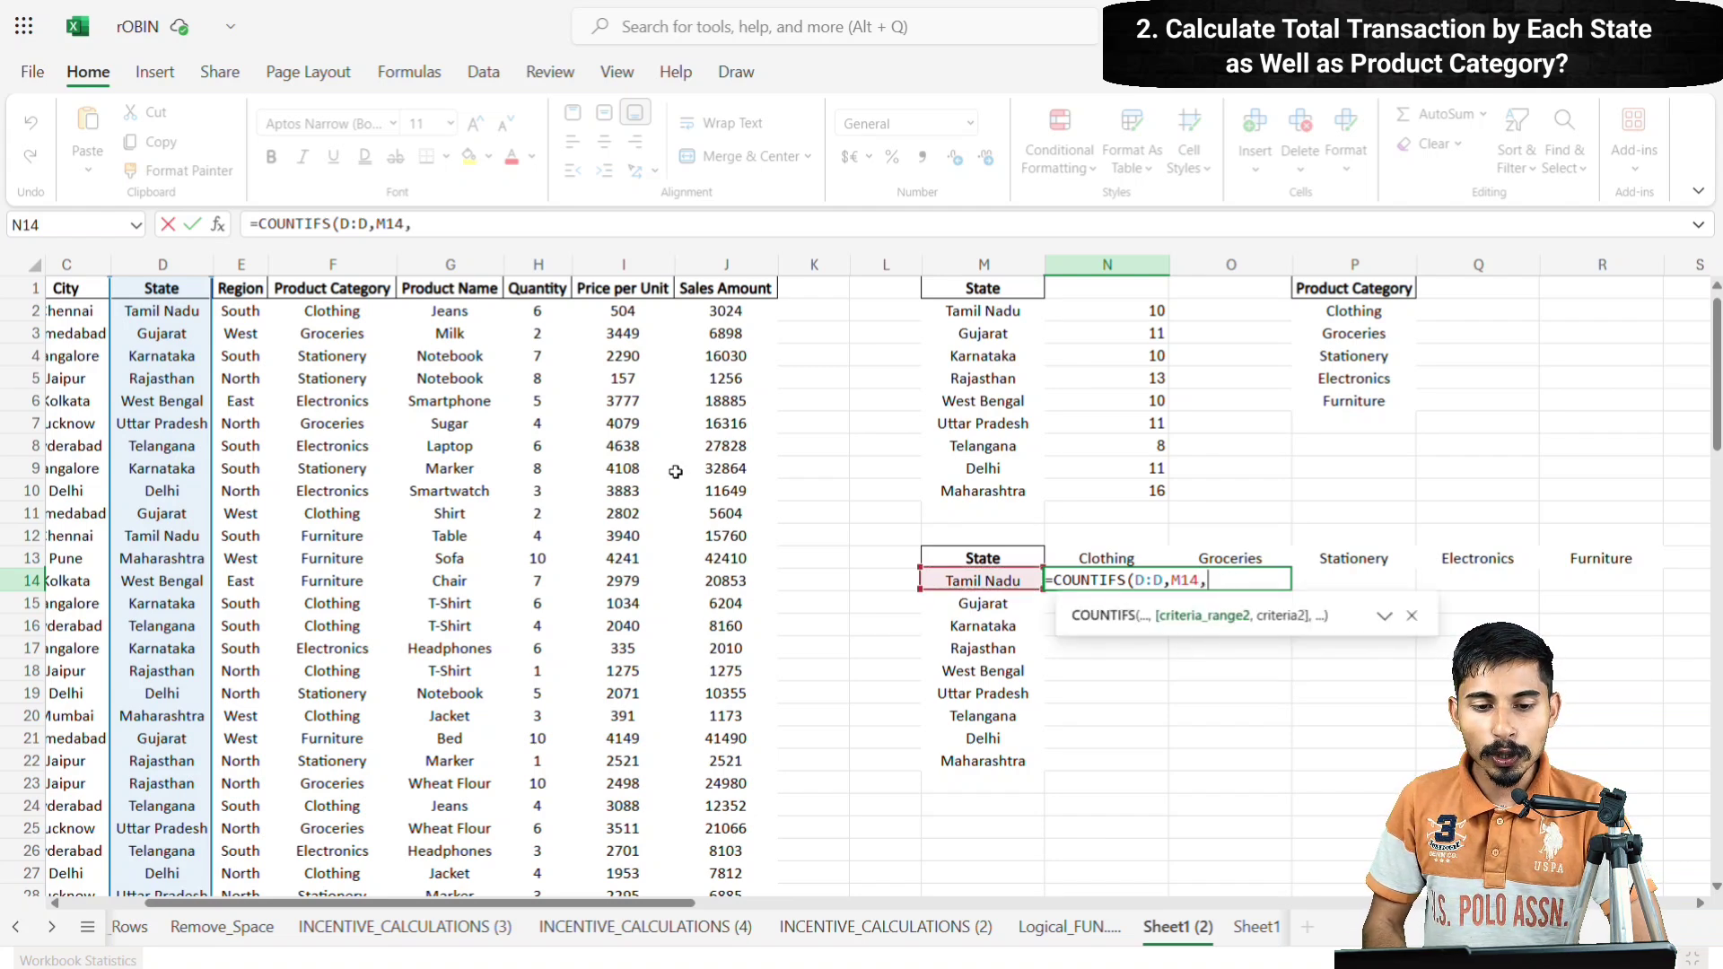
pyautogui.click(343, 262)
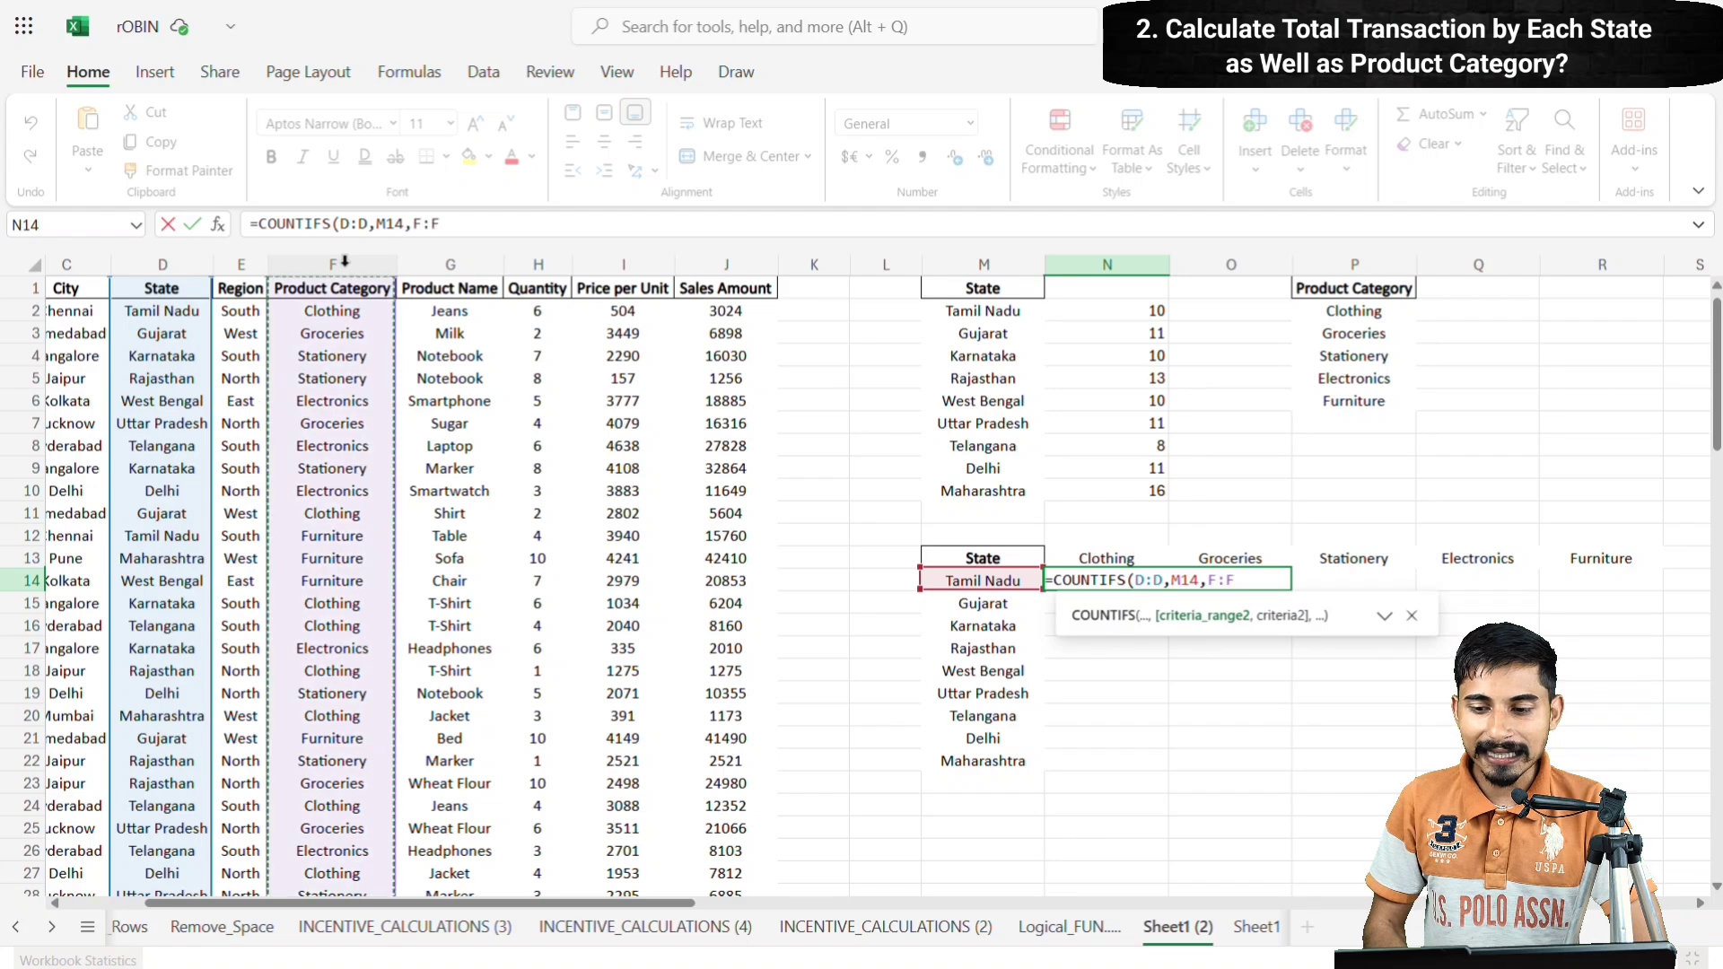
pyautogui.write(',')
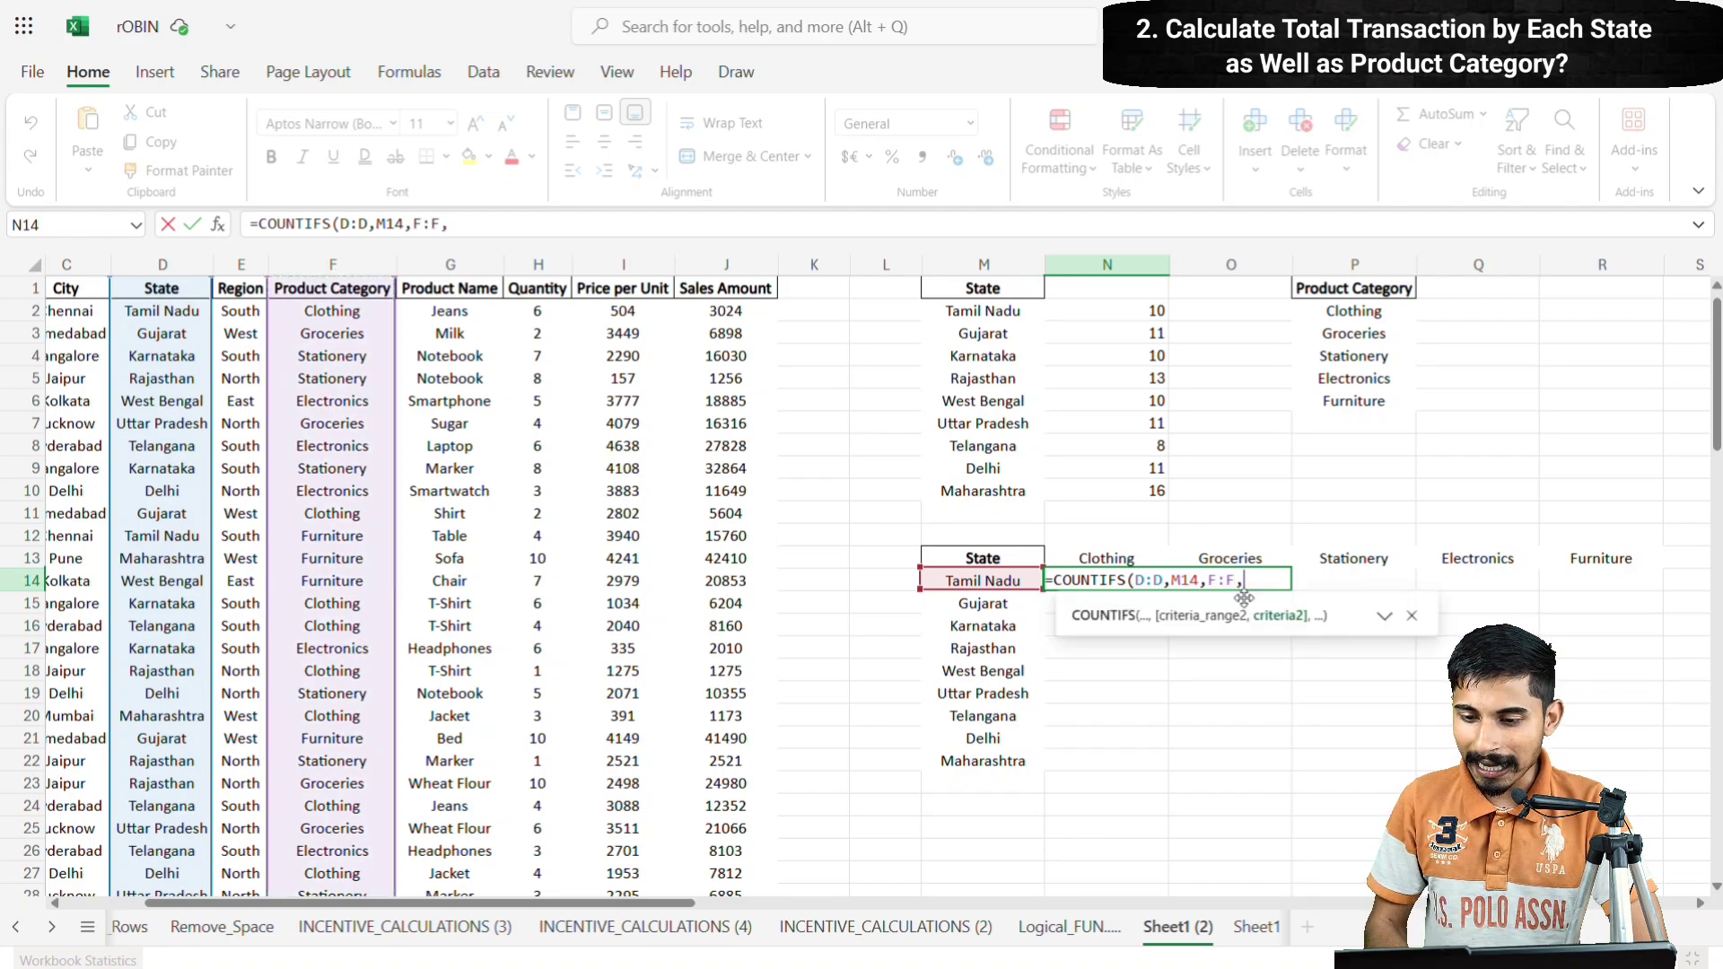
pyautogui.click(1081, 557)
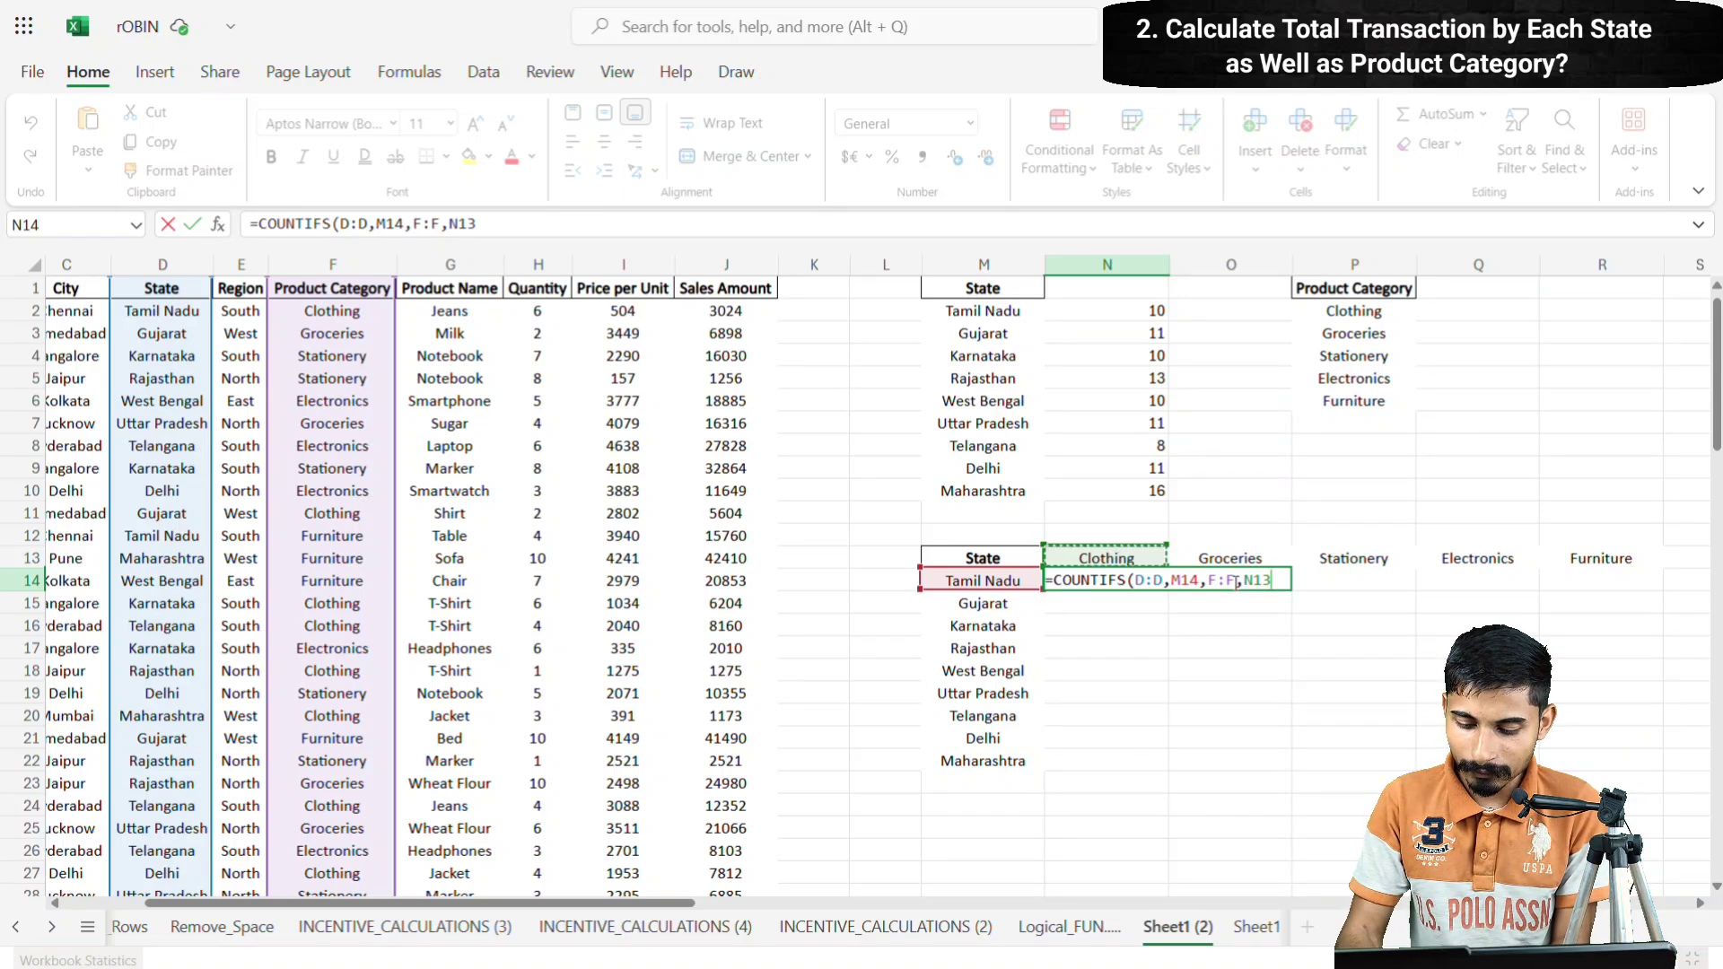
pyautogui.press('Return')
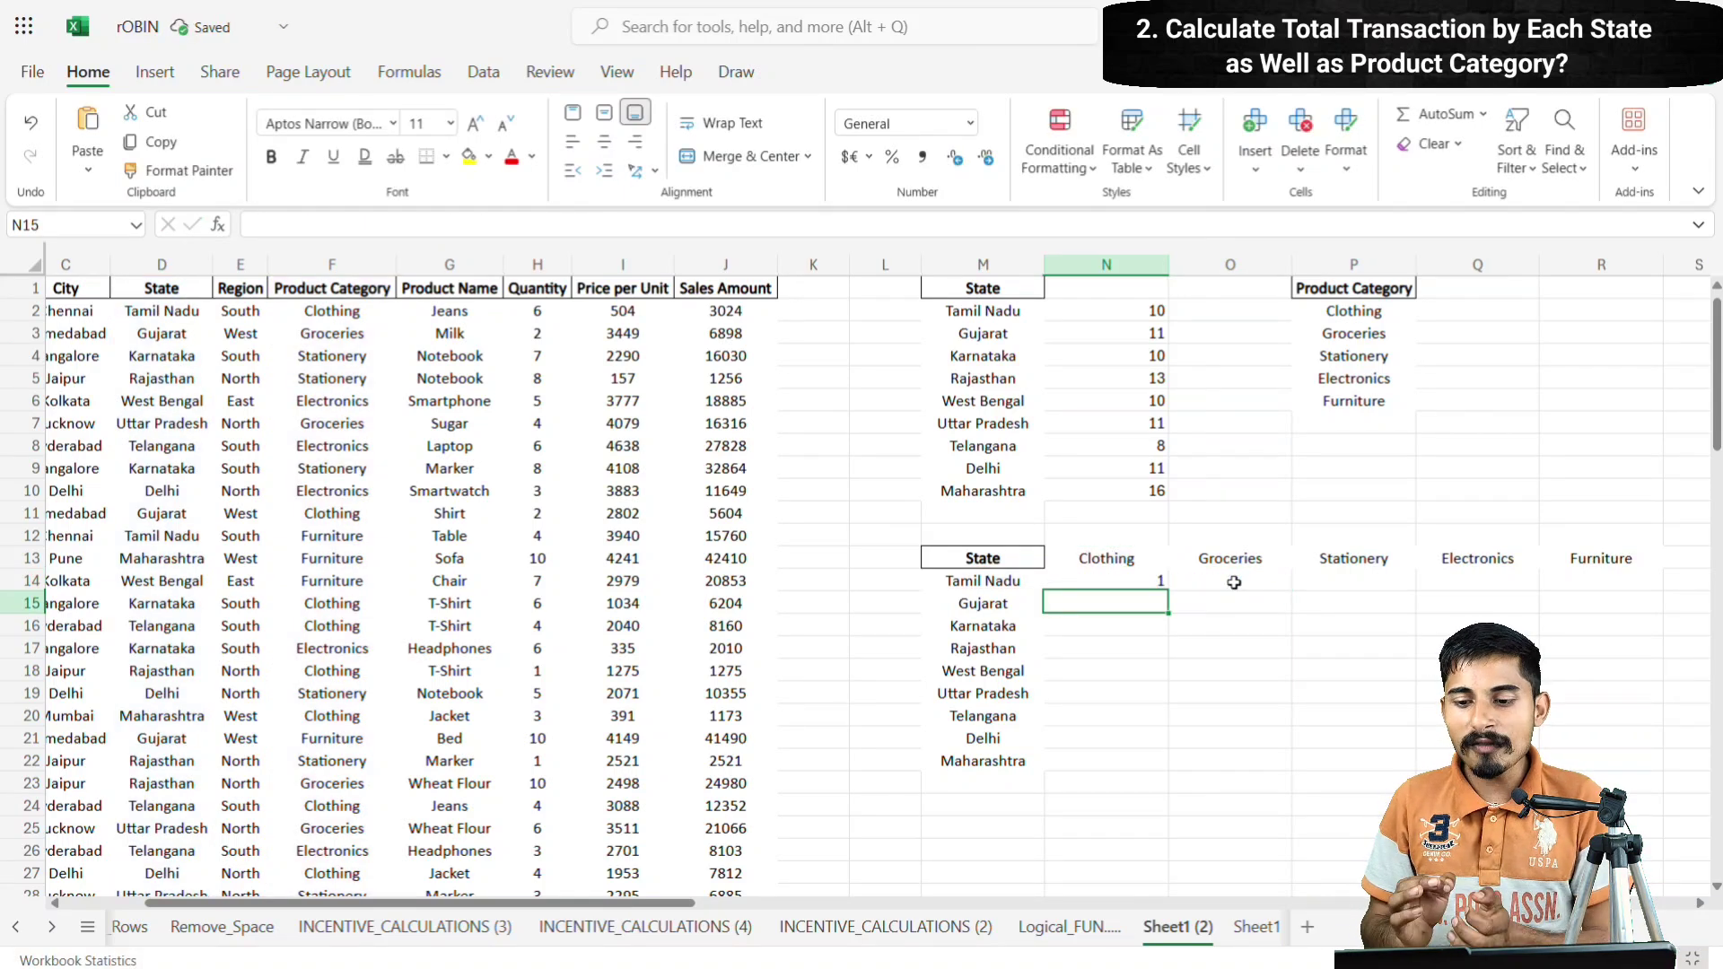
# - Fill the N14 formula down to N22 and inspect the cell references in N14 and N15
pyautogui.click(1141, 580)
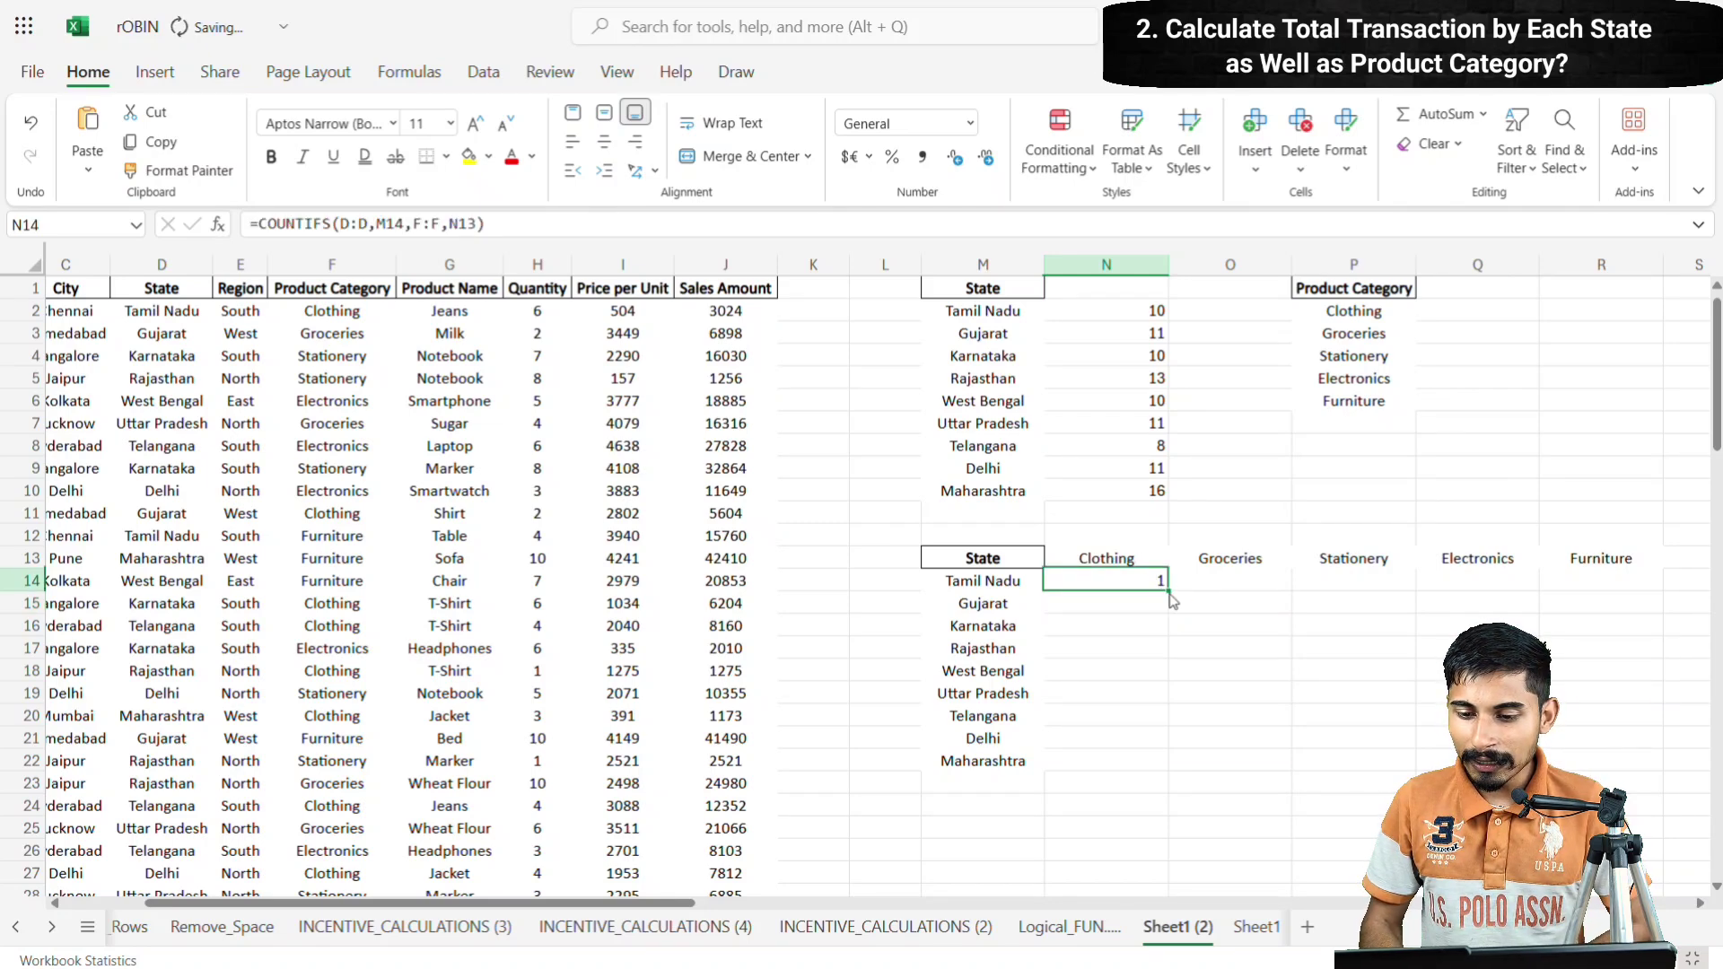
pyautogui.doubleClick(1169, 590)
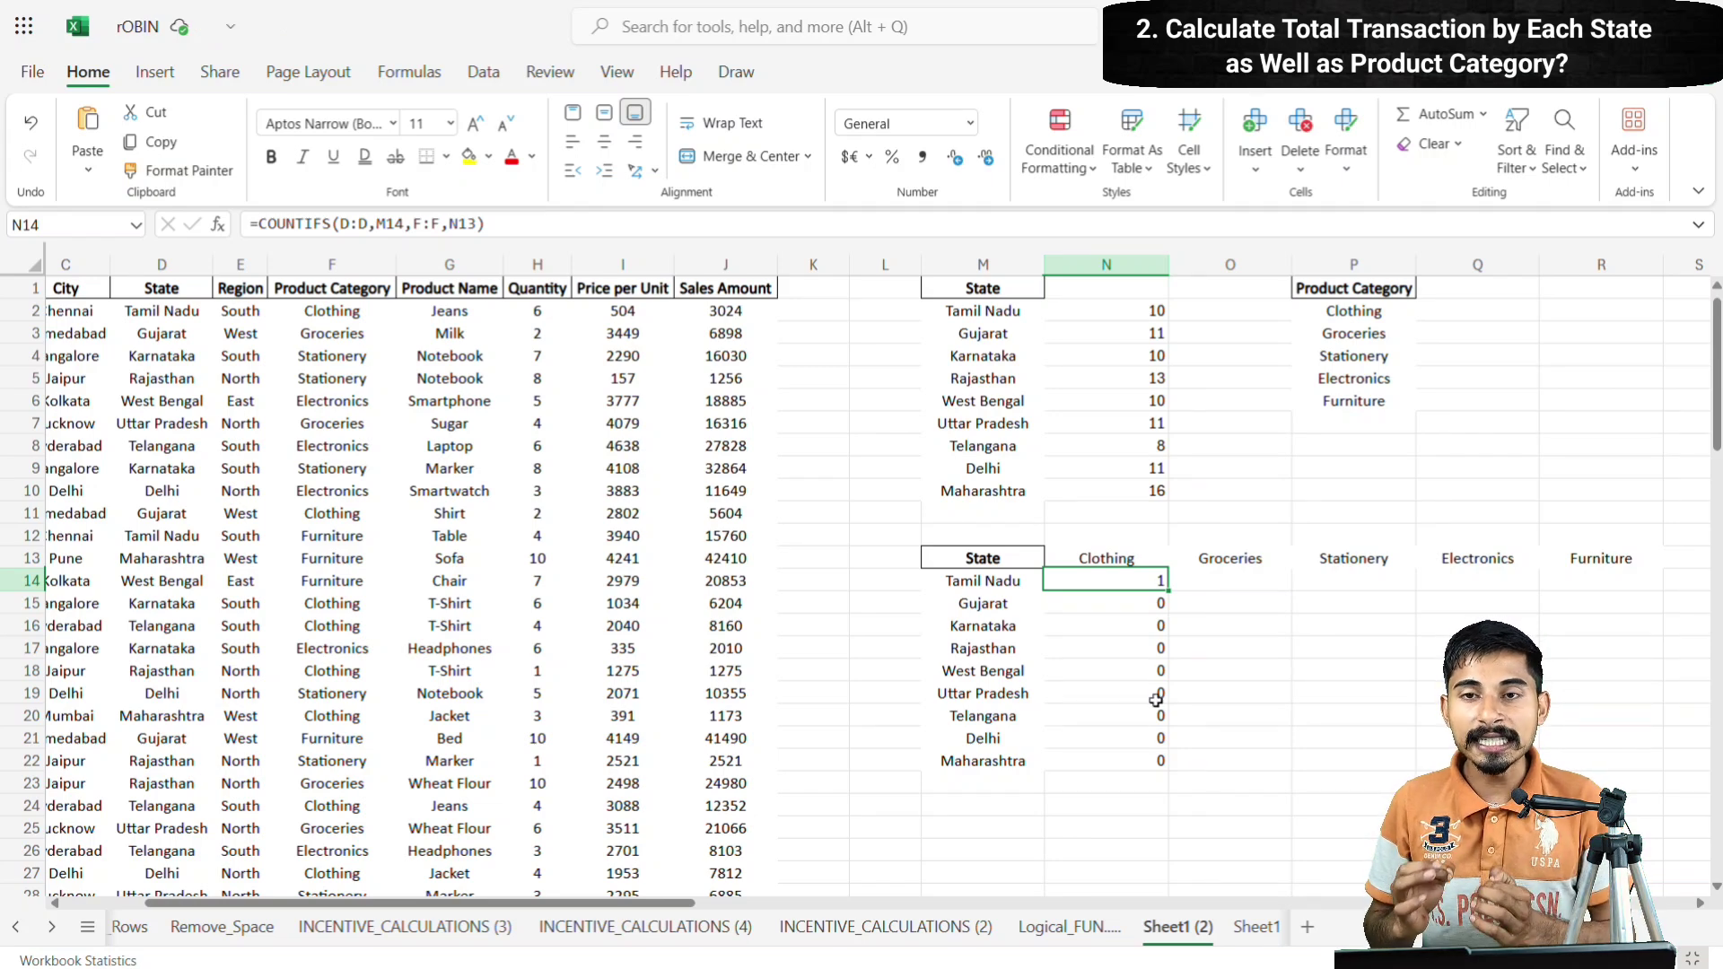
pyautogui.doubleClick(1143, 582)
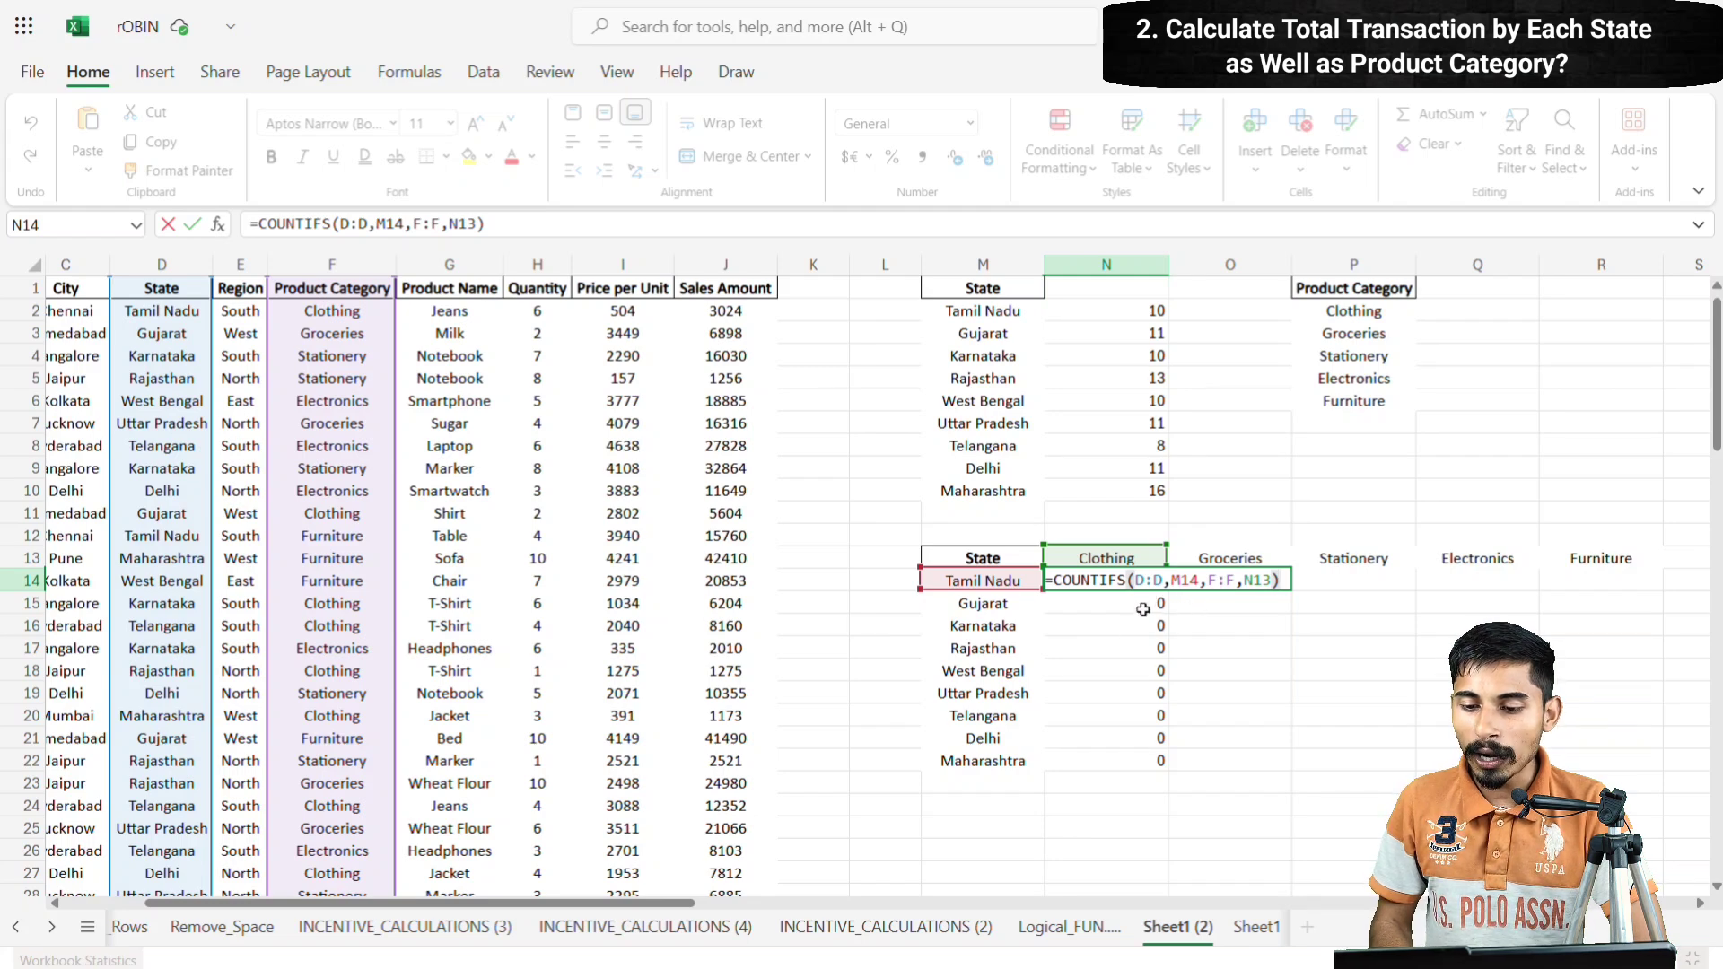
pyautogui.doubleClick(1144, 603)
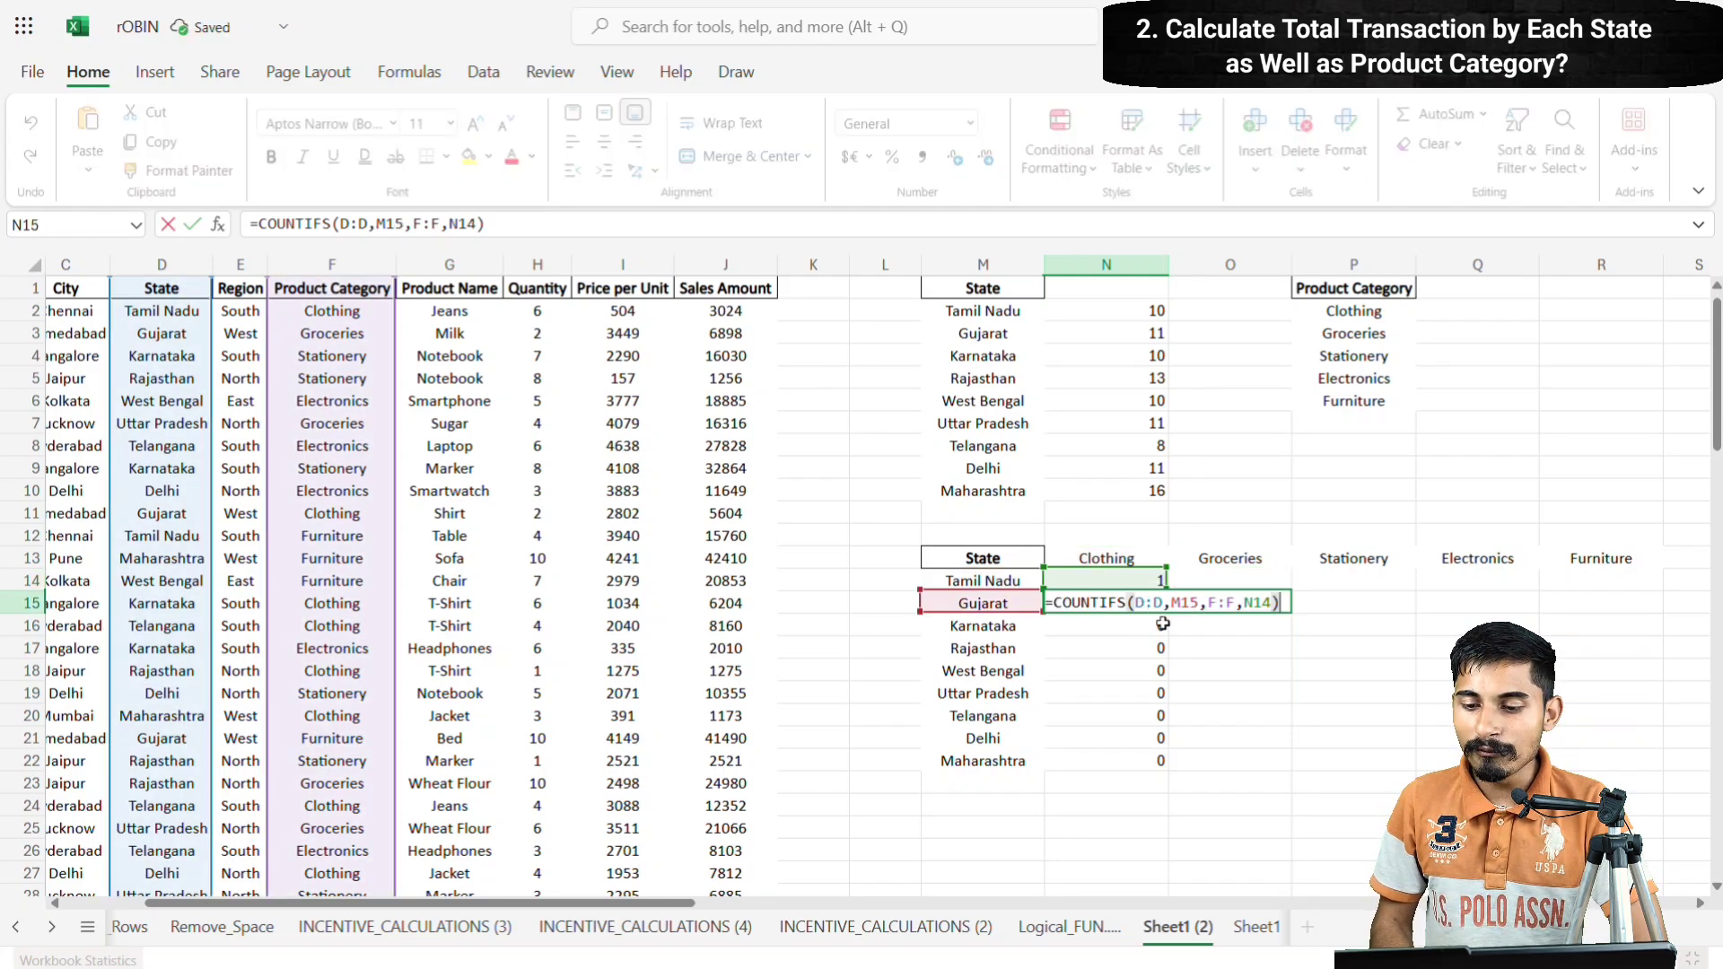
pyautogui.doubleClick(1258, 608)
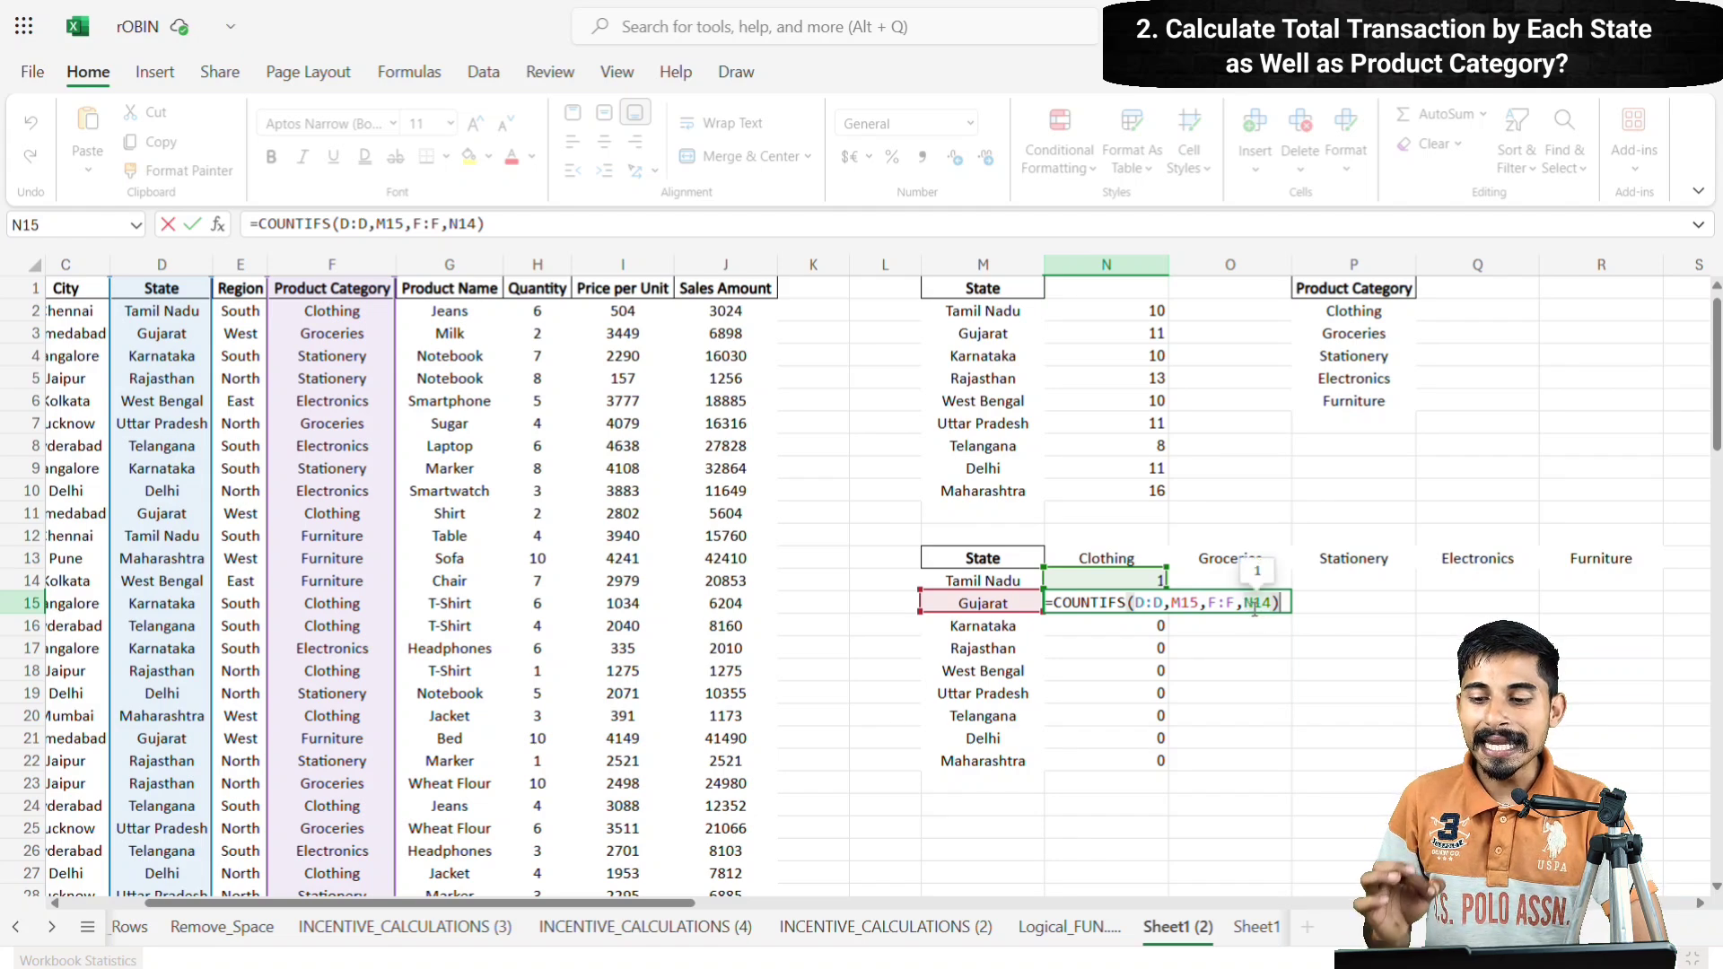
pyautogui.click(1127, 648)
# - Fill the N14 formula across to R14 and inspect the shifted references in O14
pyautogui.click(1162, 580)
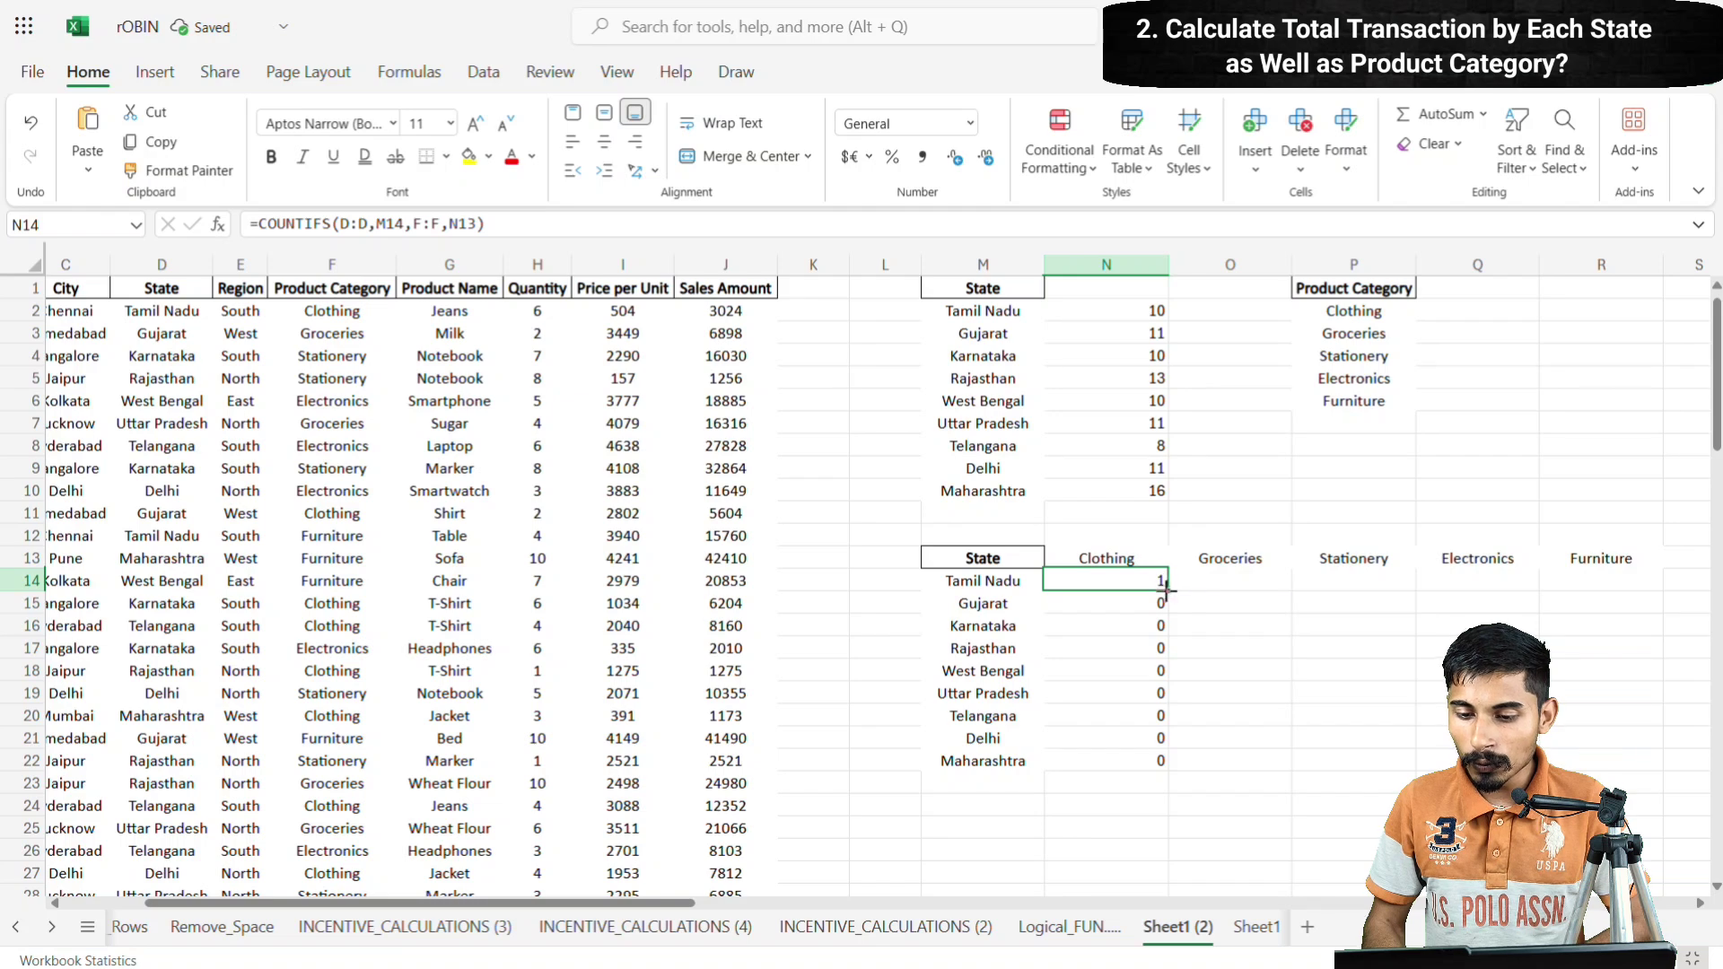
pyautogui.moveTo(1170, 588); pyautogui.dragTo(1573, 585)
pyautogui.hotkey('ctrl', 'r')
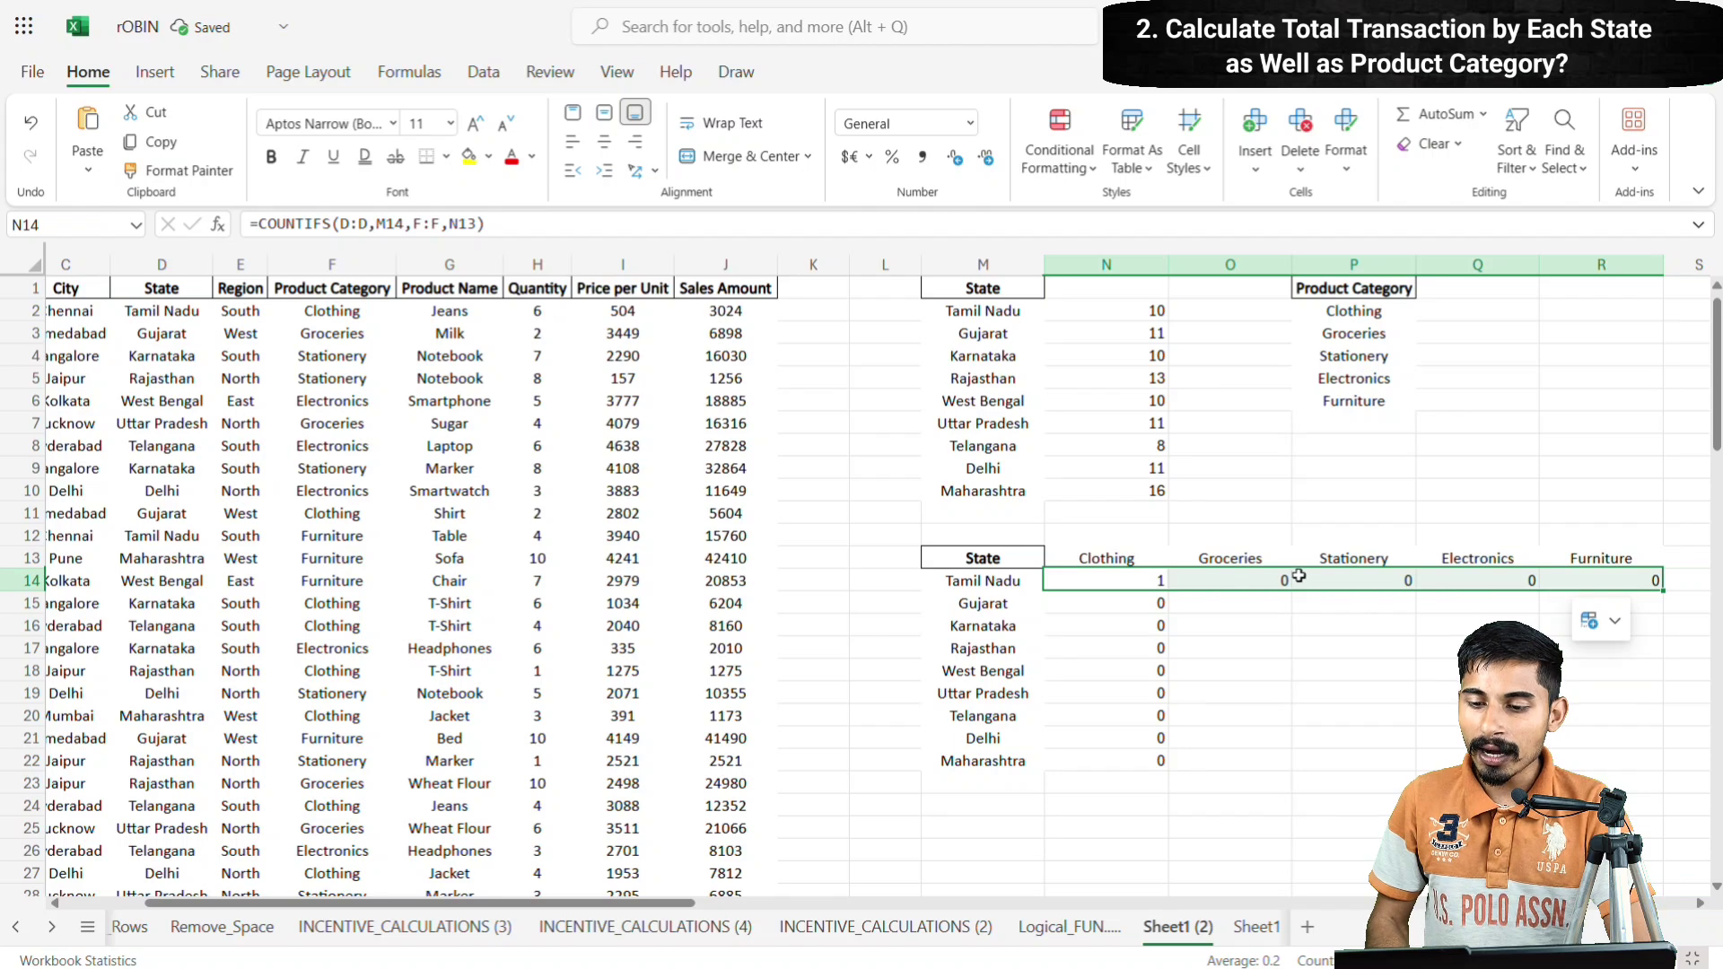
pyautogui.click(1272, 581)
pyautogui.doubleClick(1271, 580)
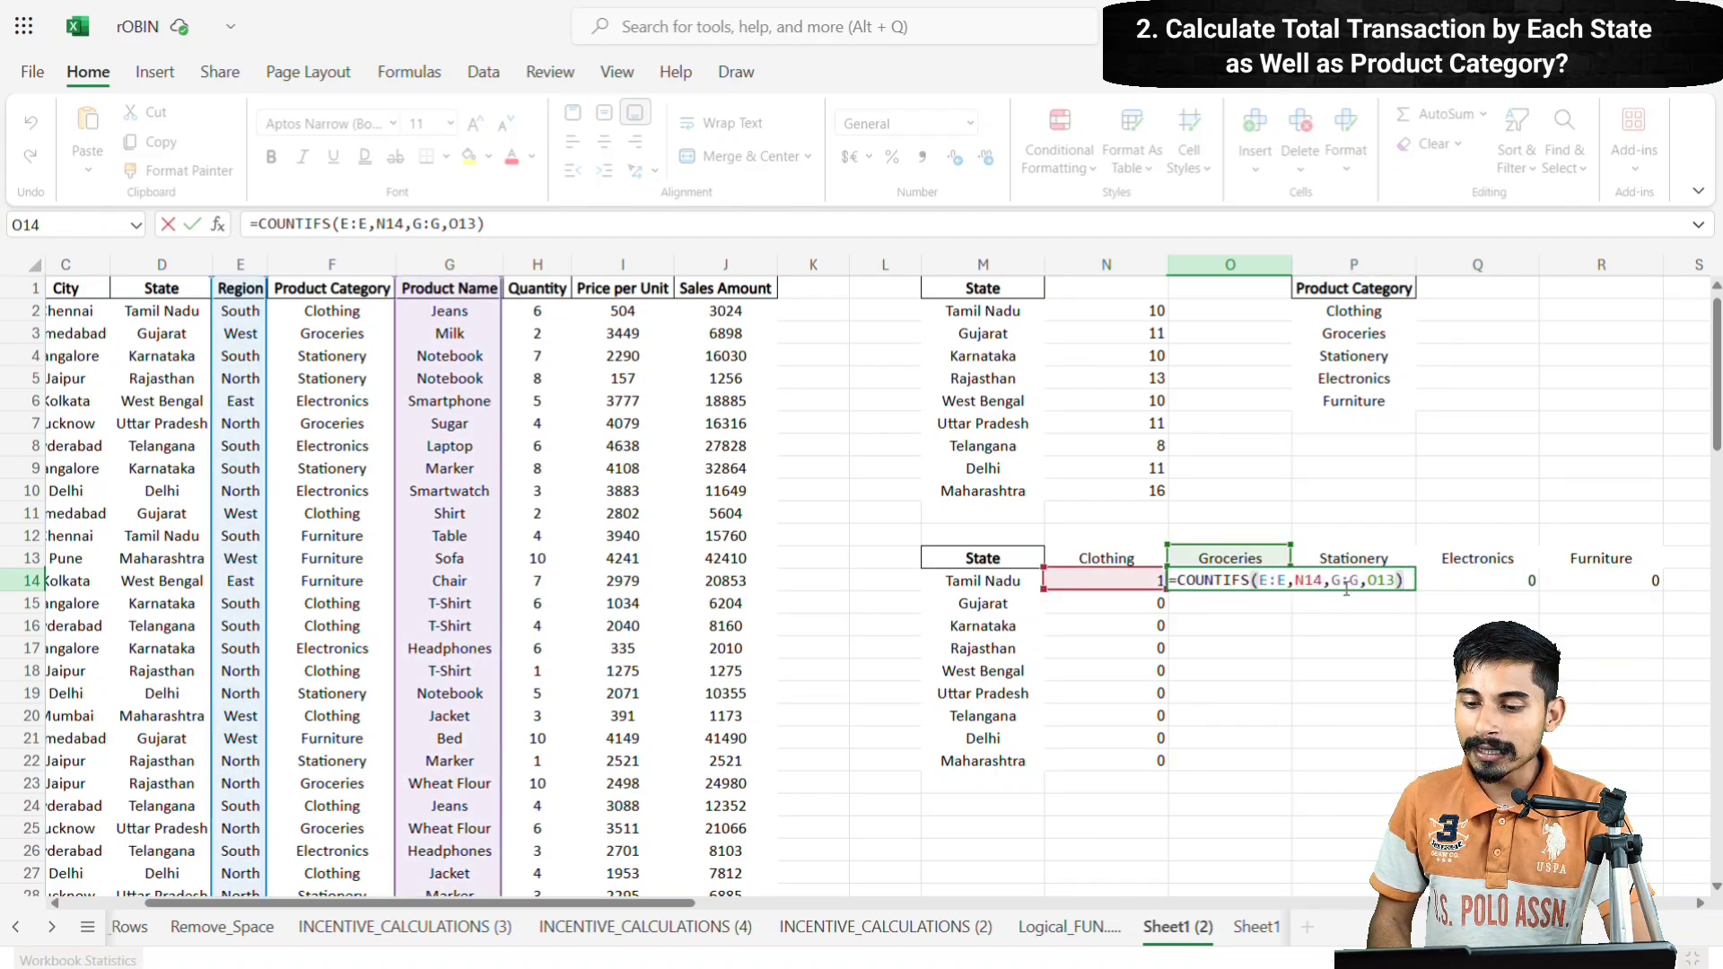
# - Make the State and Product Category ranges in N14's COUNTIFS formula absolute, as $D:$D and $F:$F
pyautogui.doubleClick(1158, 583)
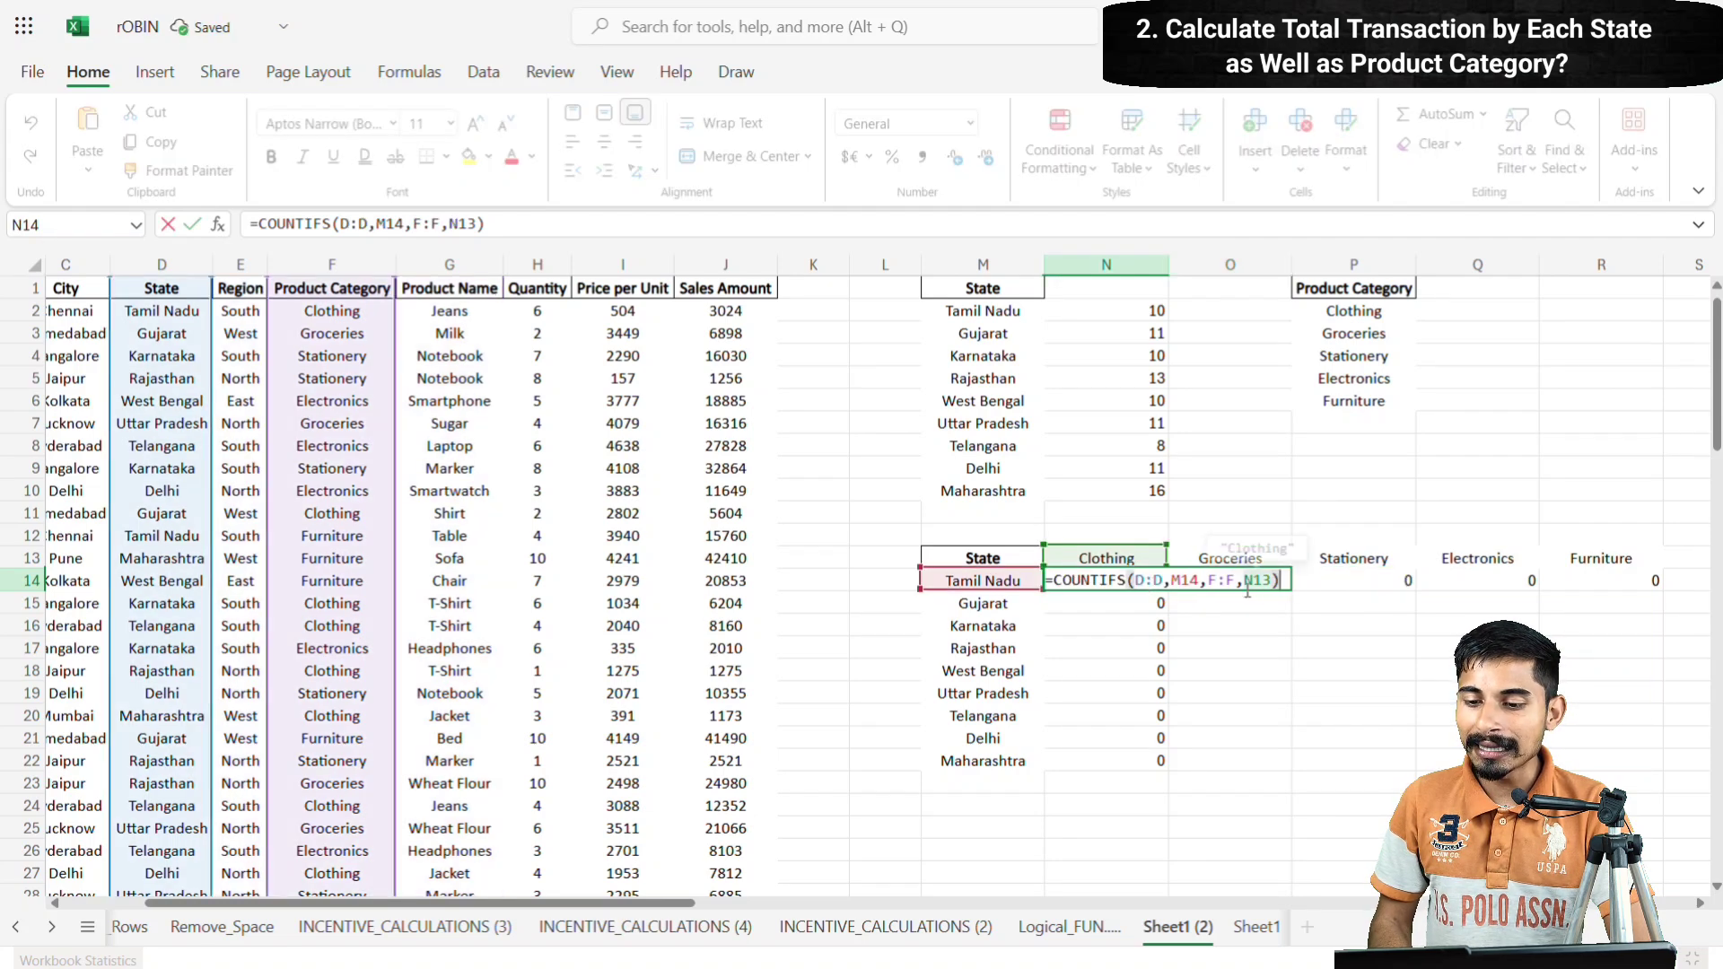
pyautogui.moveTo(1259, 590)
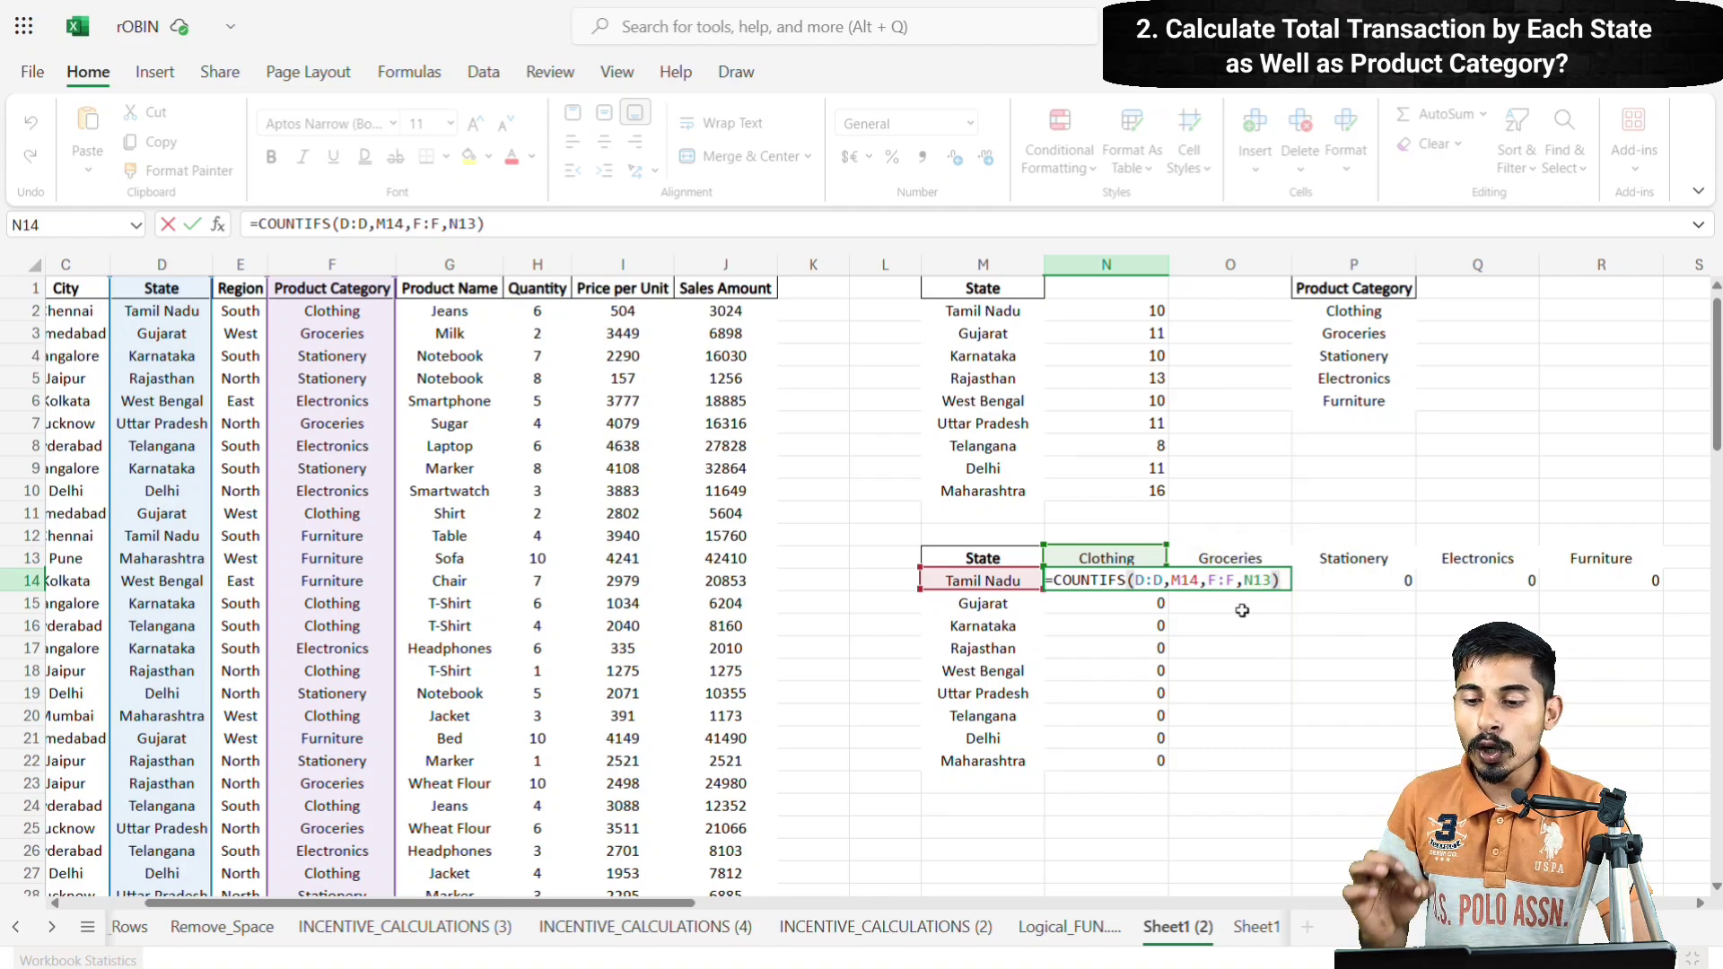
pyautogui.click(1160, 581)
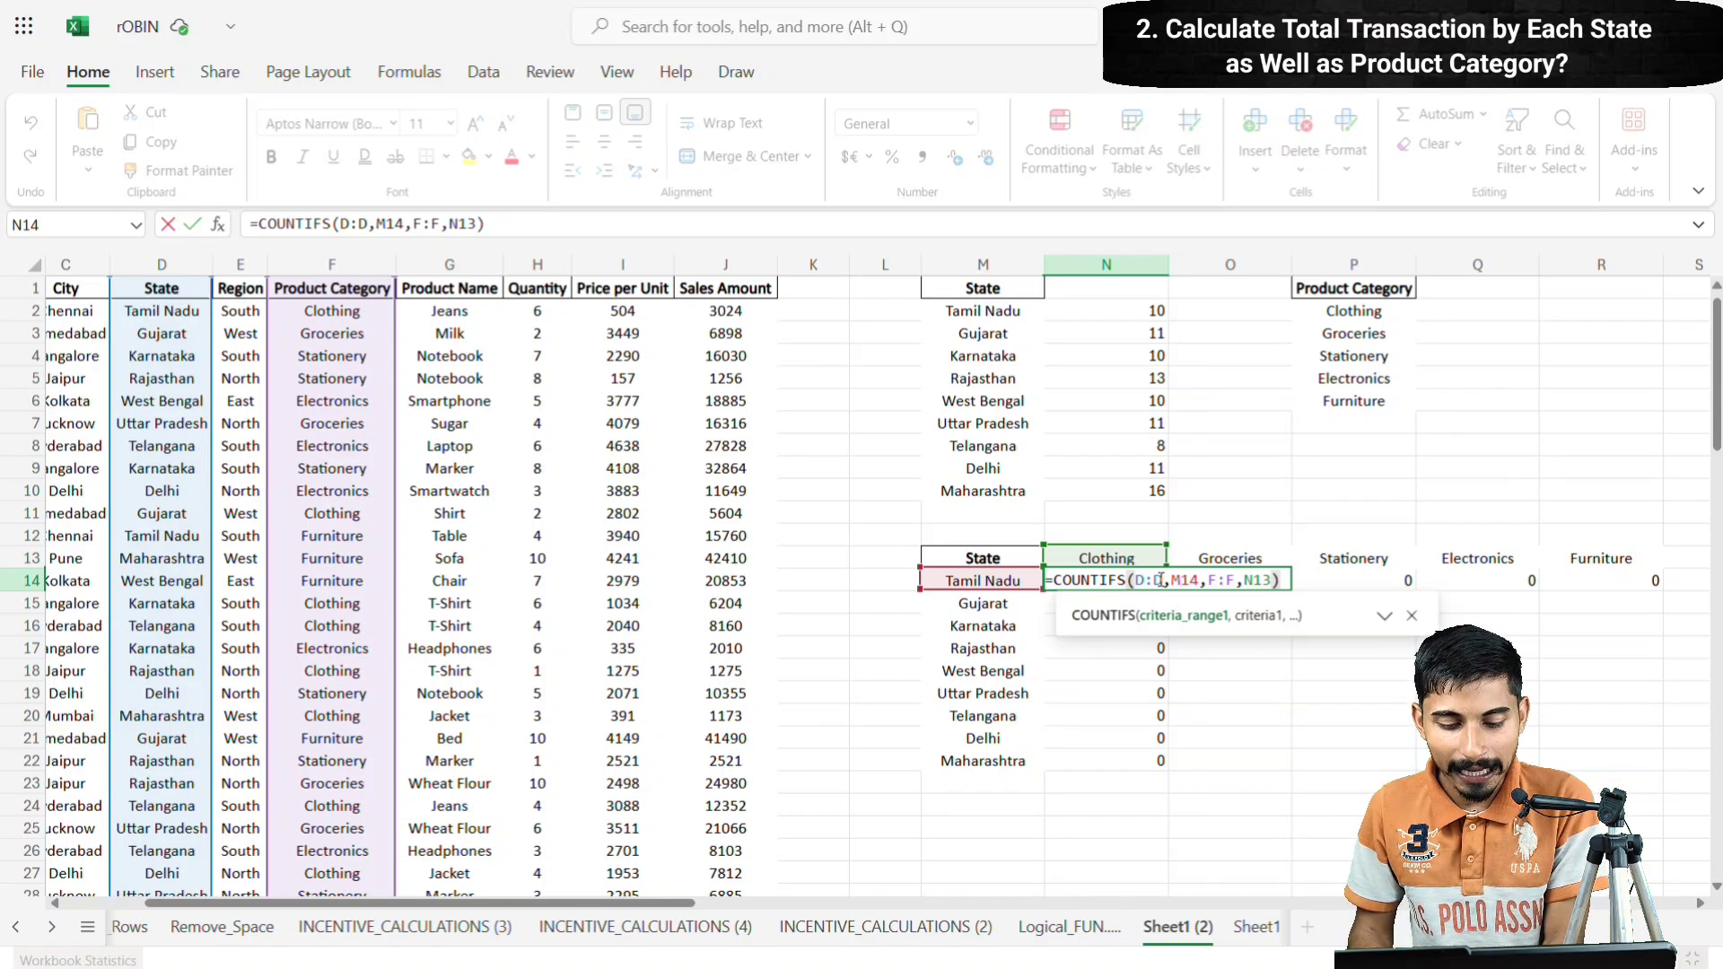
pyautogui.press('F4')
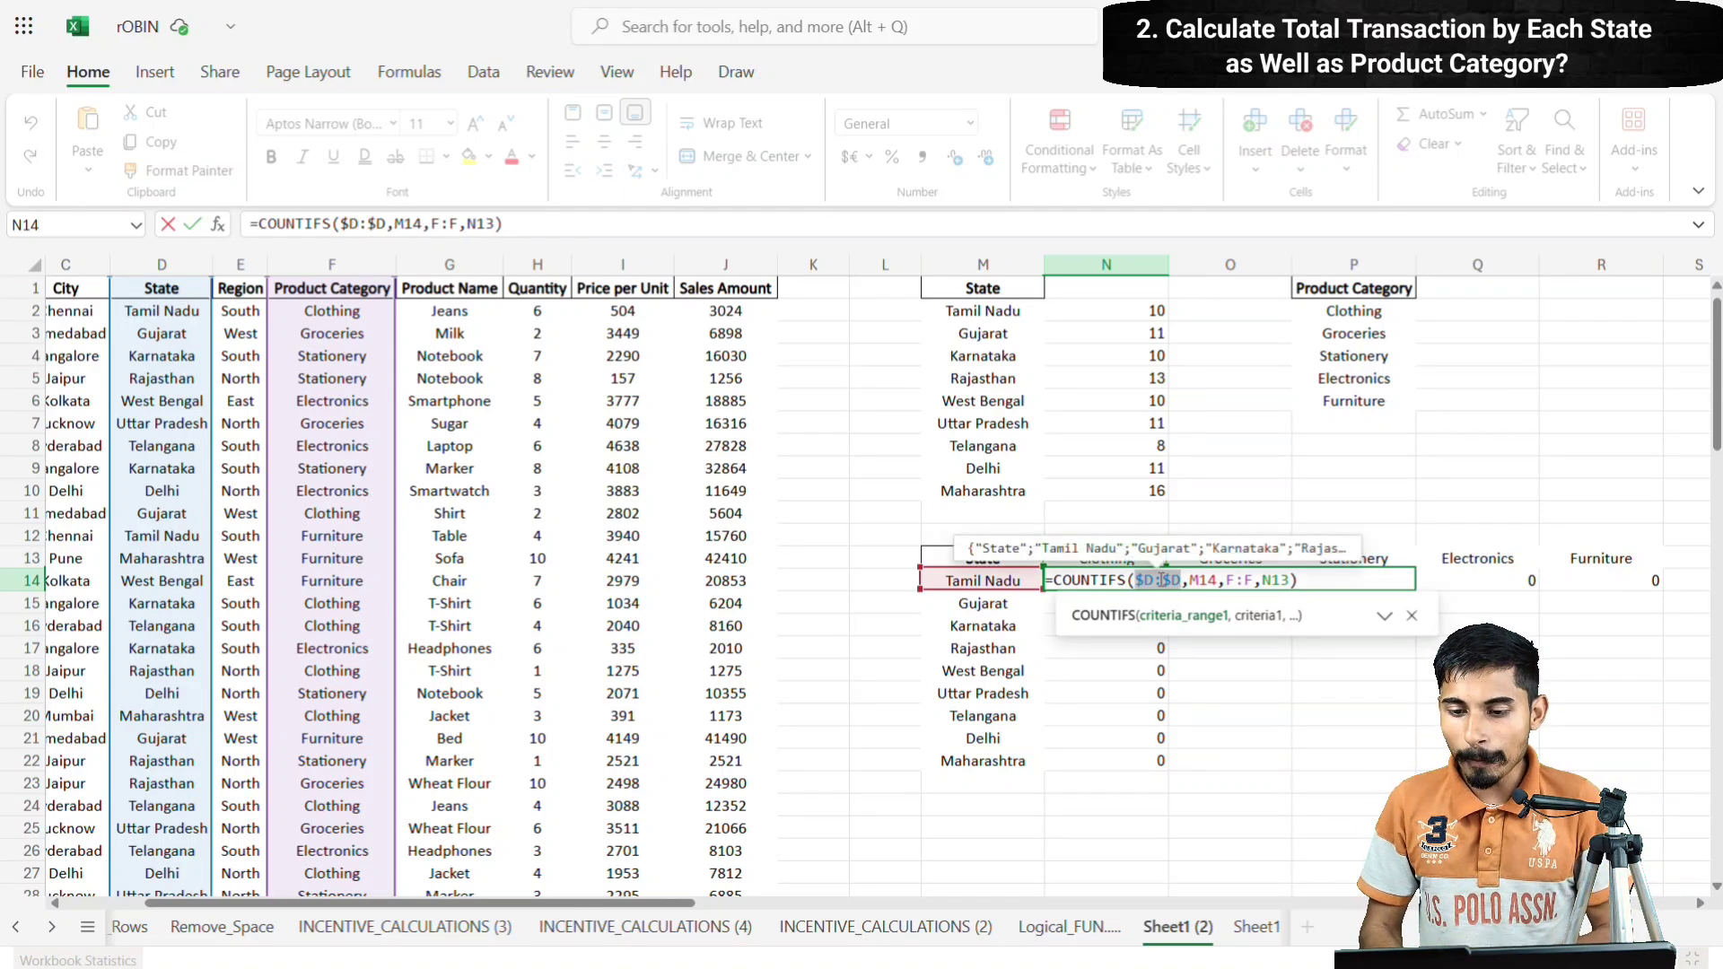
pyautogui.click(1254, 582)
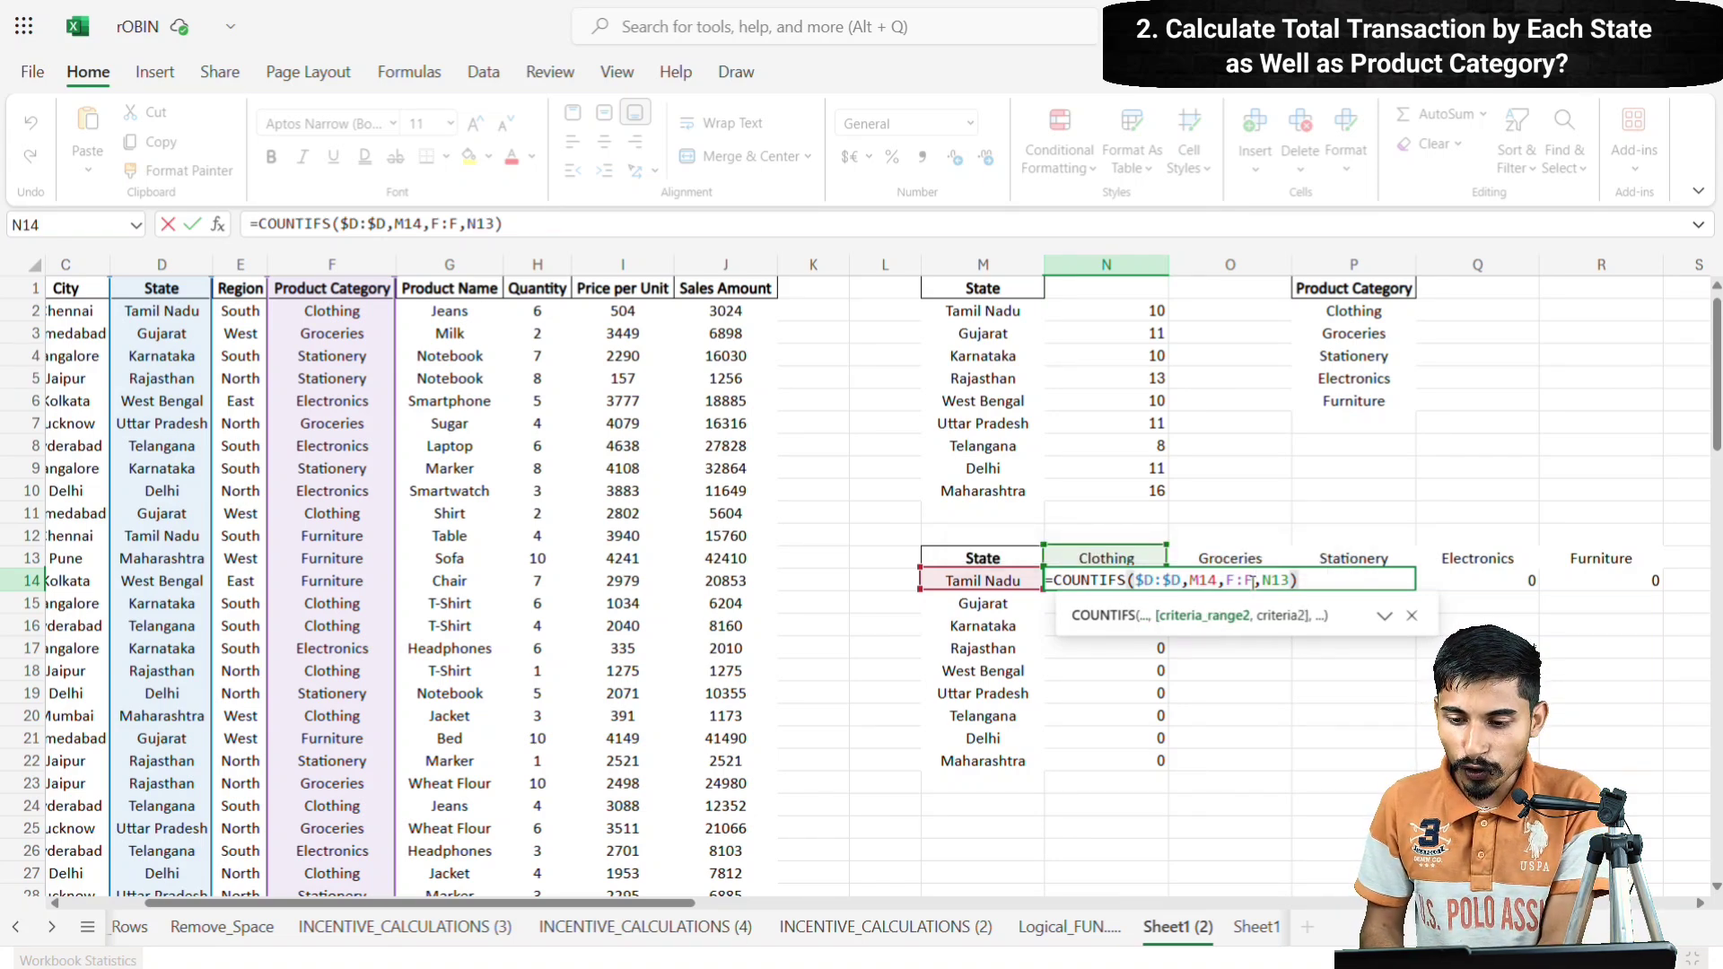
pyautogui.press('F4')
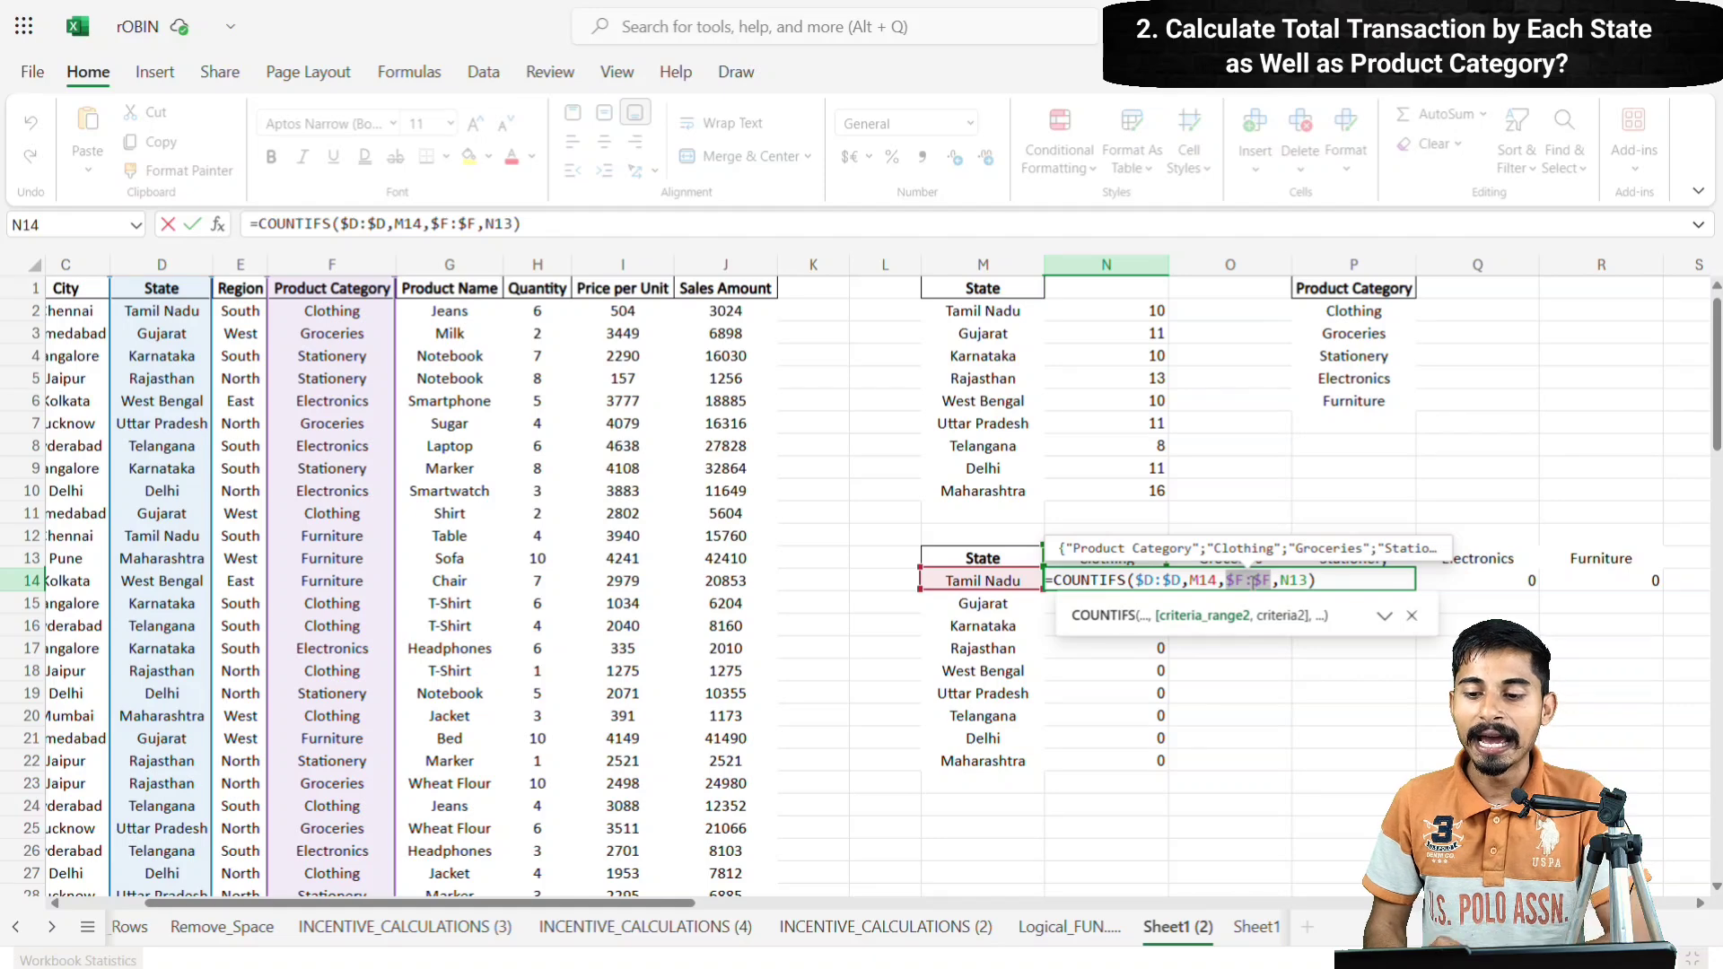
pyautogui.click(1340, 582)
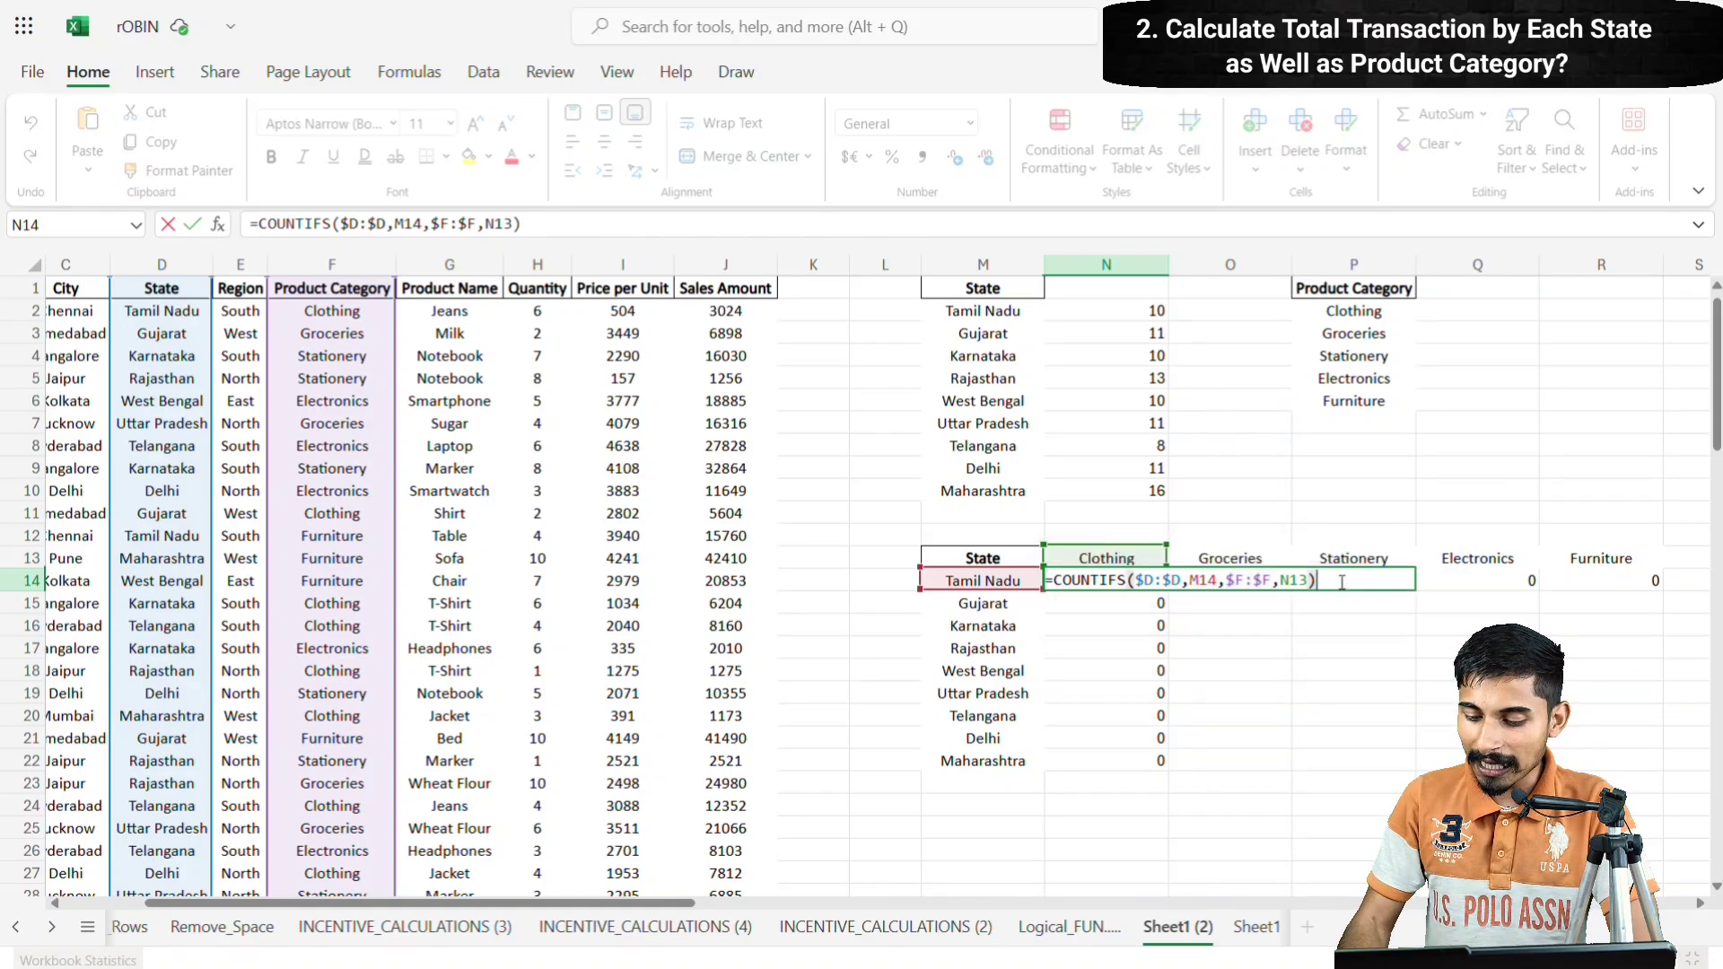
pyautogui.press('Return')
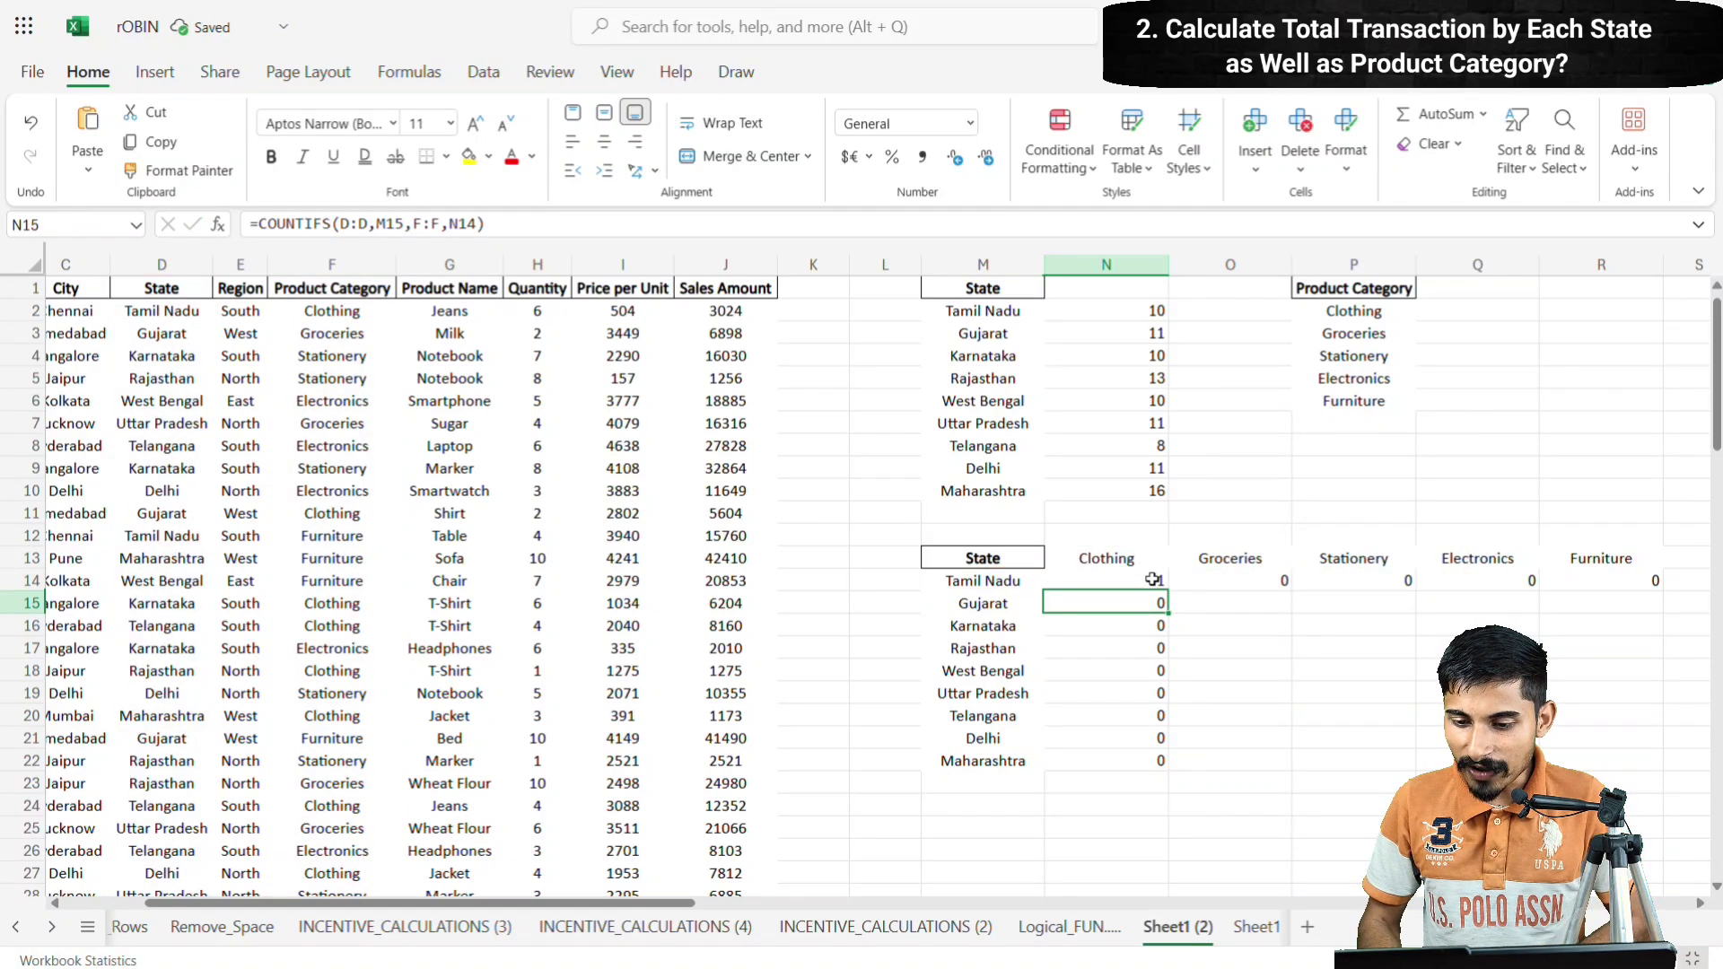
# - Fill the N14 formula through the whole table range N14:R22 and check the references used in O14
pyautogui.click(1154, 580)
pyautogui.moveTo(1154, 579); pyautogui.dragTo(1569, 754)
pyautogui.hotkey('ctrl', 'd')
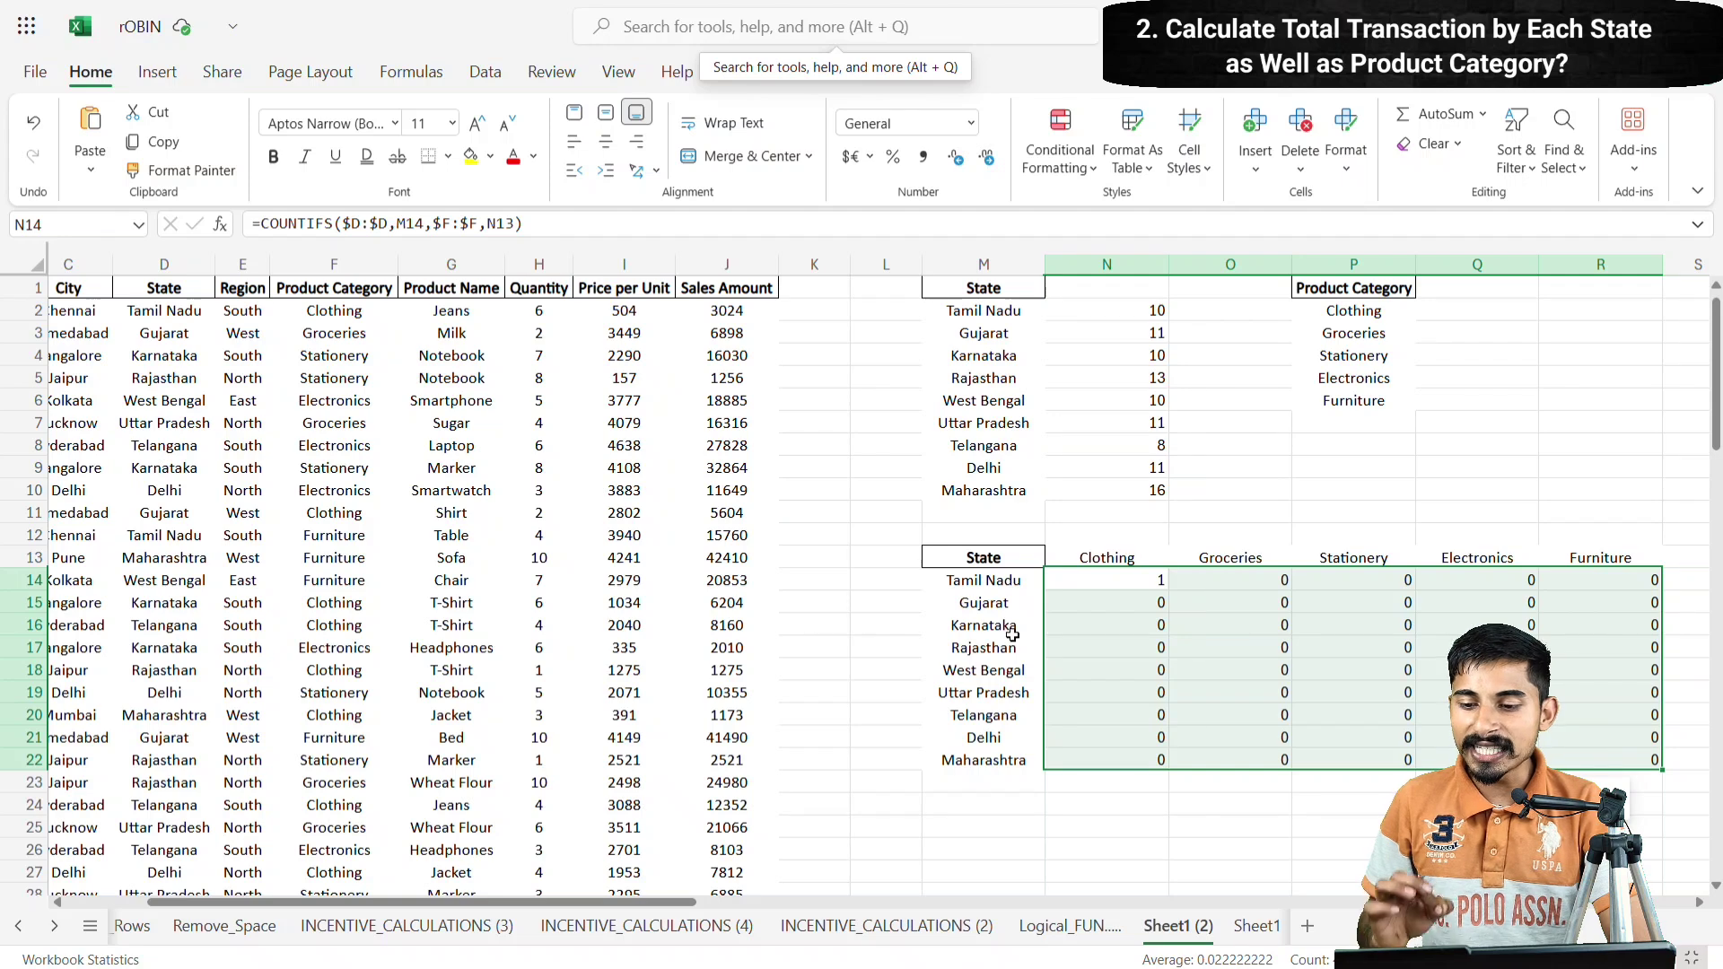
pyautogui.click(1226, 585)
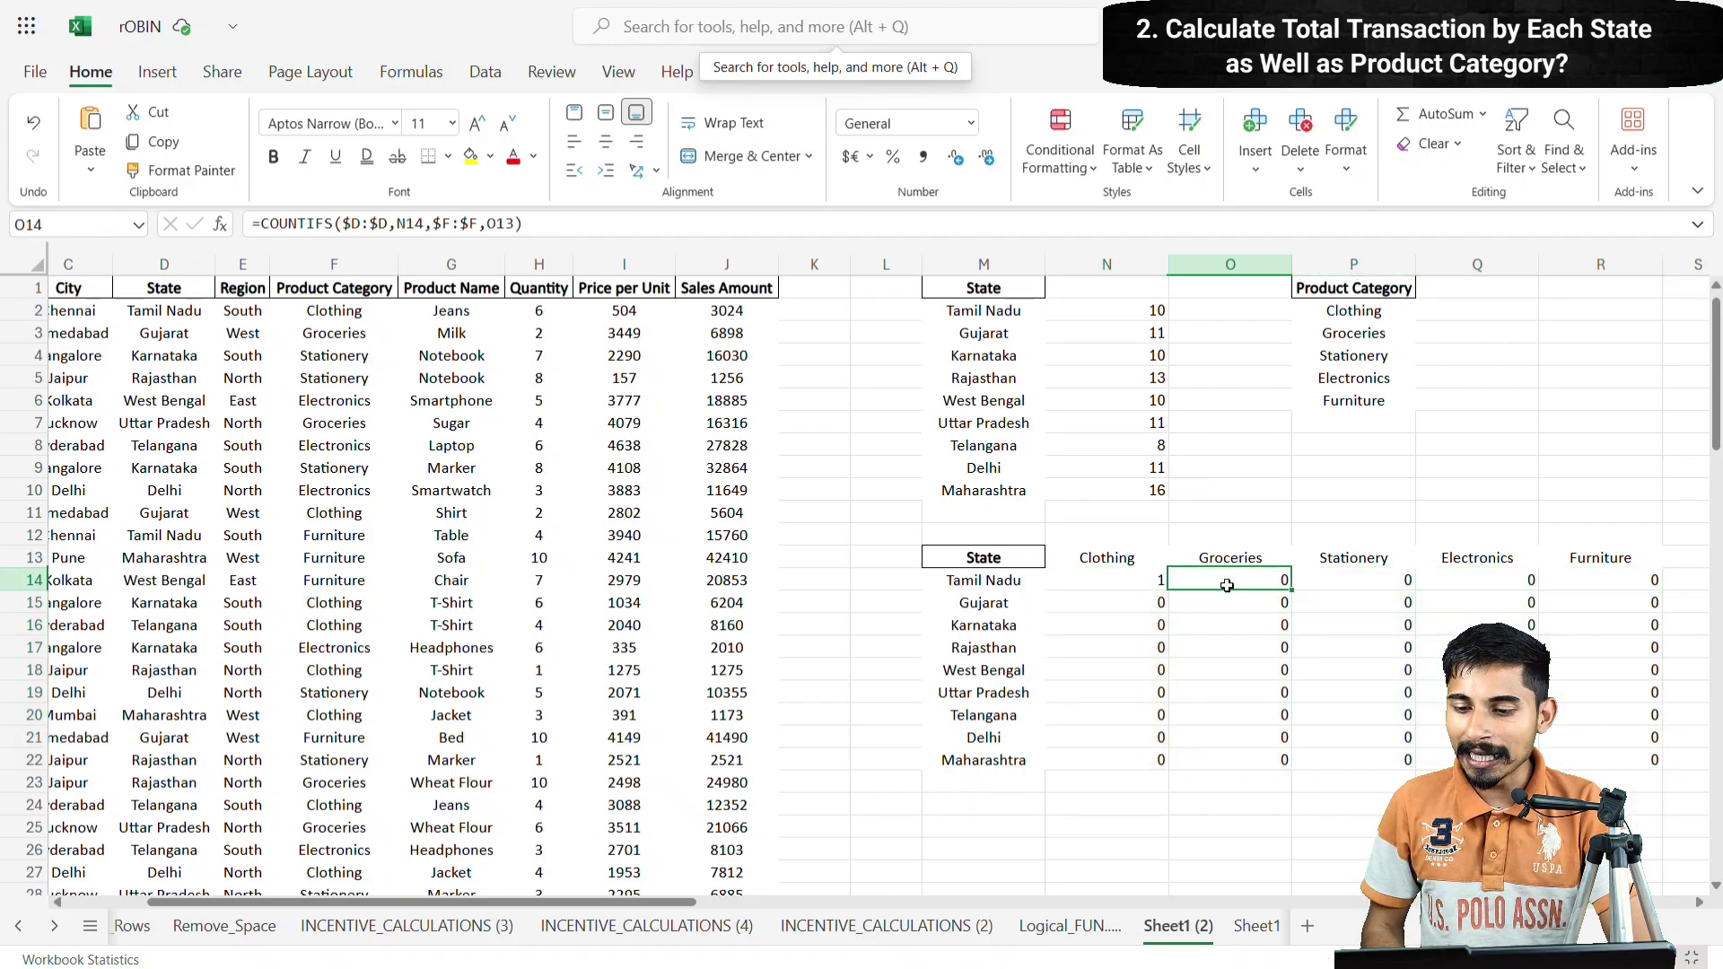
pyautogui.doubleClick(1227, 585)
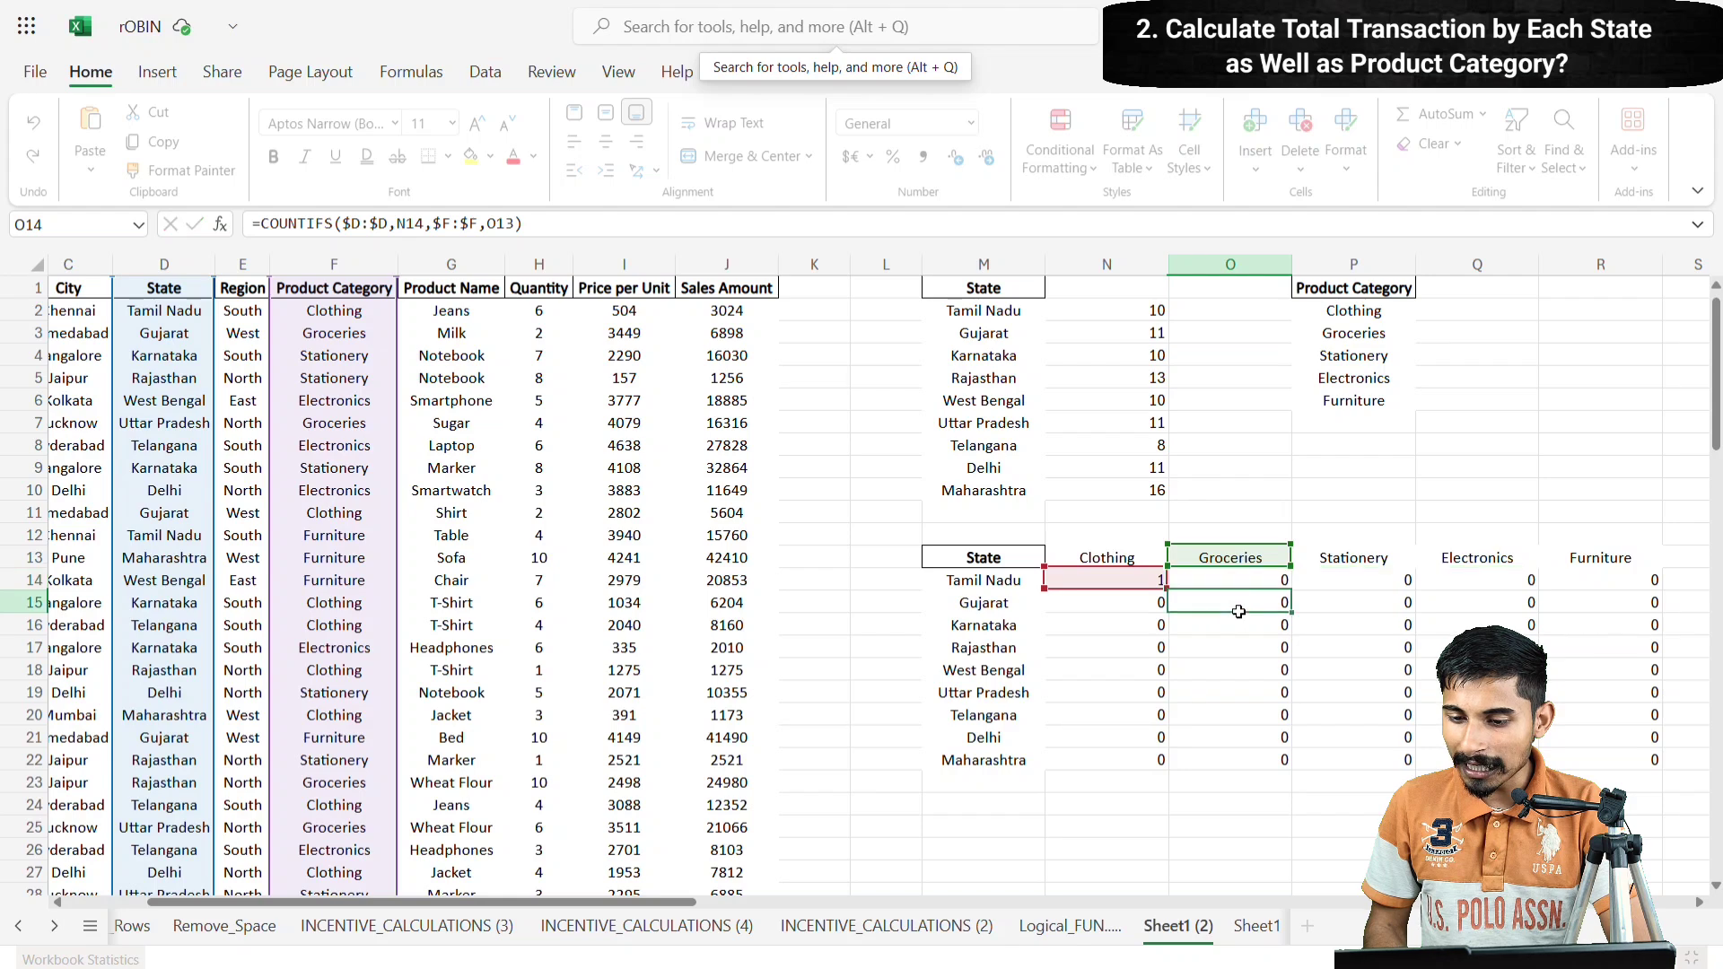
pyautogui.press('Return')
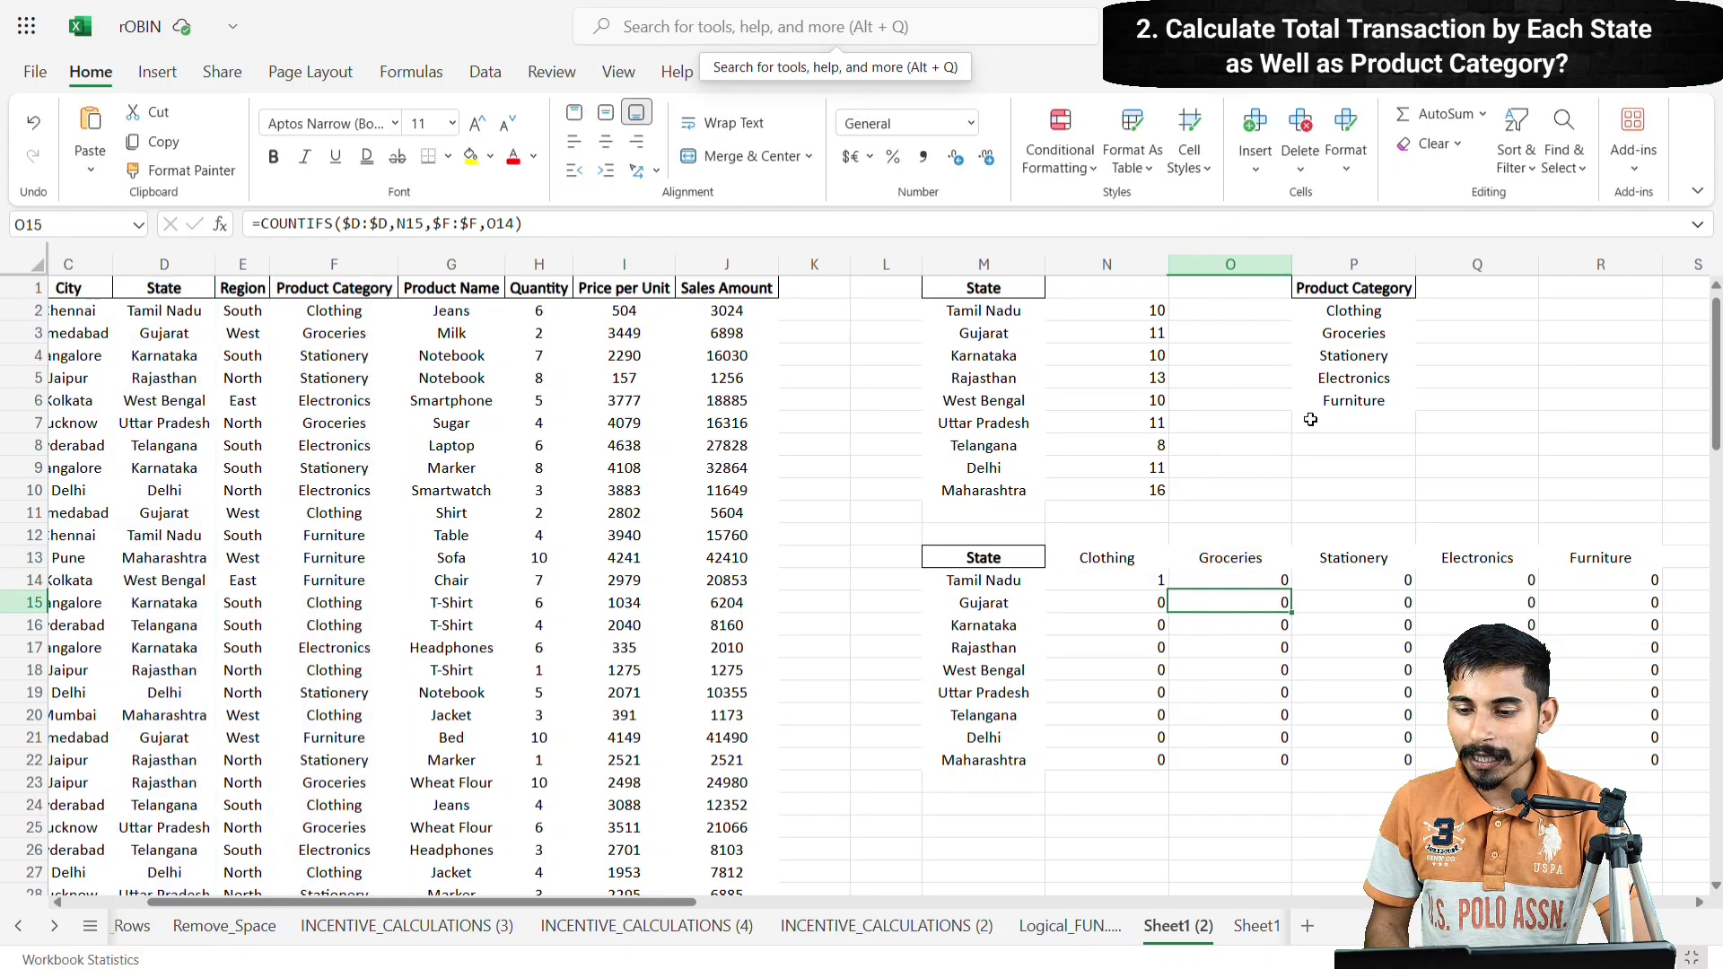
# - Inspect the cell references used by the COUNTIFS formulas in O15, O16 and P17
pyautogui.doubleClick(1237, 605)
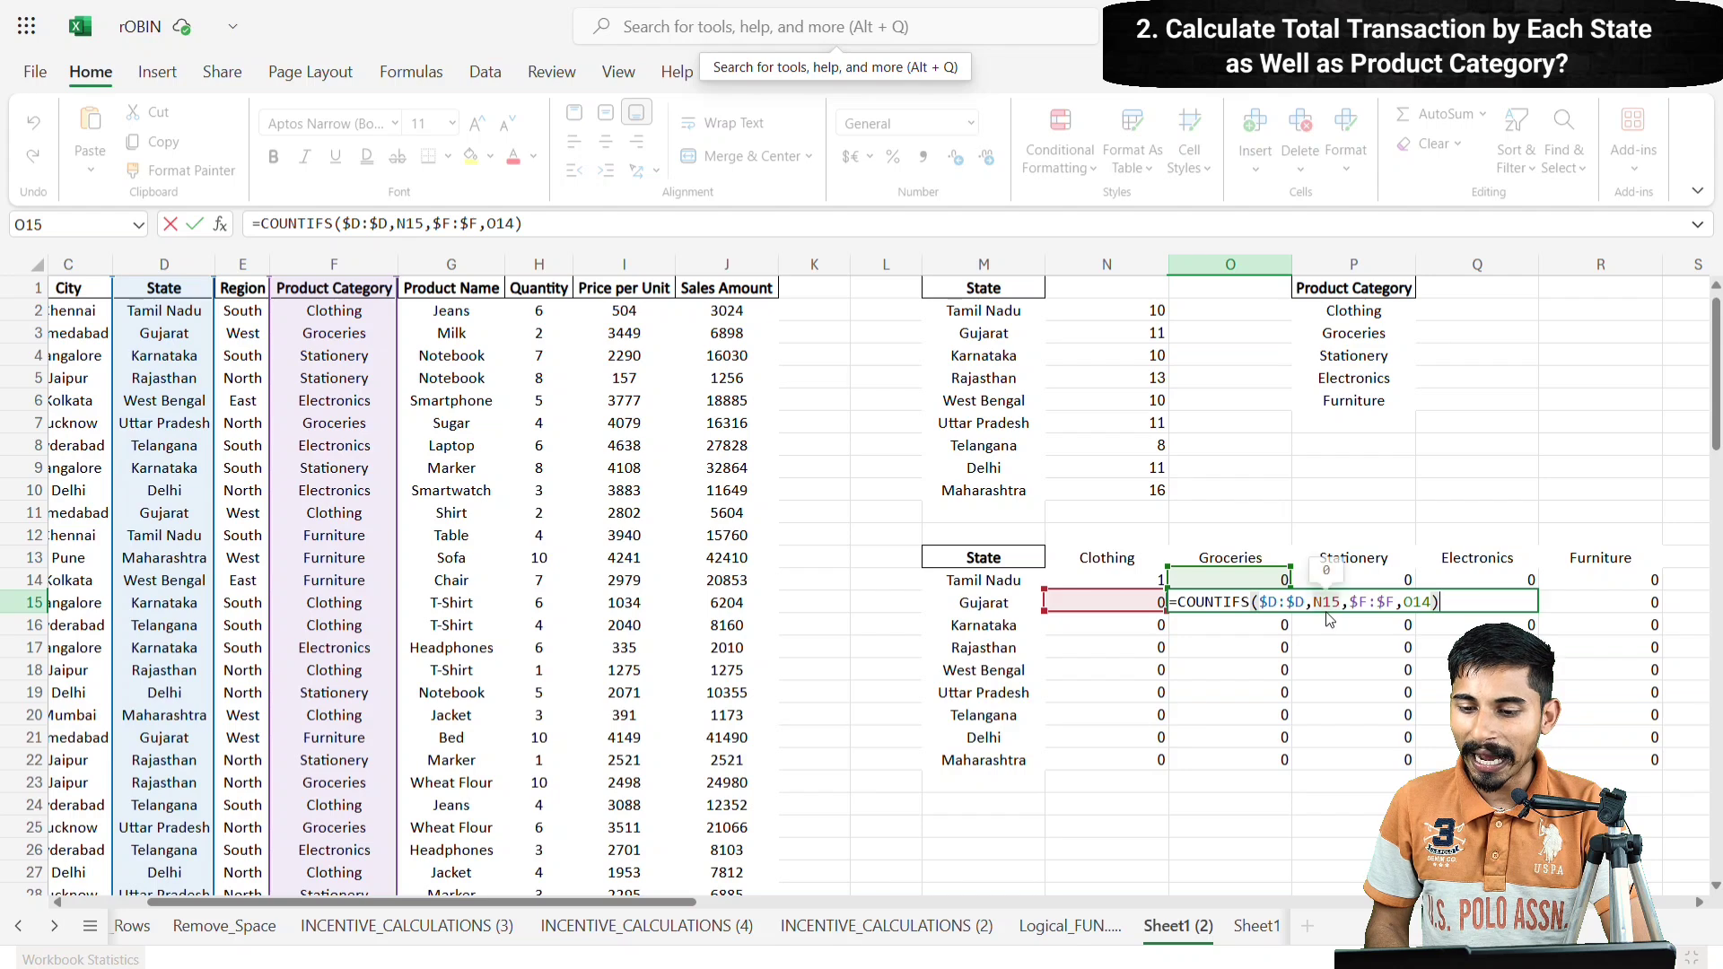
pyautogui.press('Return')
pyautogui.doubleClick(1236, 631)
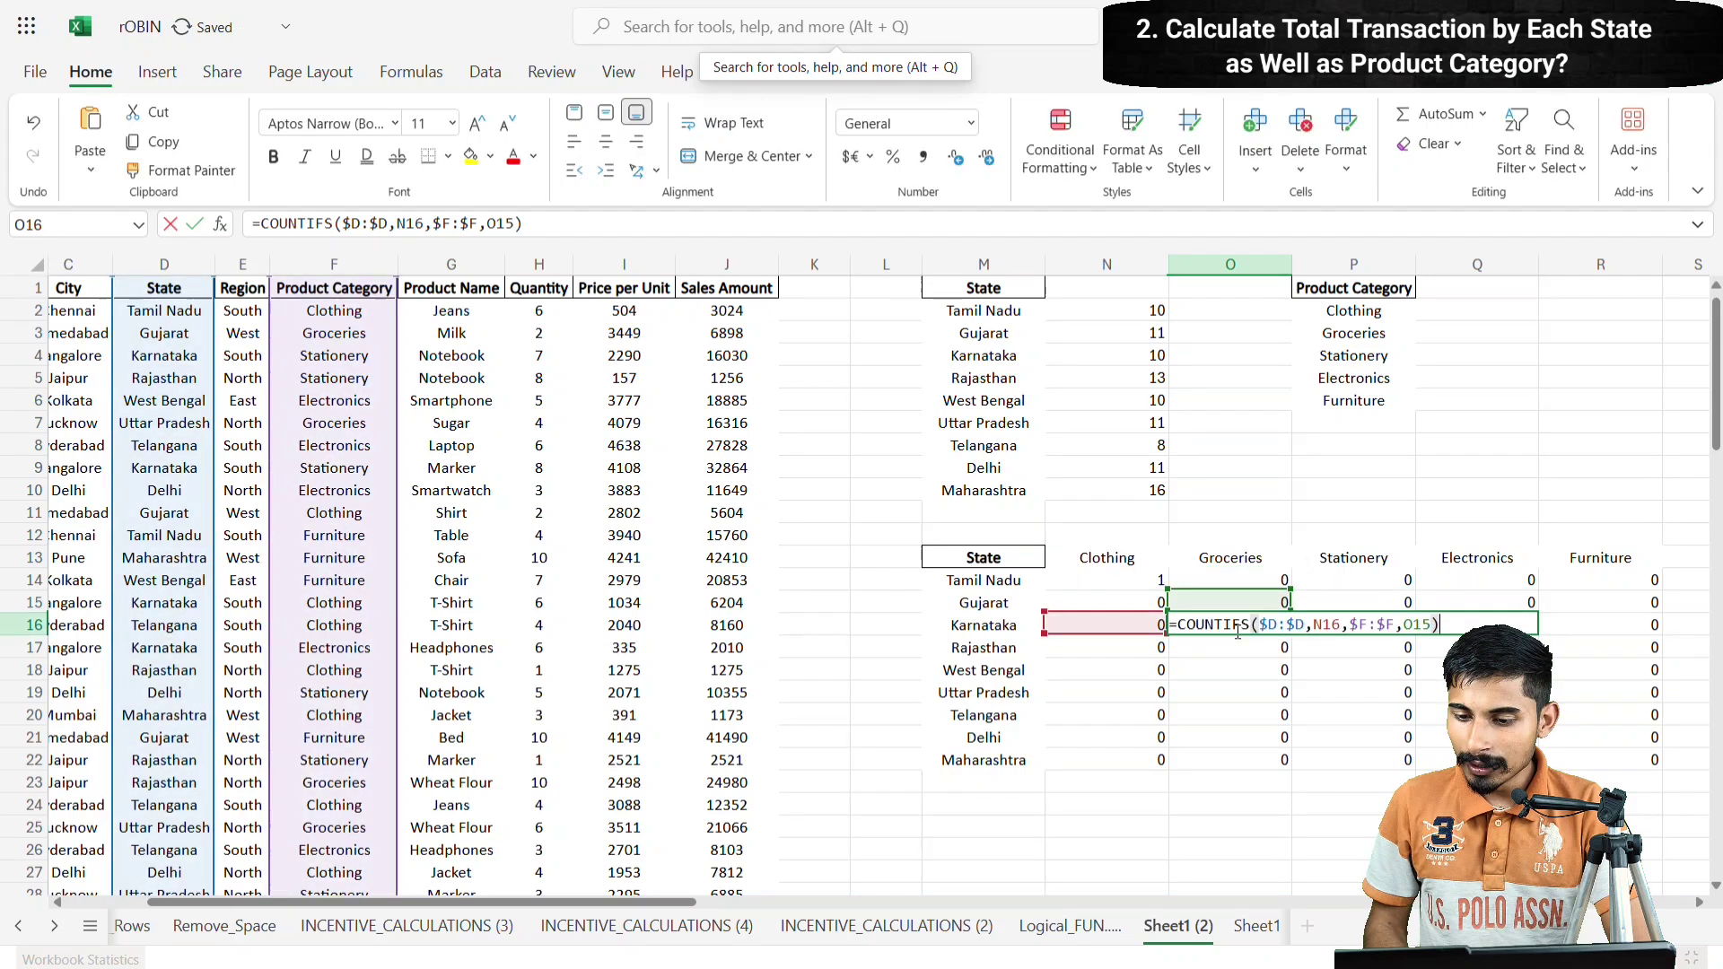
pyautogui.click(1317, 646)
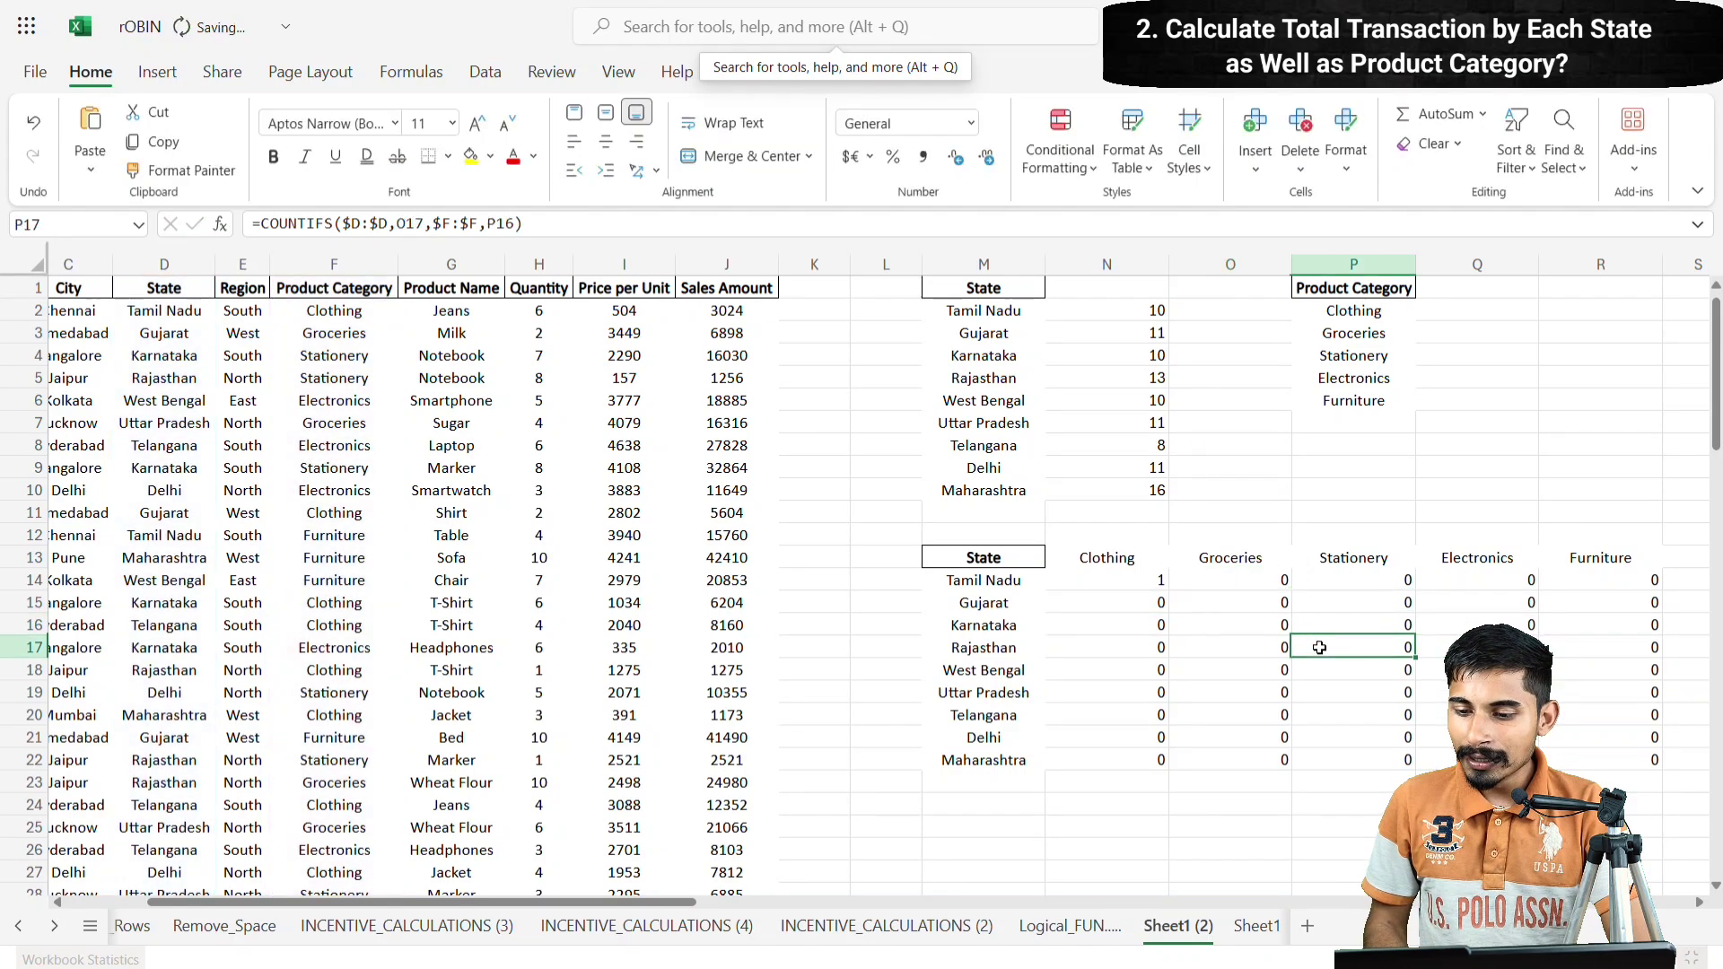
pyautogui.doubleClick(1317, 646)
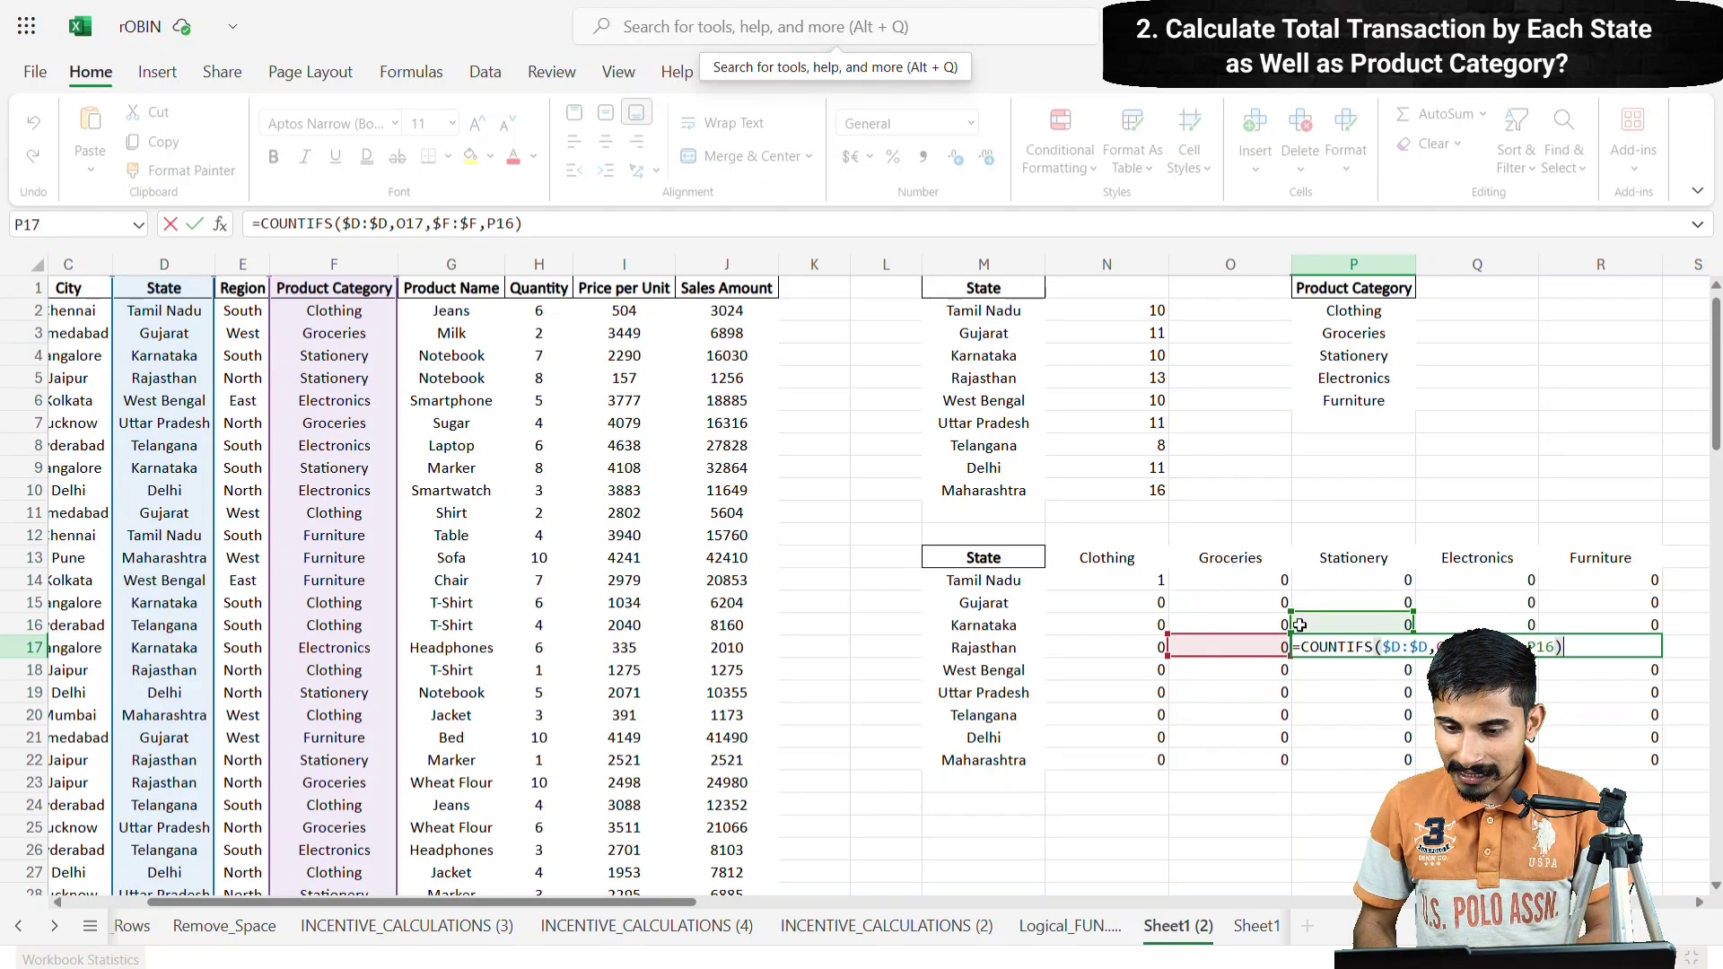
# - Lock the criteria references in N14's COUNTIFS formula as $M14 for the state and N$13 for the product category
pyautogui.click(1151, 581)
pyautogui.doubleClick(1151, 582)
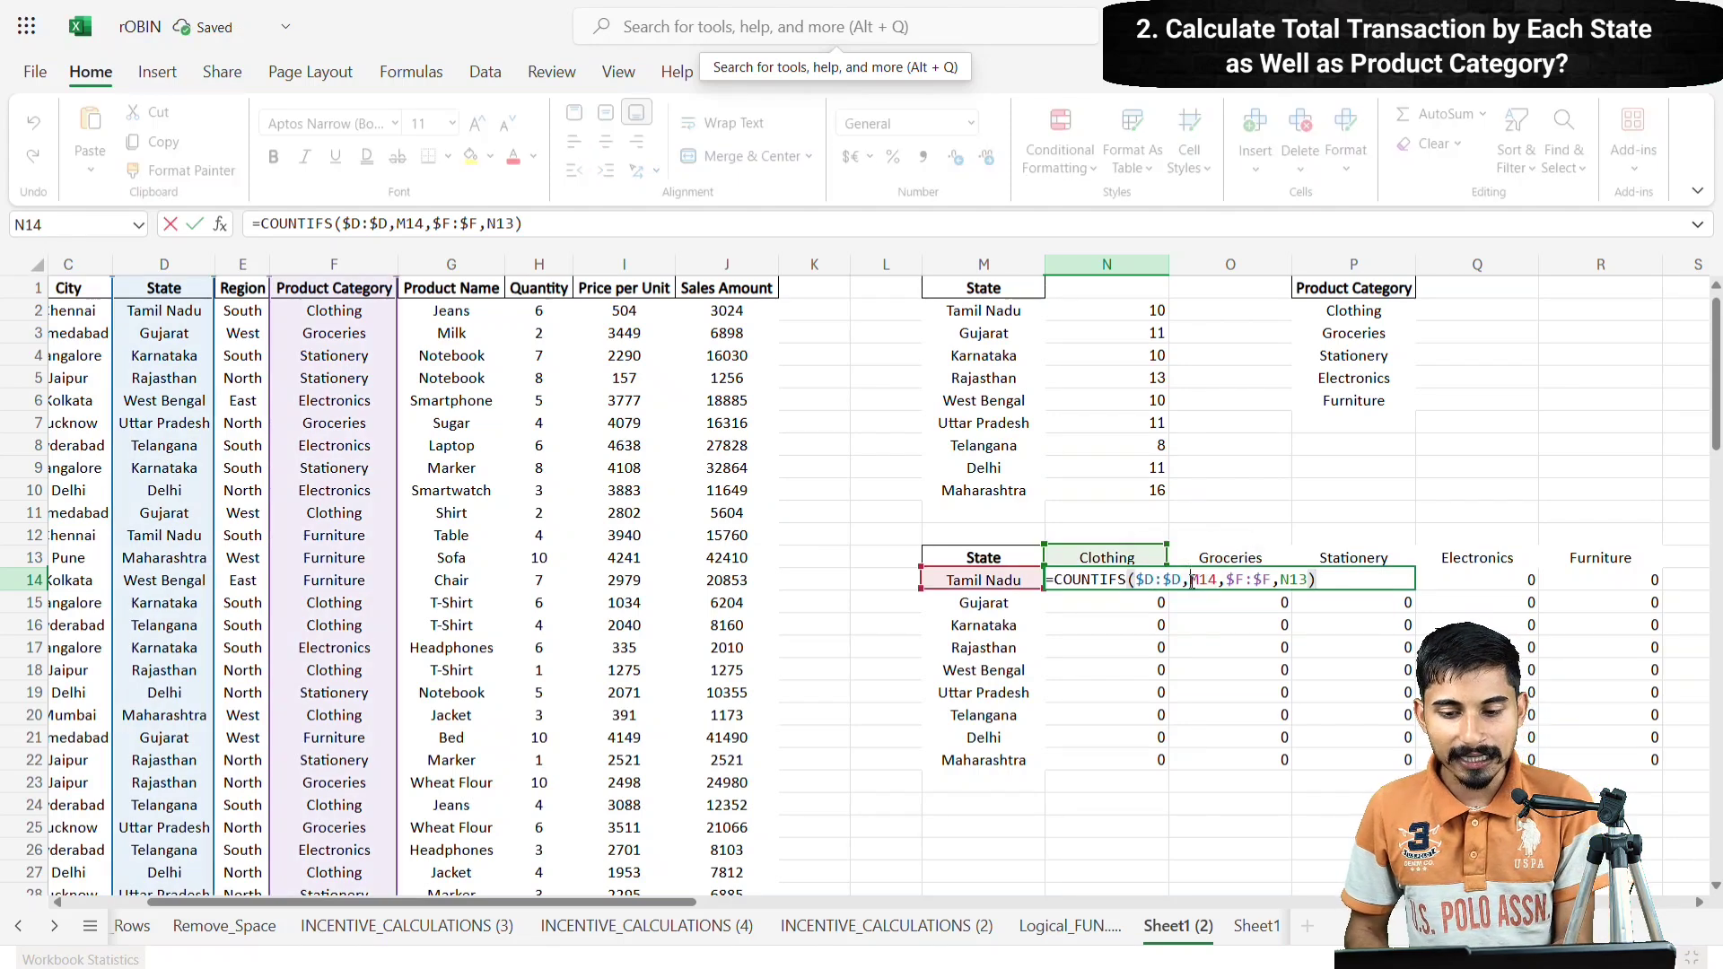
pyautogui.click(1192, 580)
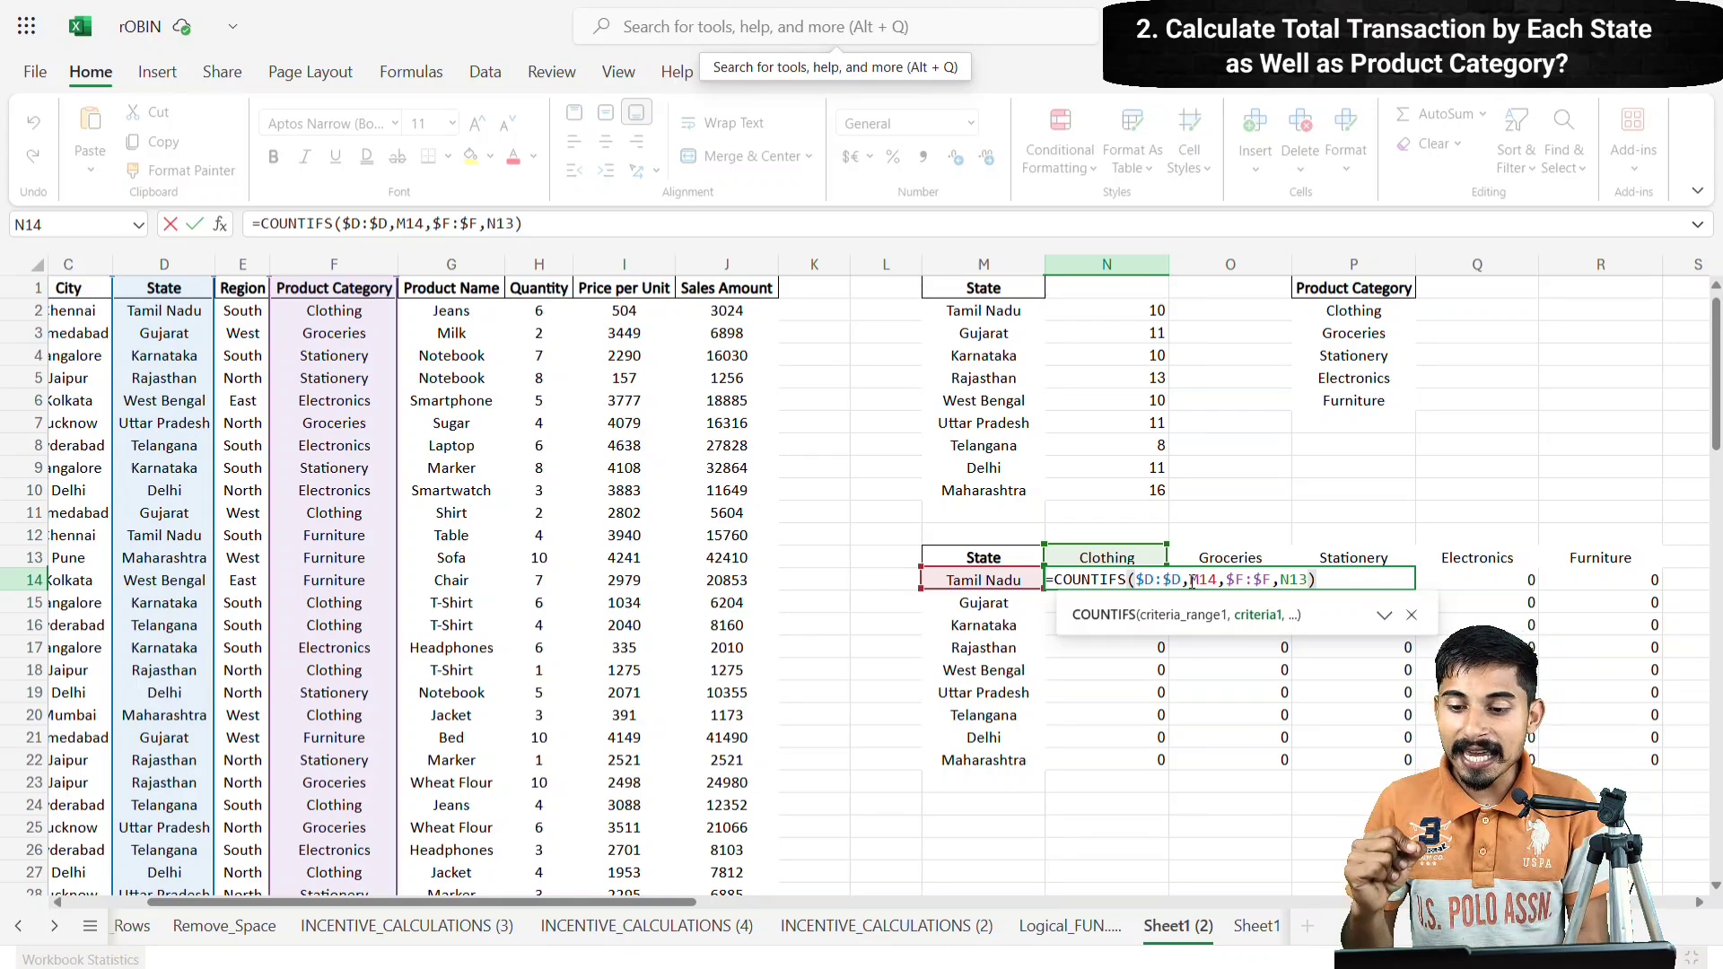
pyautogui.moveTo(1193, 582)
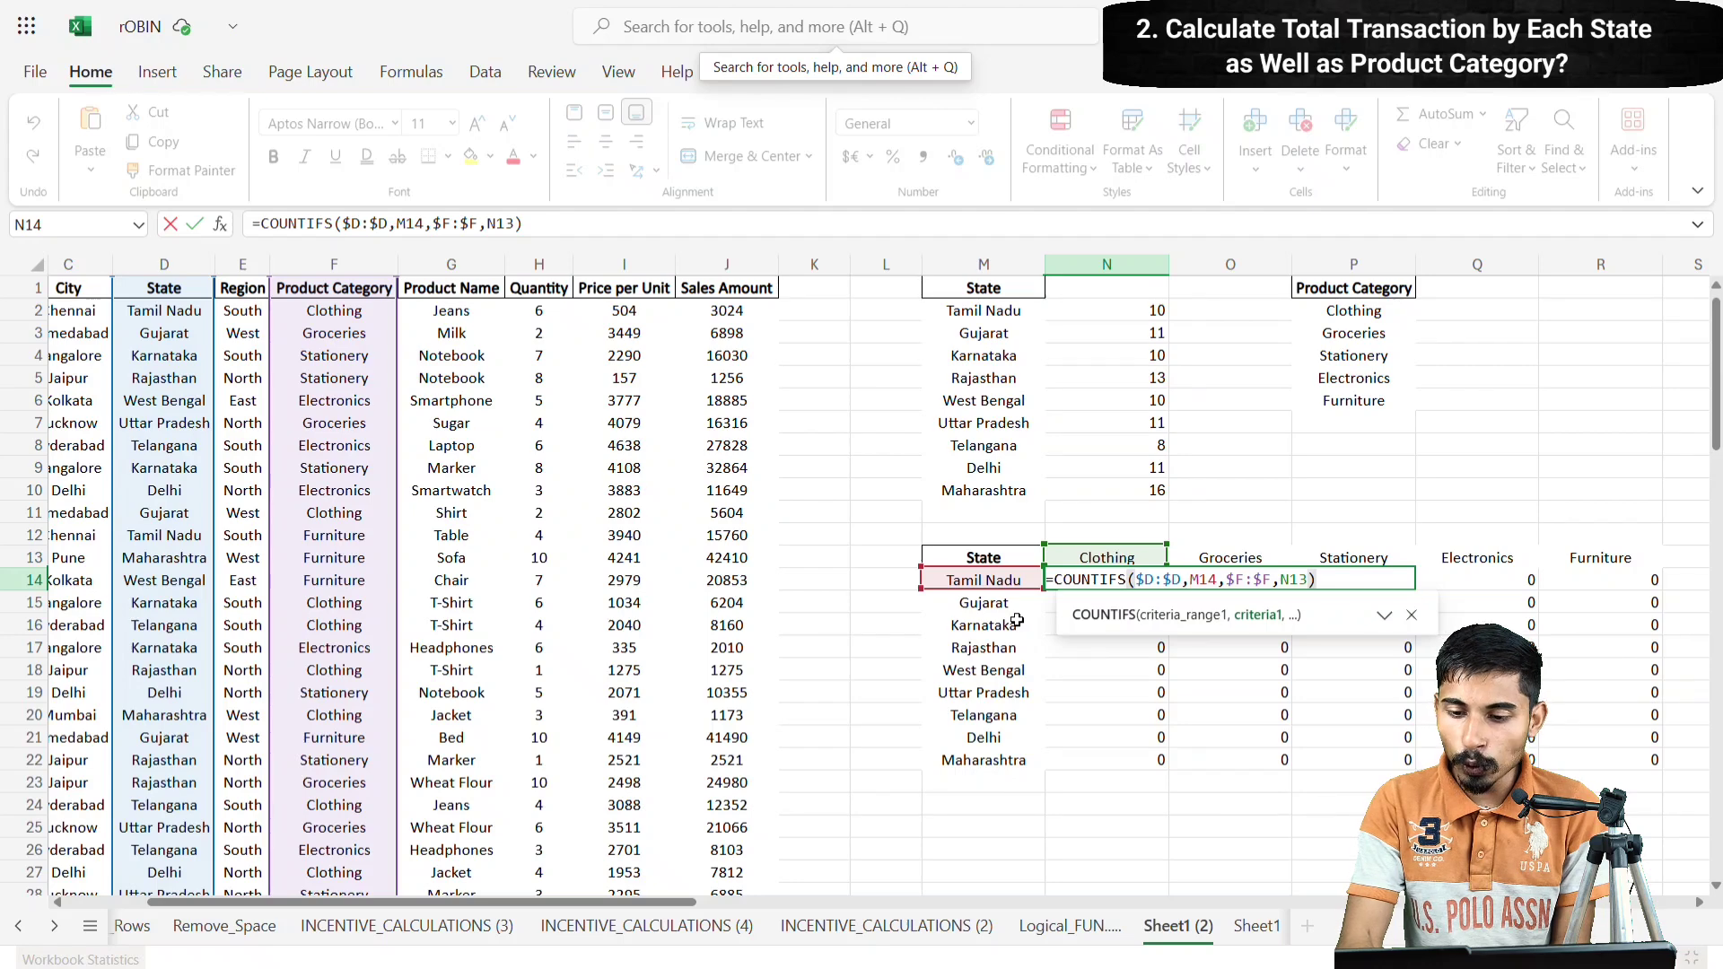
pyautogui.write('$')
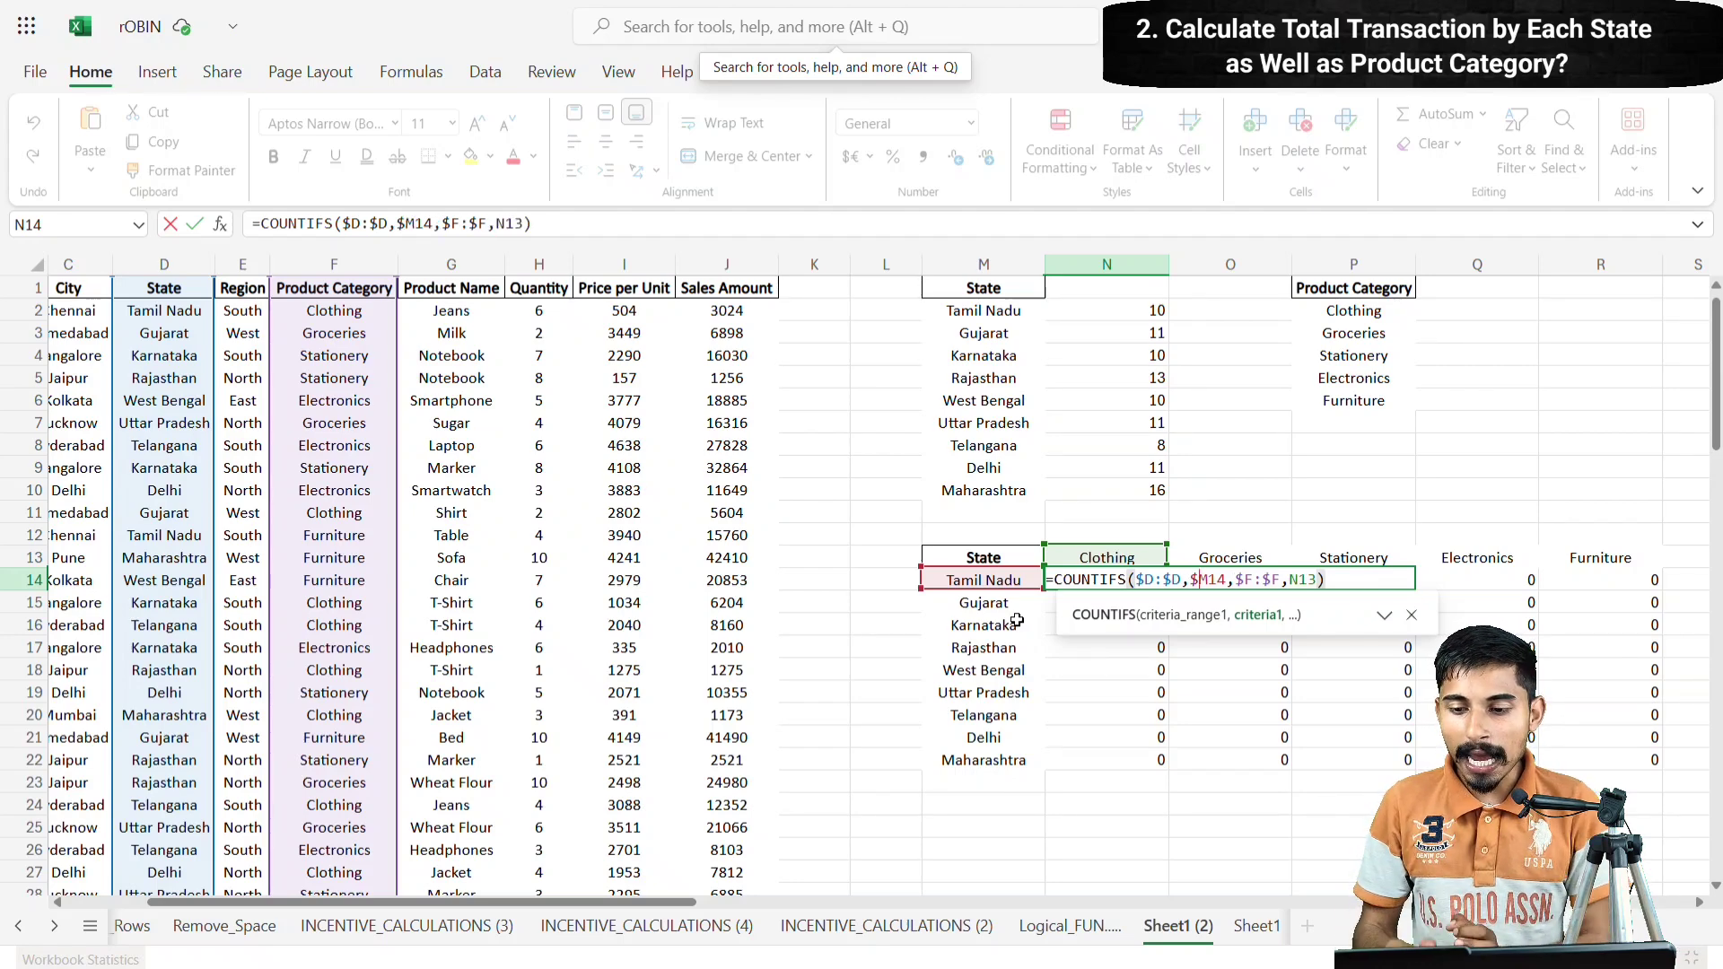
pyautogui.click(1274, 579)
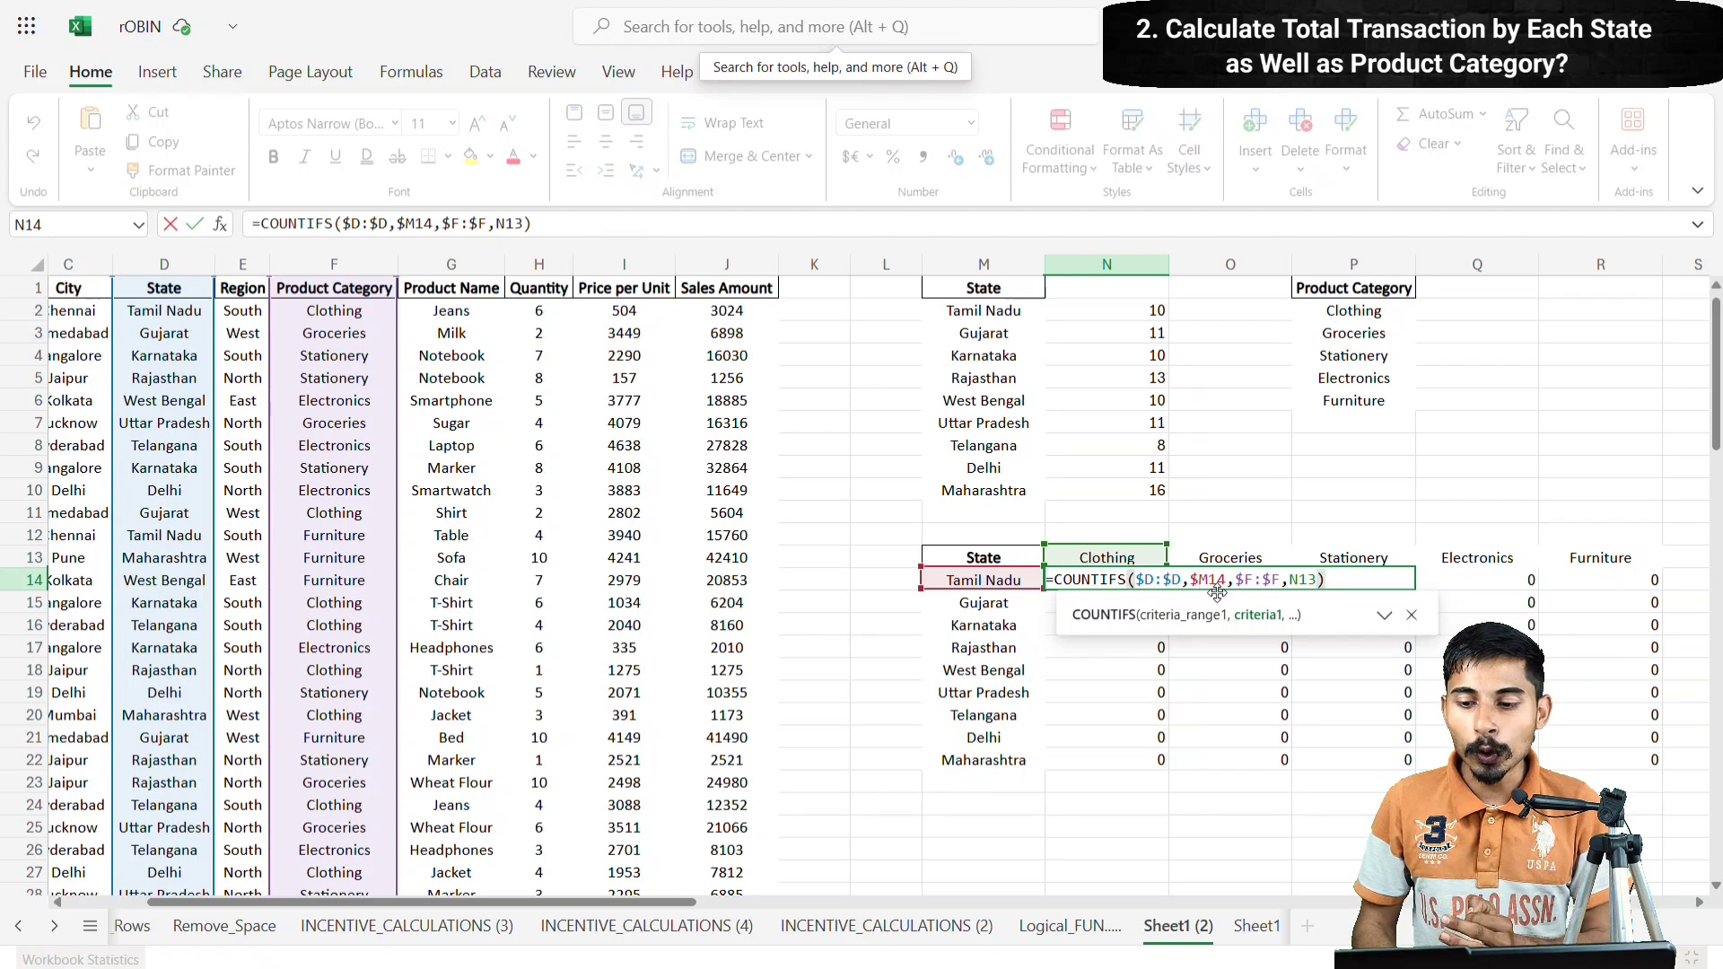
pyautogui.click(1301, 580)
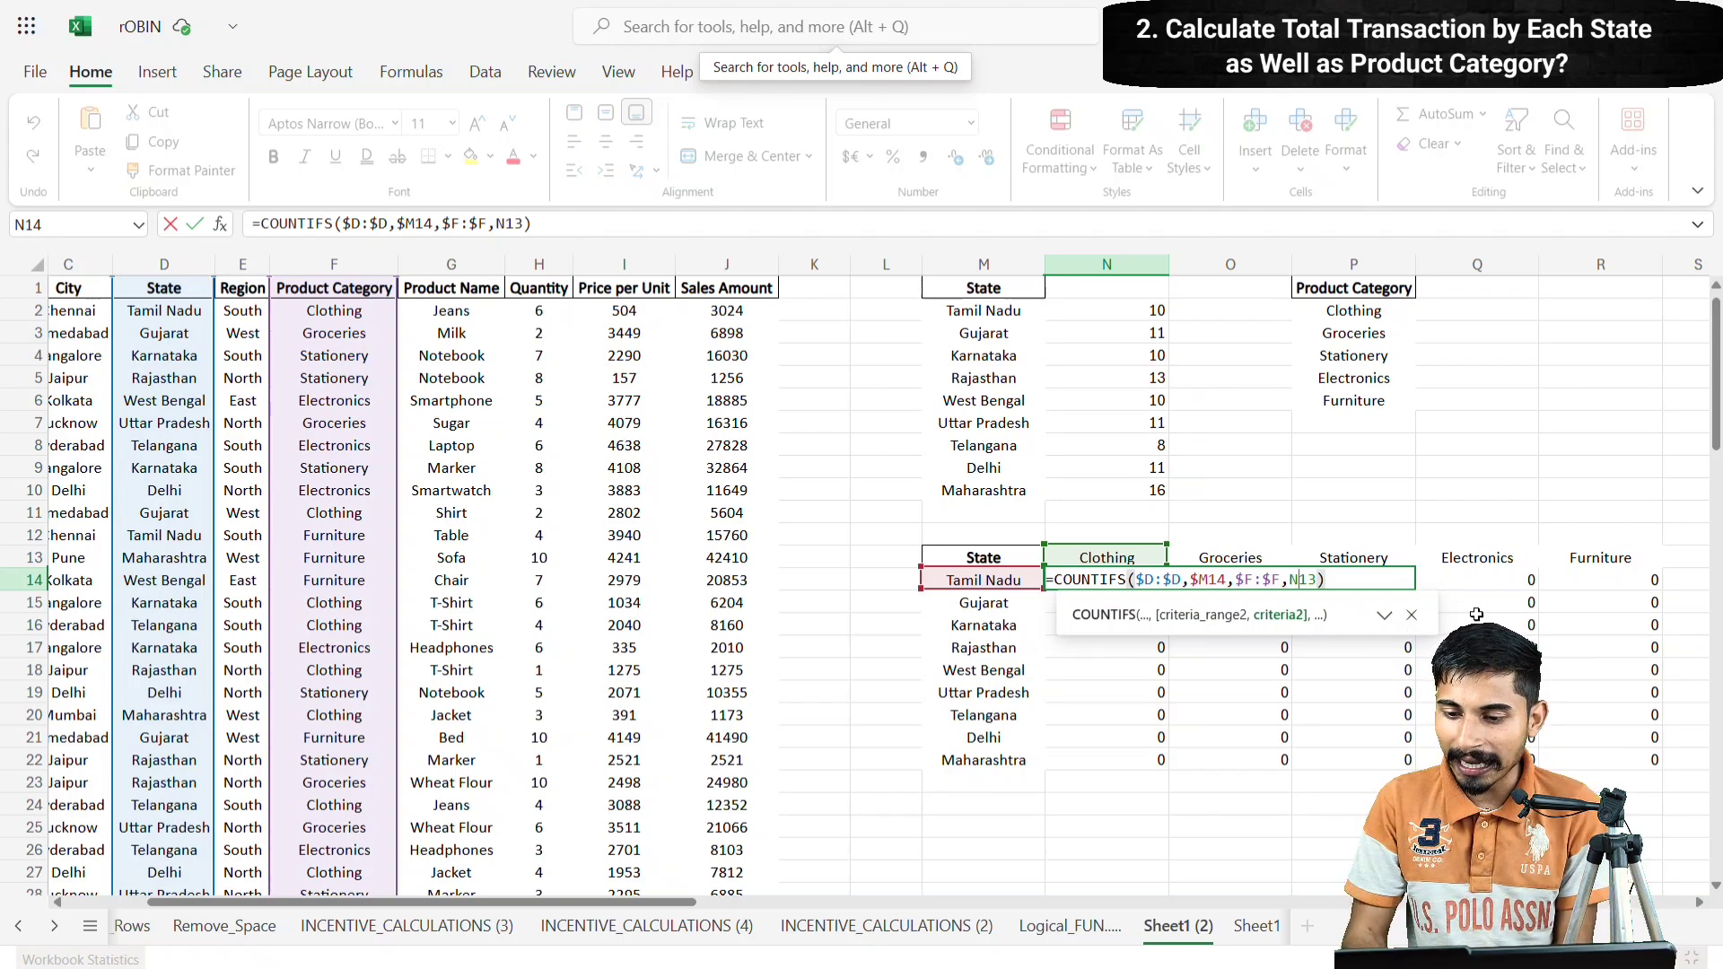
pyautogui.write('$')
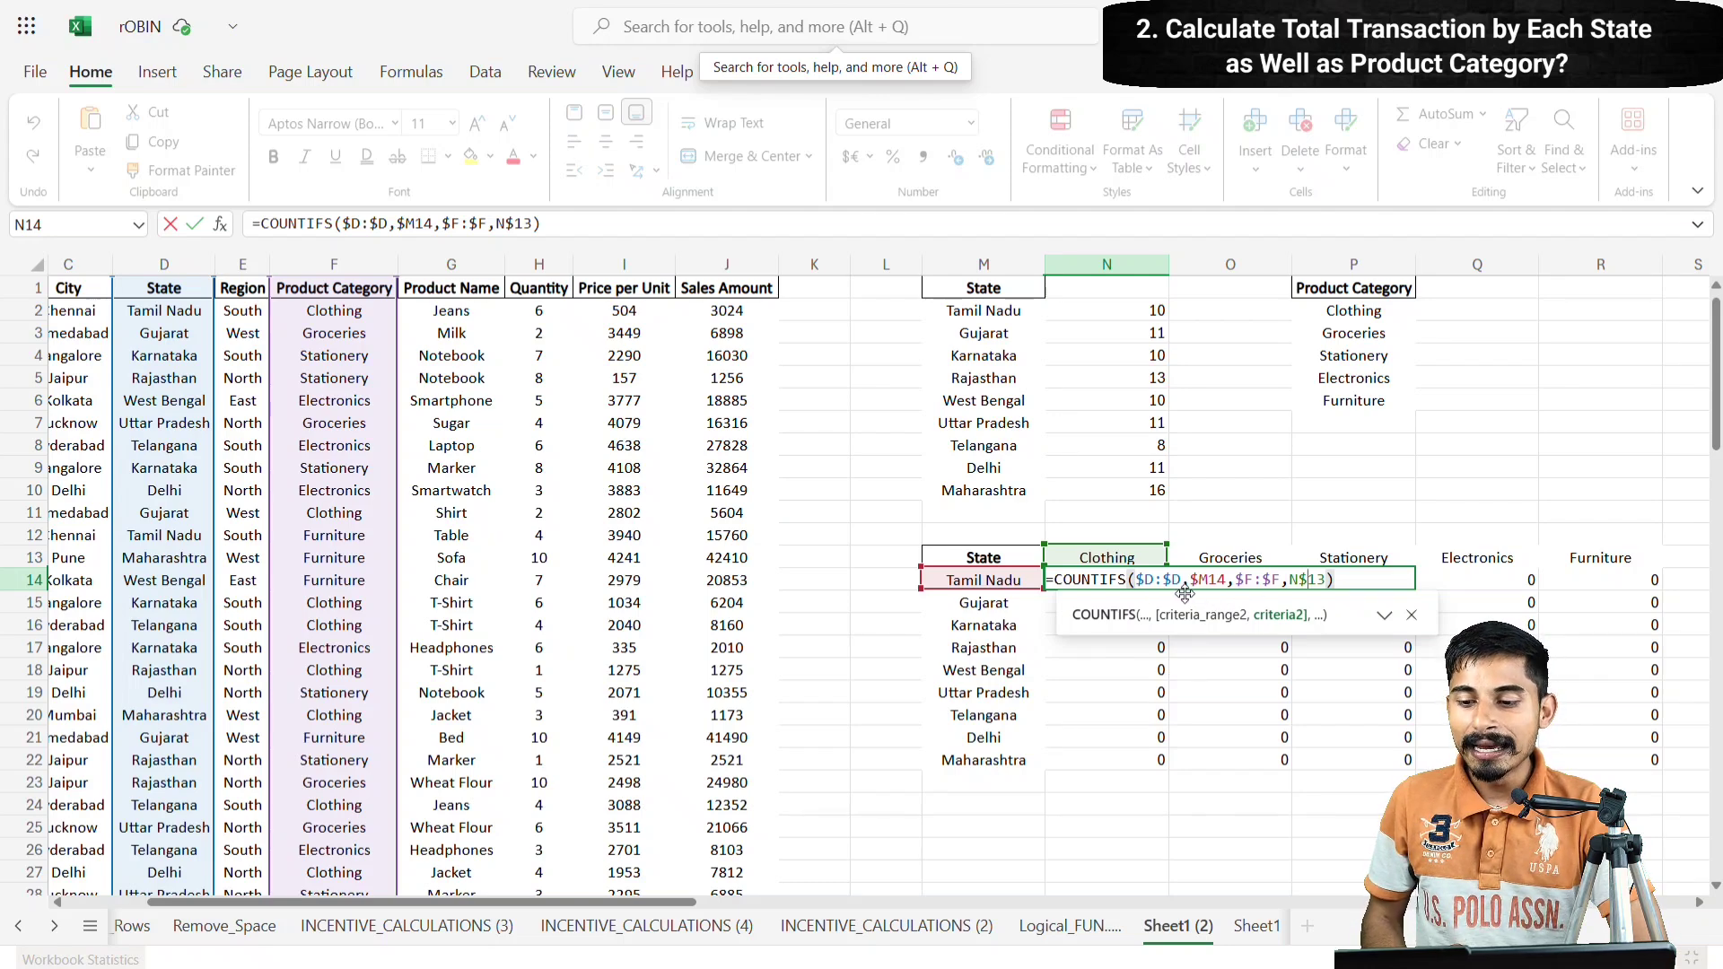
pyautogui.moveTo(1312, 583)
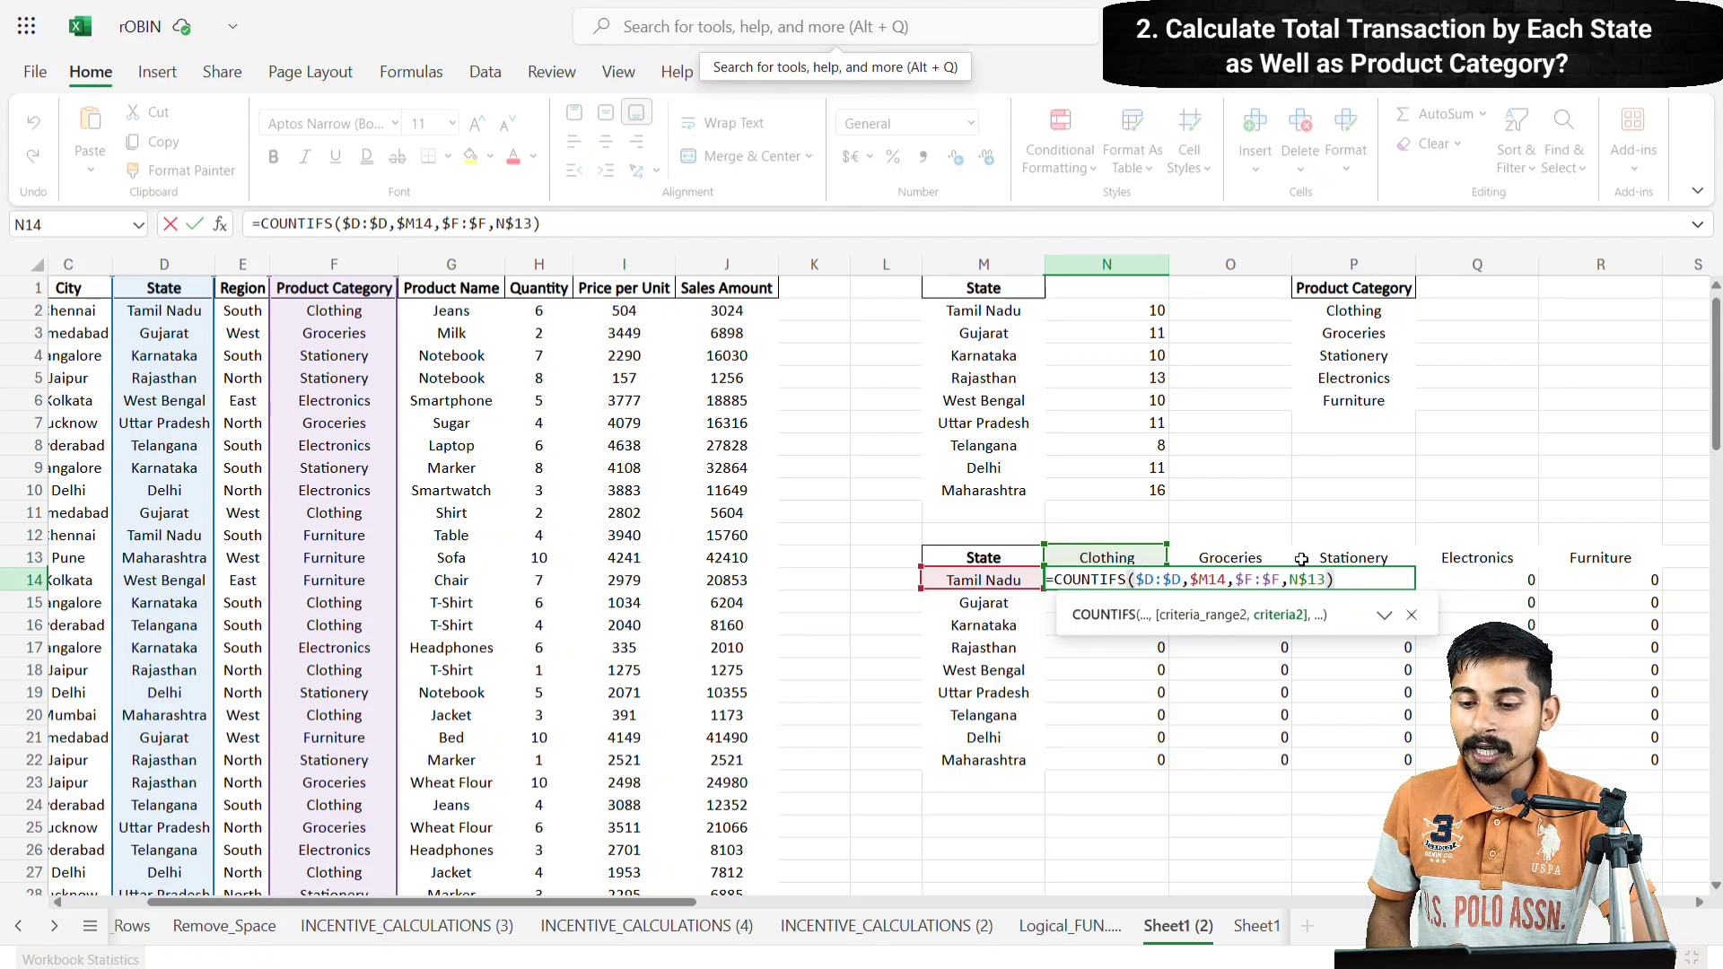
pyautogui.click(1344, 579)
pyautogui.press('Return')
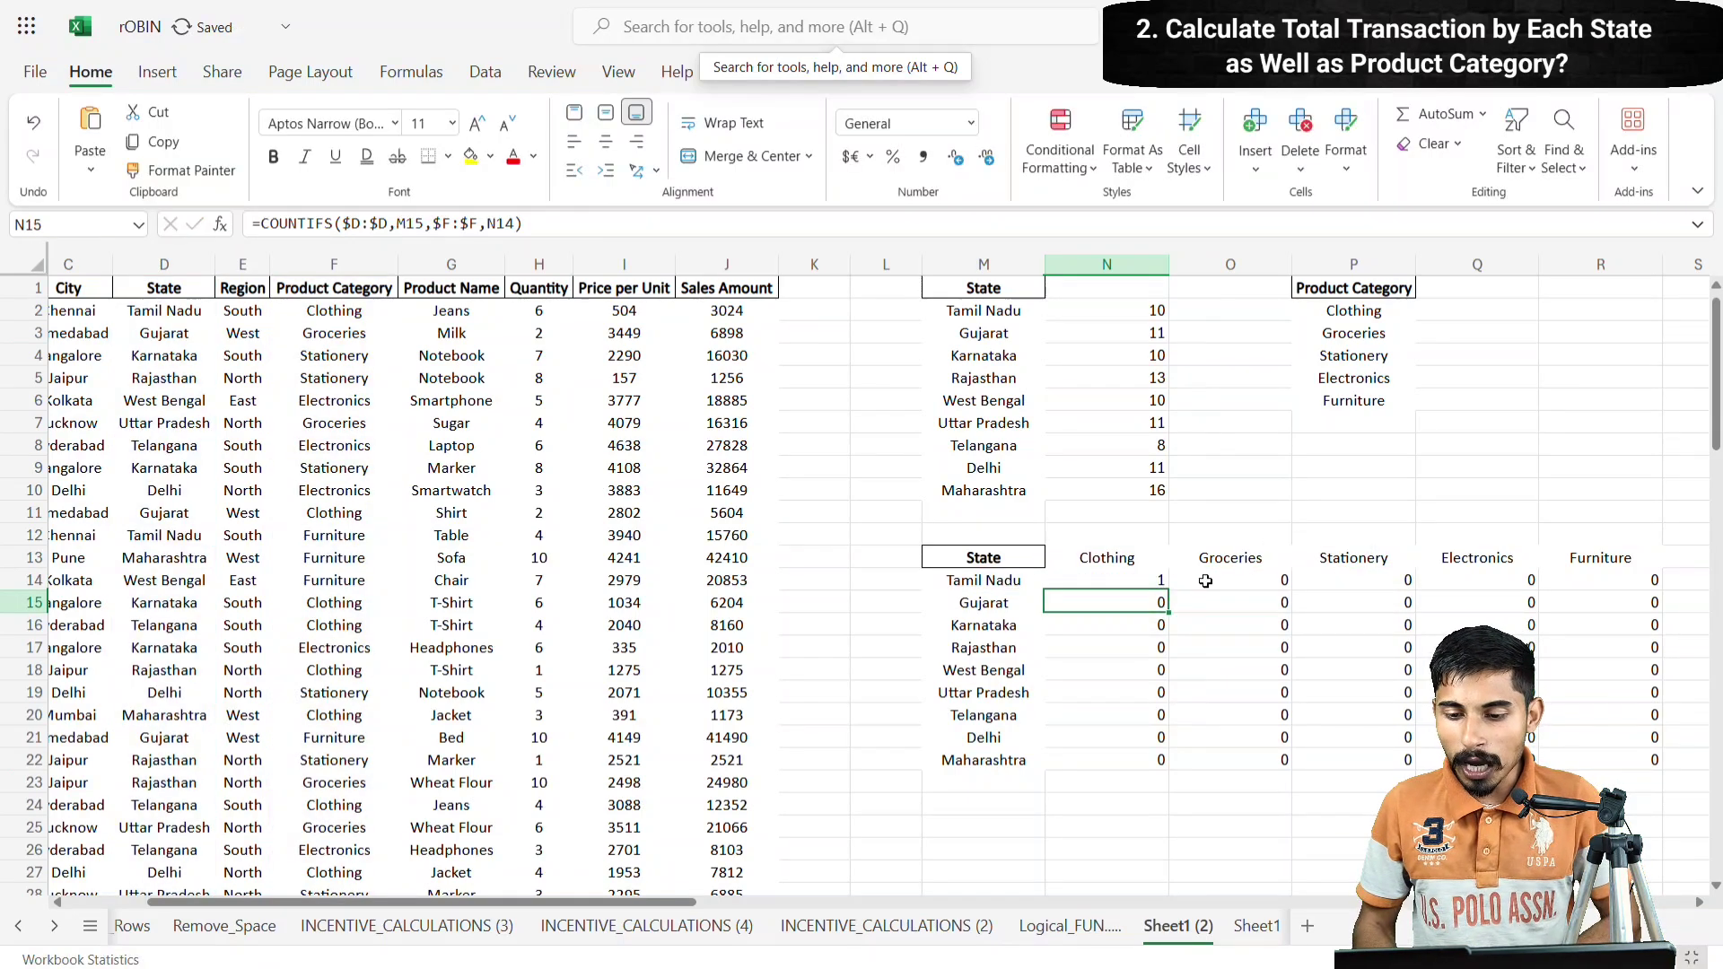
# - Fill the N14 formula across to R14 and down to row 22 to cover the whole state-by-category table
pyautogui.click(1158, 581)
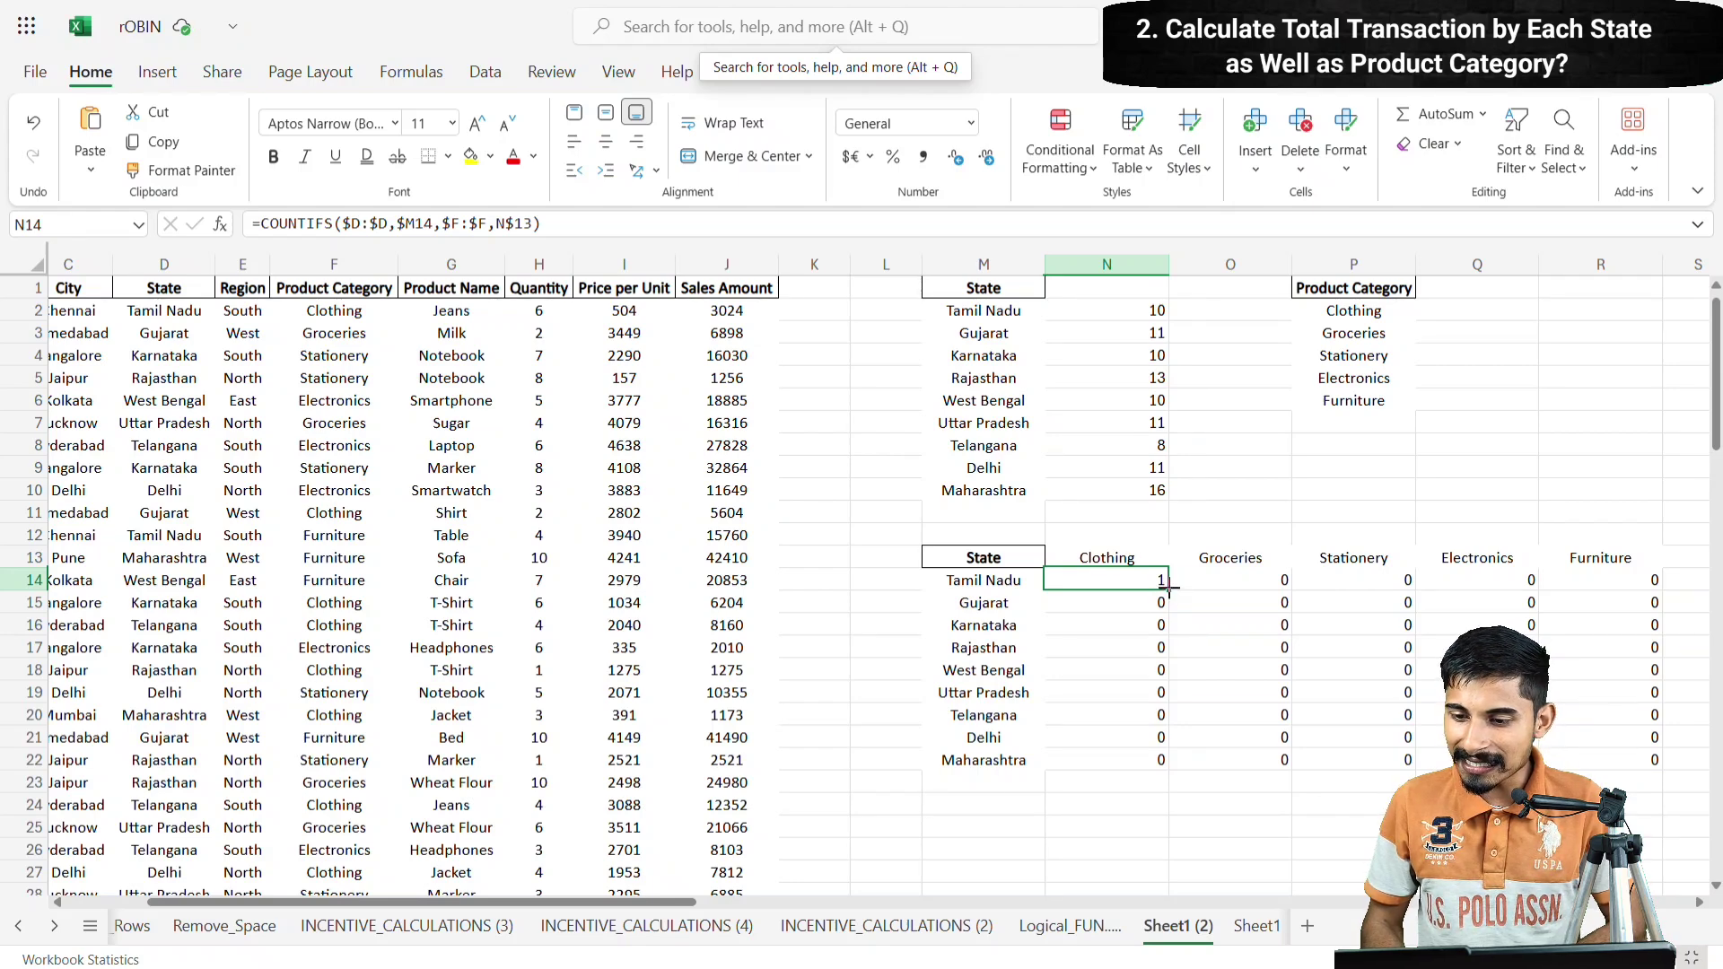
pyautogui.moveTo(1169, 592); pyautogui.dragTo(1562, 615)
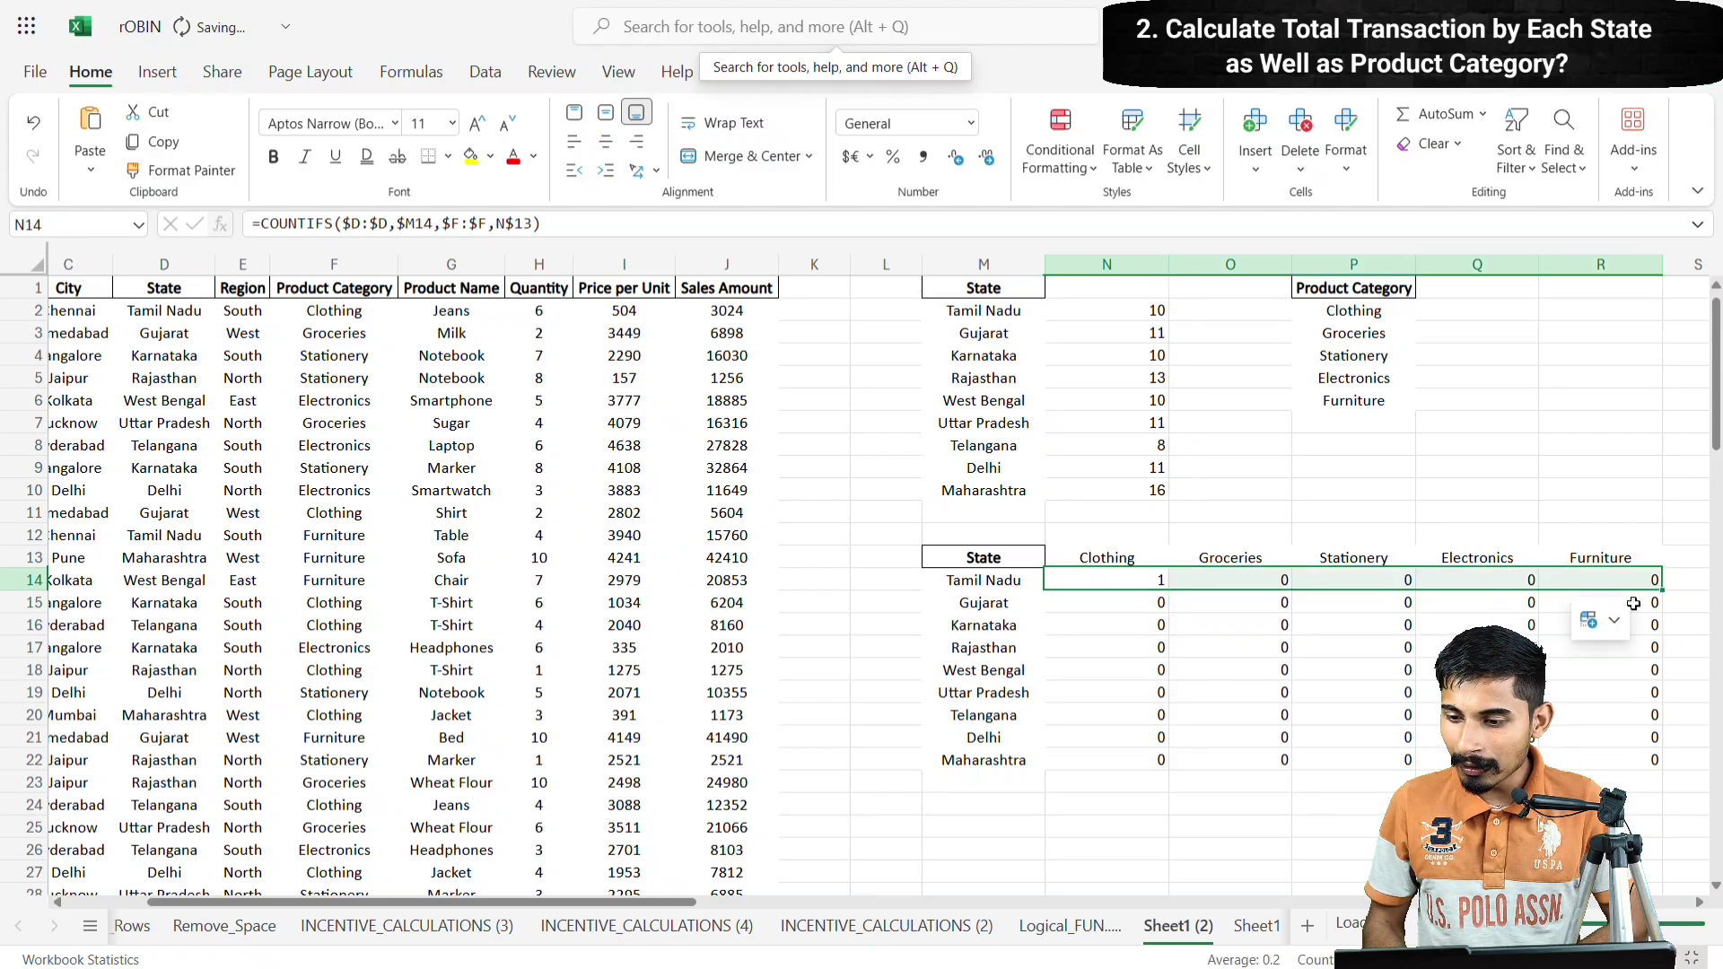
pyautogui.moveTo(1659, 590); pyautogui.dragTo(1657, 763)
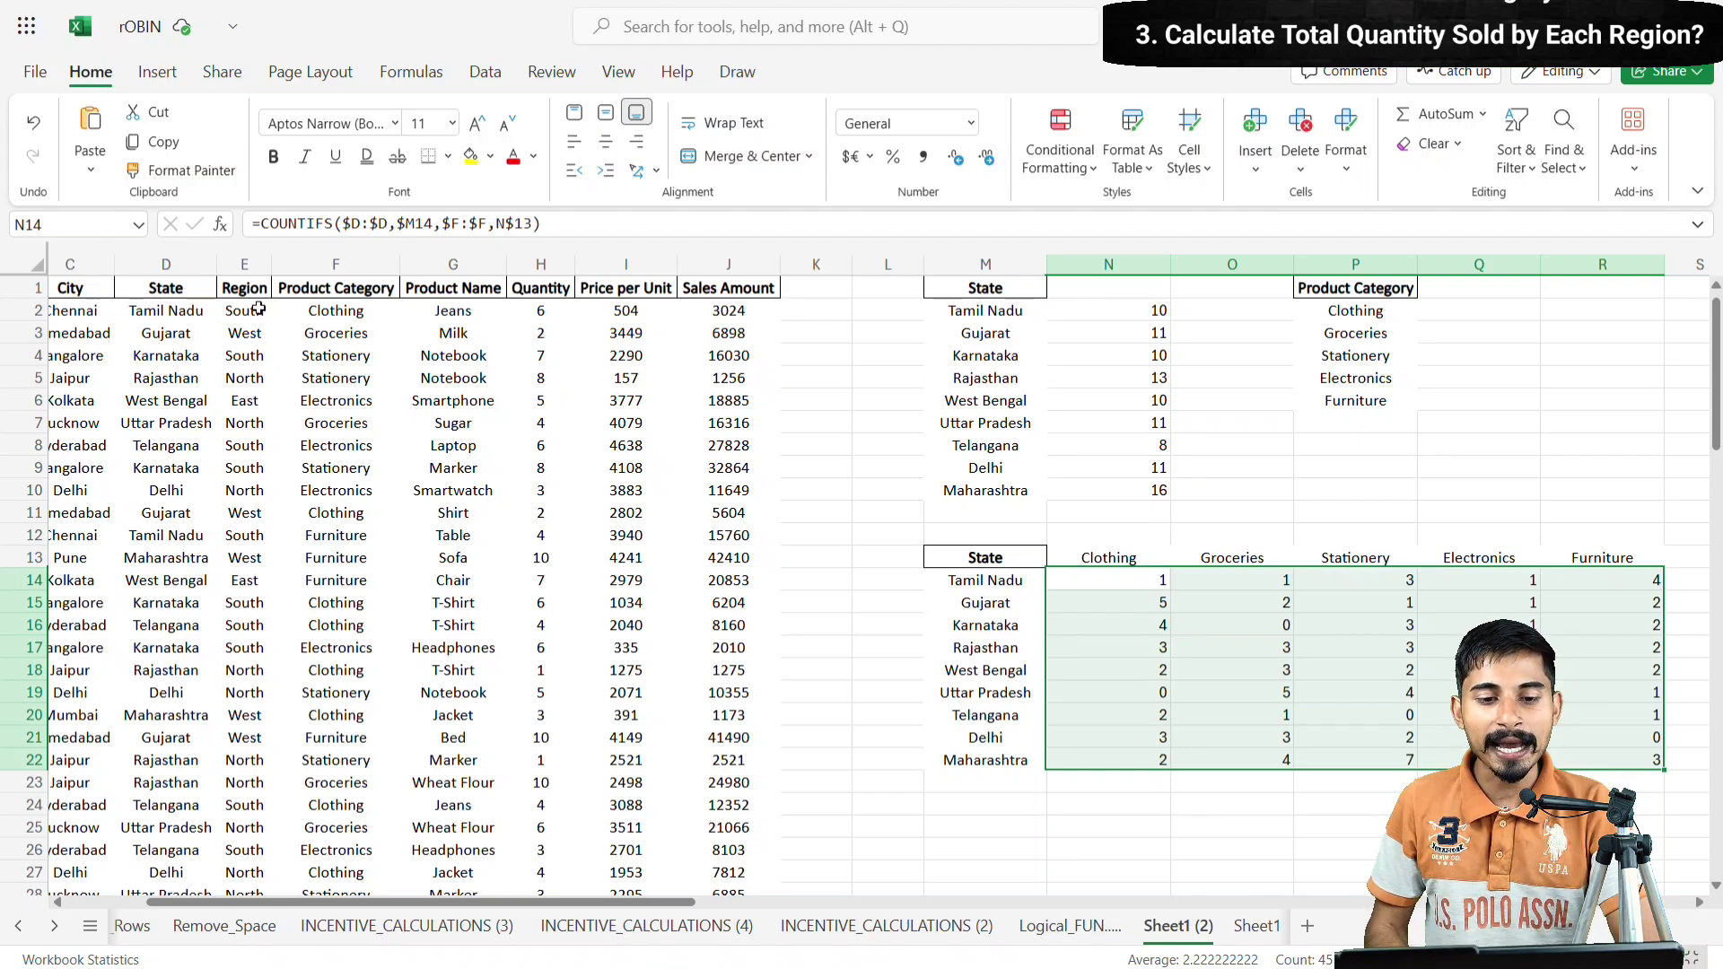
# - Copy the whole Region column E into the empty column T
pyautogui.click(248, 264)
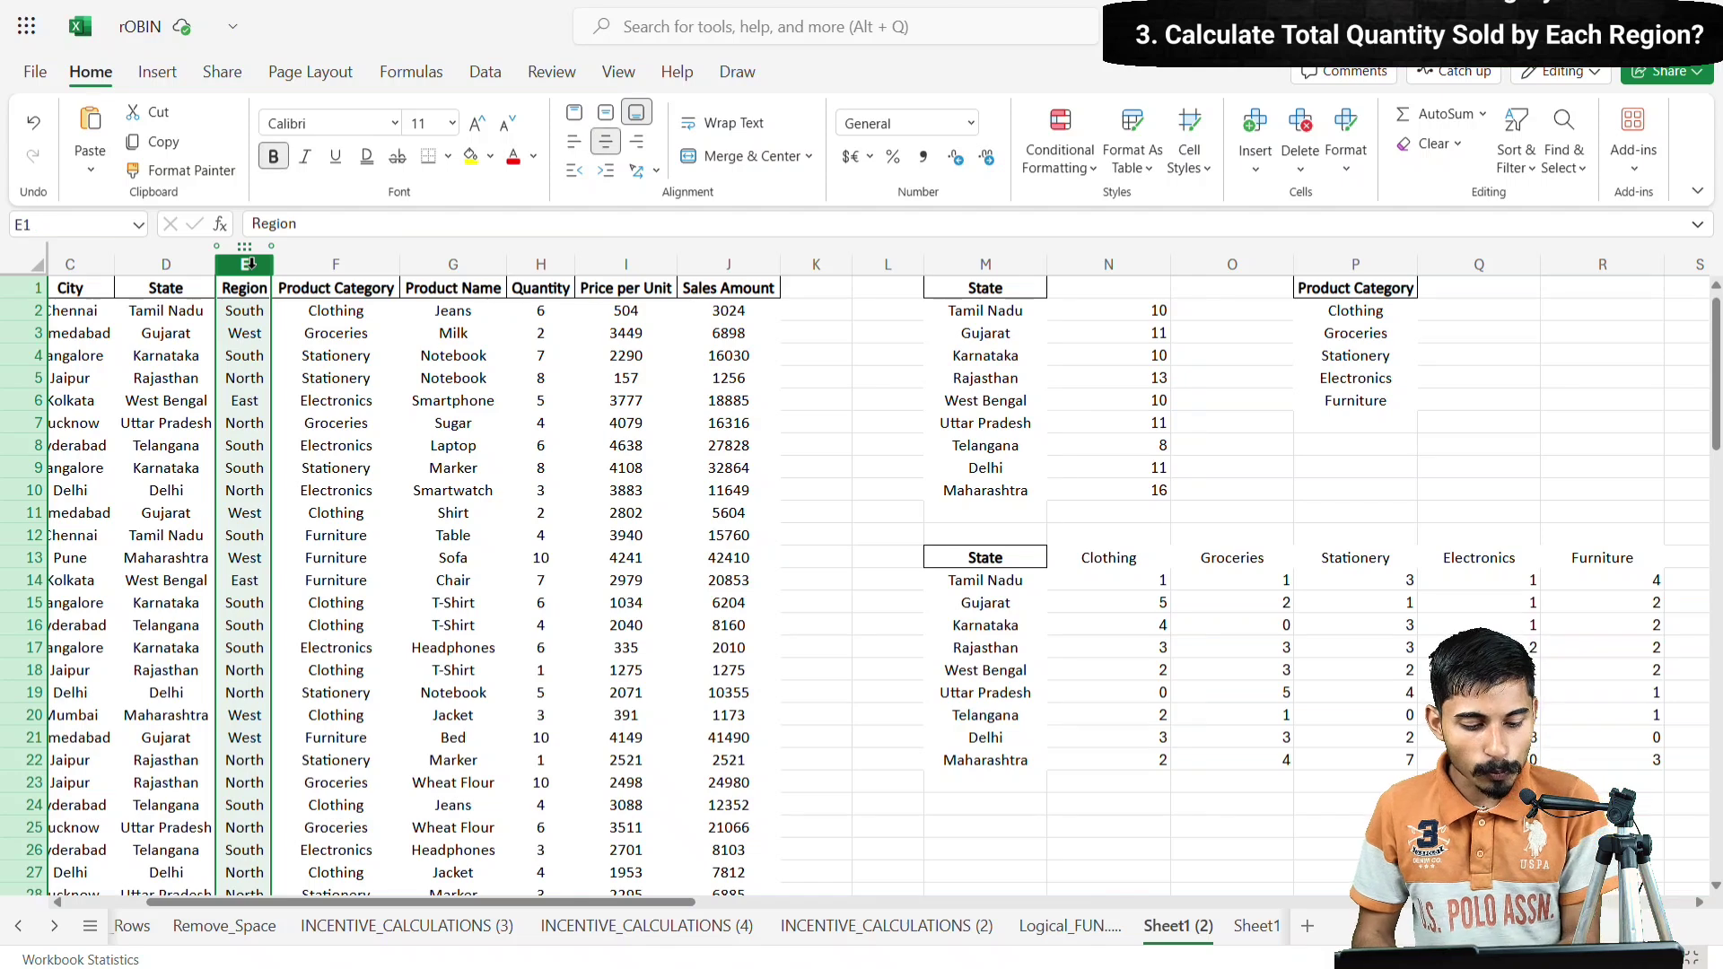
pyautogui.hotkey('ctrl', 'c')
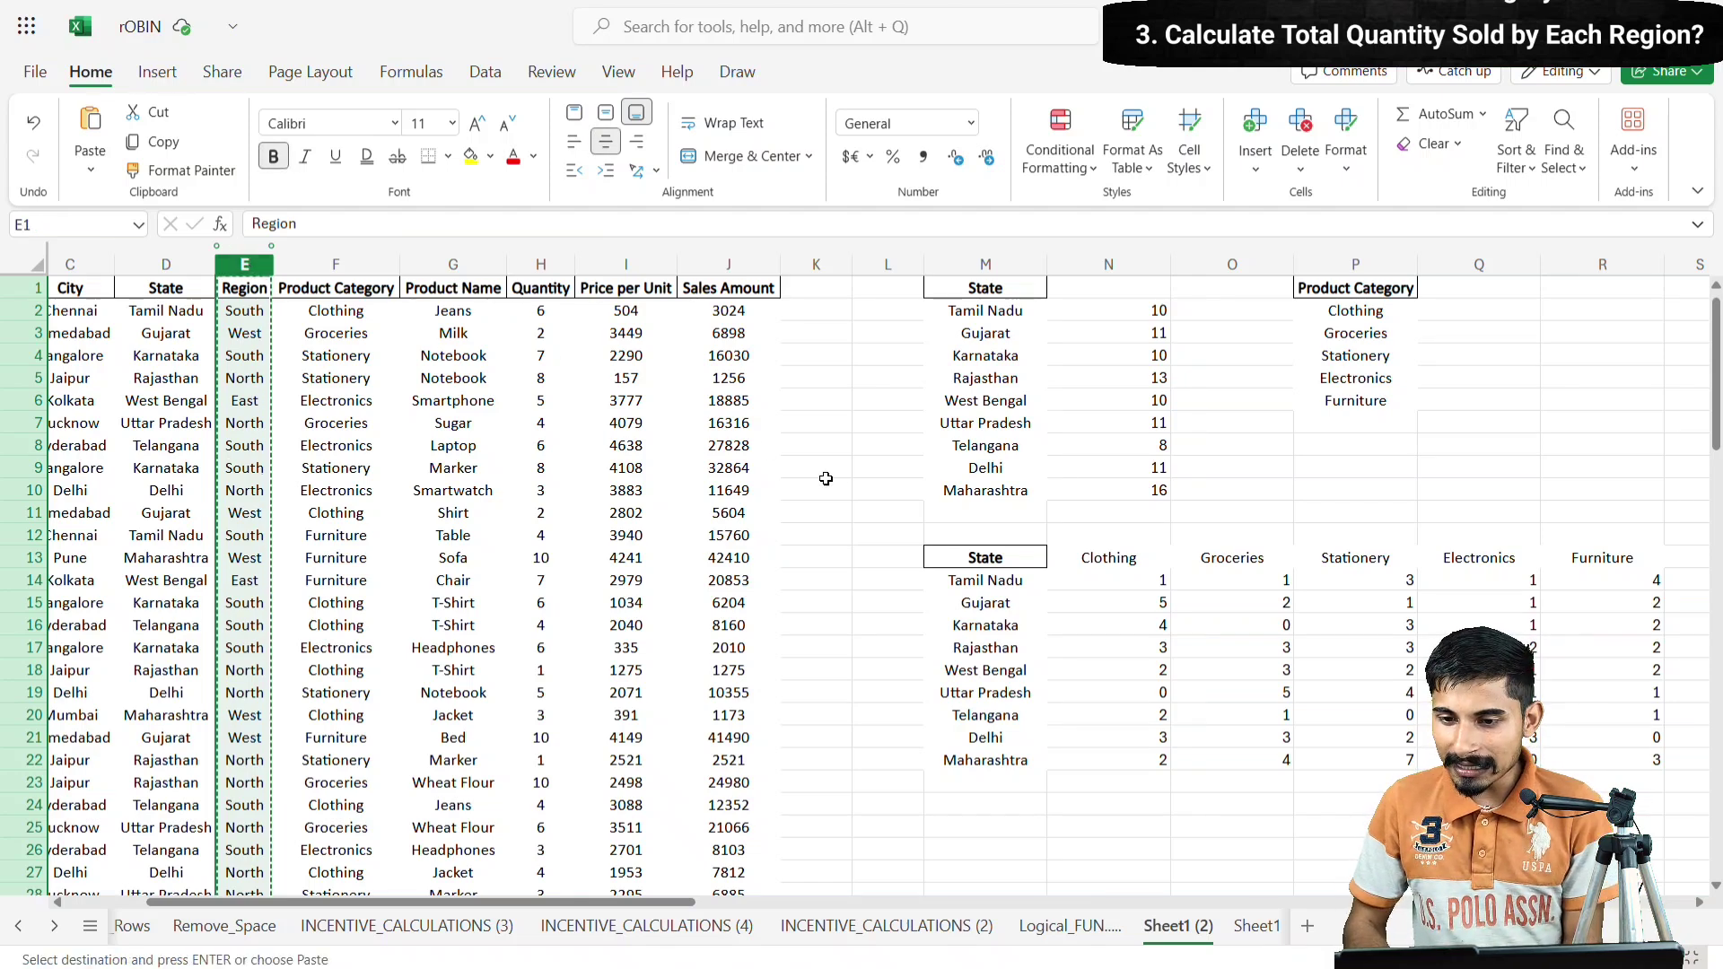
pyautogui.hscroll(3, 1018, 513)
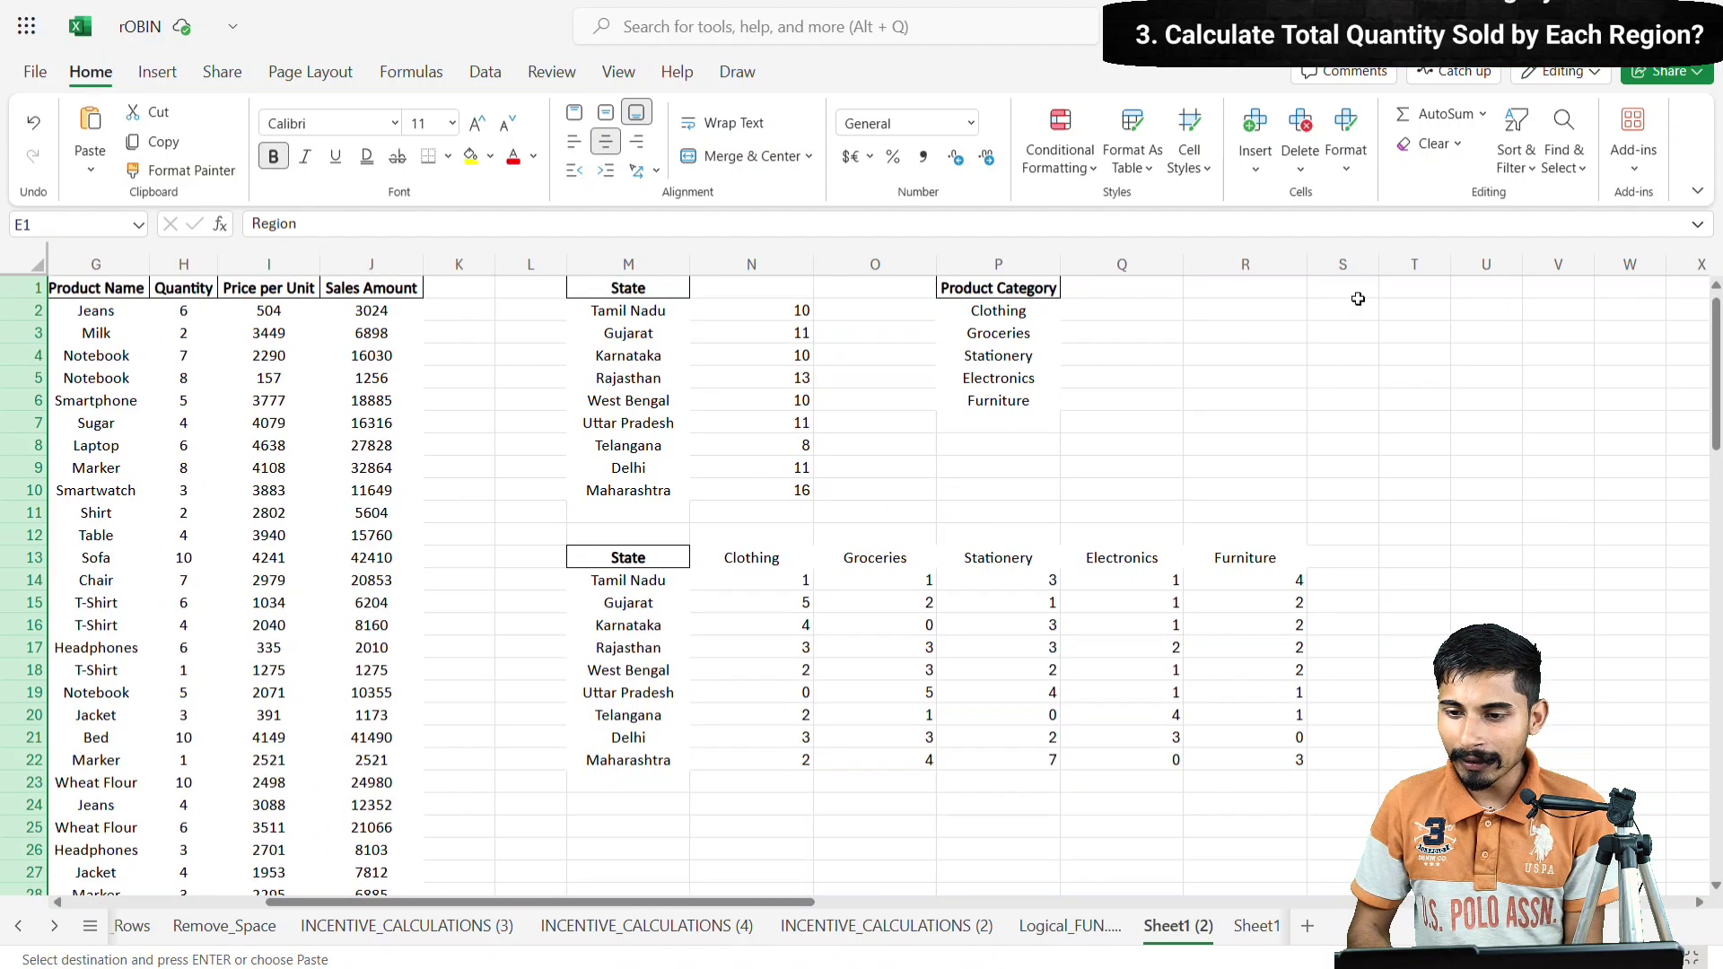
pyautogui.click(1397, 280)
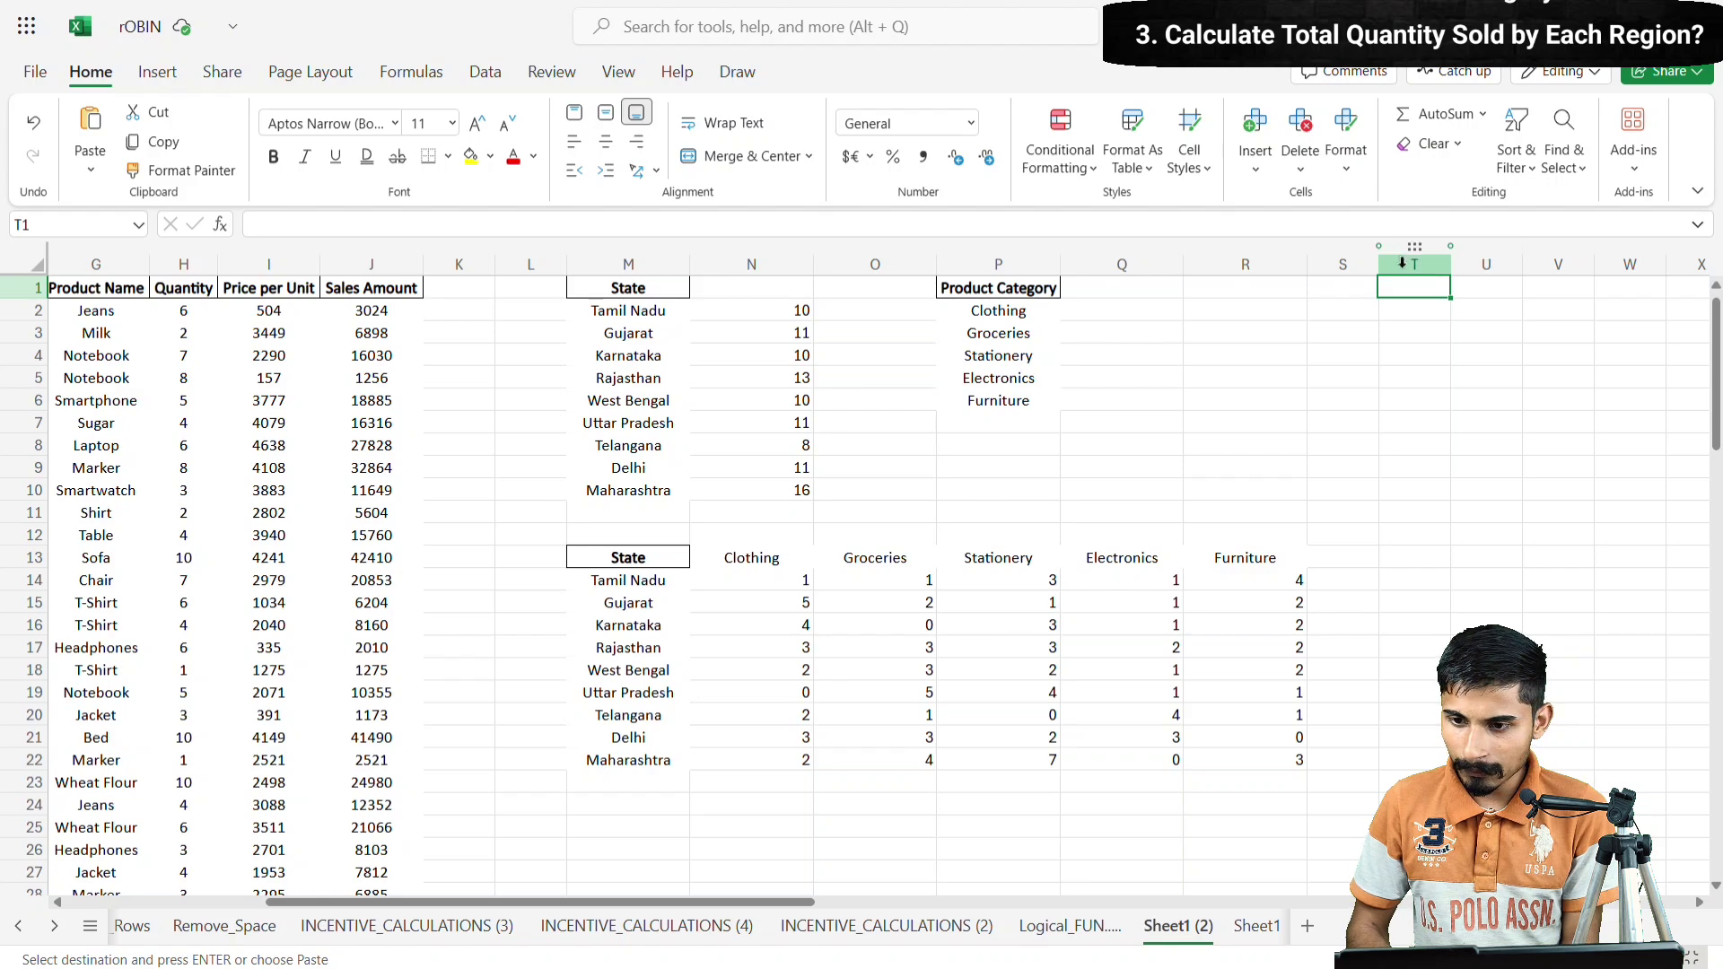
pyautogui.click(1405, 260)
pyautogui.hotkey('ctrl', 'v')
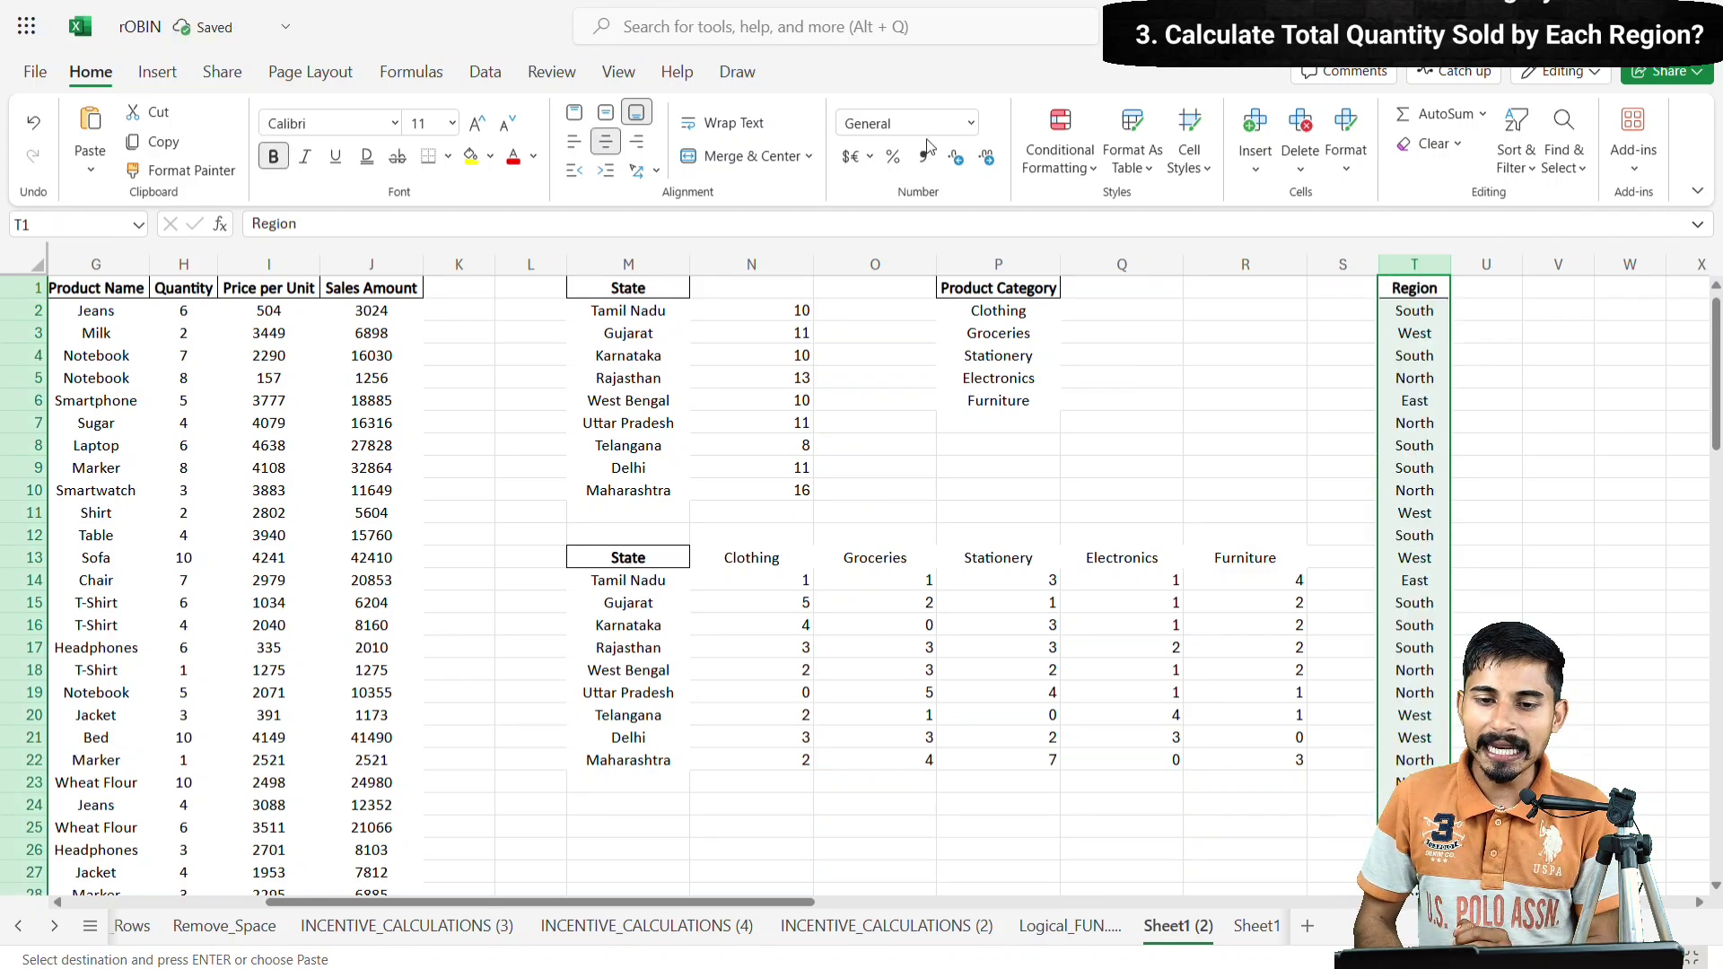
# - Remove the duplicate values from the copied Region column in T, treating the first row as a header
pyautogui.click(485, 73)
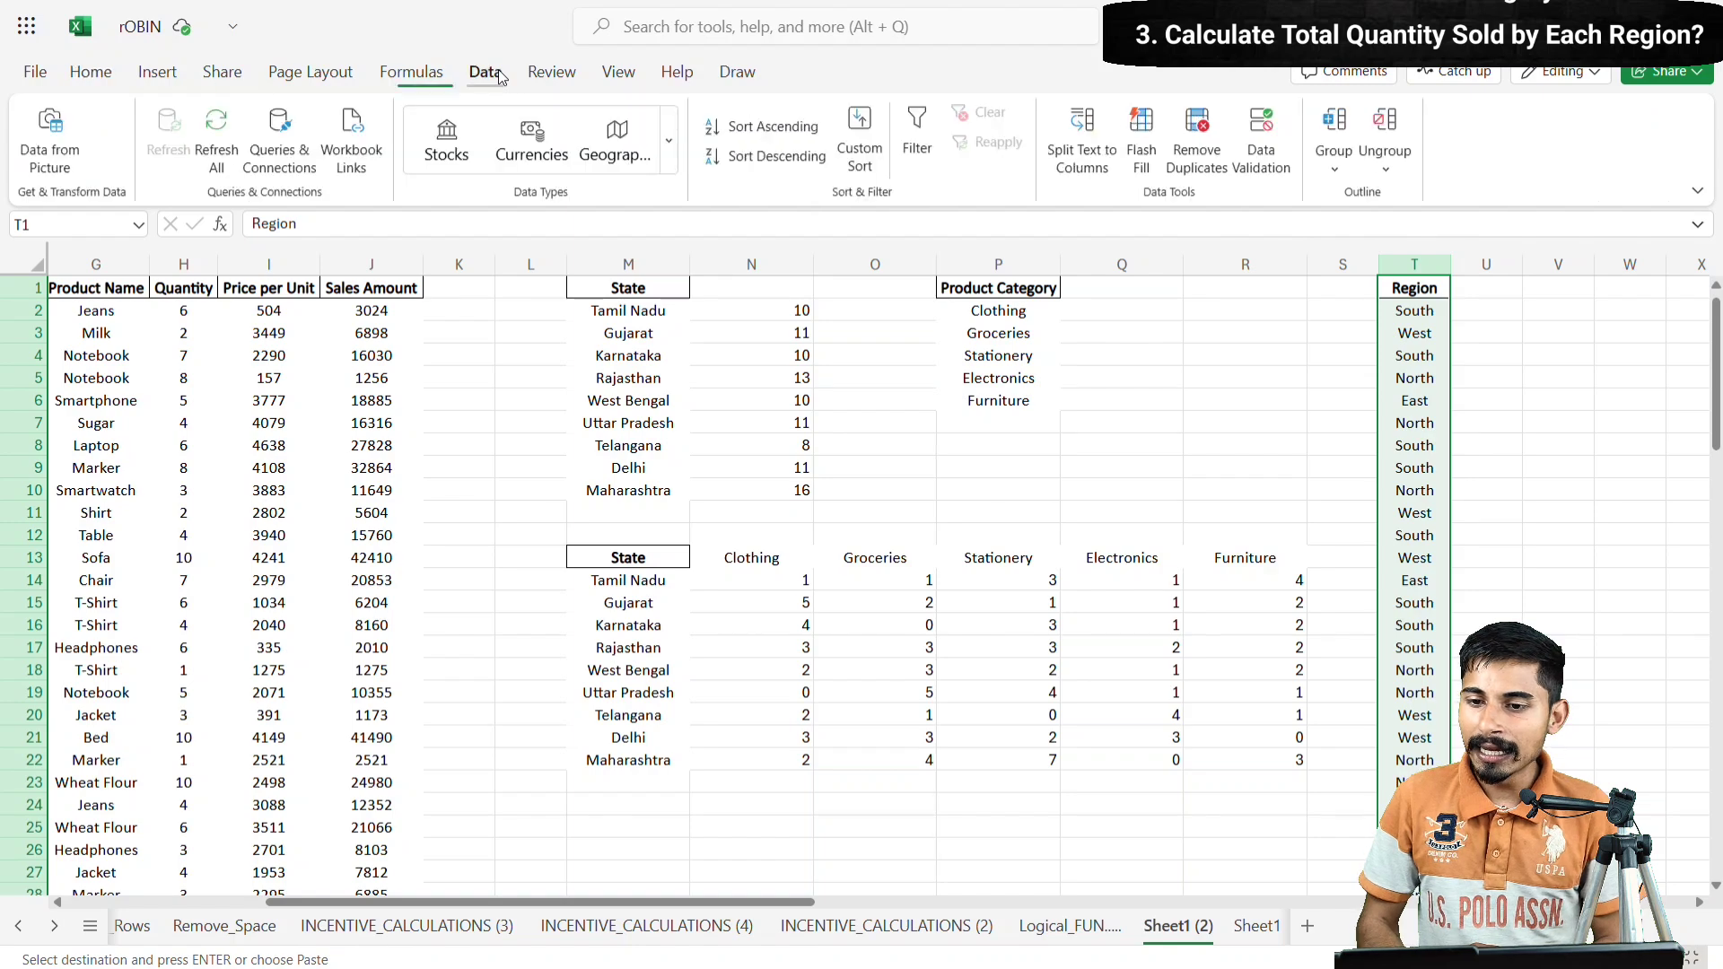
pyautogui.click(1205, 165)
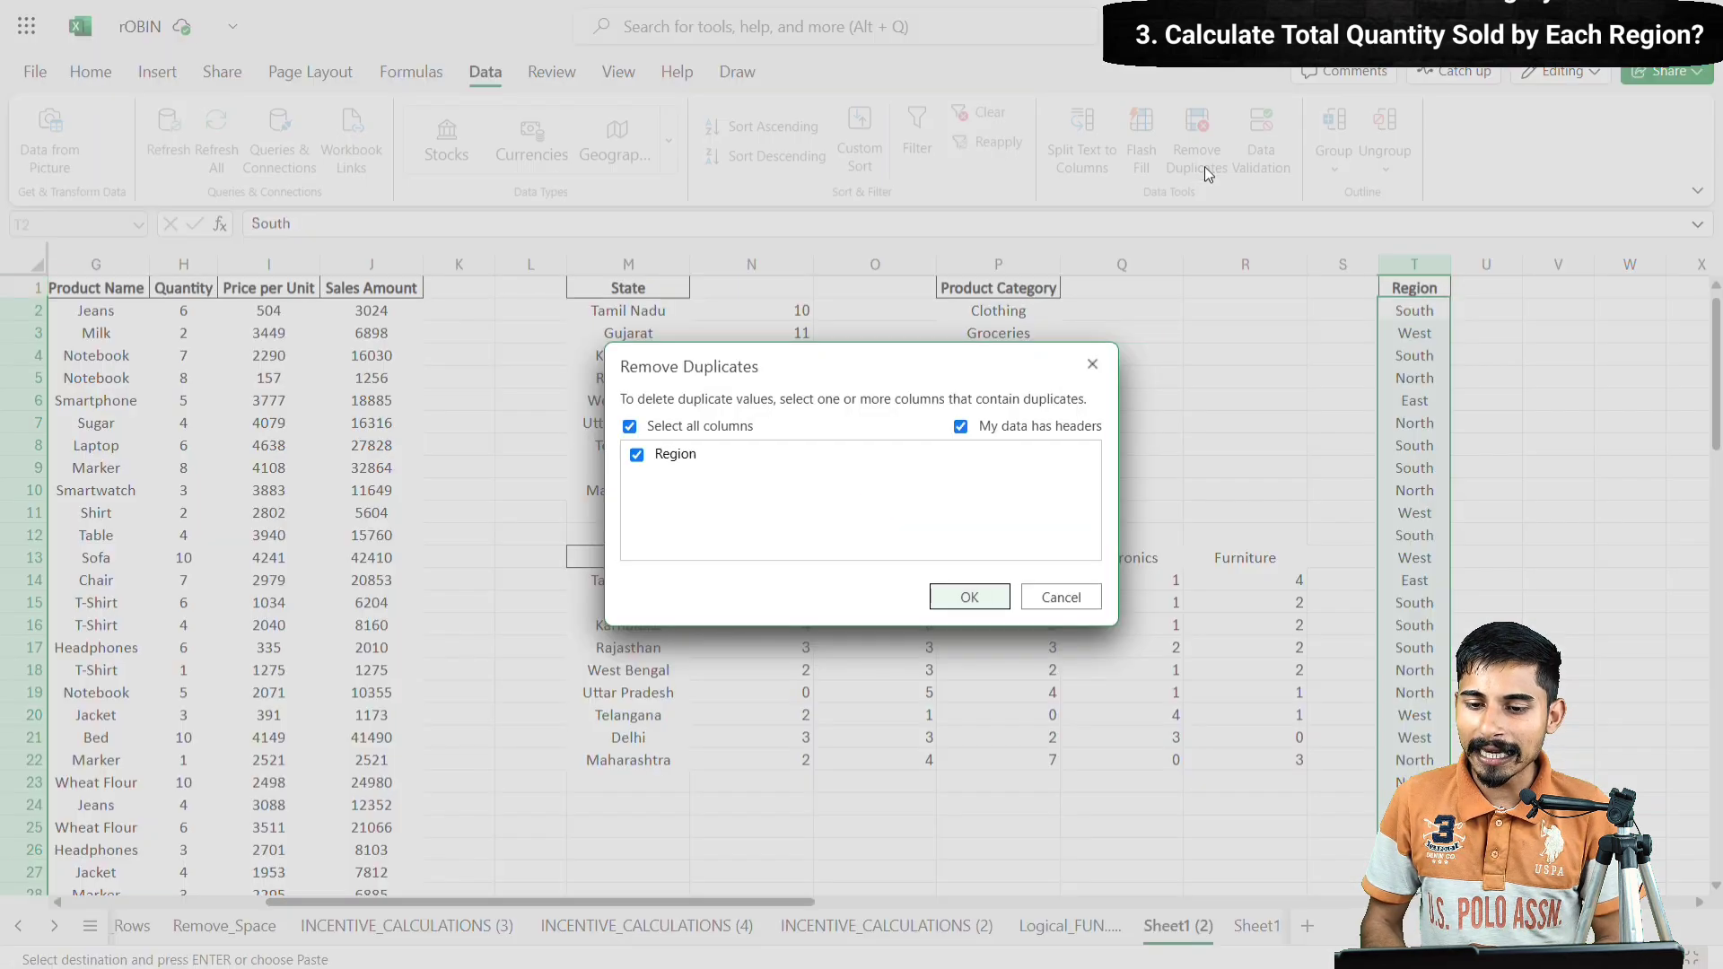
pyautogui.click(970, 598)
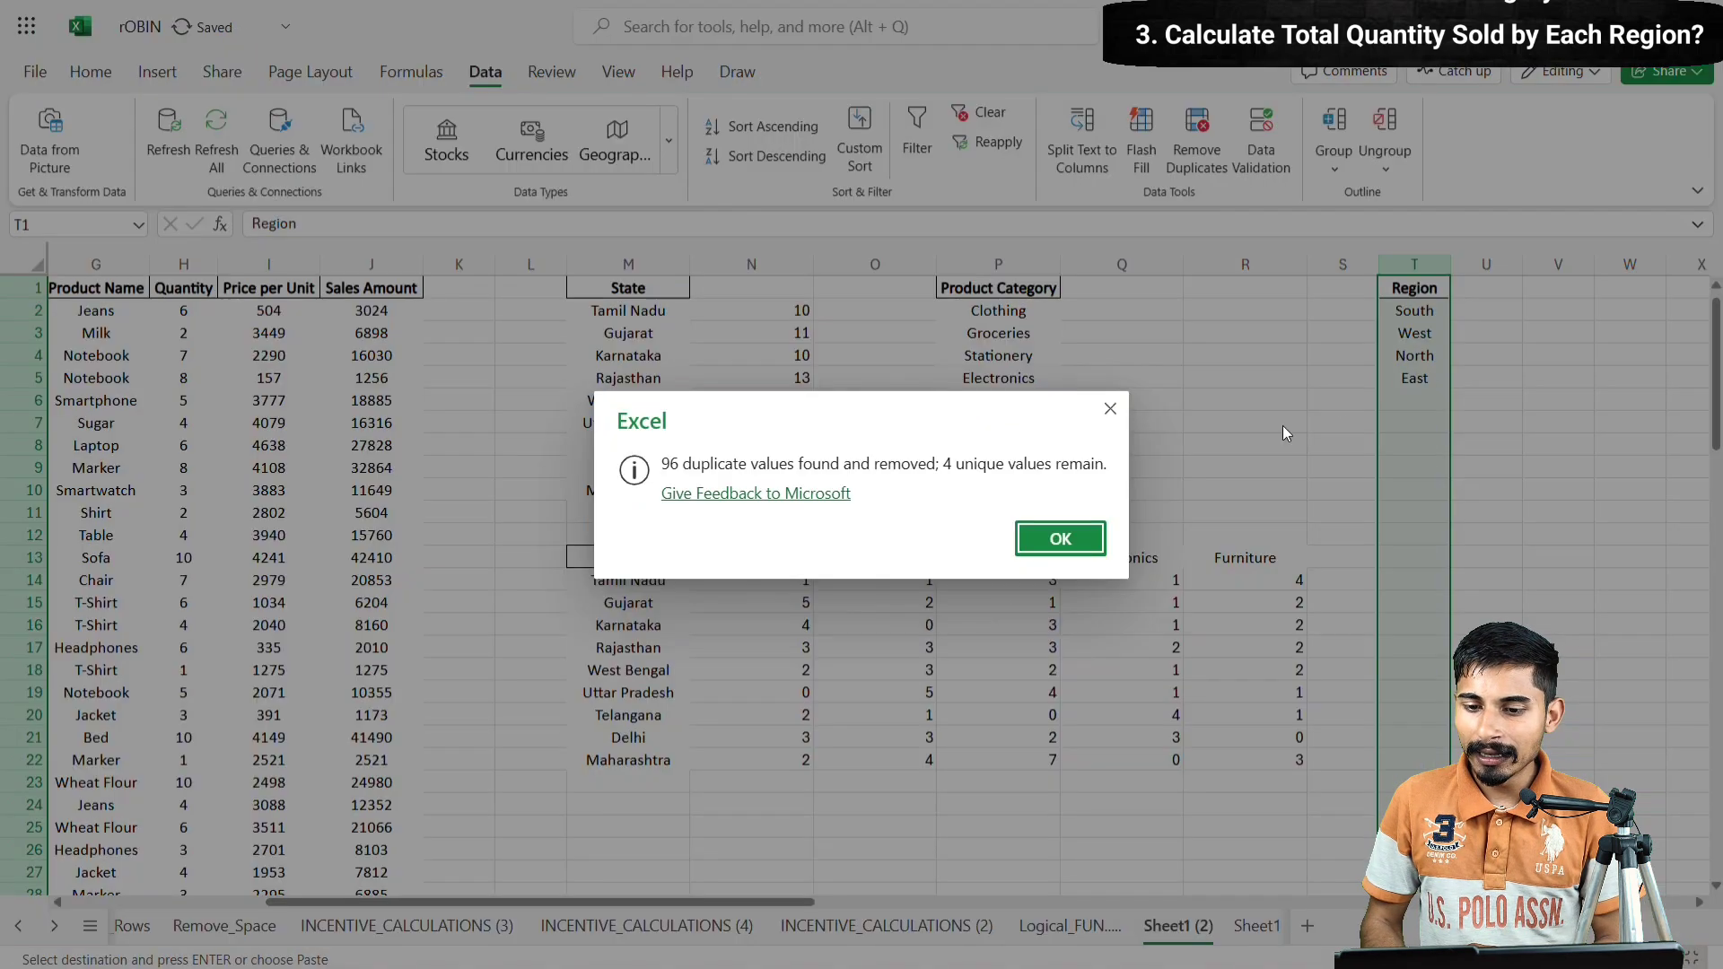
pyautogui.click(1054, 548)
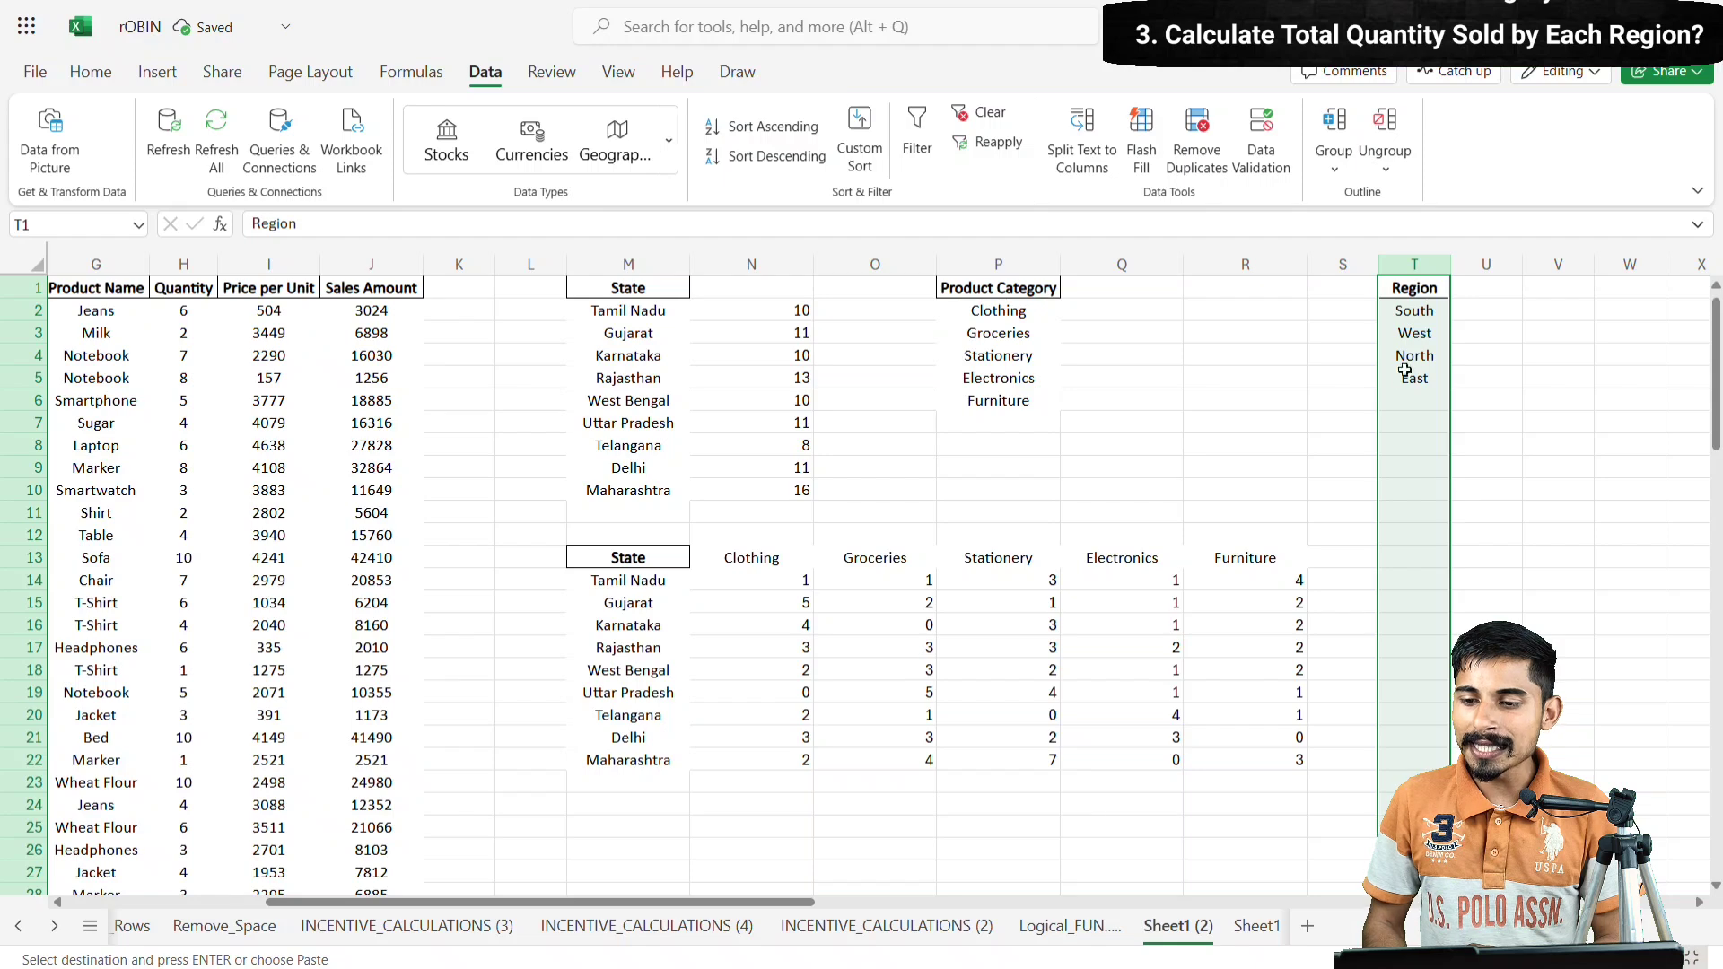
# - Copy the unique Region list with its header from T1:T5 to M24, below the state-by-category table
pyautogui.click(1406, 289)
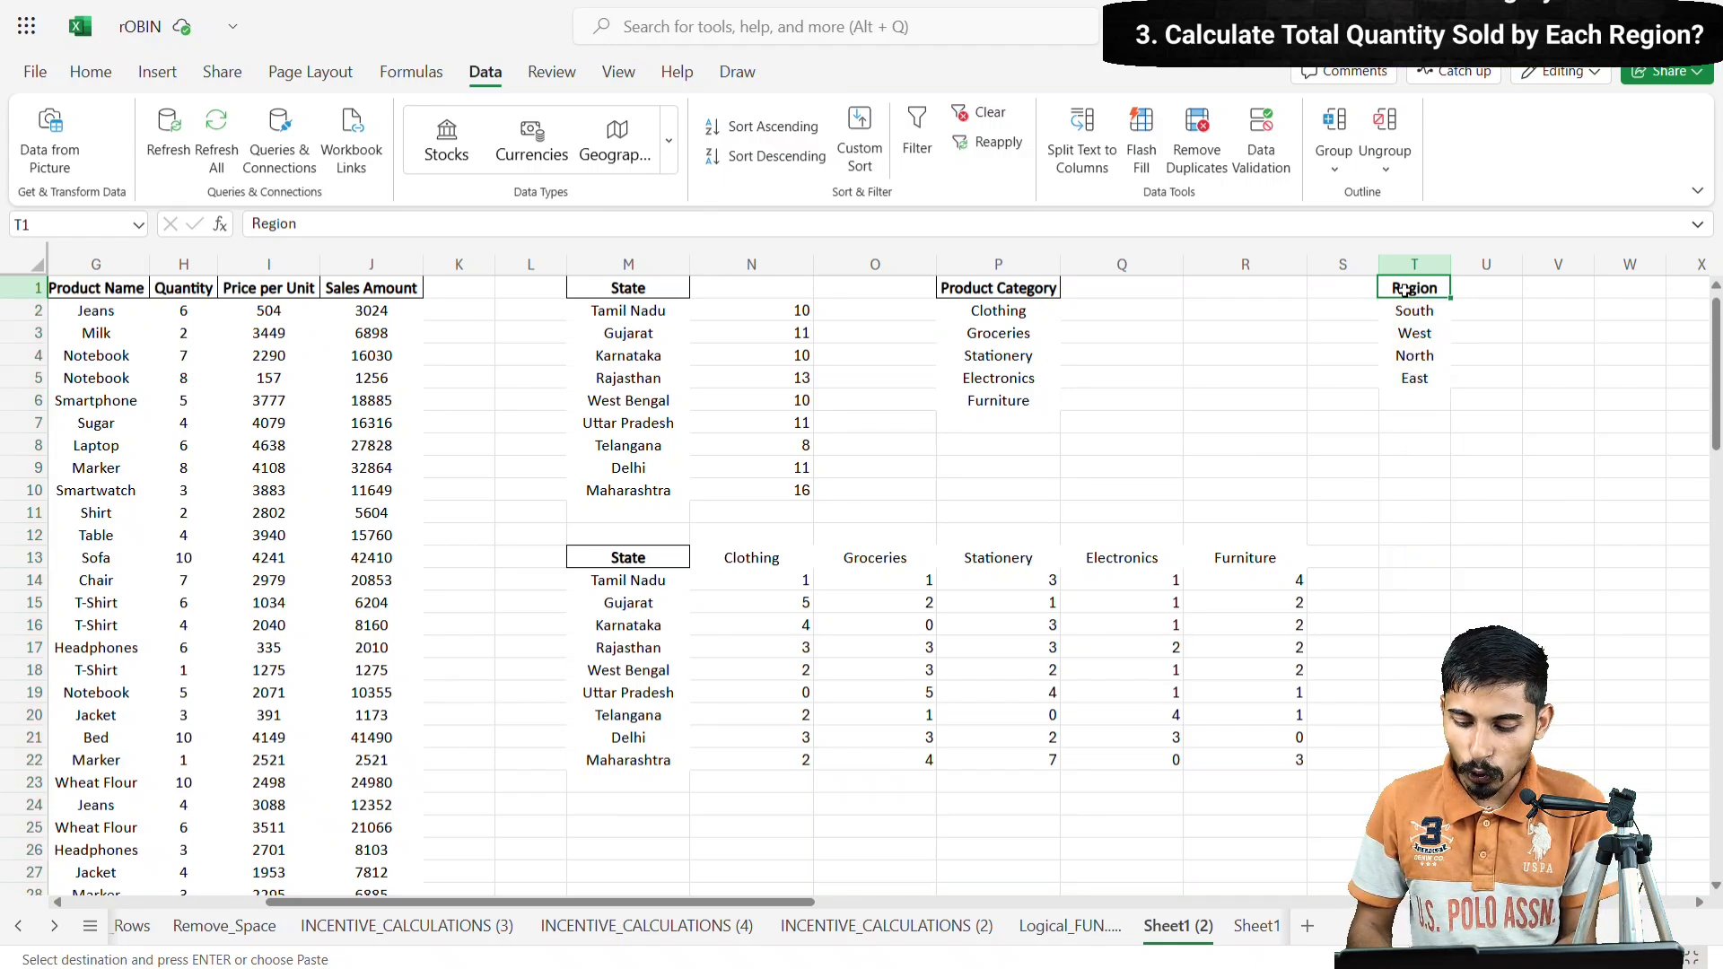
pyautogui.moveTo(1405, 289); pyautogui.dragTo(1414, 378)
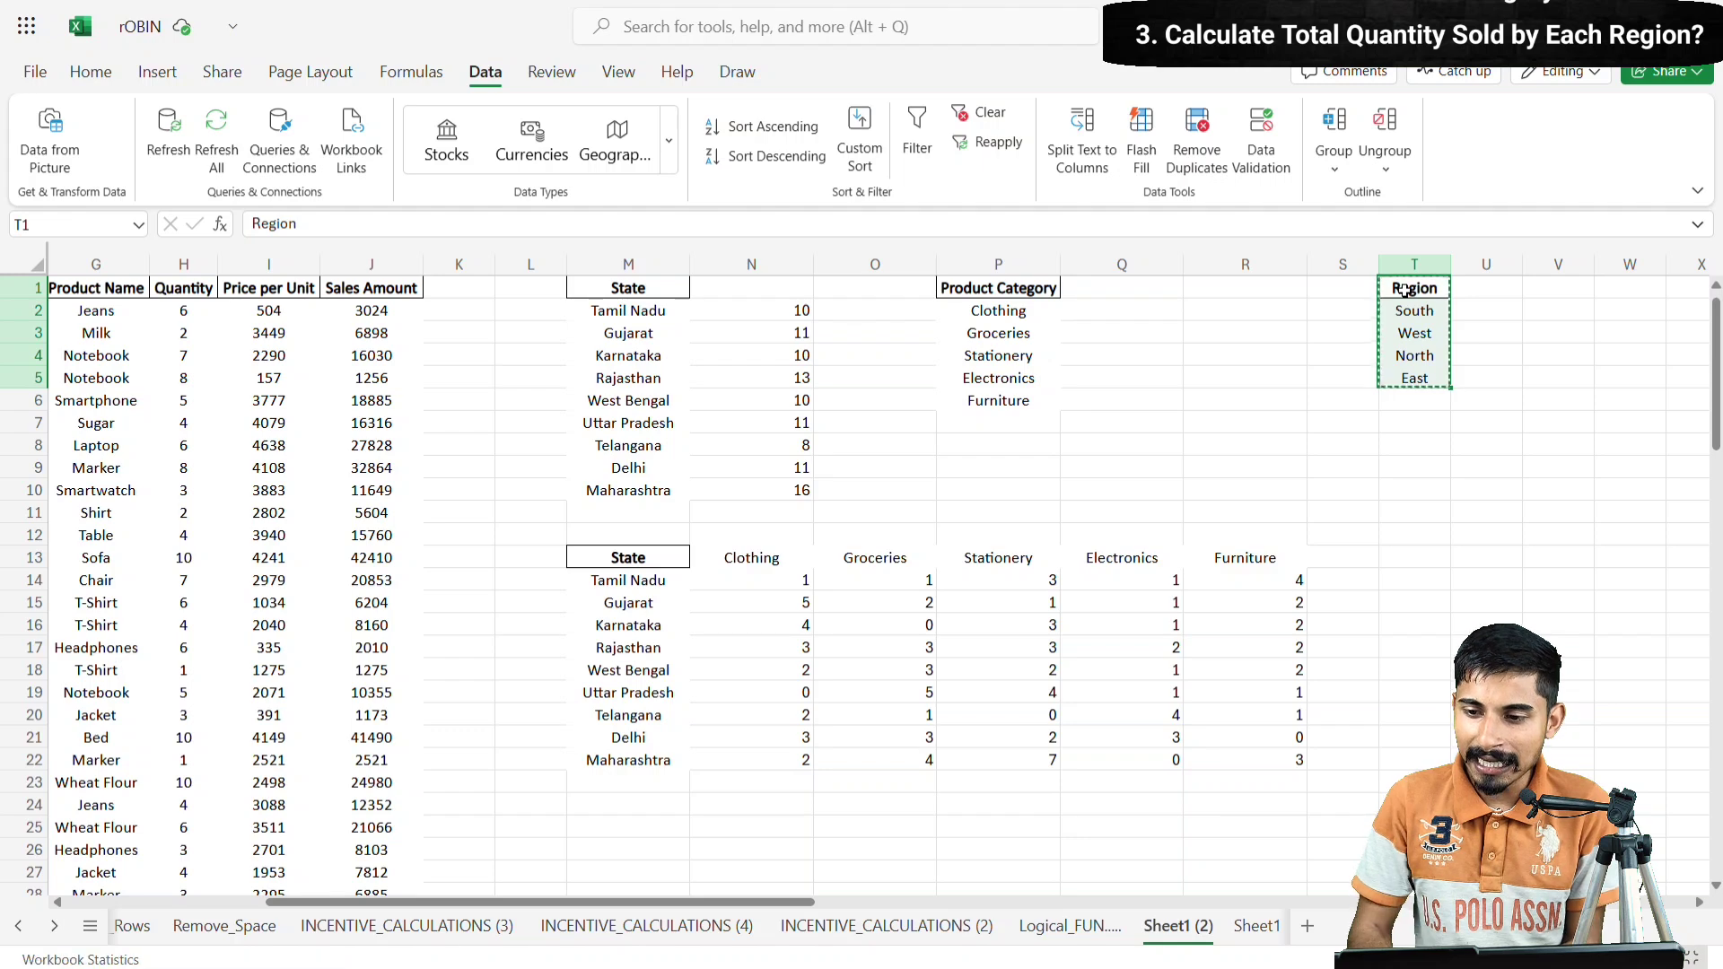
pyautogui.hotkey('ctrl', 'c')
pyautogui.scroll(-3, 1039, 550)
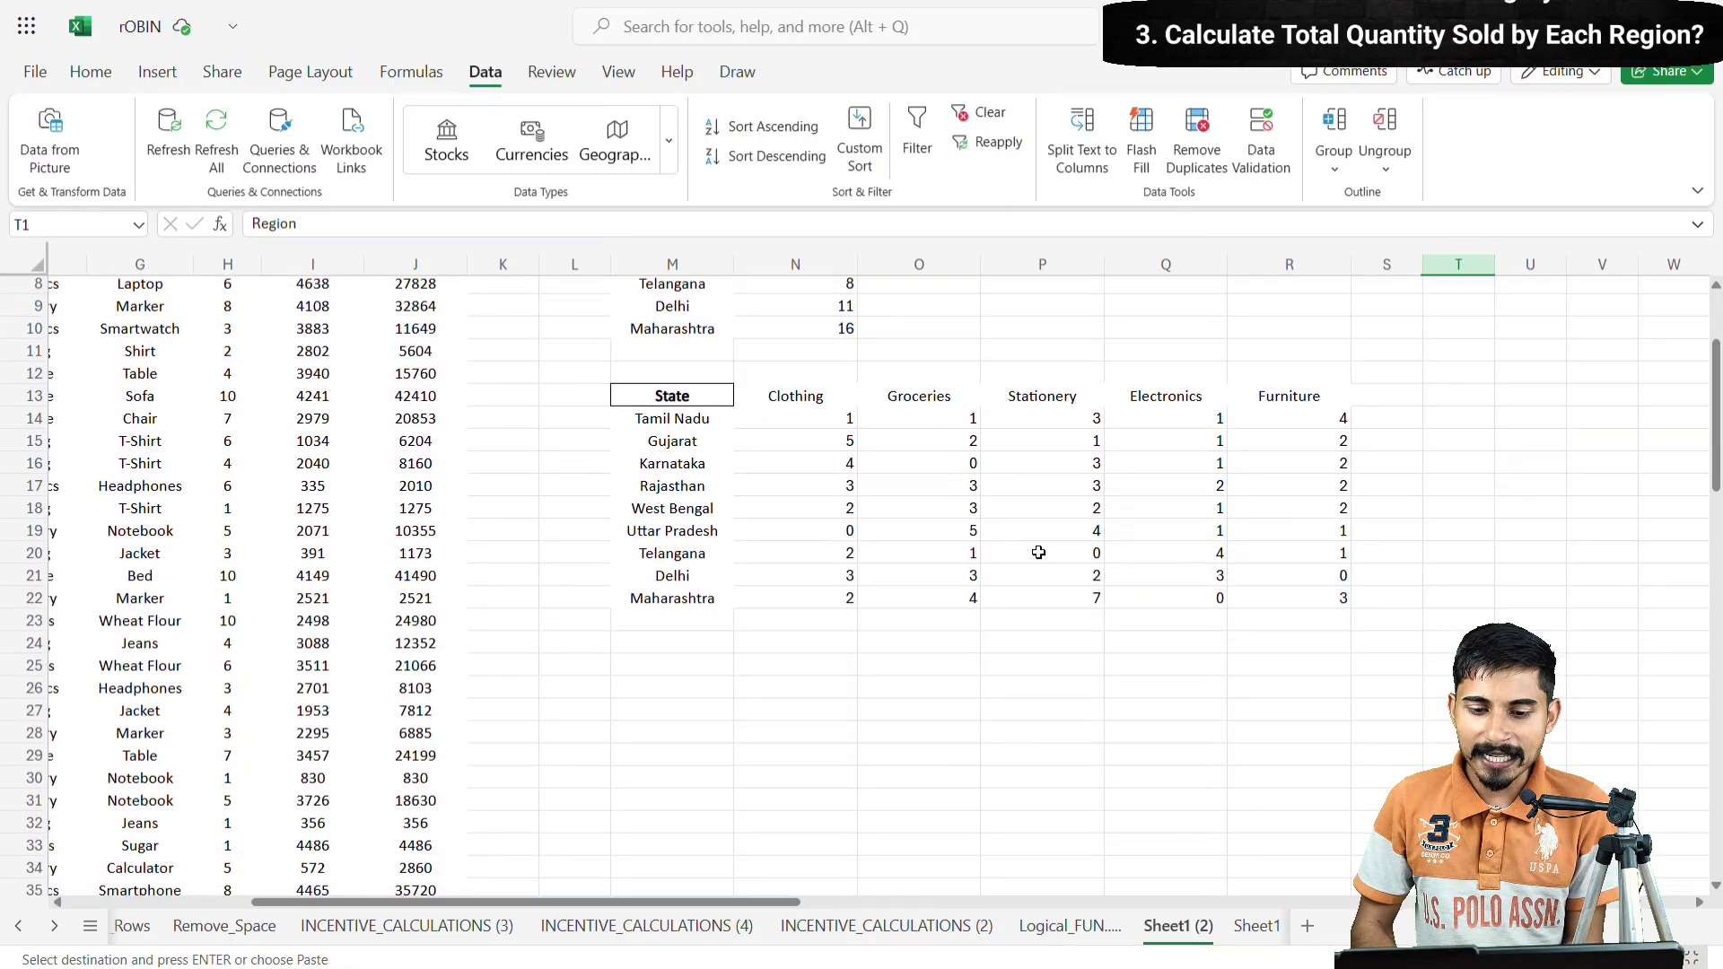
pyautogui.click(684, 640)
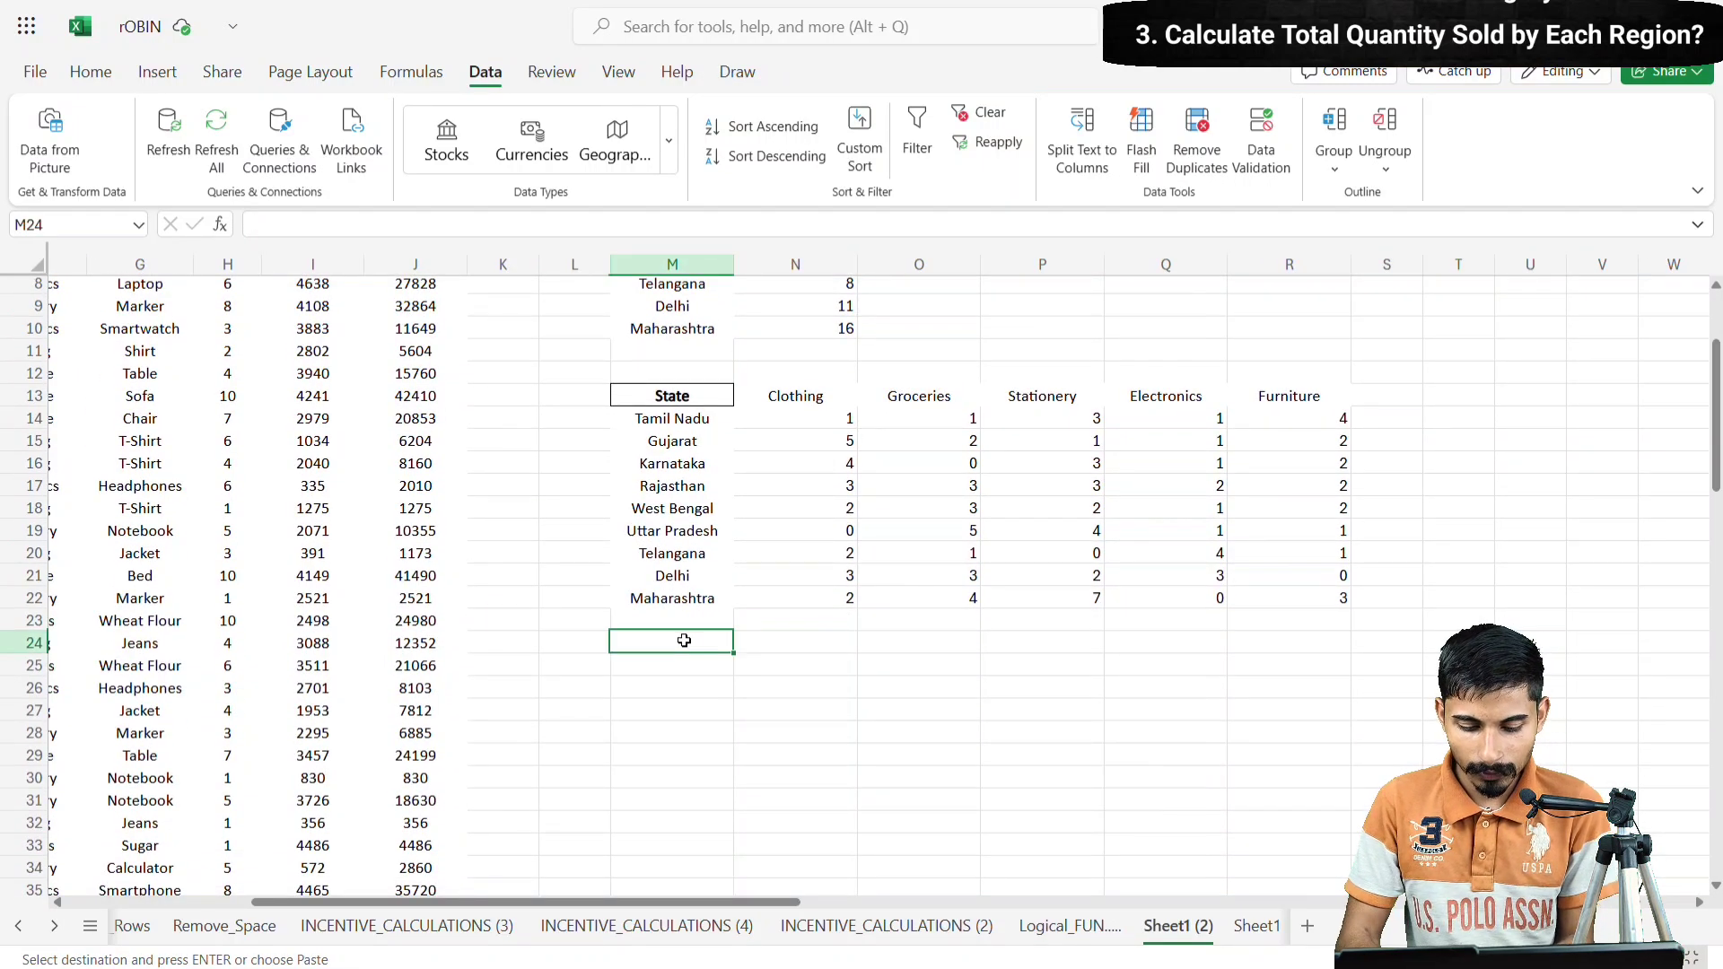
pyautogui.hotkey('ctrl', 'v')
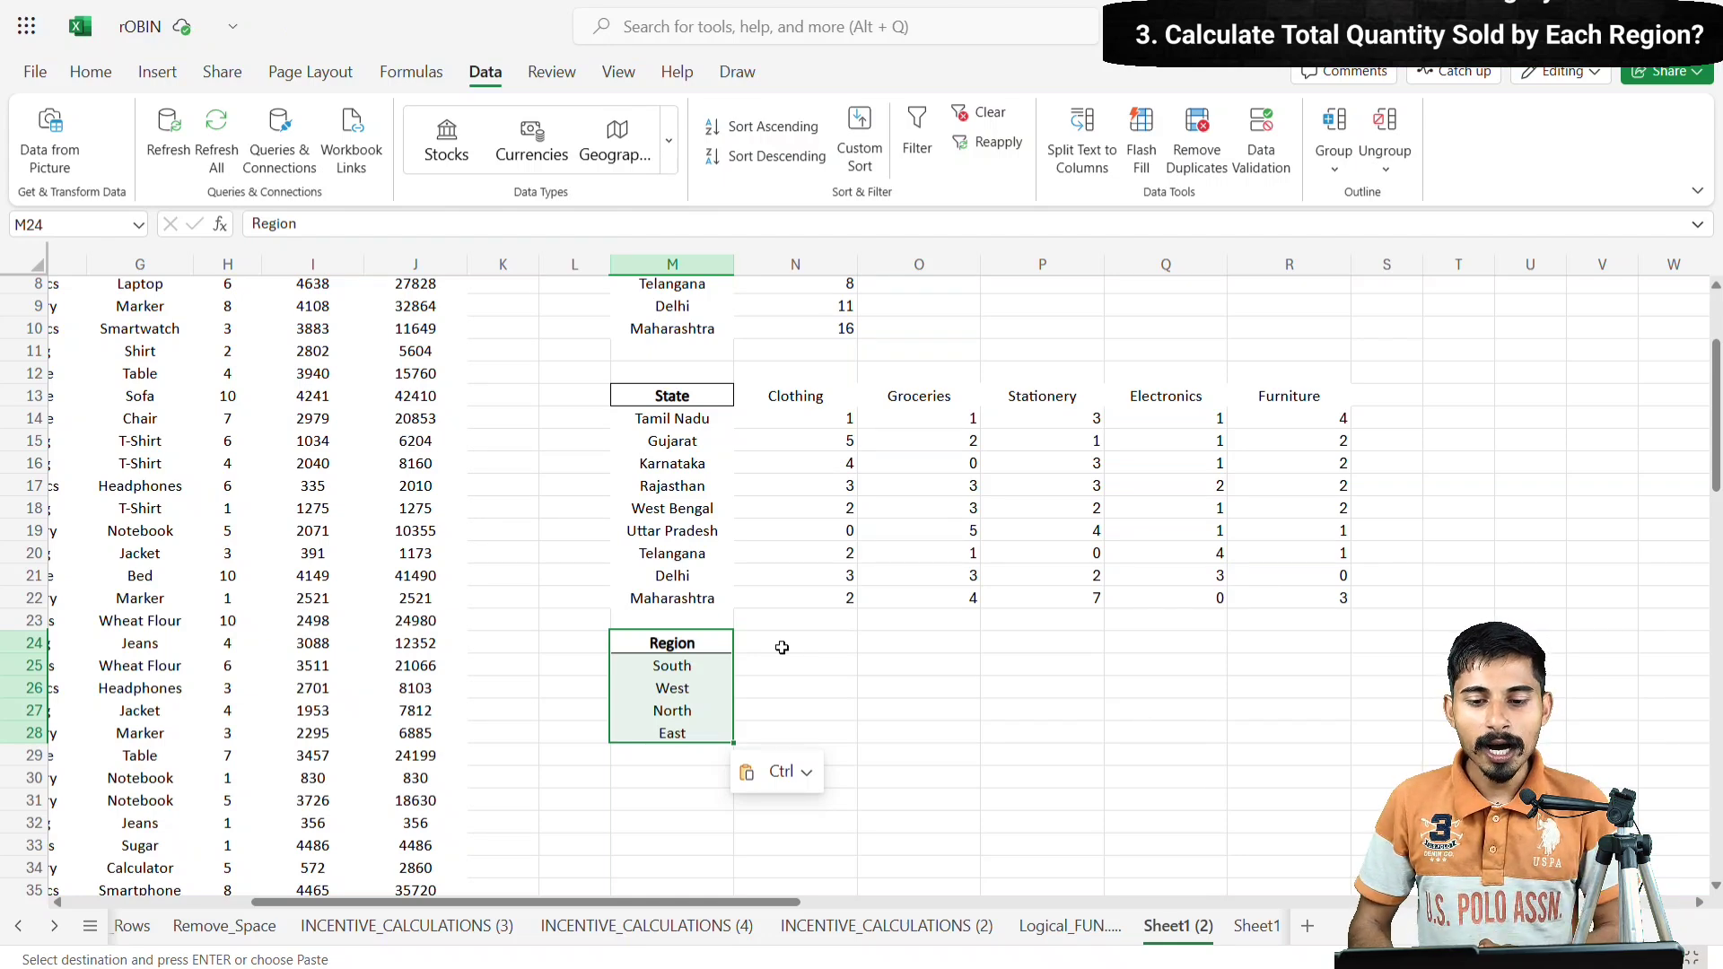
# - Start a SUMIF formula in N25, next to South, using the whole Region column E as its range
pyautogui.scroll(3, 782, 647)
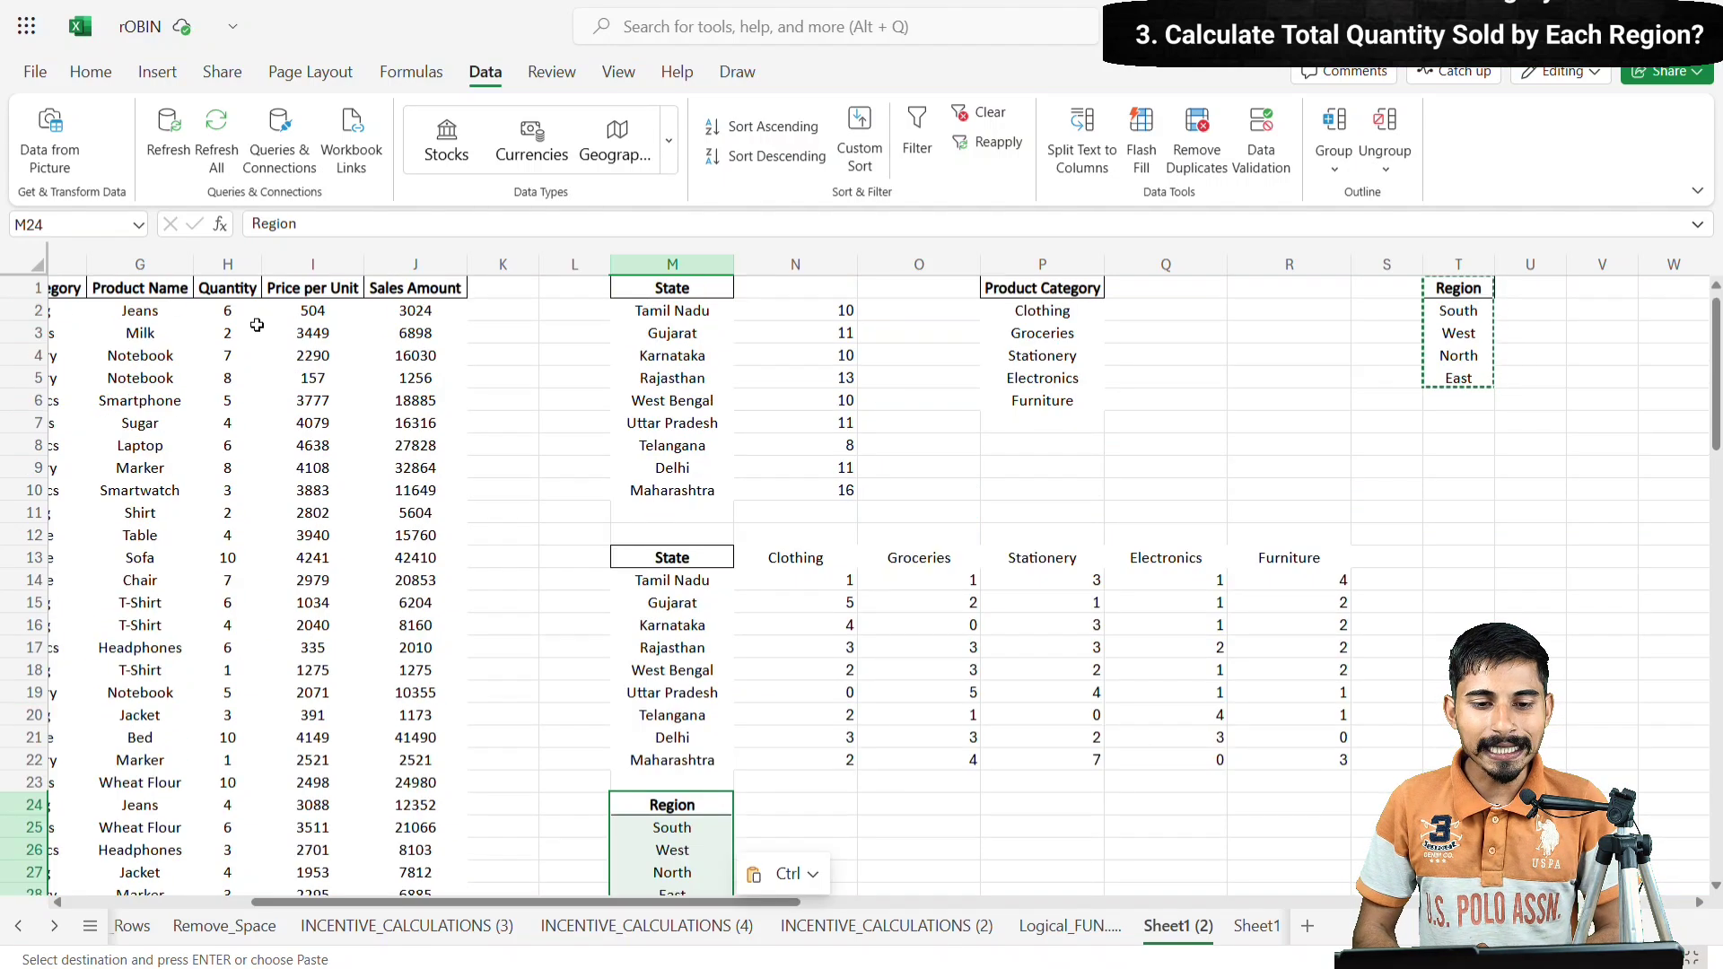
pyautogui.hscroll(-2, 297, 345)
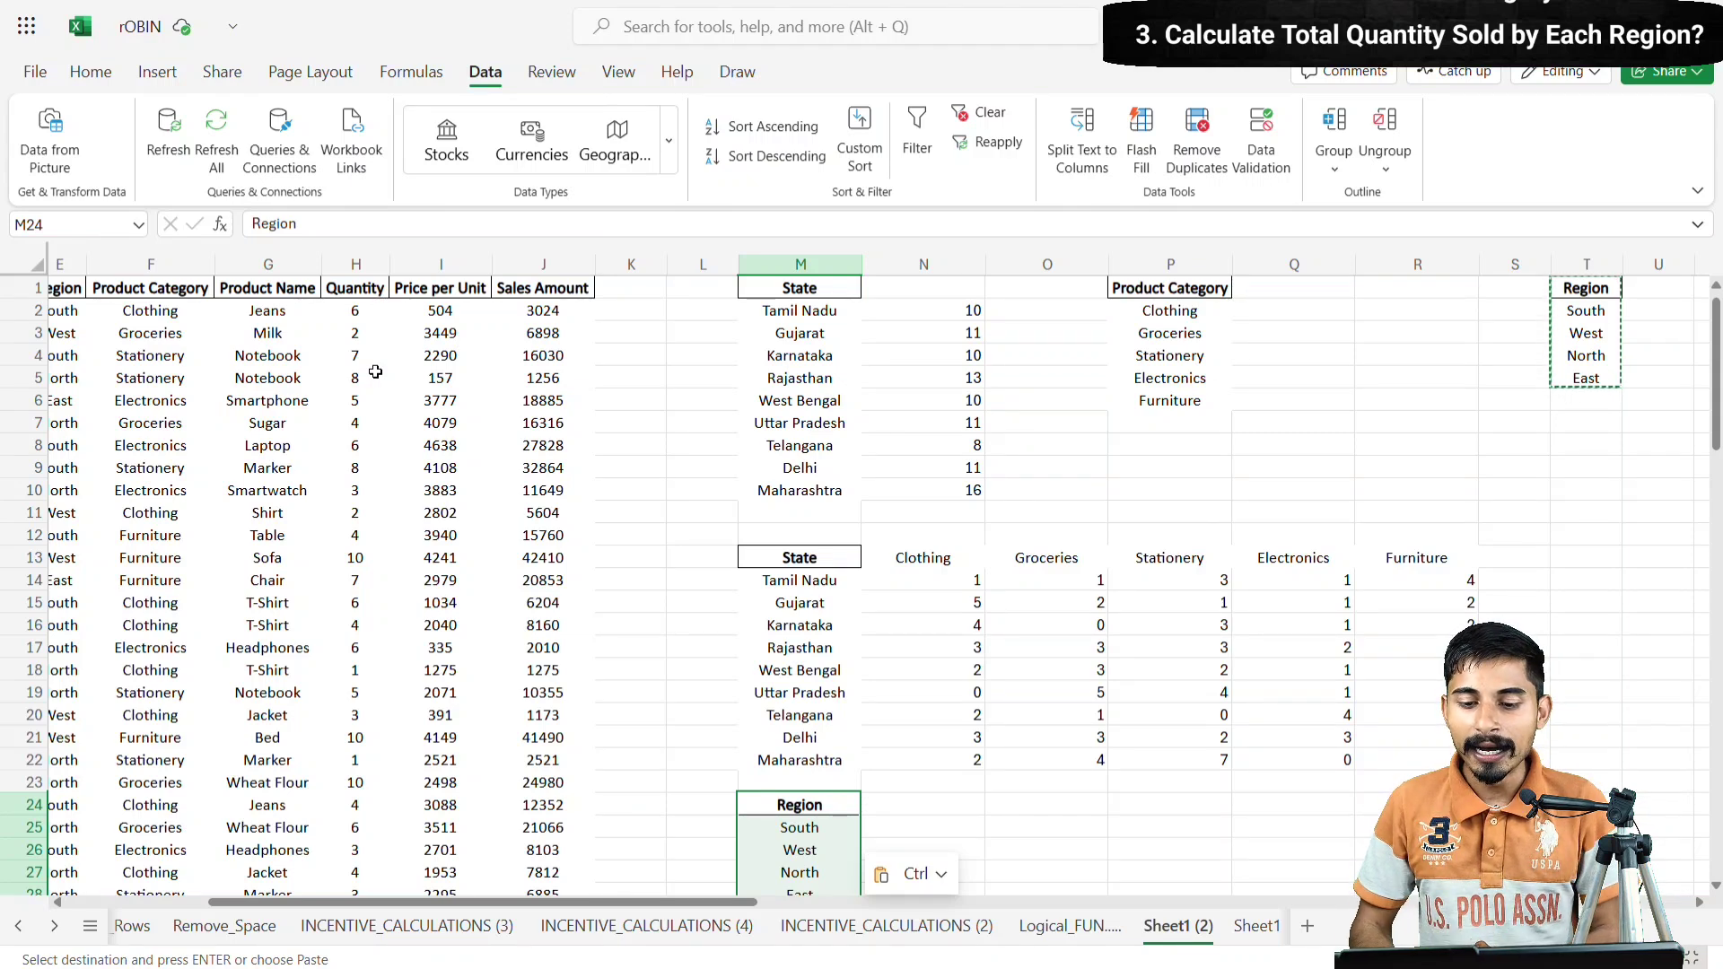
pyautogui.scroll(-2, 375, 371)
pyautogui.hscroll(1, 375, 371)
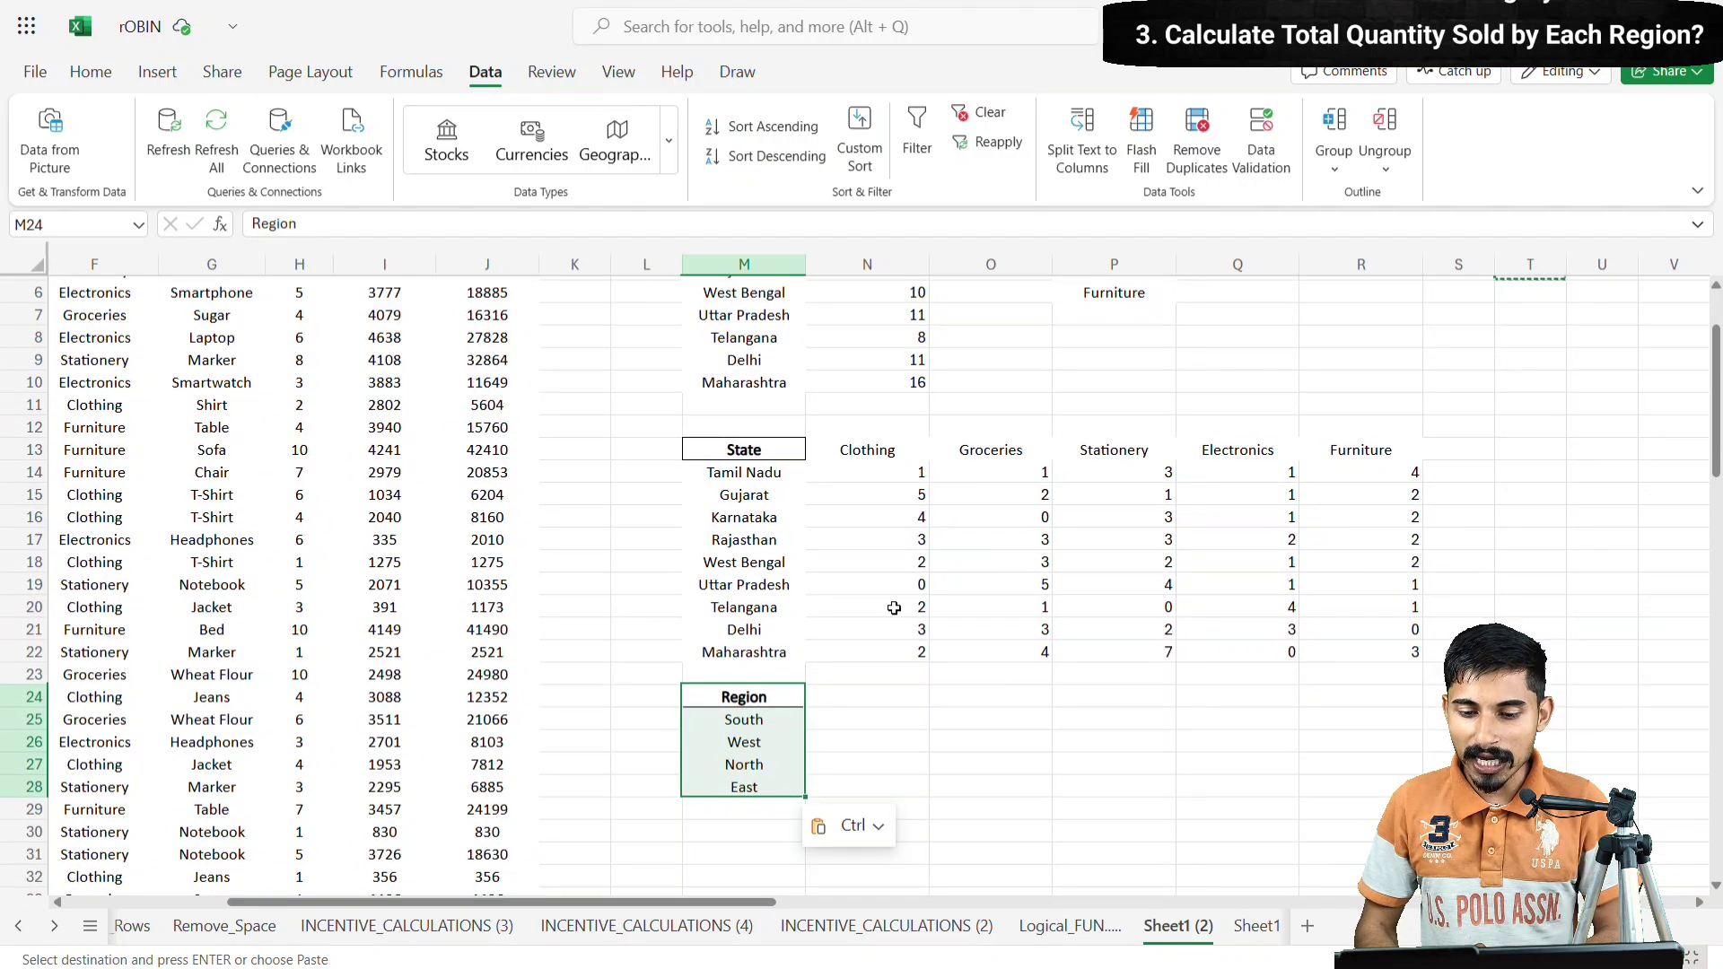
pyautogui.click(834, 719)
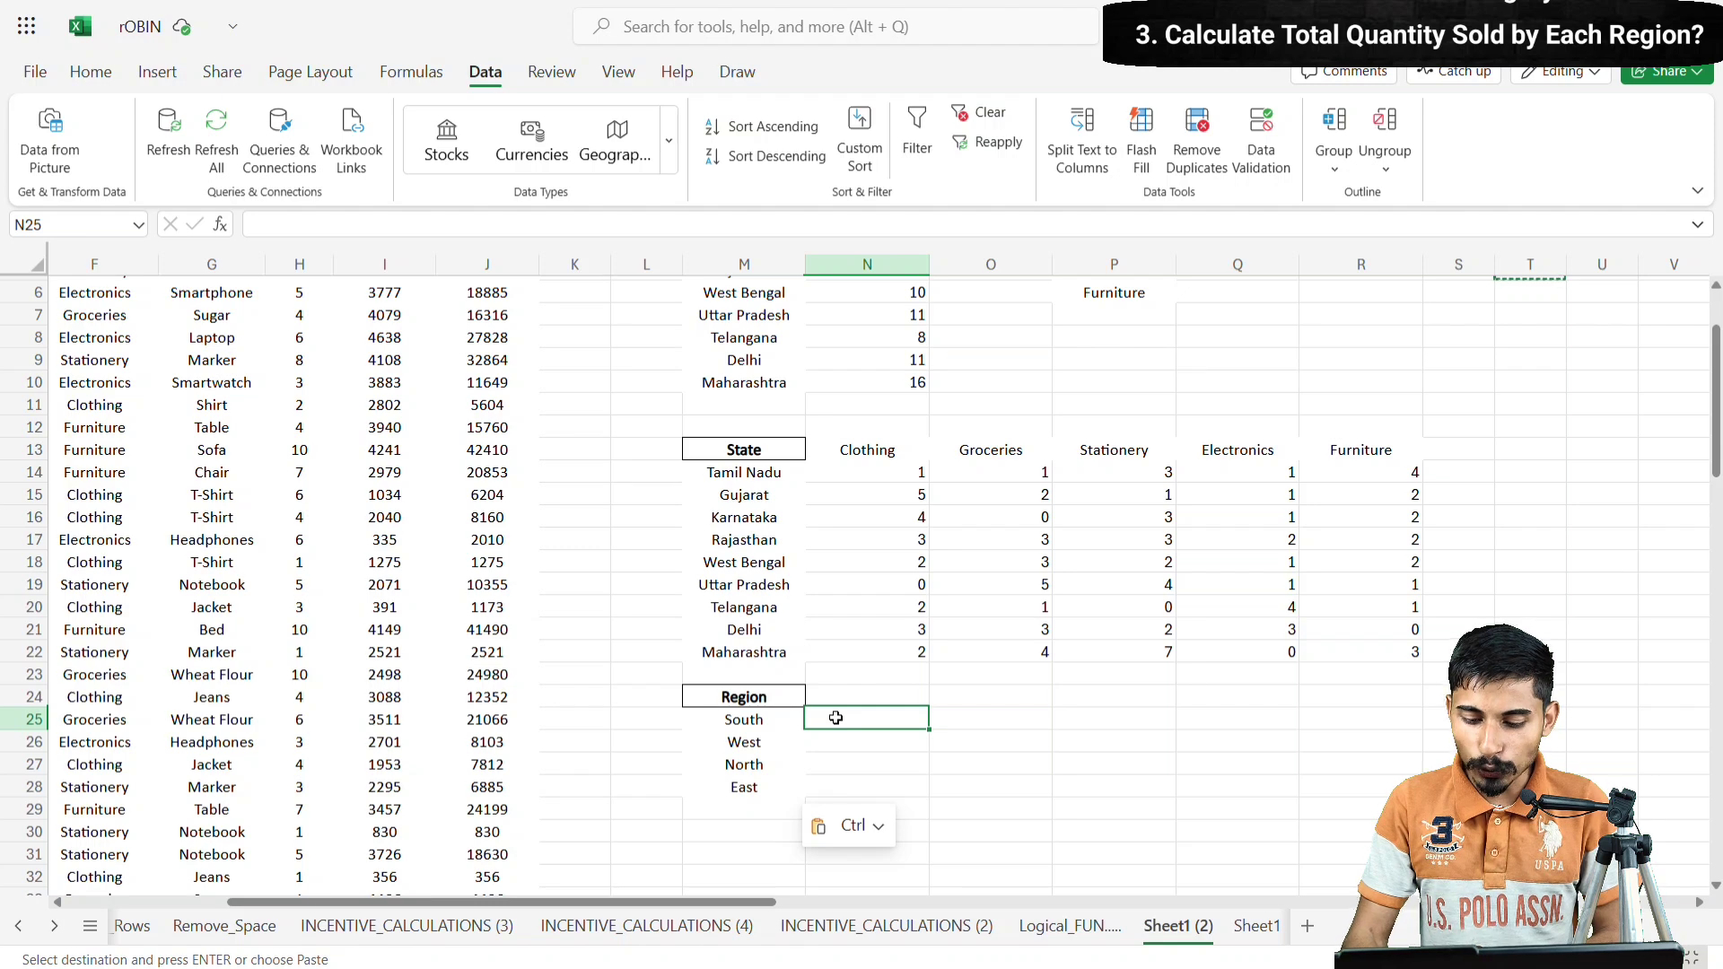
pyautogui.write('=s')
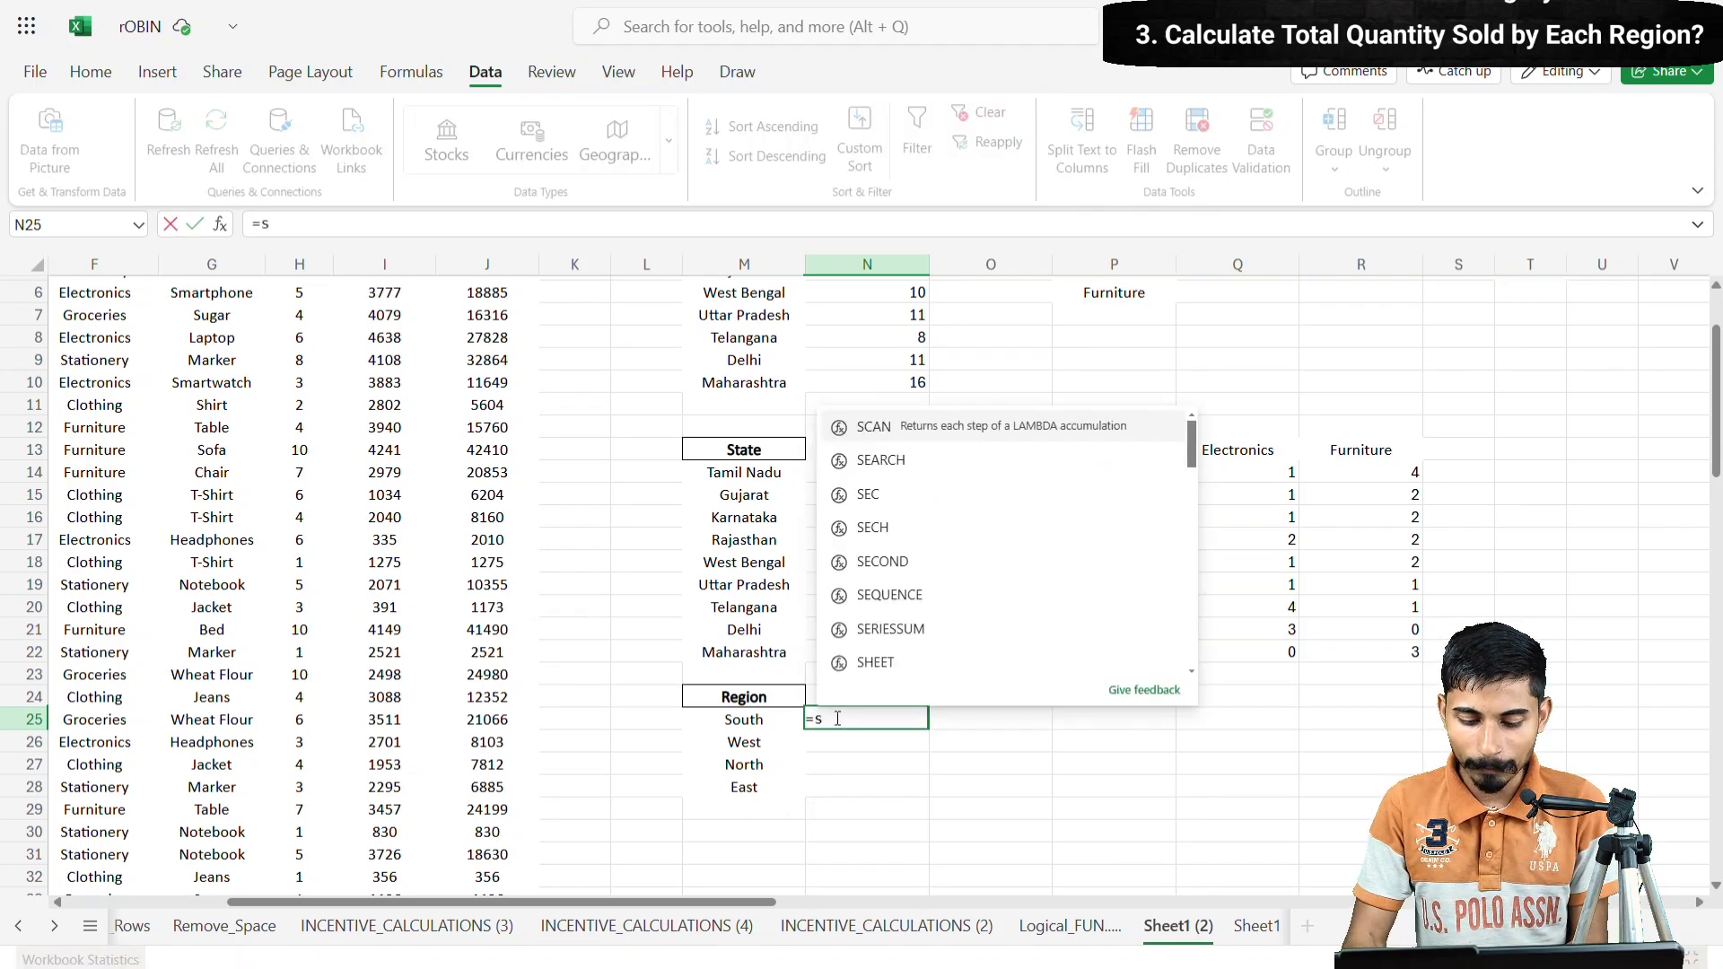
pyautogui.write('um')
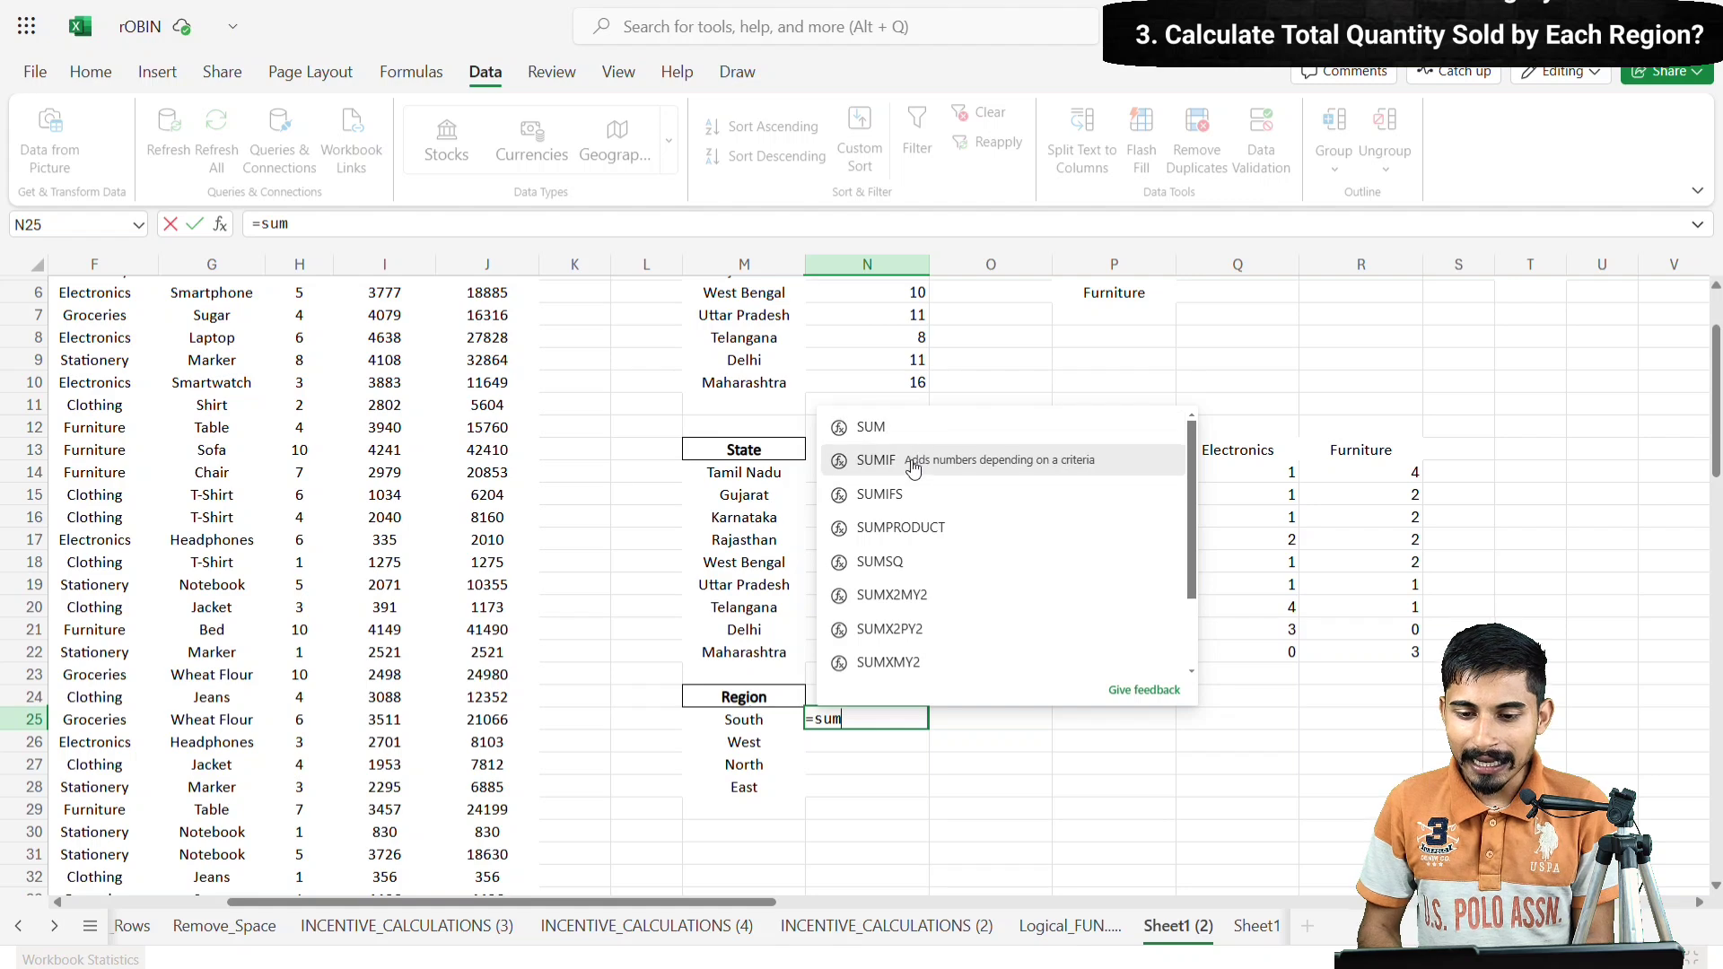
pyautogui.click(912, 469)
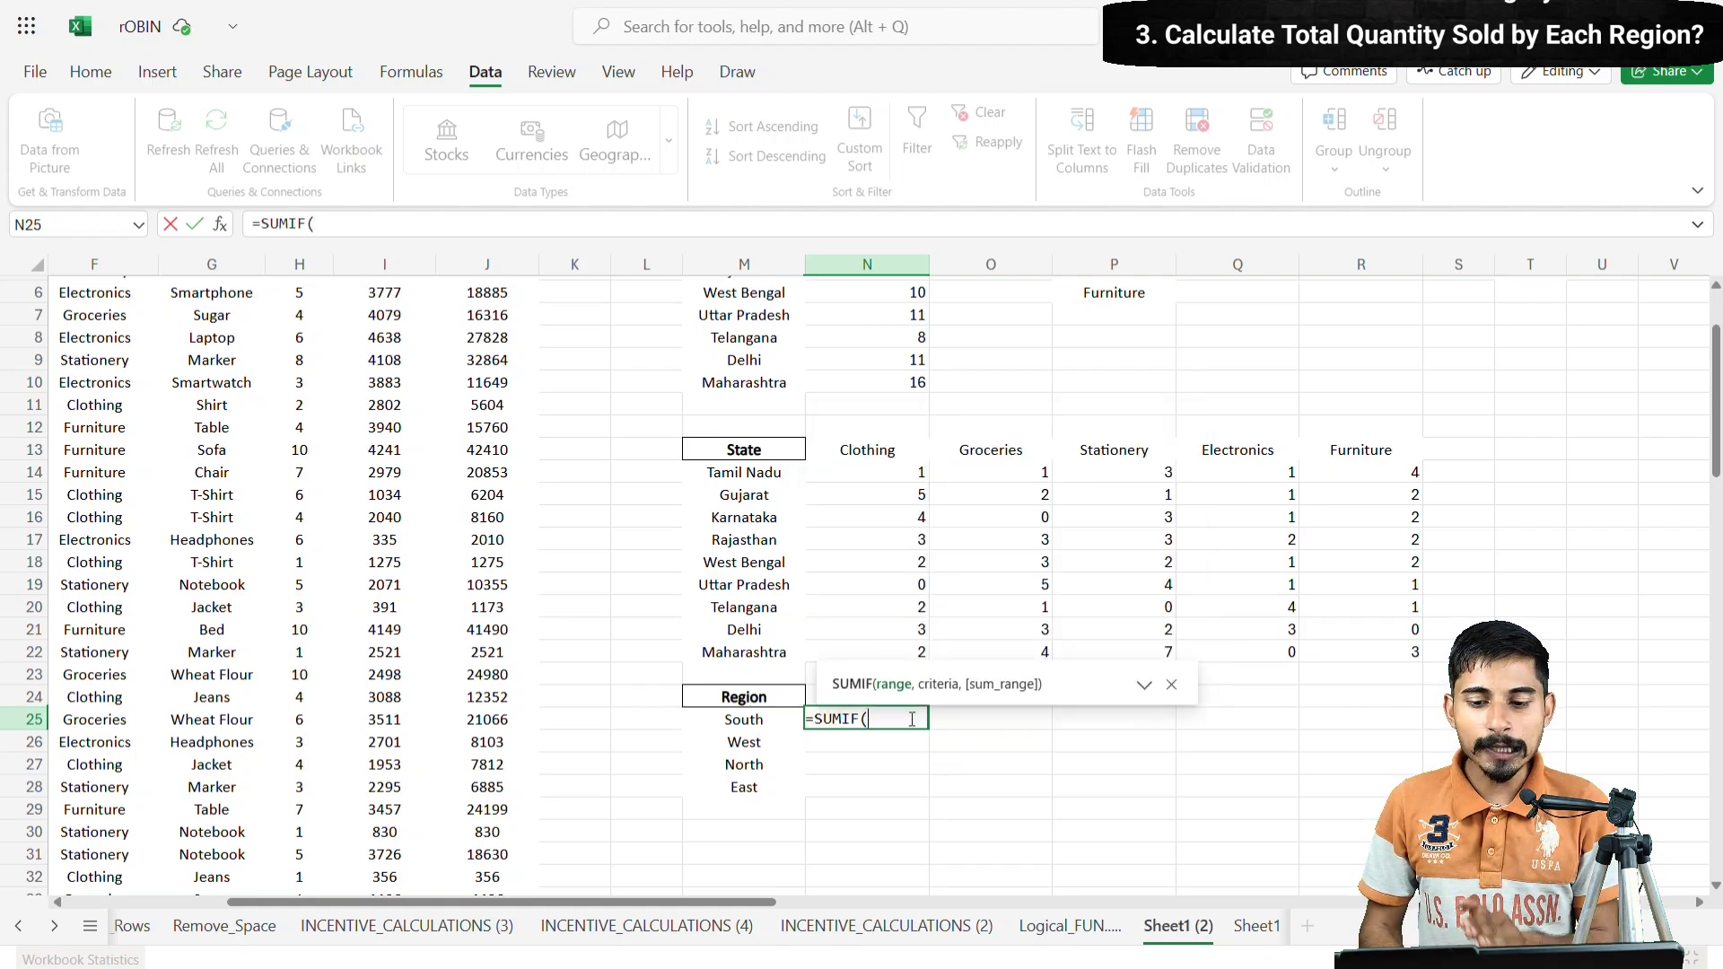
pyautogui.scroll(3, 344, 449)
pyautogui.hscroll(-3, 343, 449)
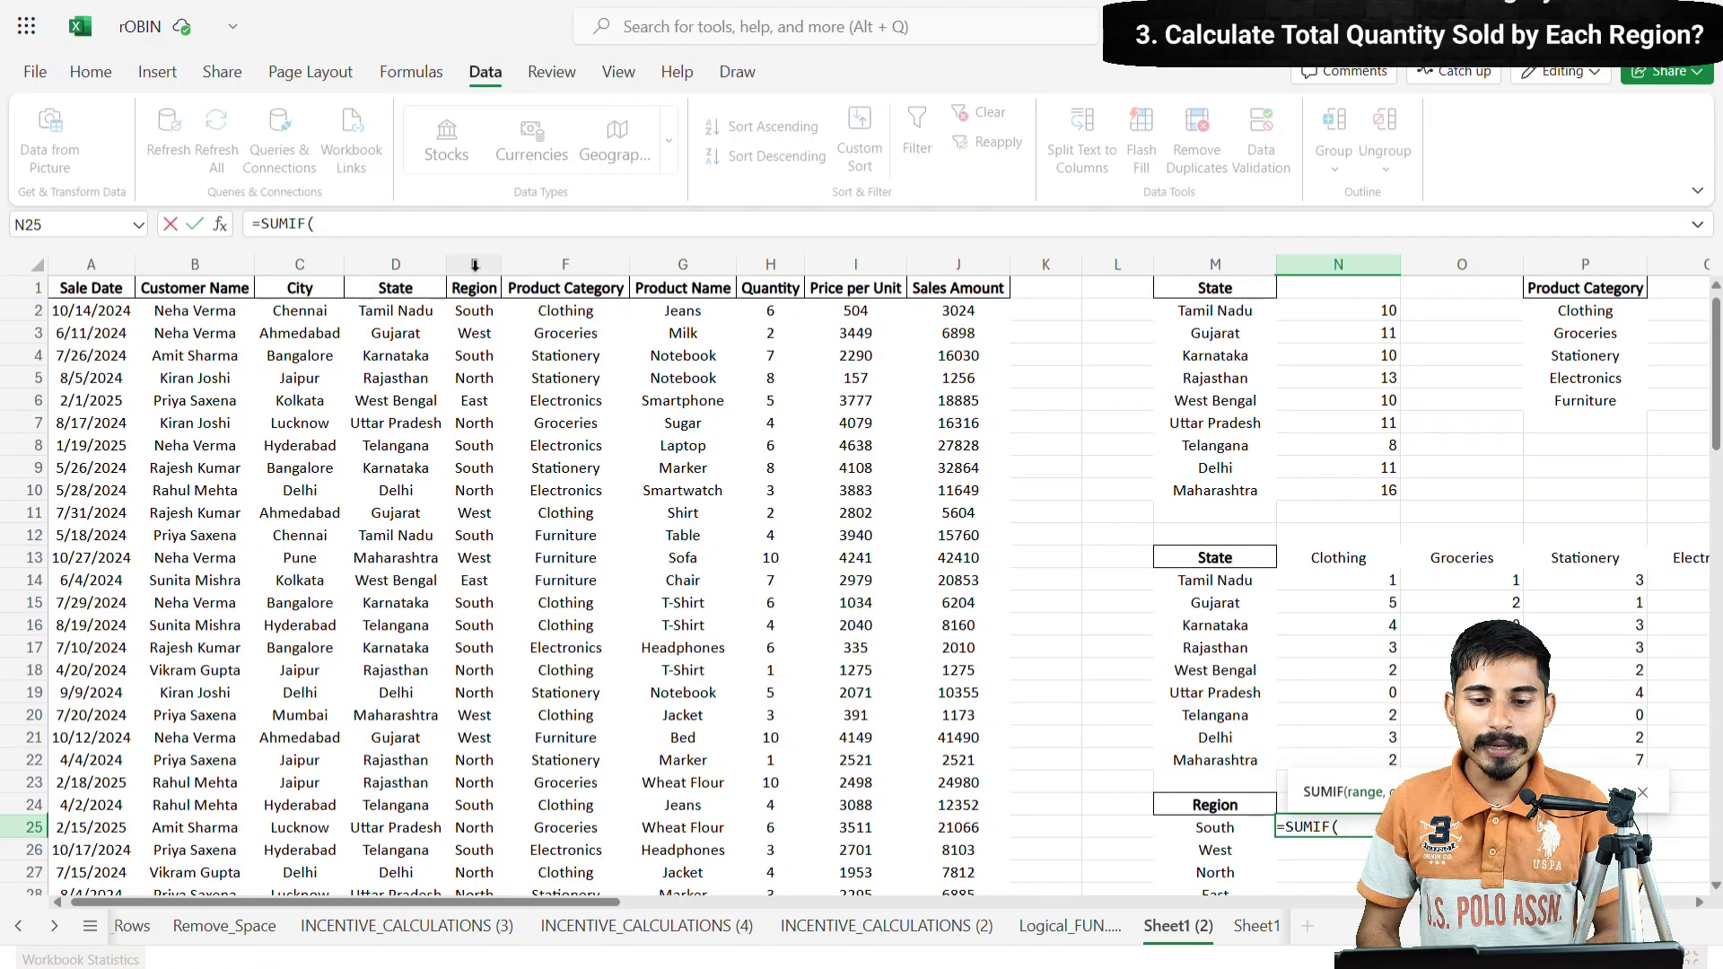
pyautogui.click(475, 265)
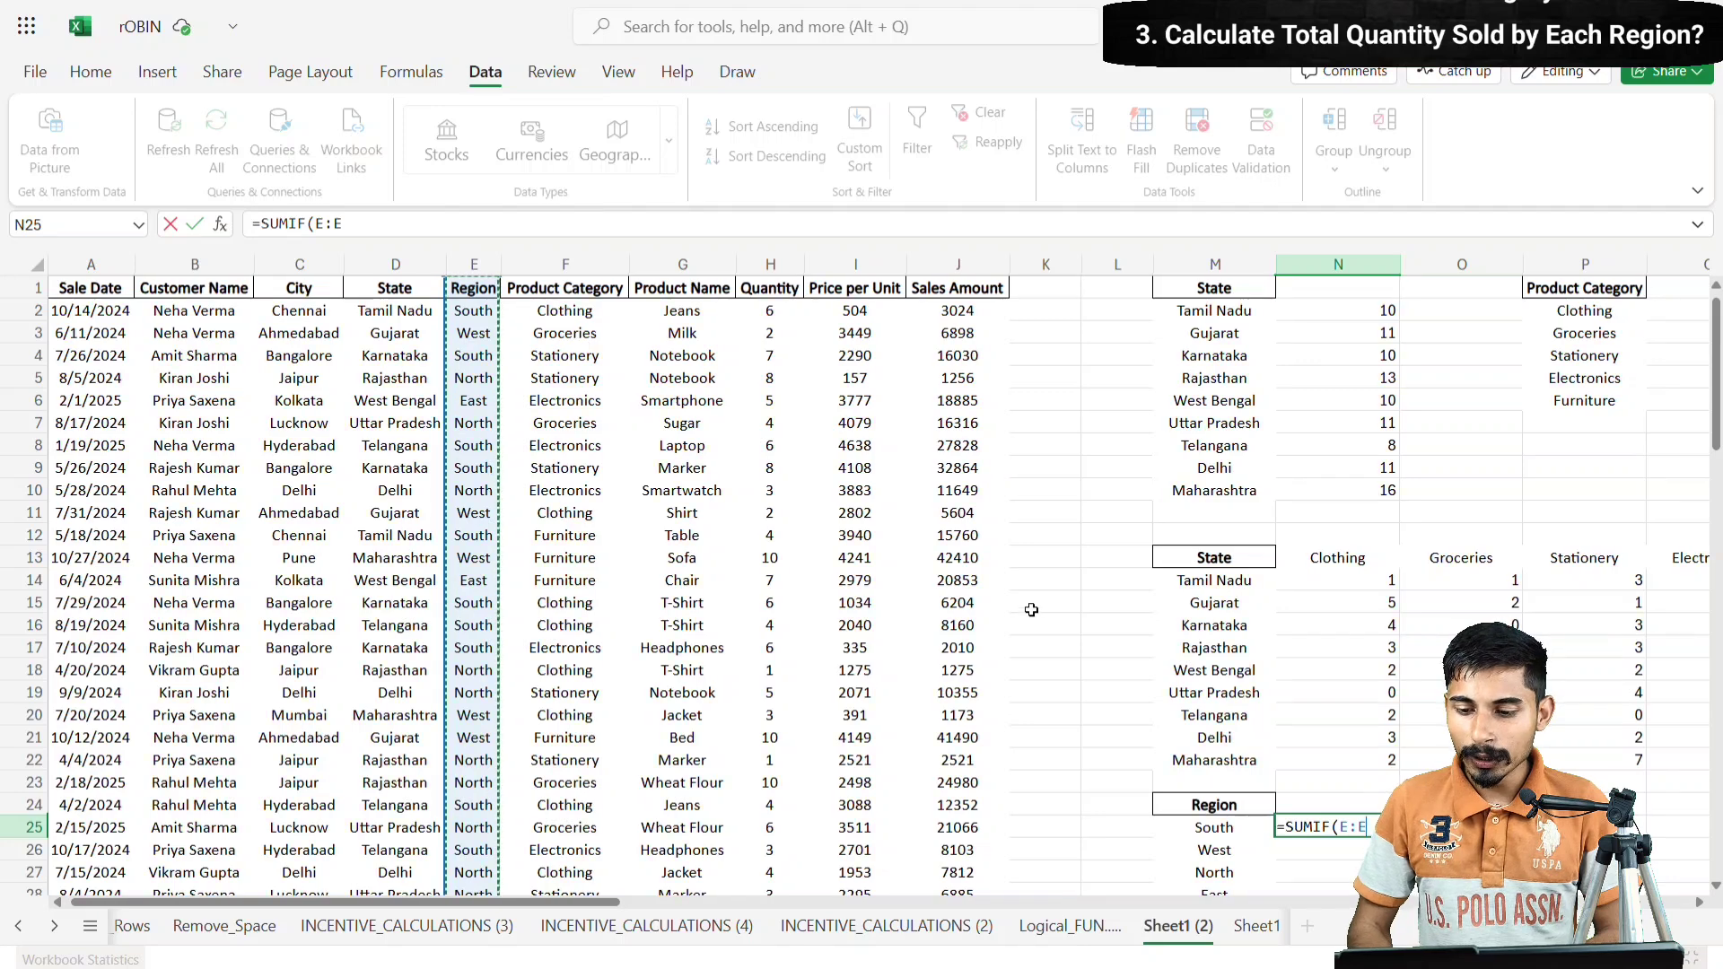
# - Complete the N25 SUMIF formula with M25 as the criteria and the whole Quantity column H as the sum range
pyautogui.hscroll(3, 1032, 610)
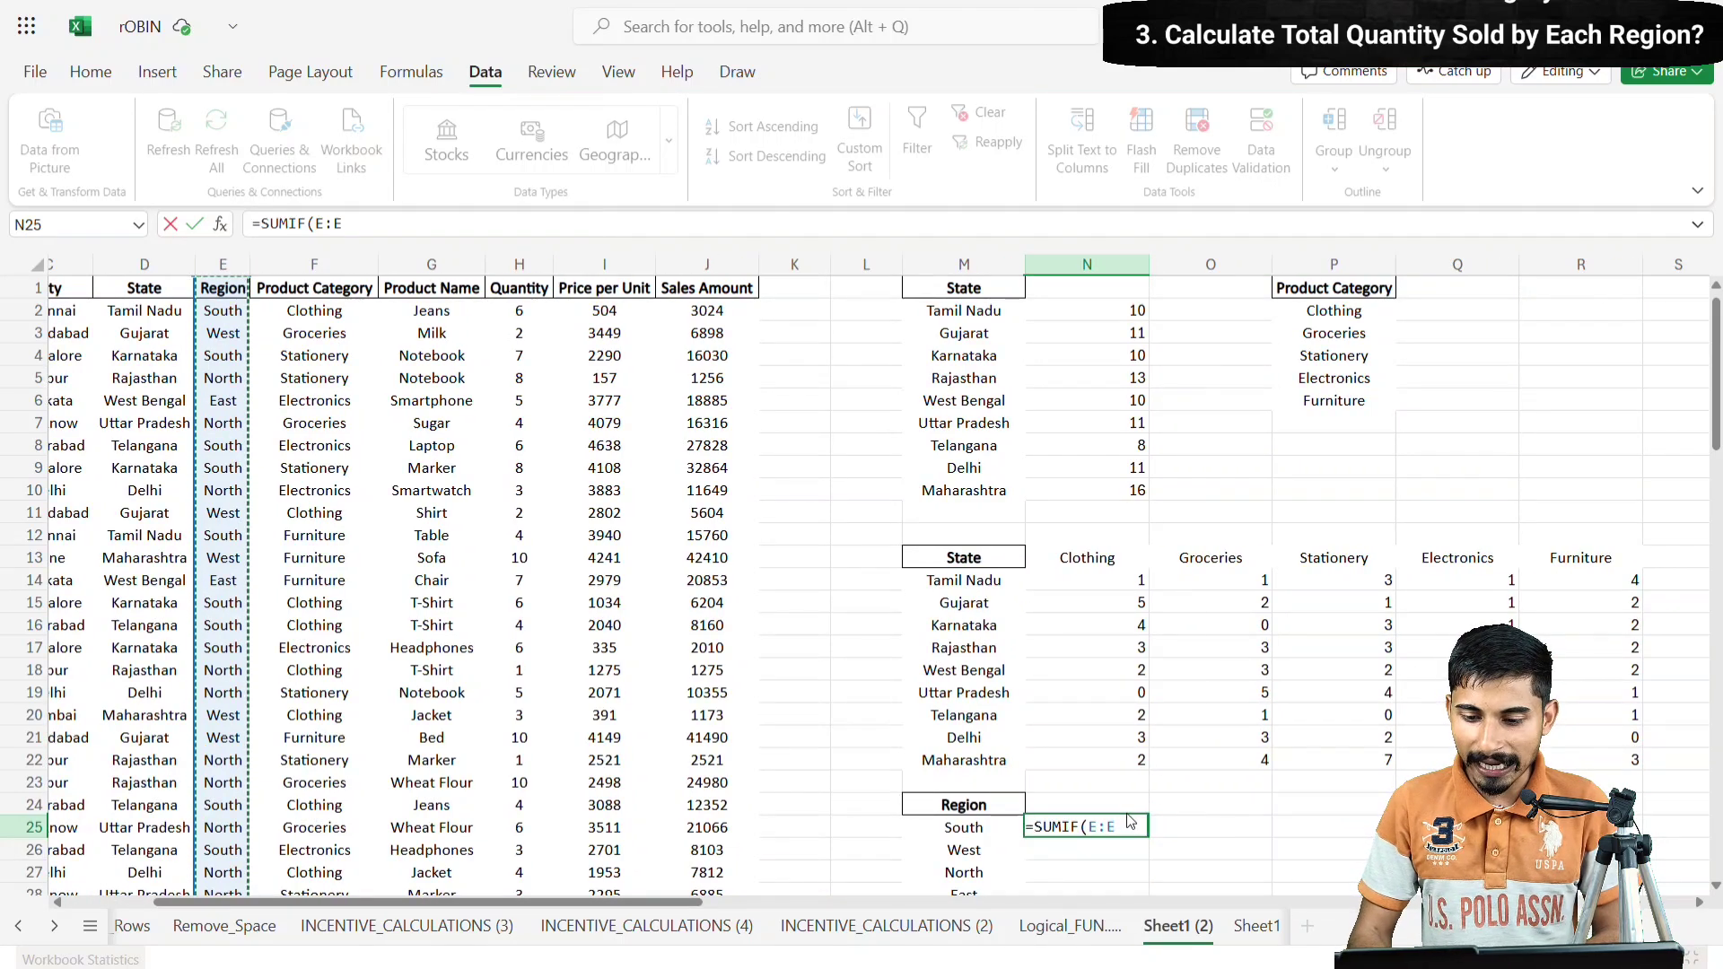
pyautogui.write(',')
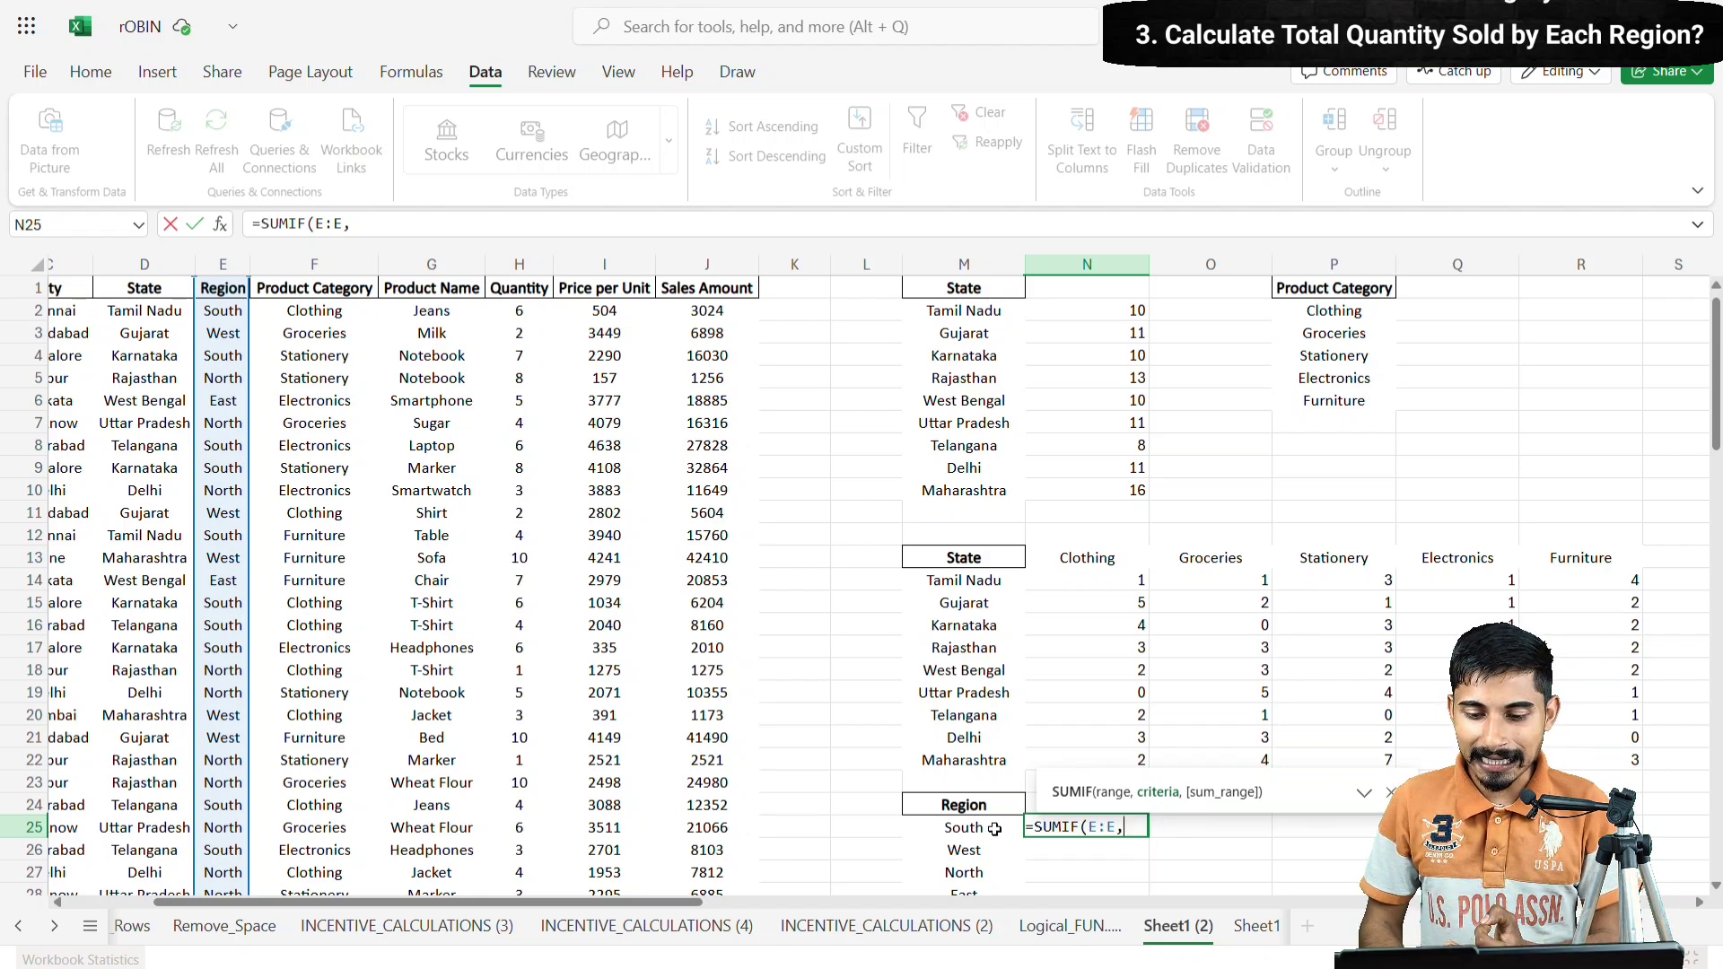
pyautogui.click(994, 828)
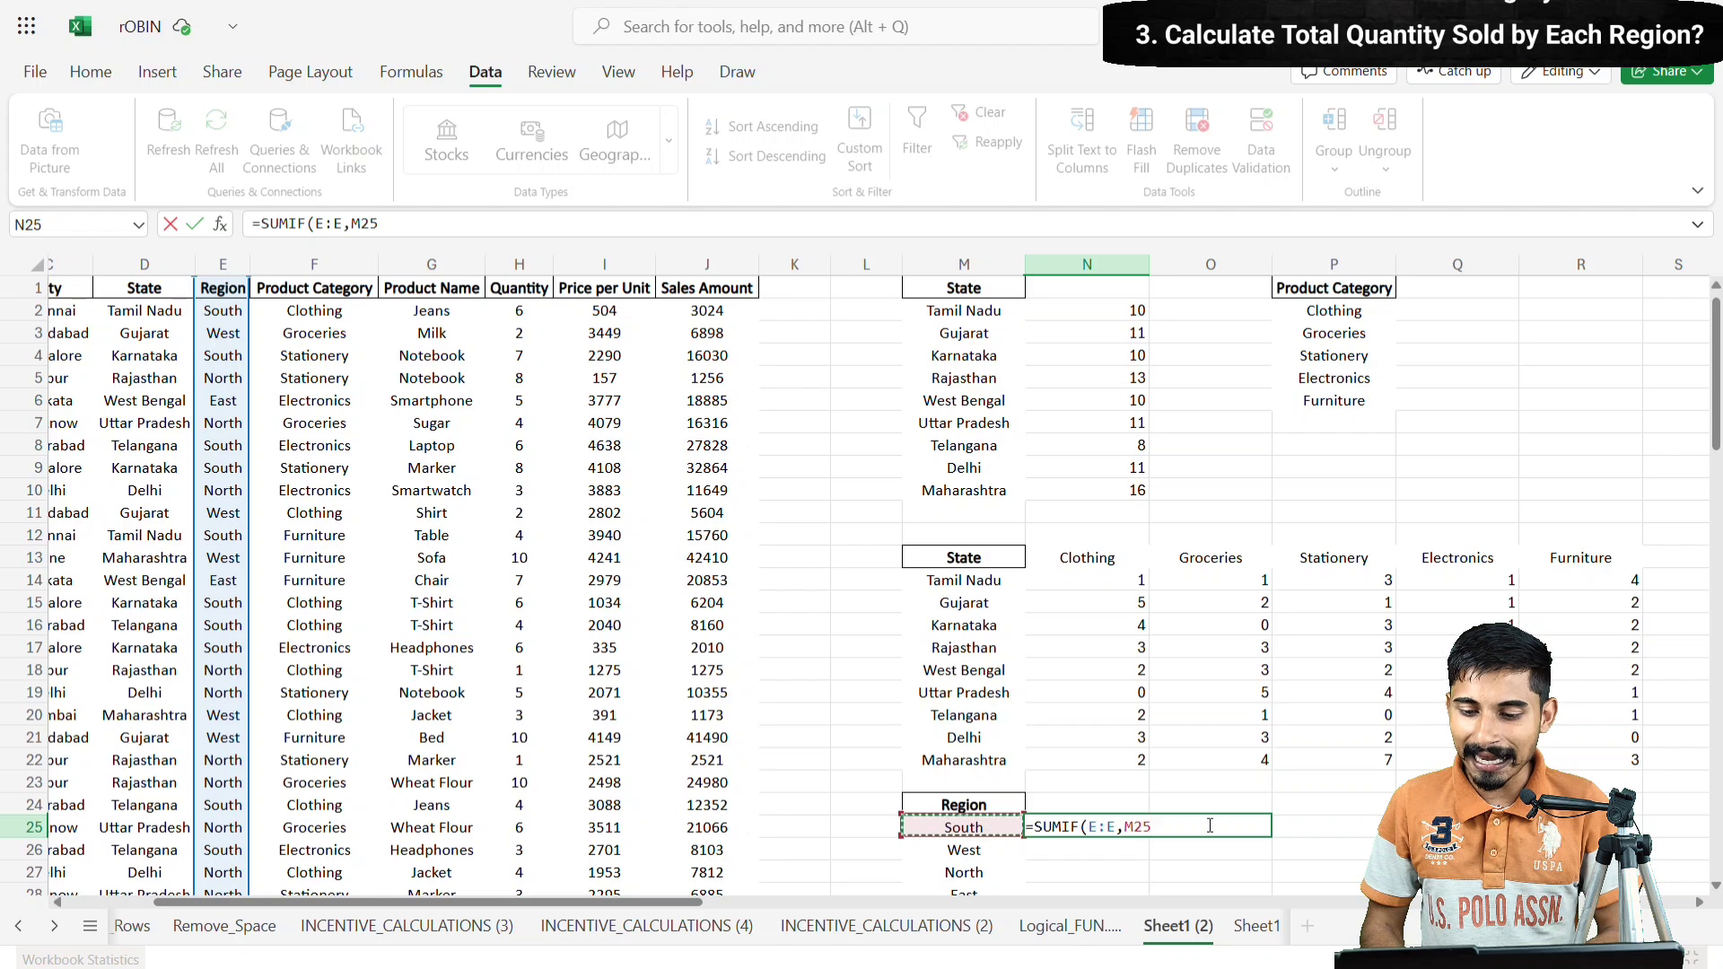
pyautogui.write(',')
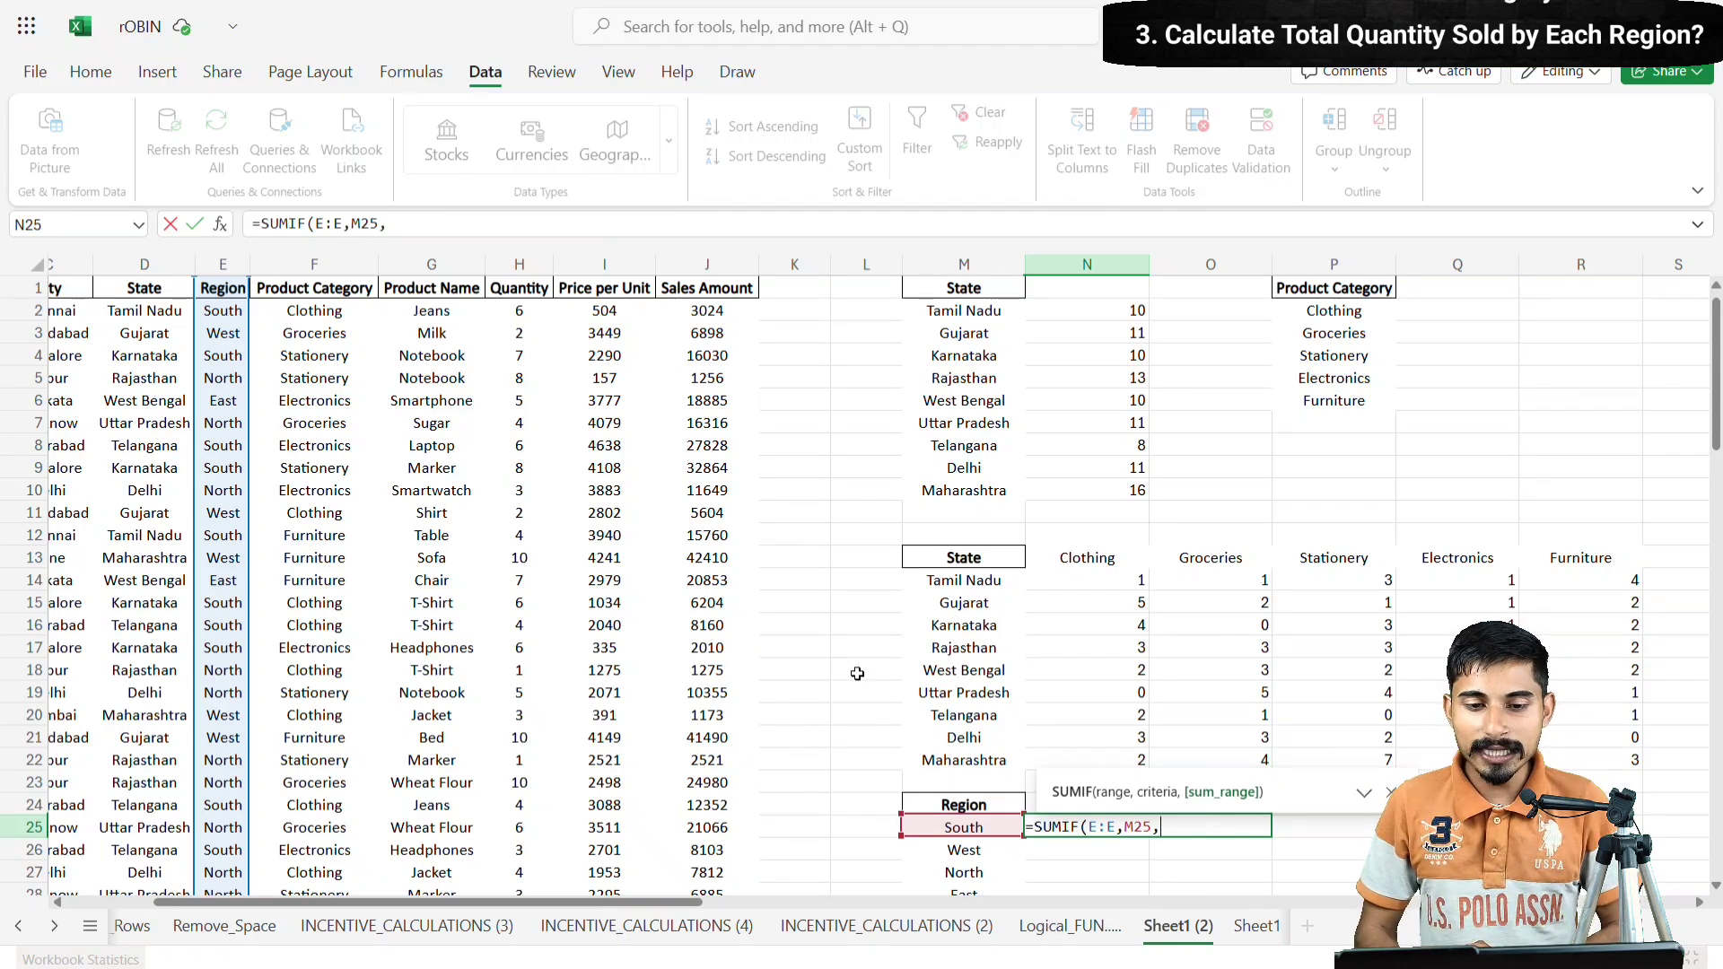
pyautogui.click(520, 265)
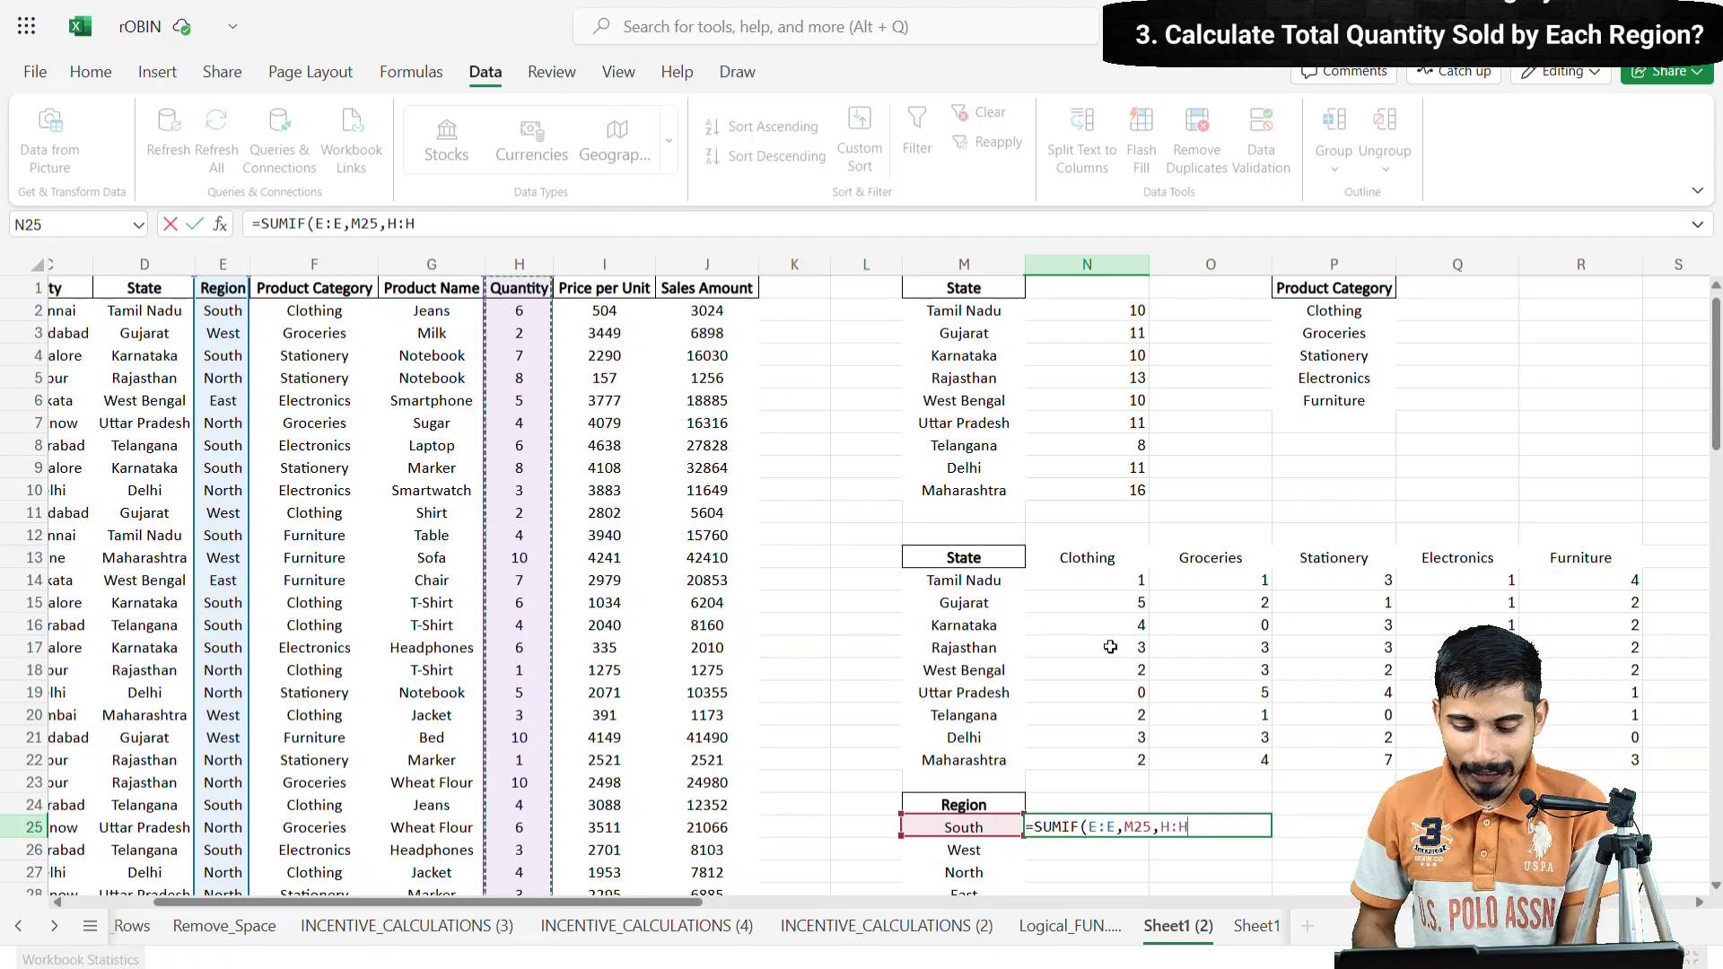
pyautogui.write(')')
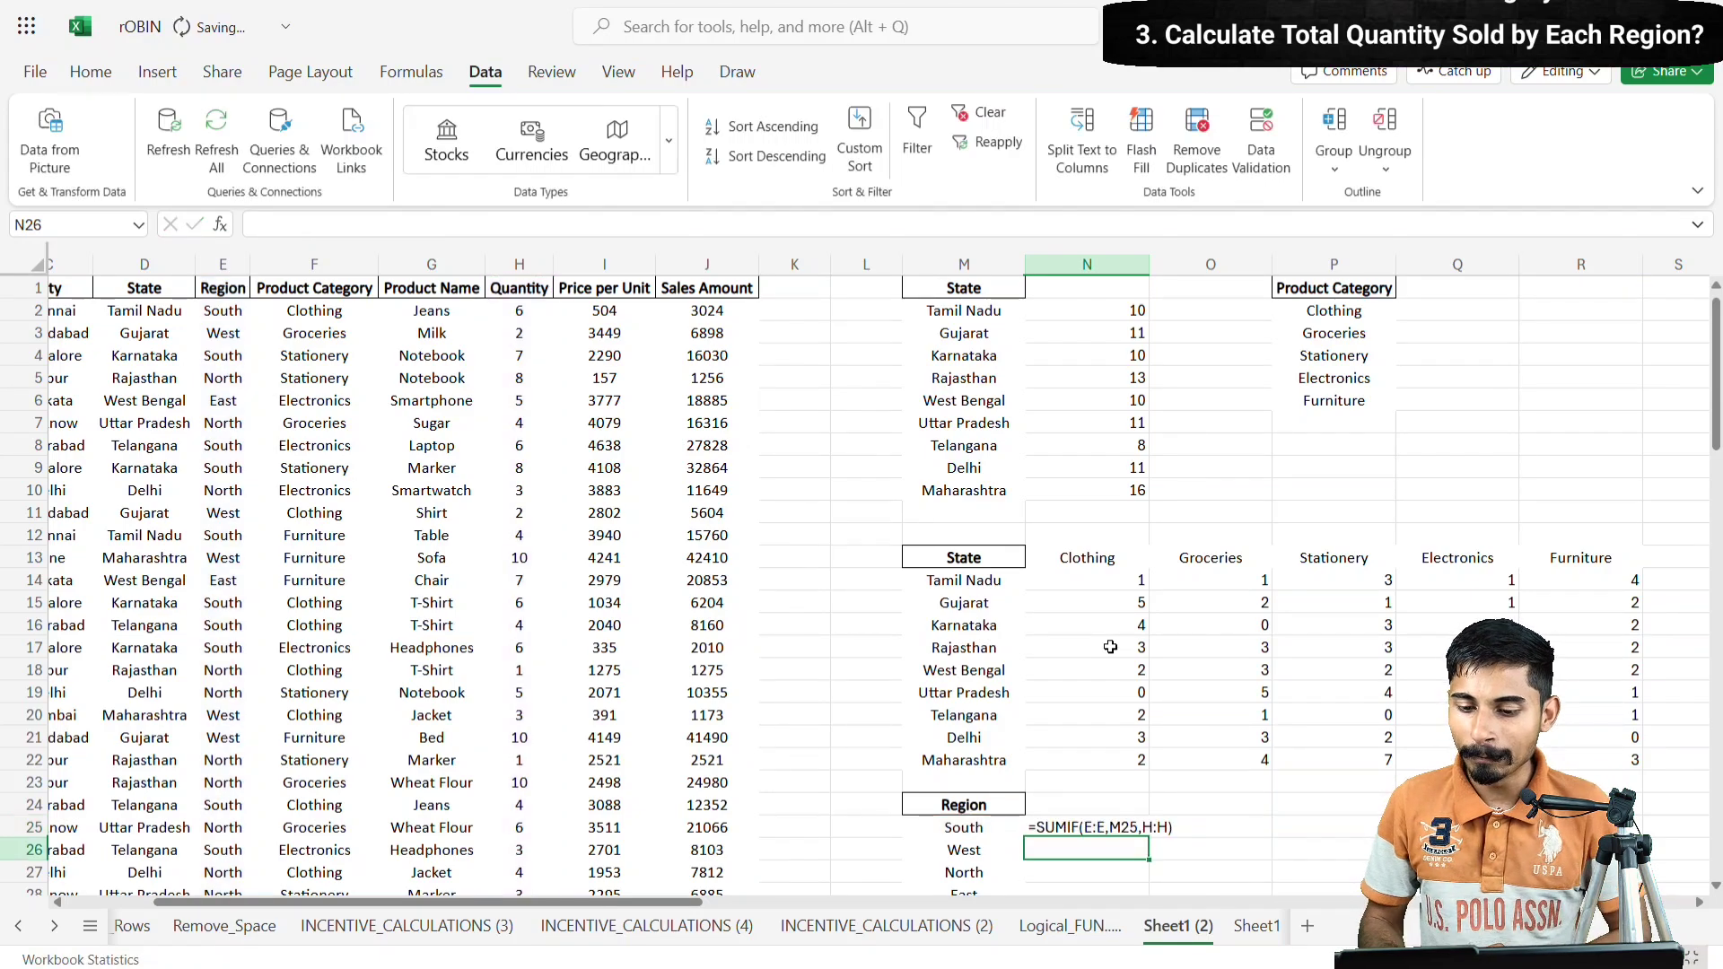
pyautogui.press('Return')
# - Fill the N25 formula down to N28 to cover all the regions in the table
pyautogui.scroll(-1, 1110, 803)
pyautogui.scroll(-3, 1110, 803)
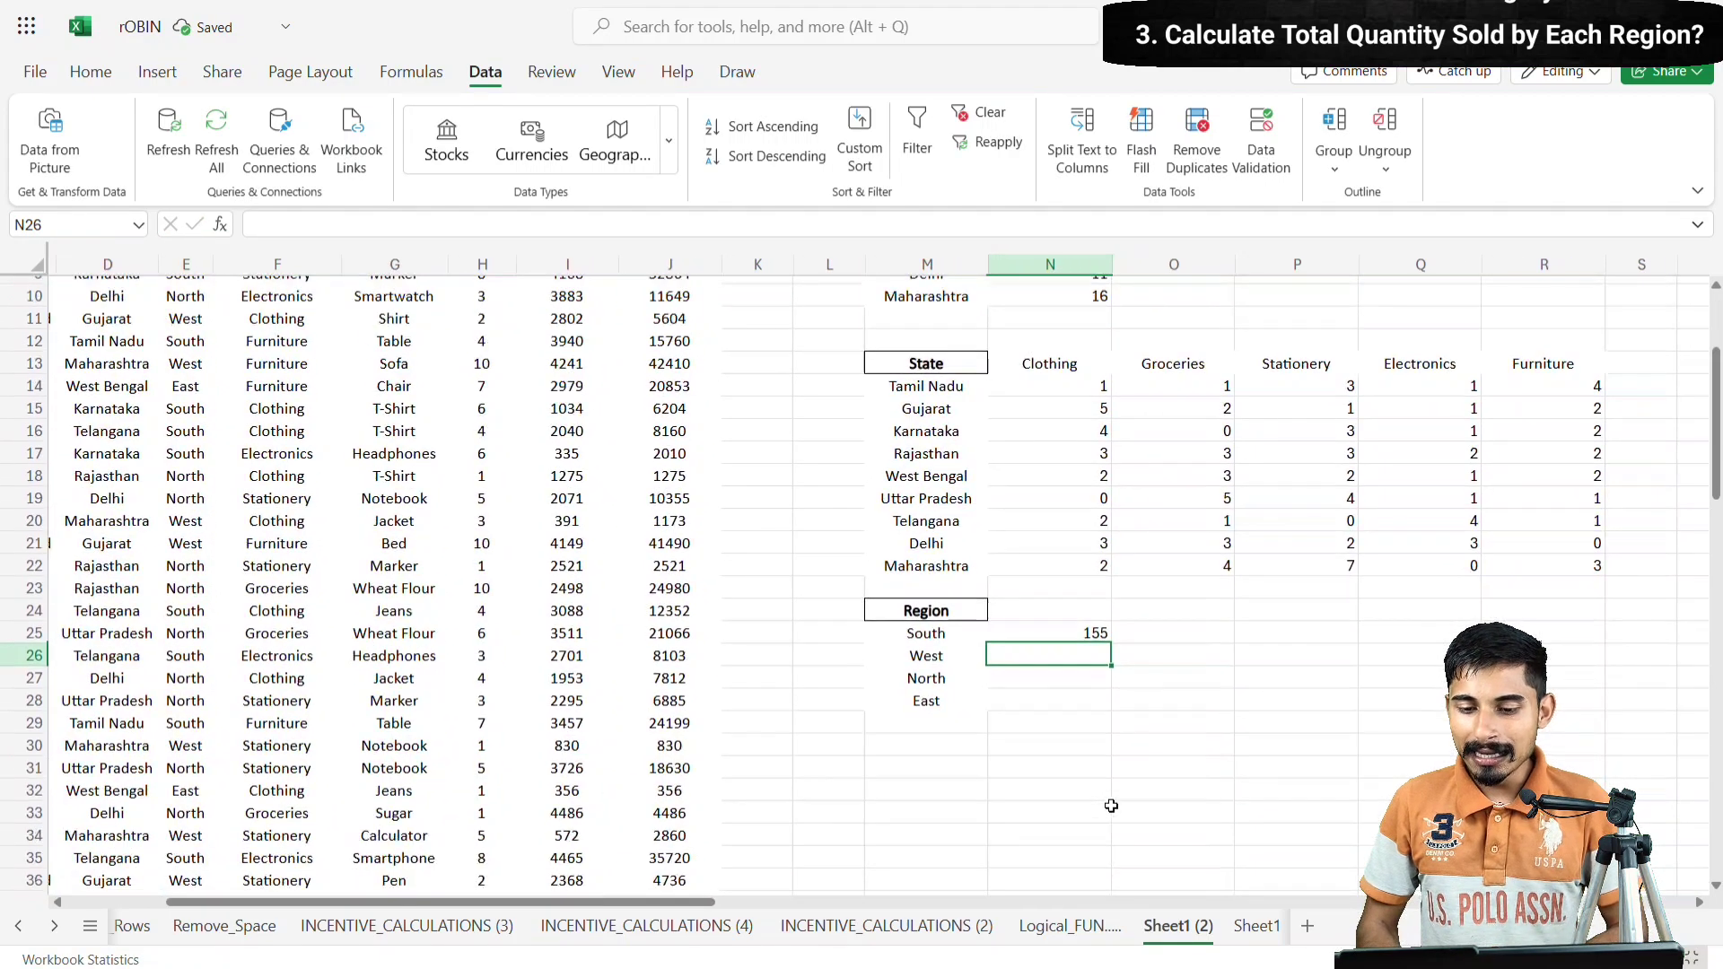
pyautogui.click(1095, 634)
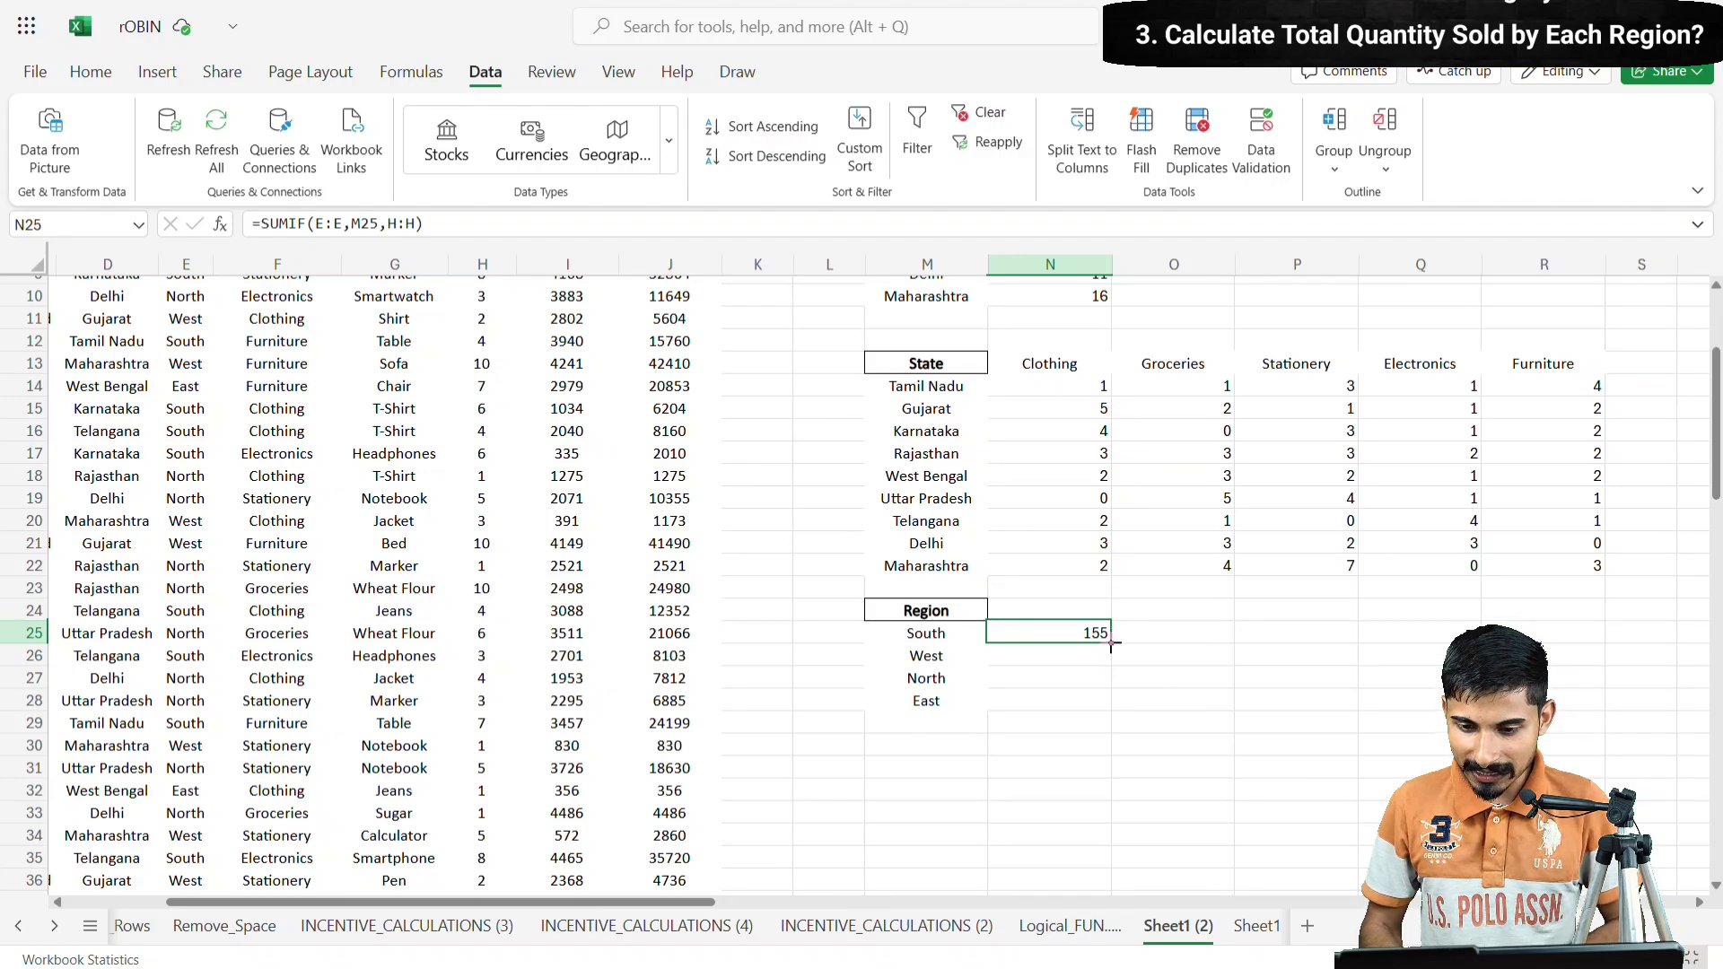
pyautogui.moveTo(1111, 643); pyautogui.dragTo(1104, 705)
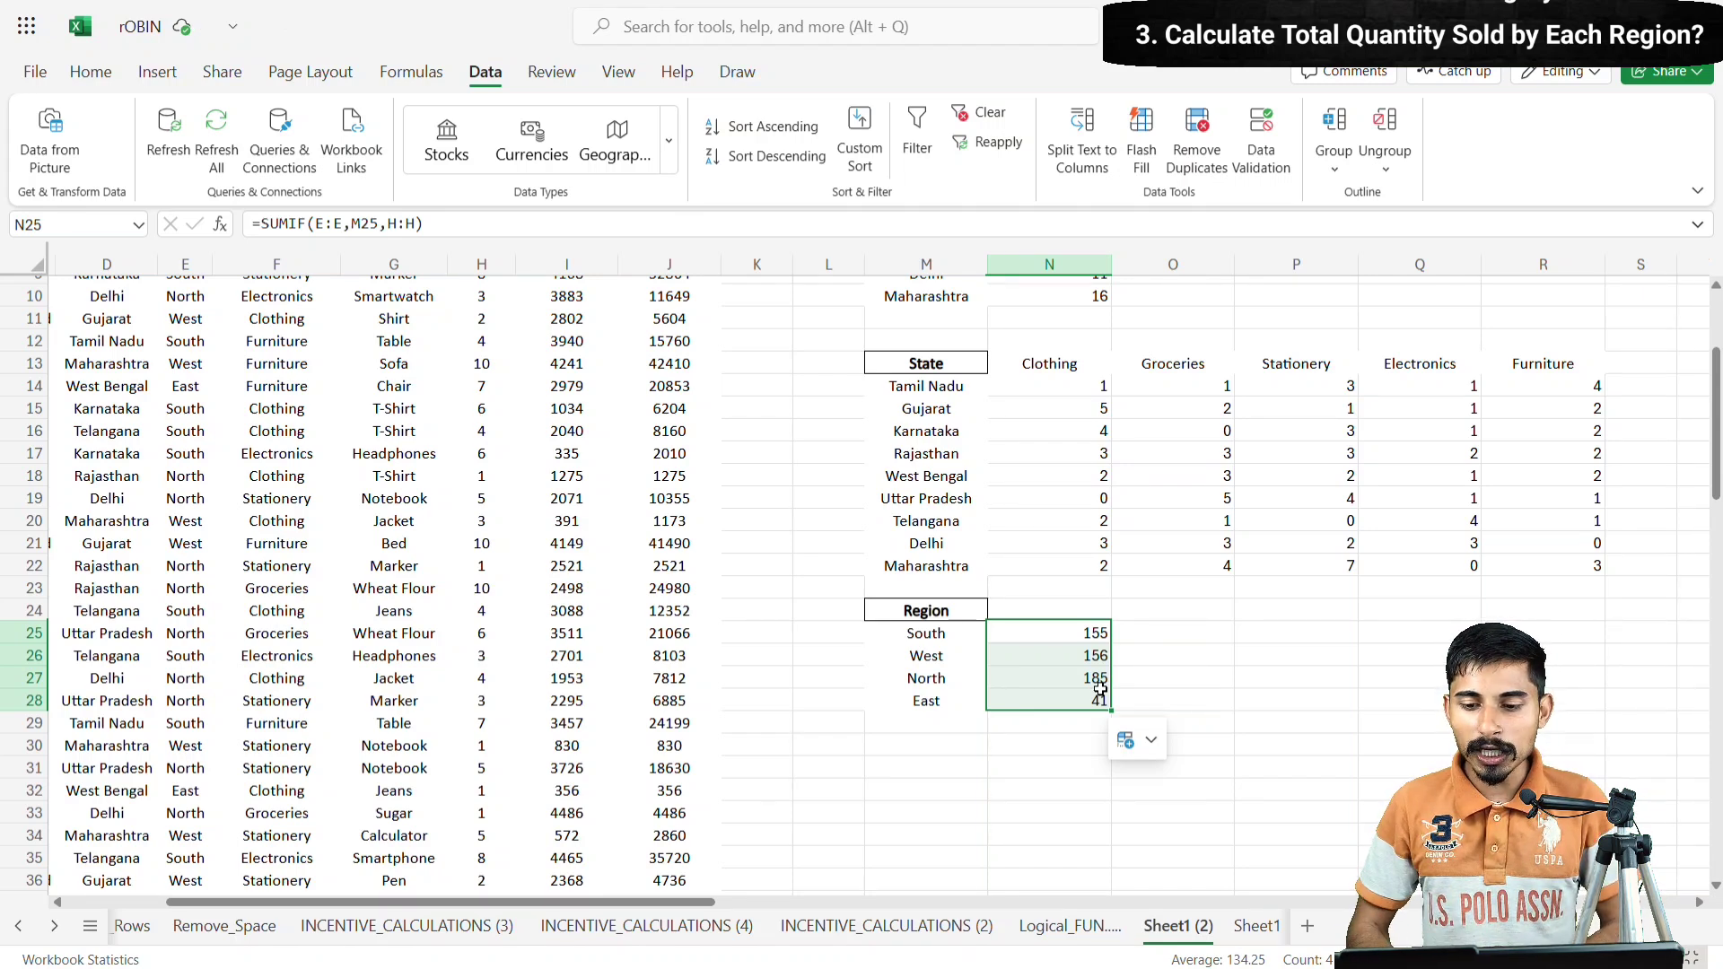
# - Copy the whole Product Name column G into column T, replacing the Region list there
pyautogui.scroll(3, 1100, 689)
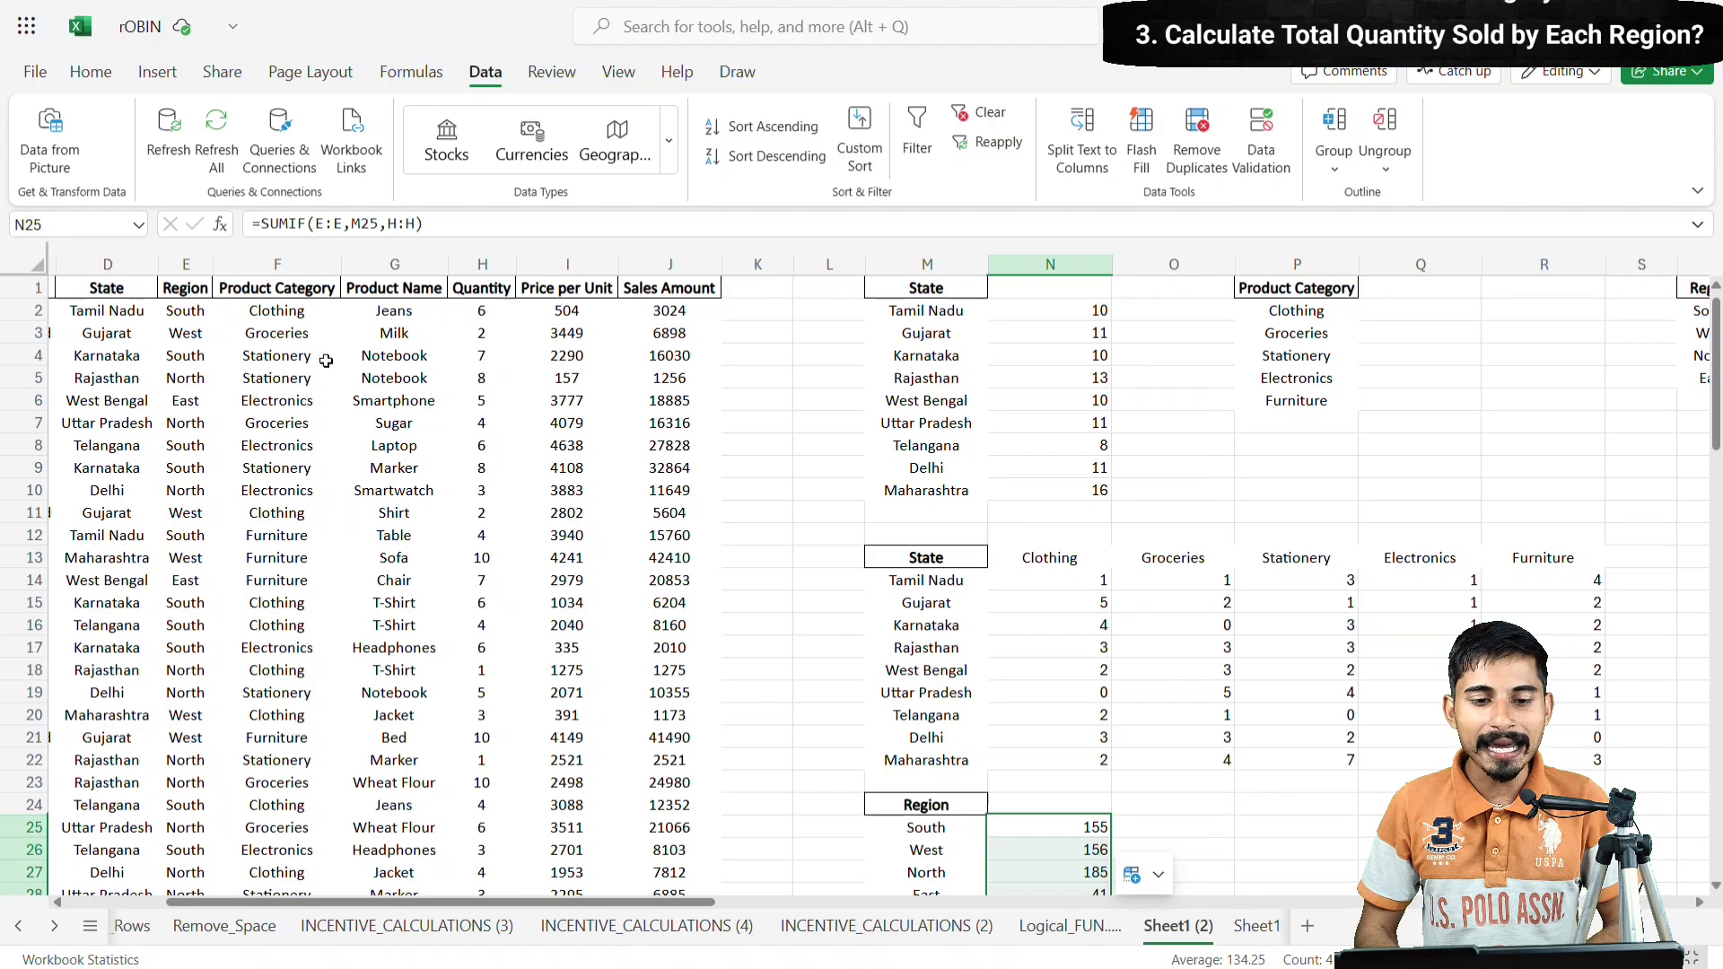
pyautogui.scroll(-2, 1186, 862)
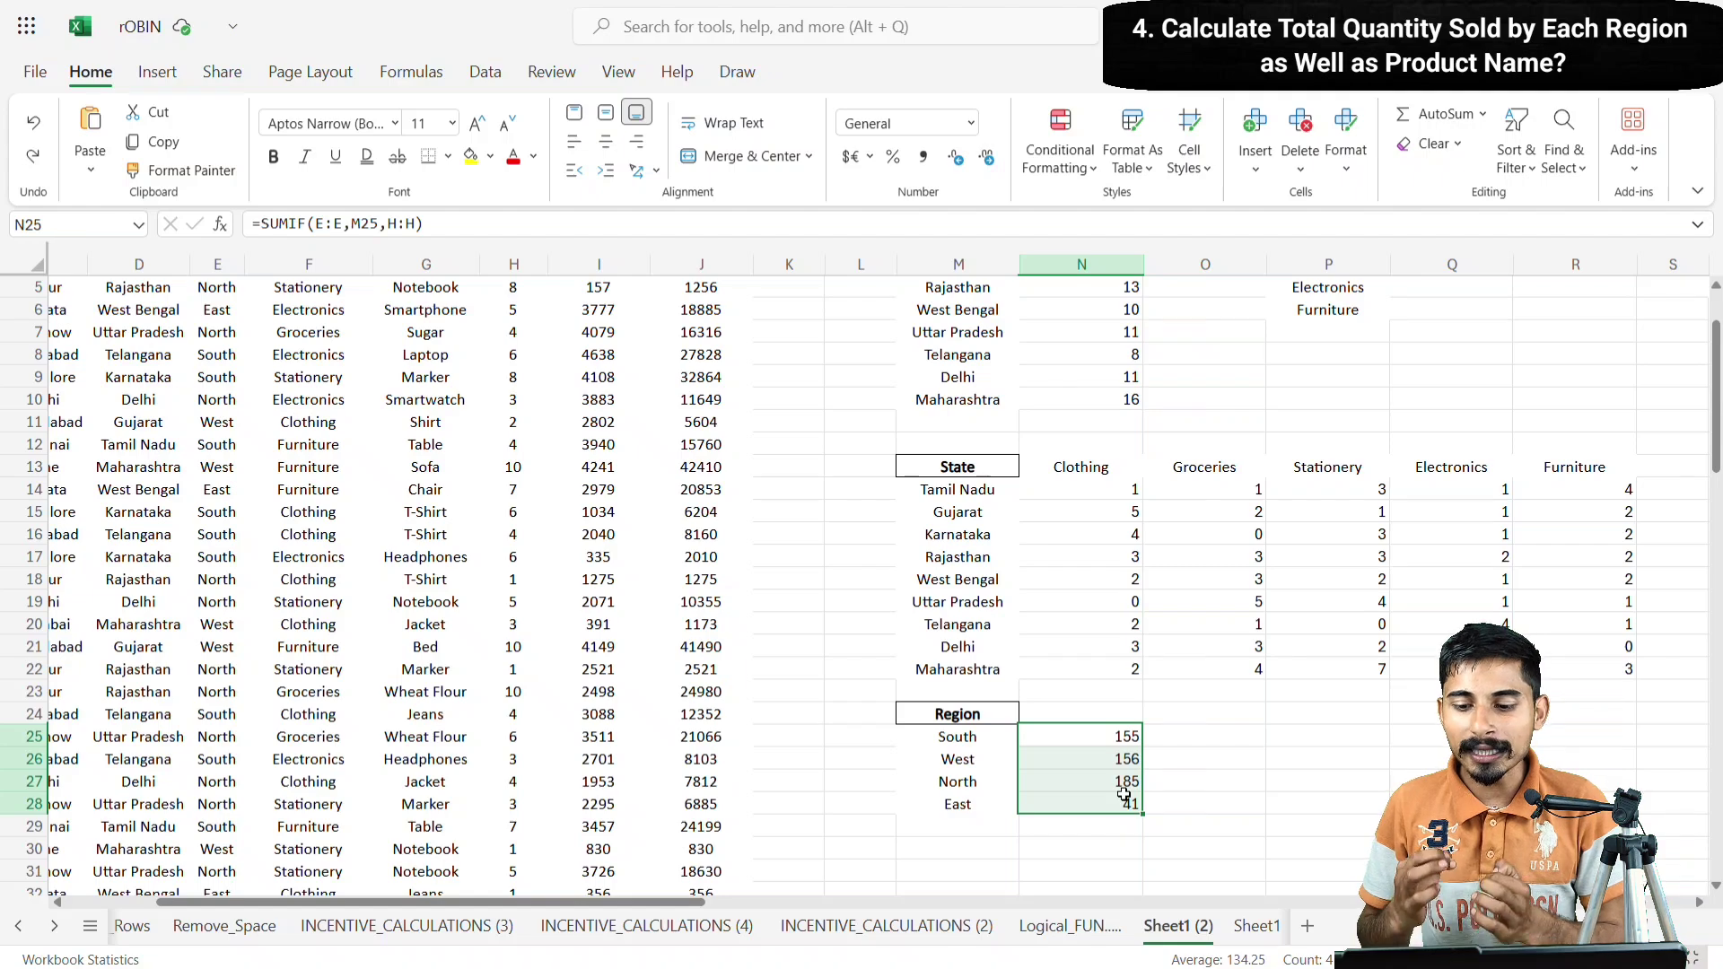
pyautogui.scroll(2, 1124, 794)
pyautogui.hscroll(-2, 1124, 794)
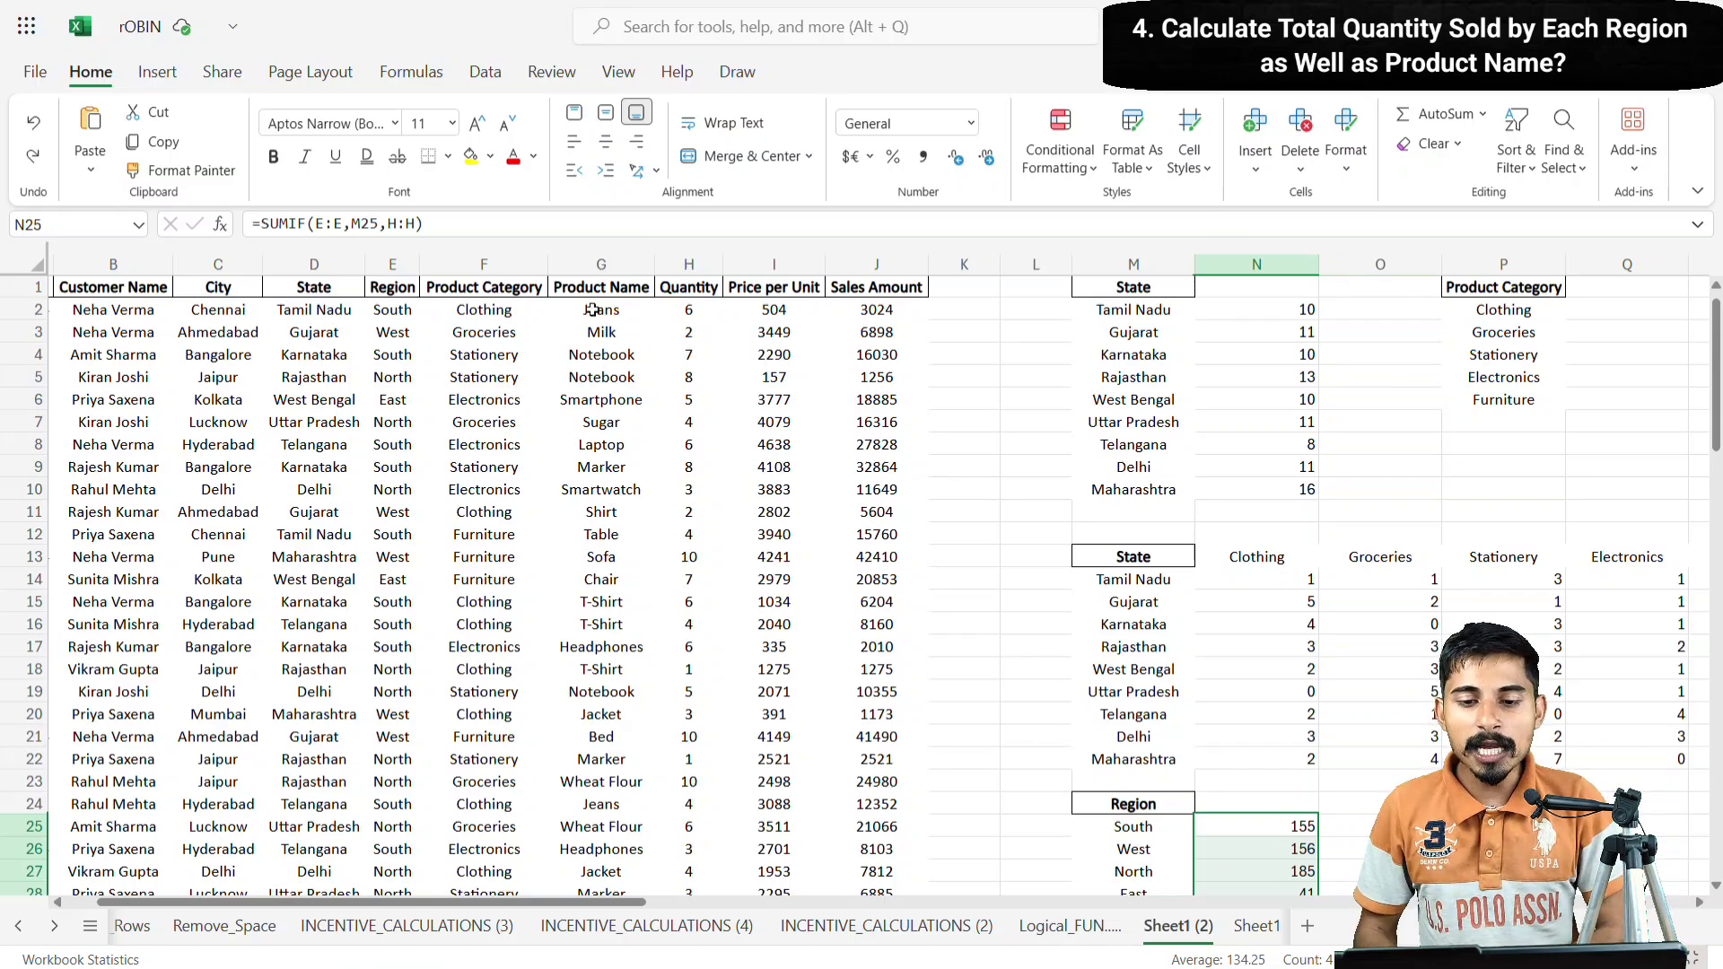
pyautogui.click(606, 265)
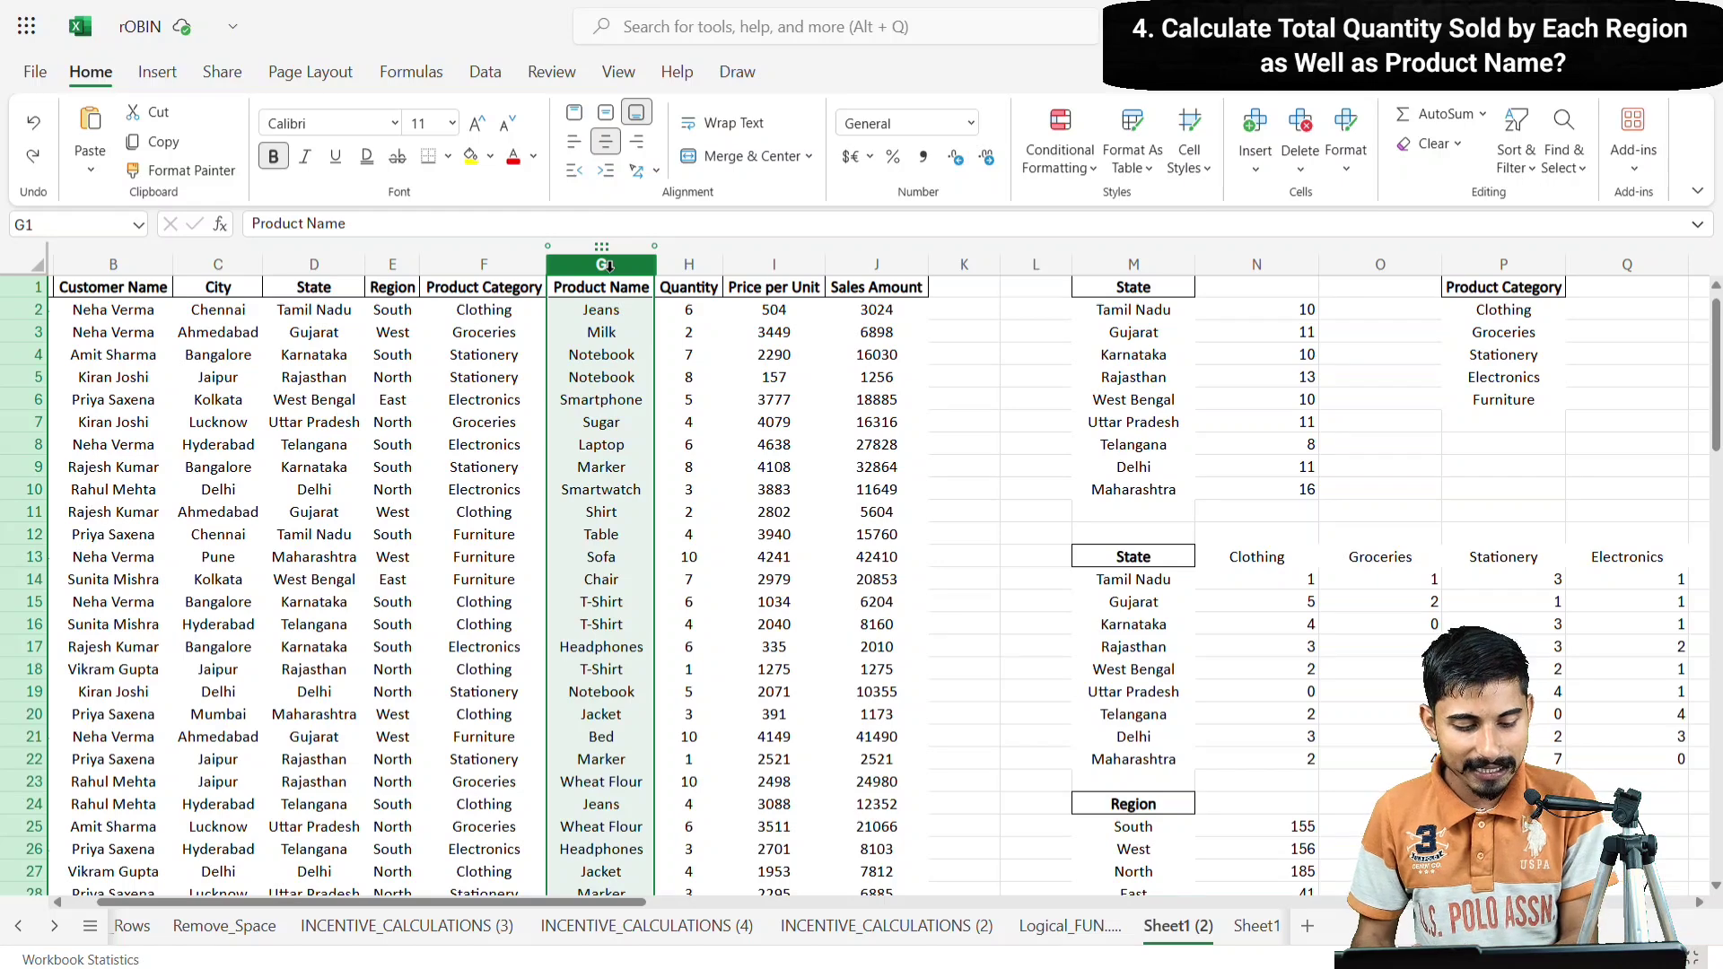
pyautogui.hotkey('ctrl', 'c')
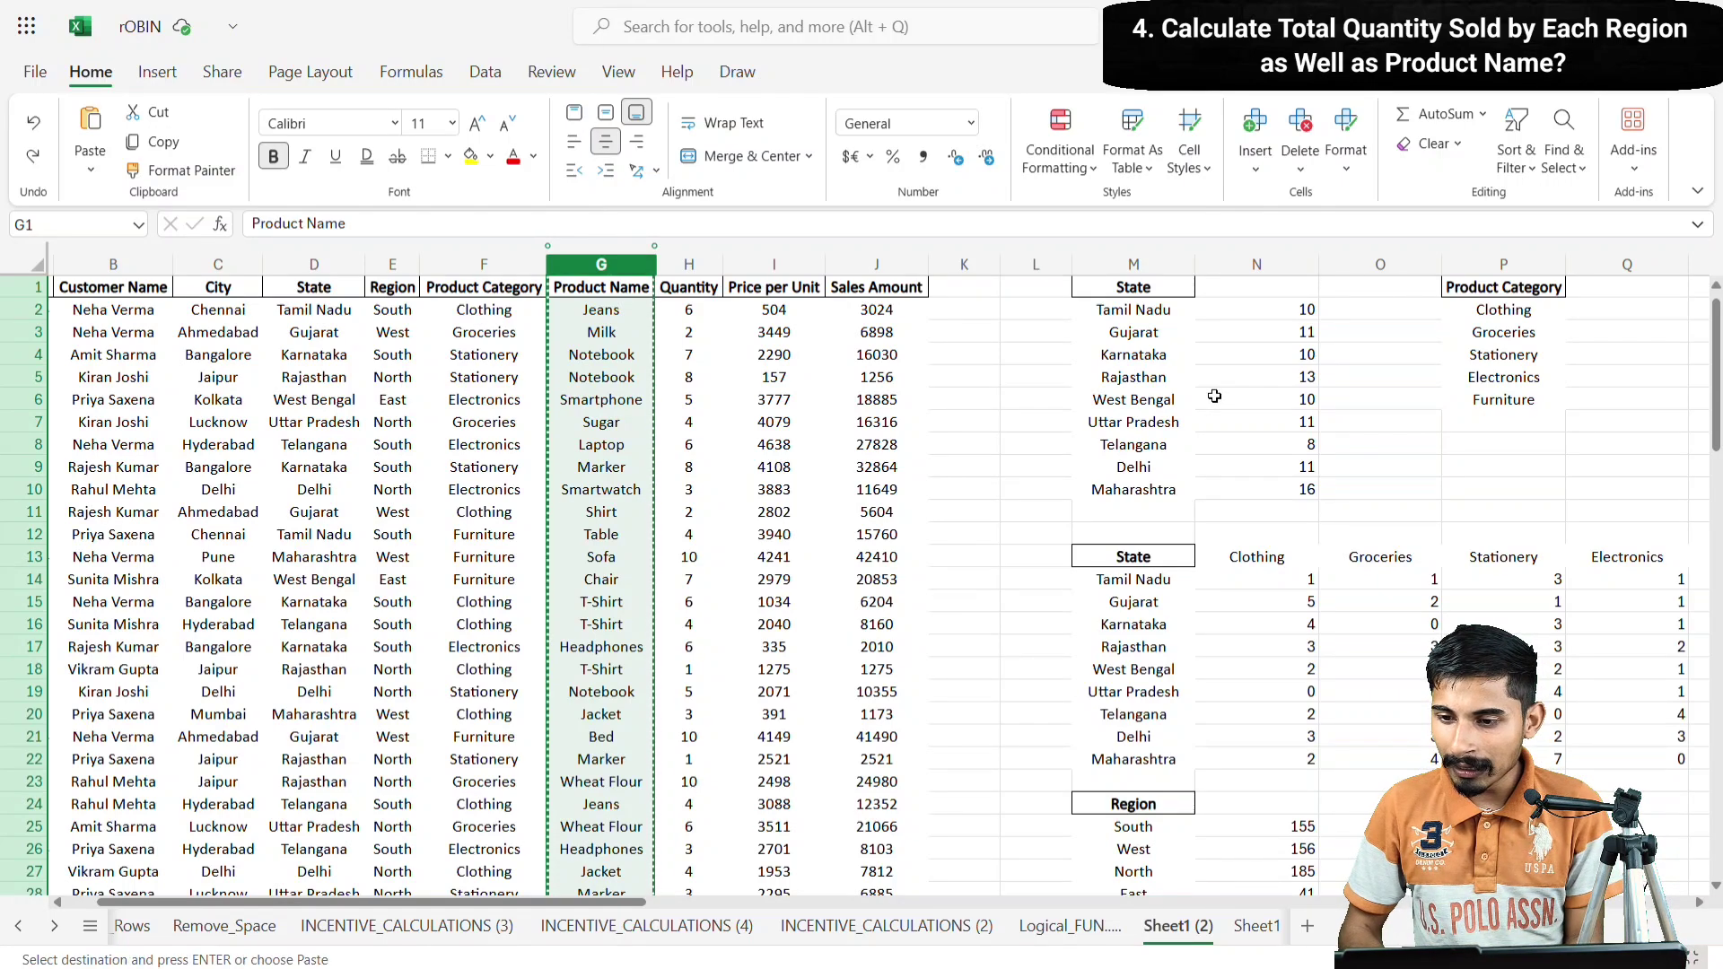
pyautogui.hscroll(5, 1167, 391)
pyautogui.hscroll(1, 1135, 392)
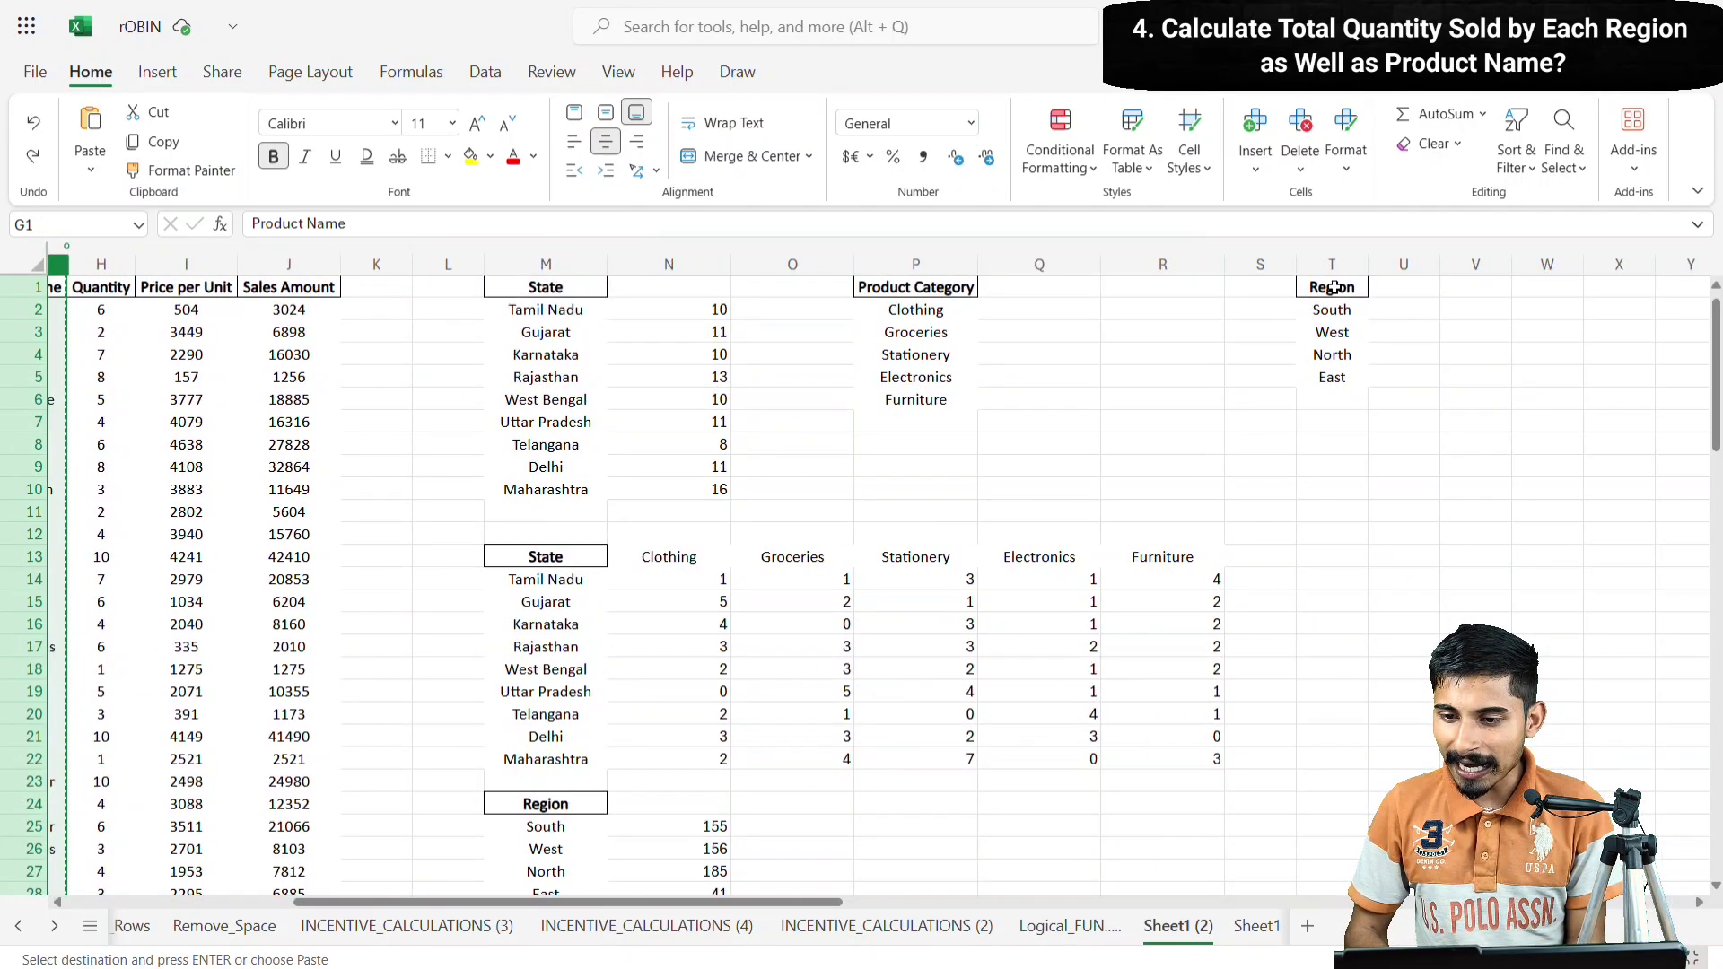
pyautogui.click(1335, 288)
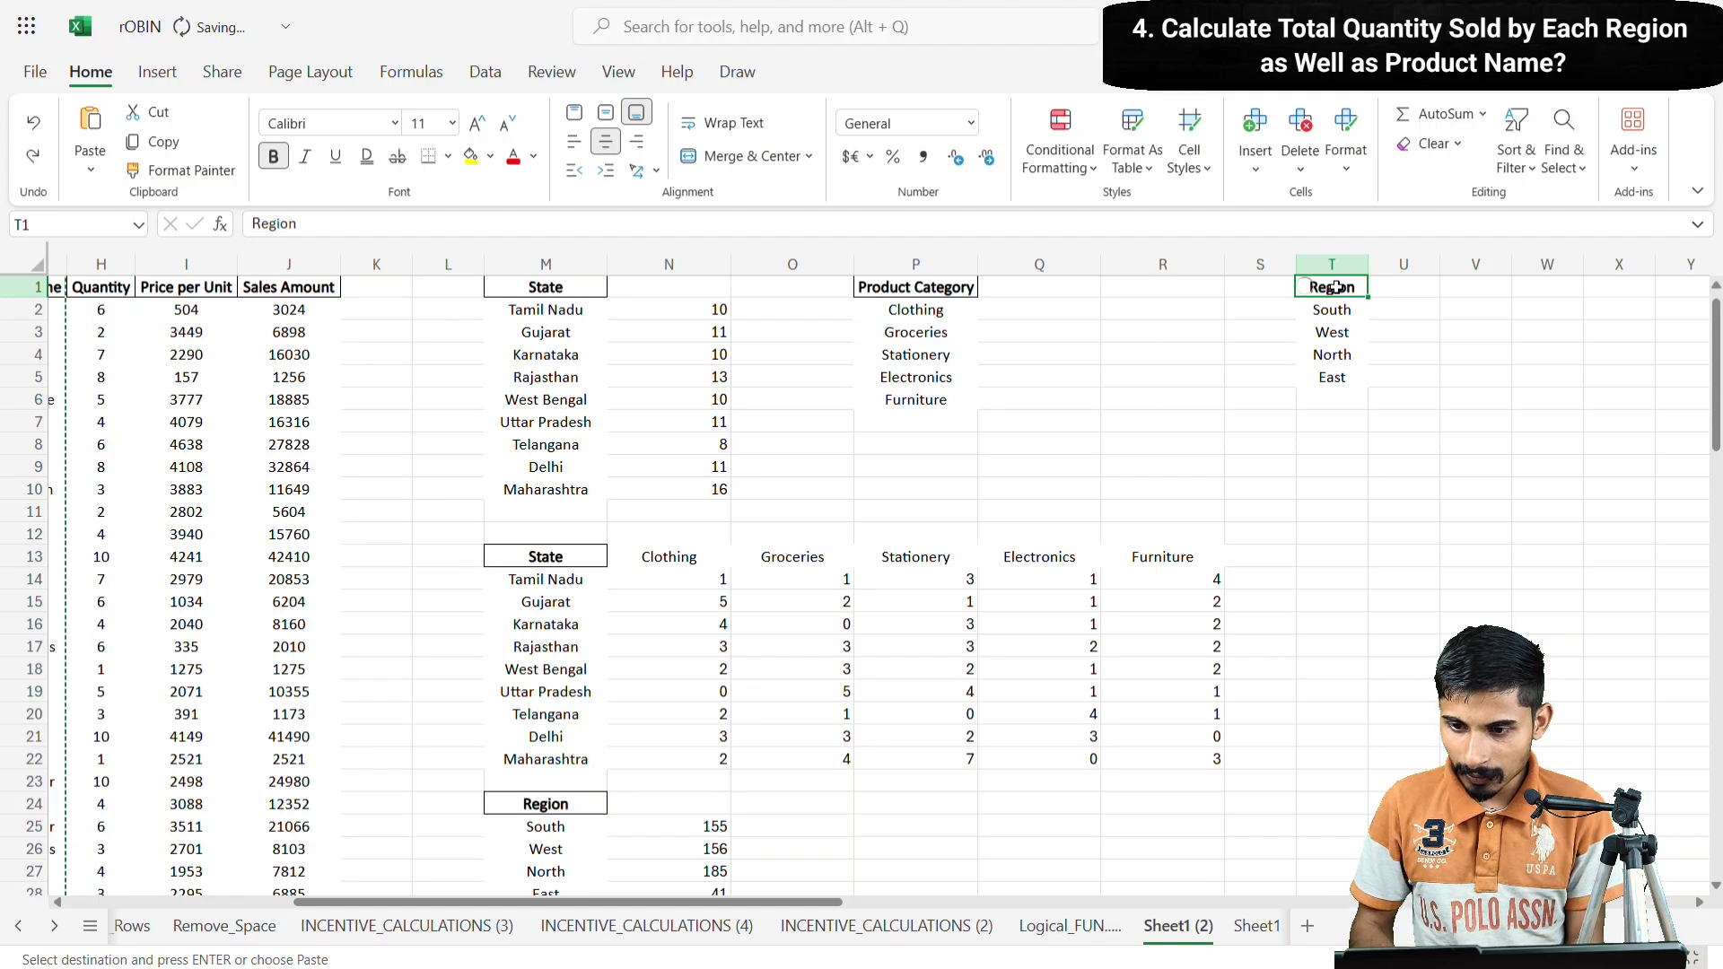
pyautogui.hotkey('ctrl', 'v')
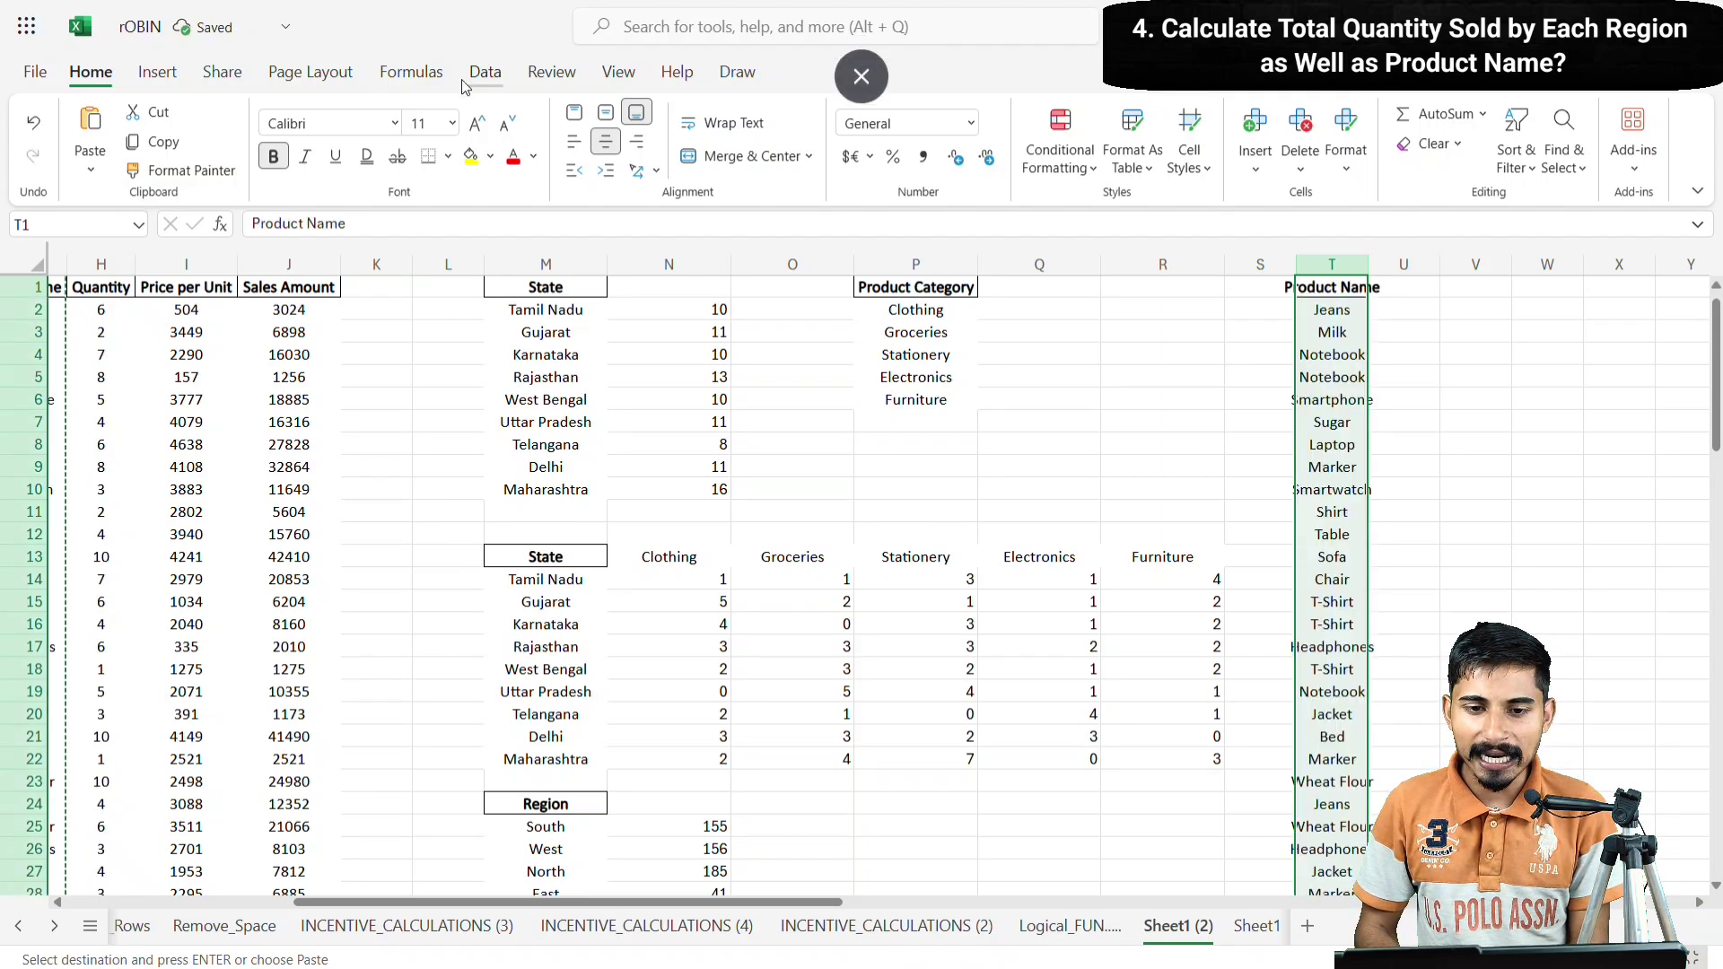
# - Remove the duplicate values from the copied Product Name column in T, treating the first row as a header
pyautogui.click(477, 79)
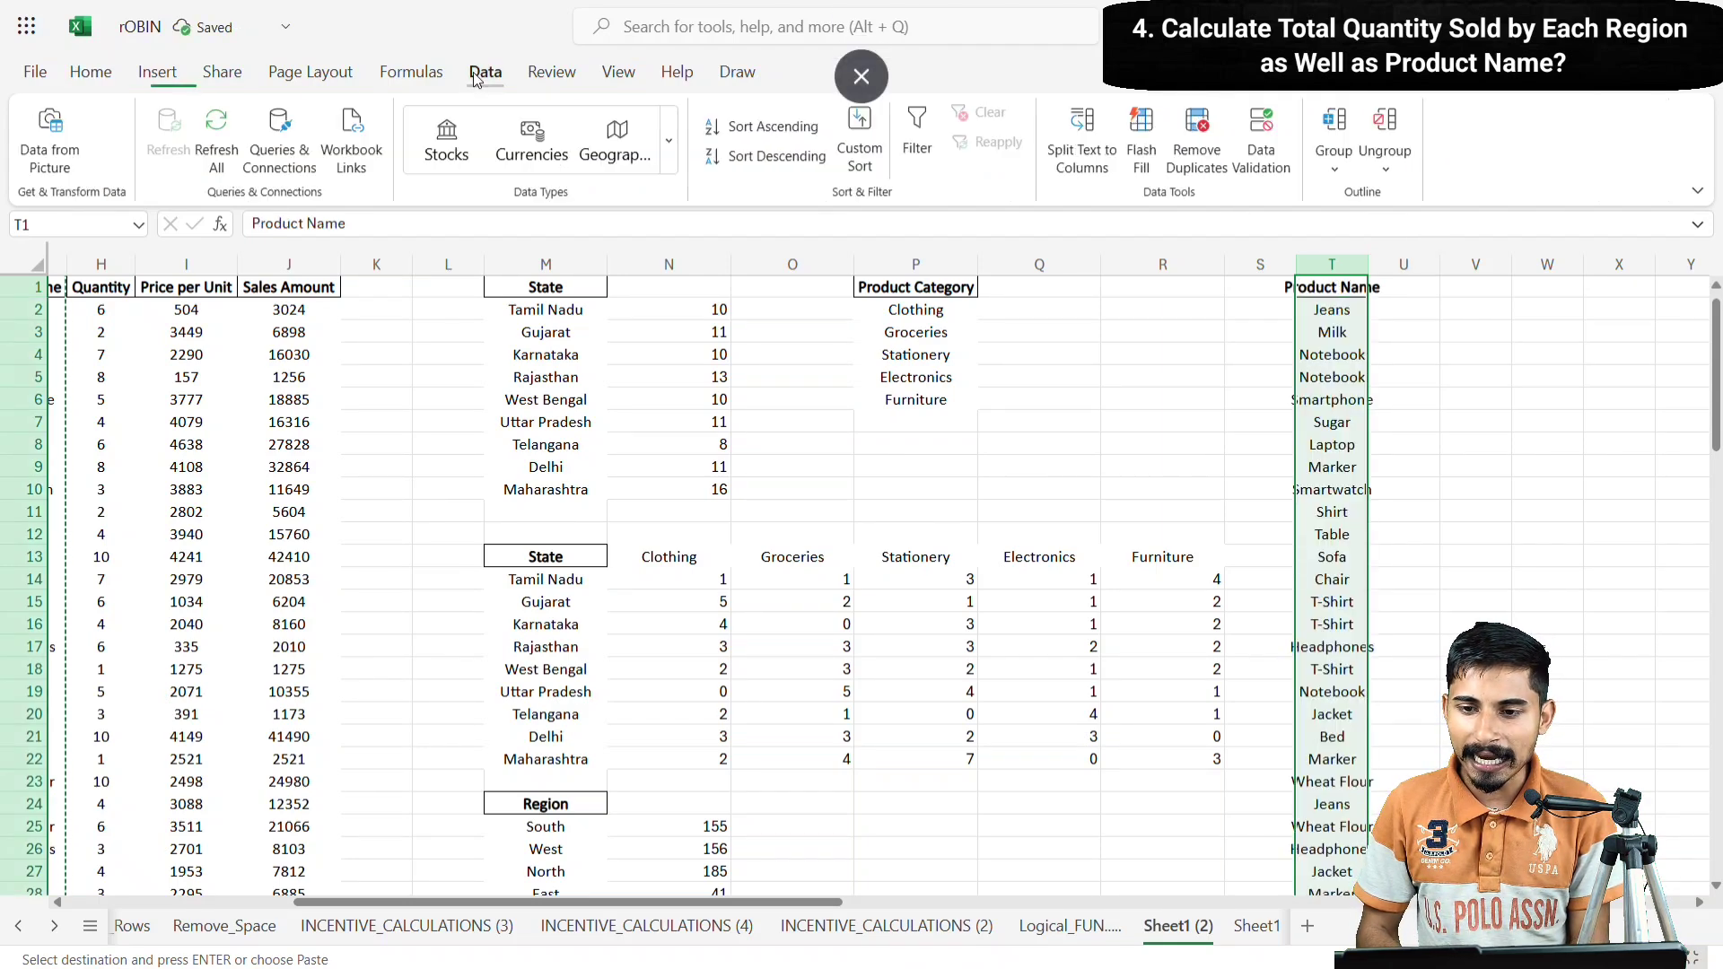
pyautogui.click(1194, 154)
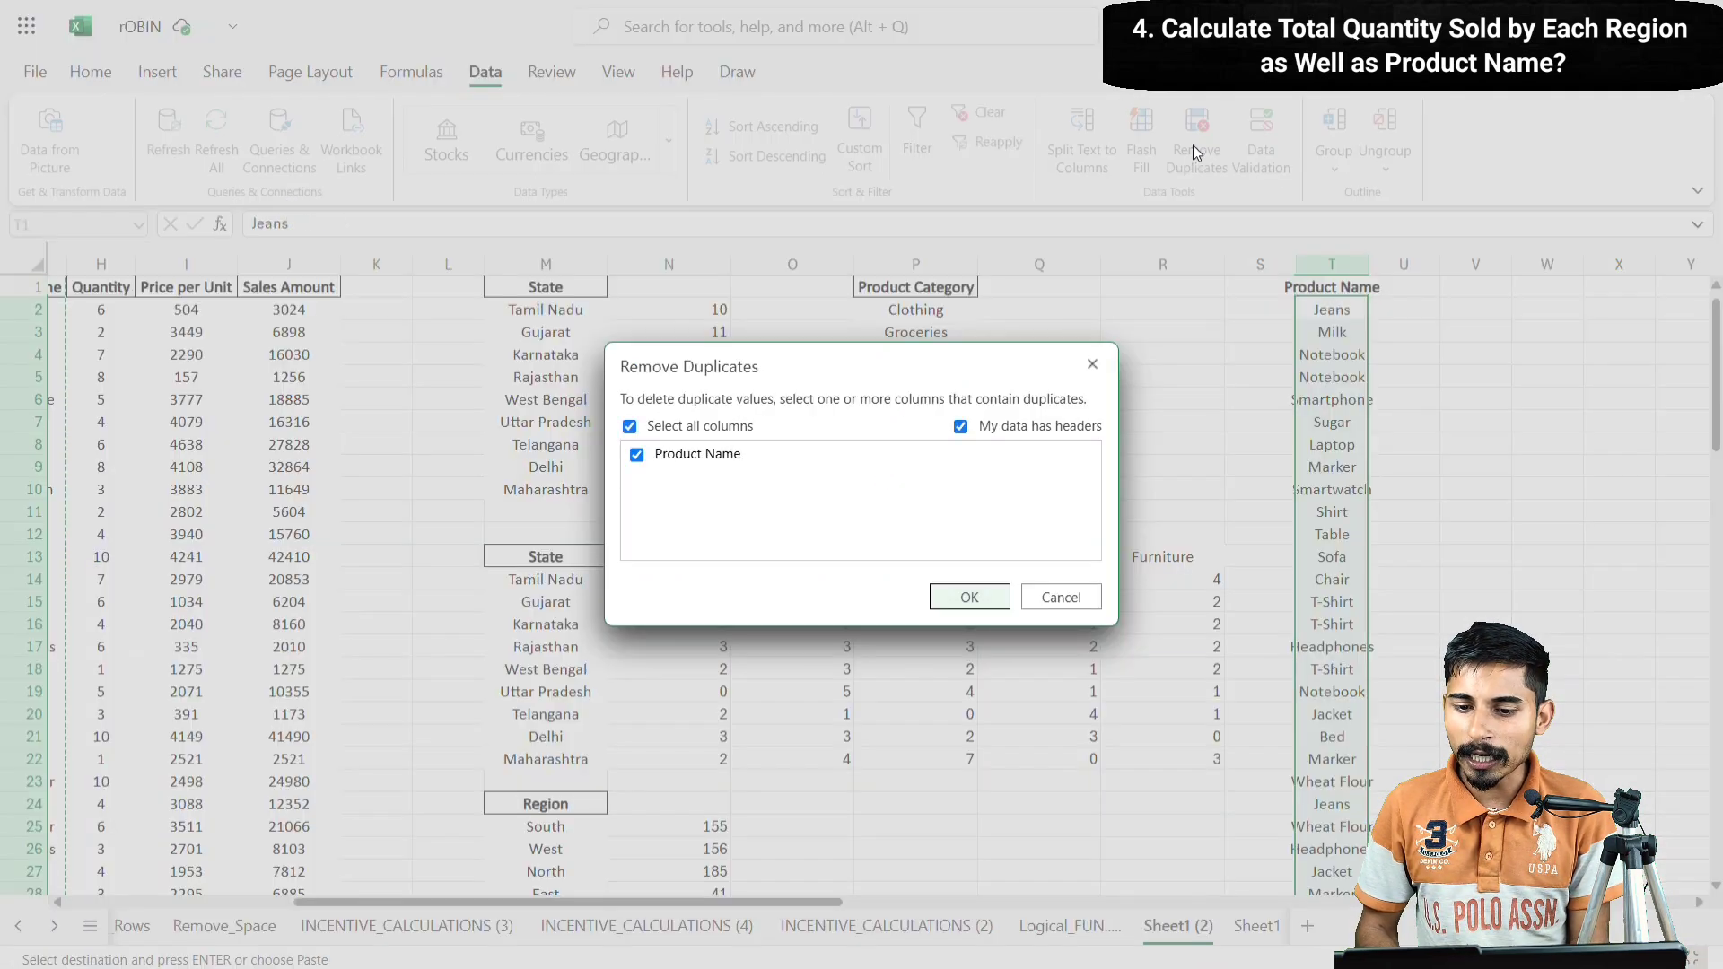
pyautogui.click(970, 598)
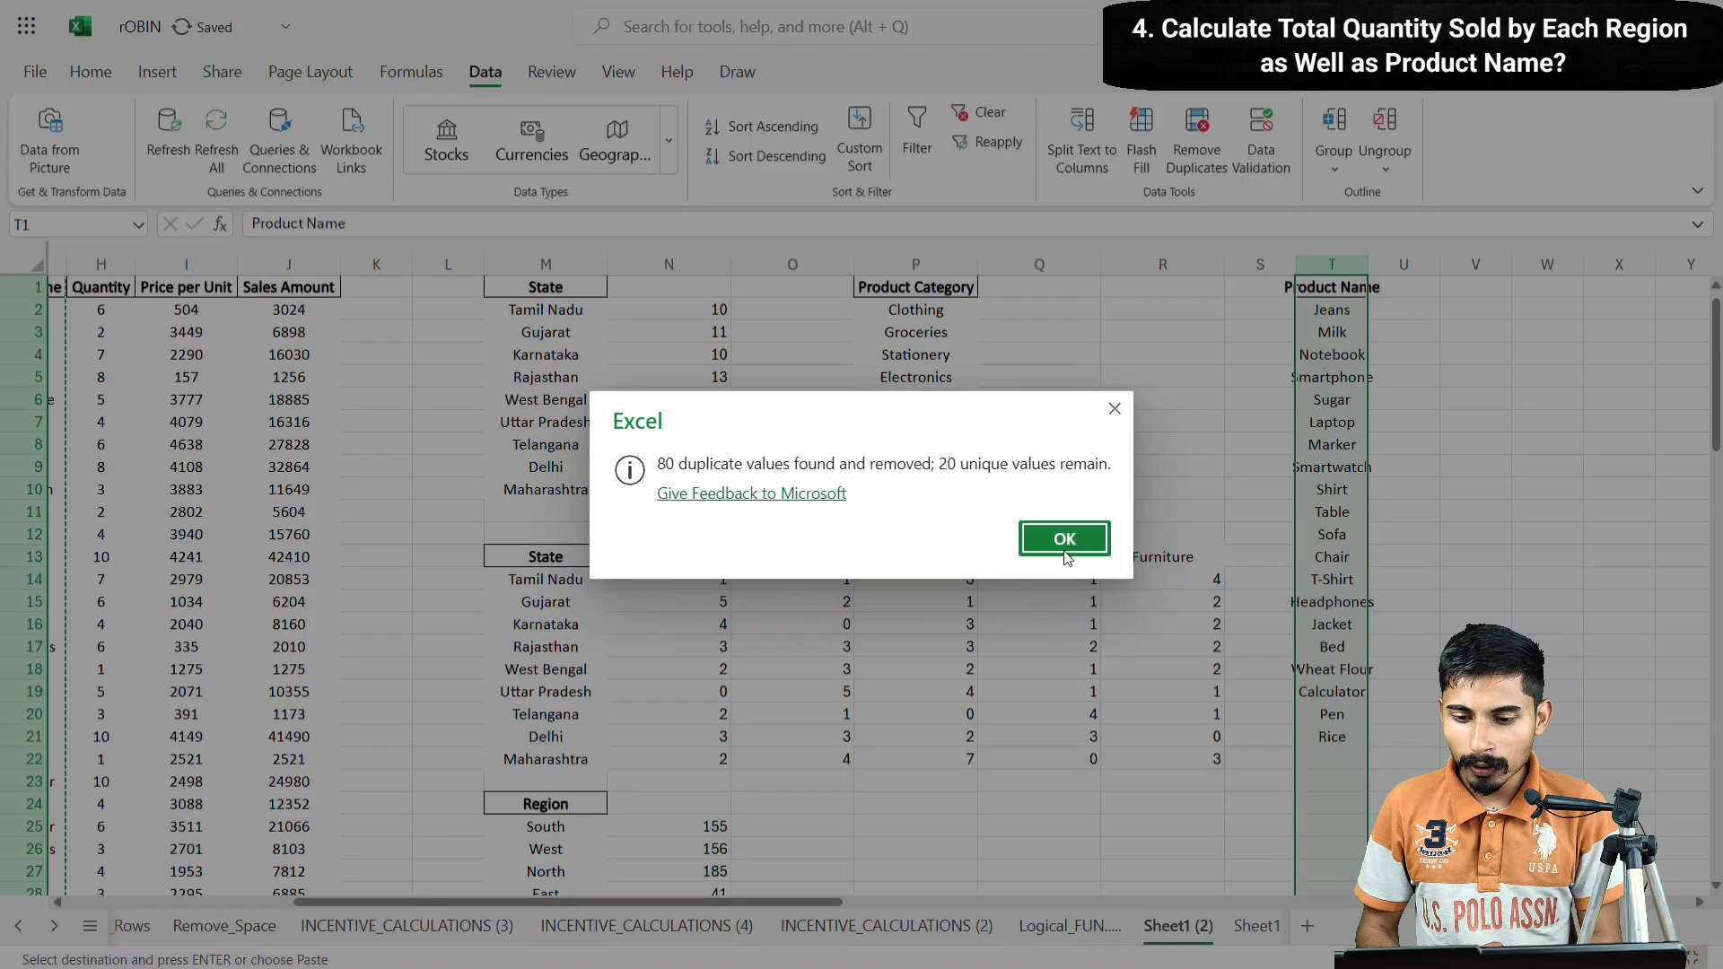
pyautogui.click(1066, 541)
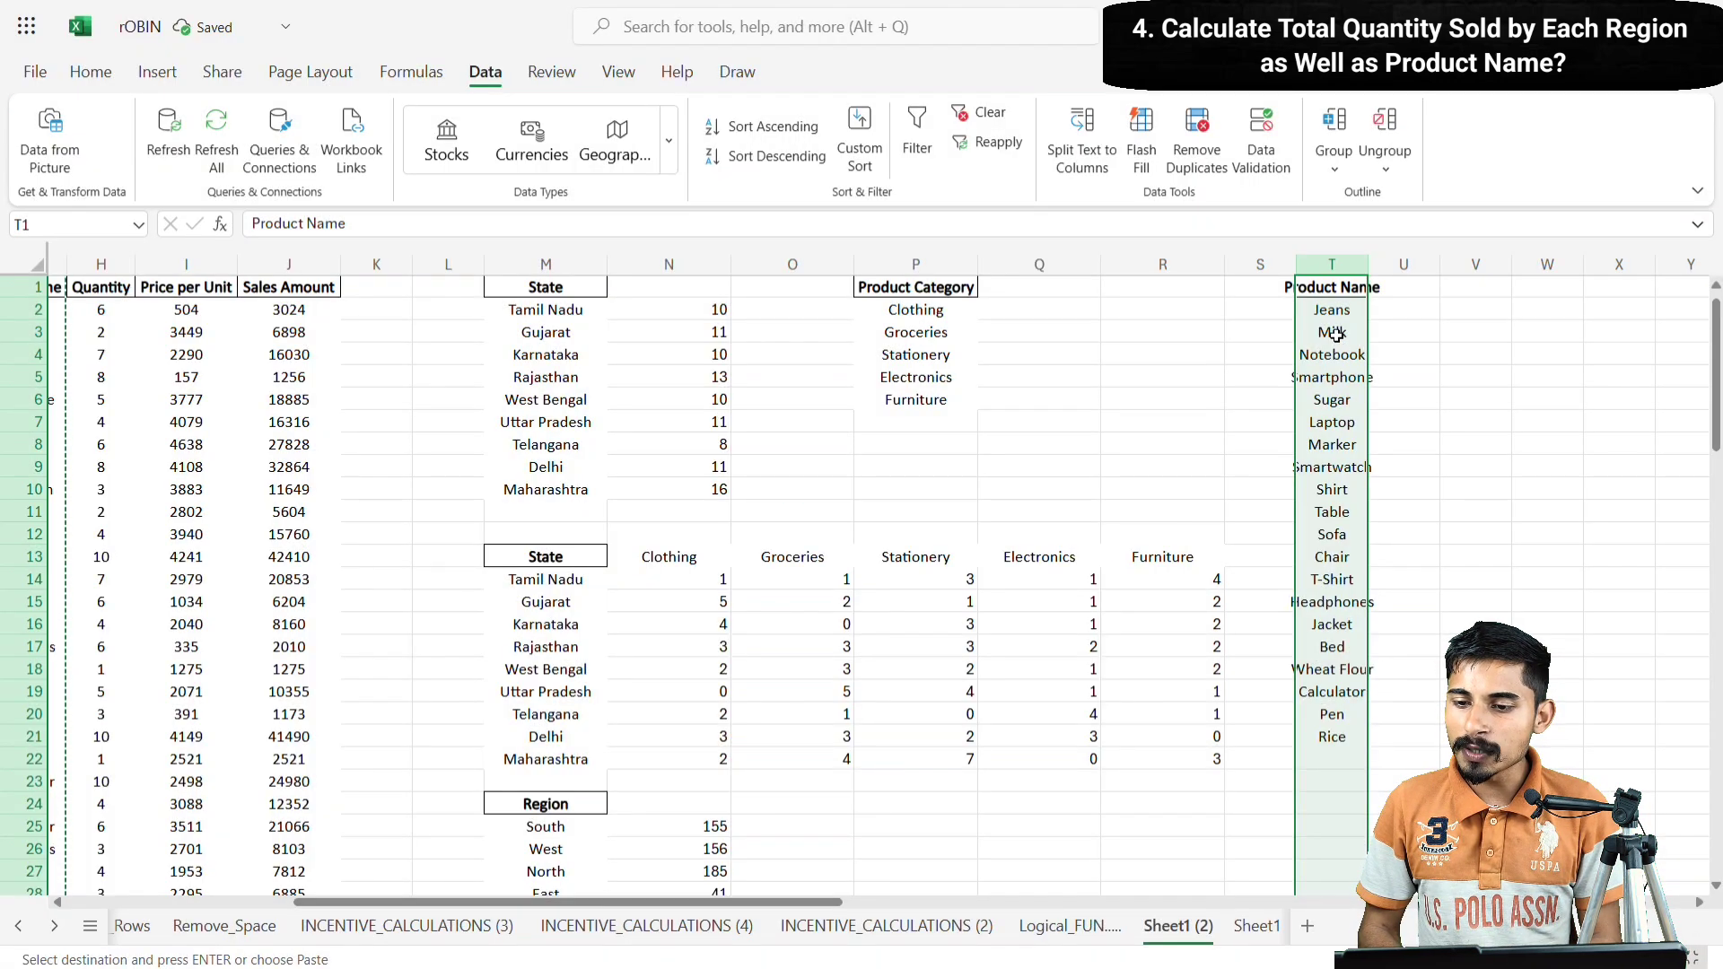
# - Copy the unique Product Name list with its header from T1:T21 to M30, below the Region table
pyautogui.click(1321, 287)
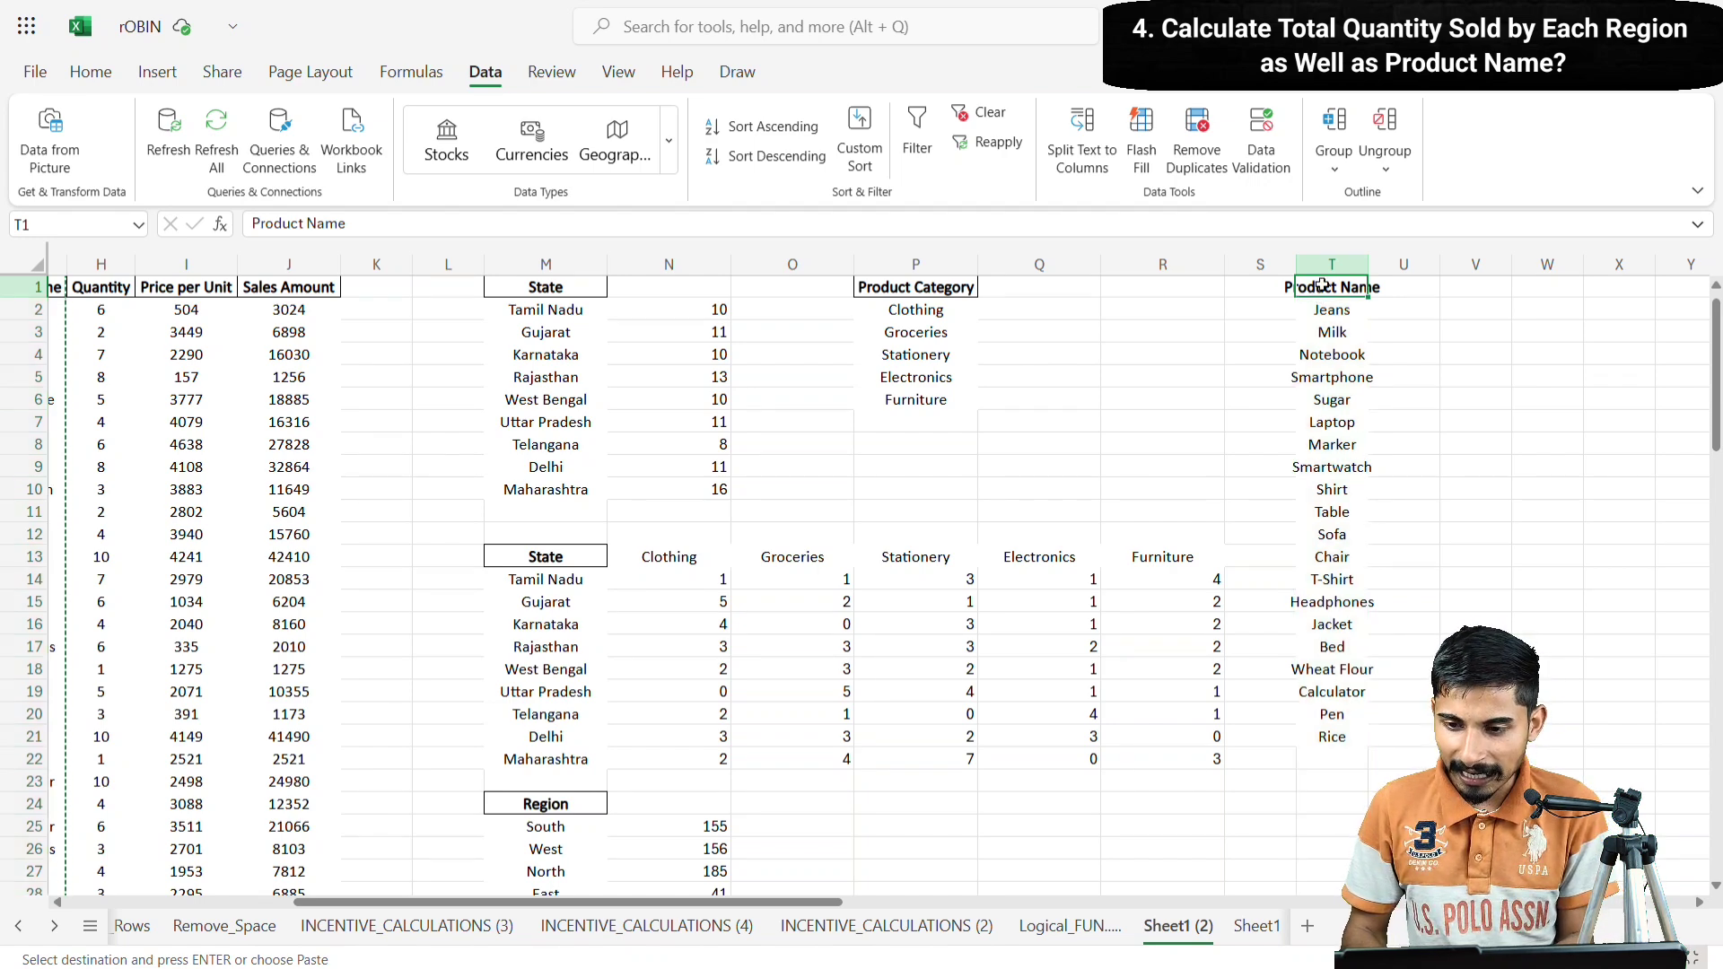
pyautogui.hotkey('ctrl', 'shift', 'Down')
pyautogui.hotkey('ctrl', 'c')
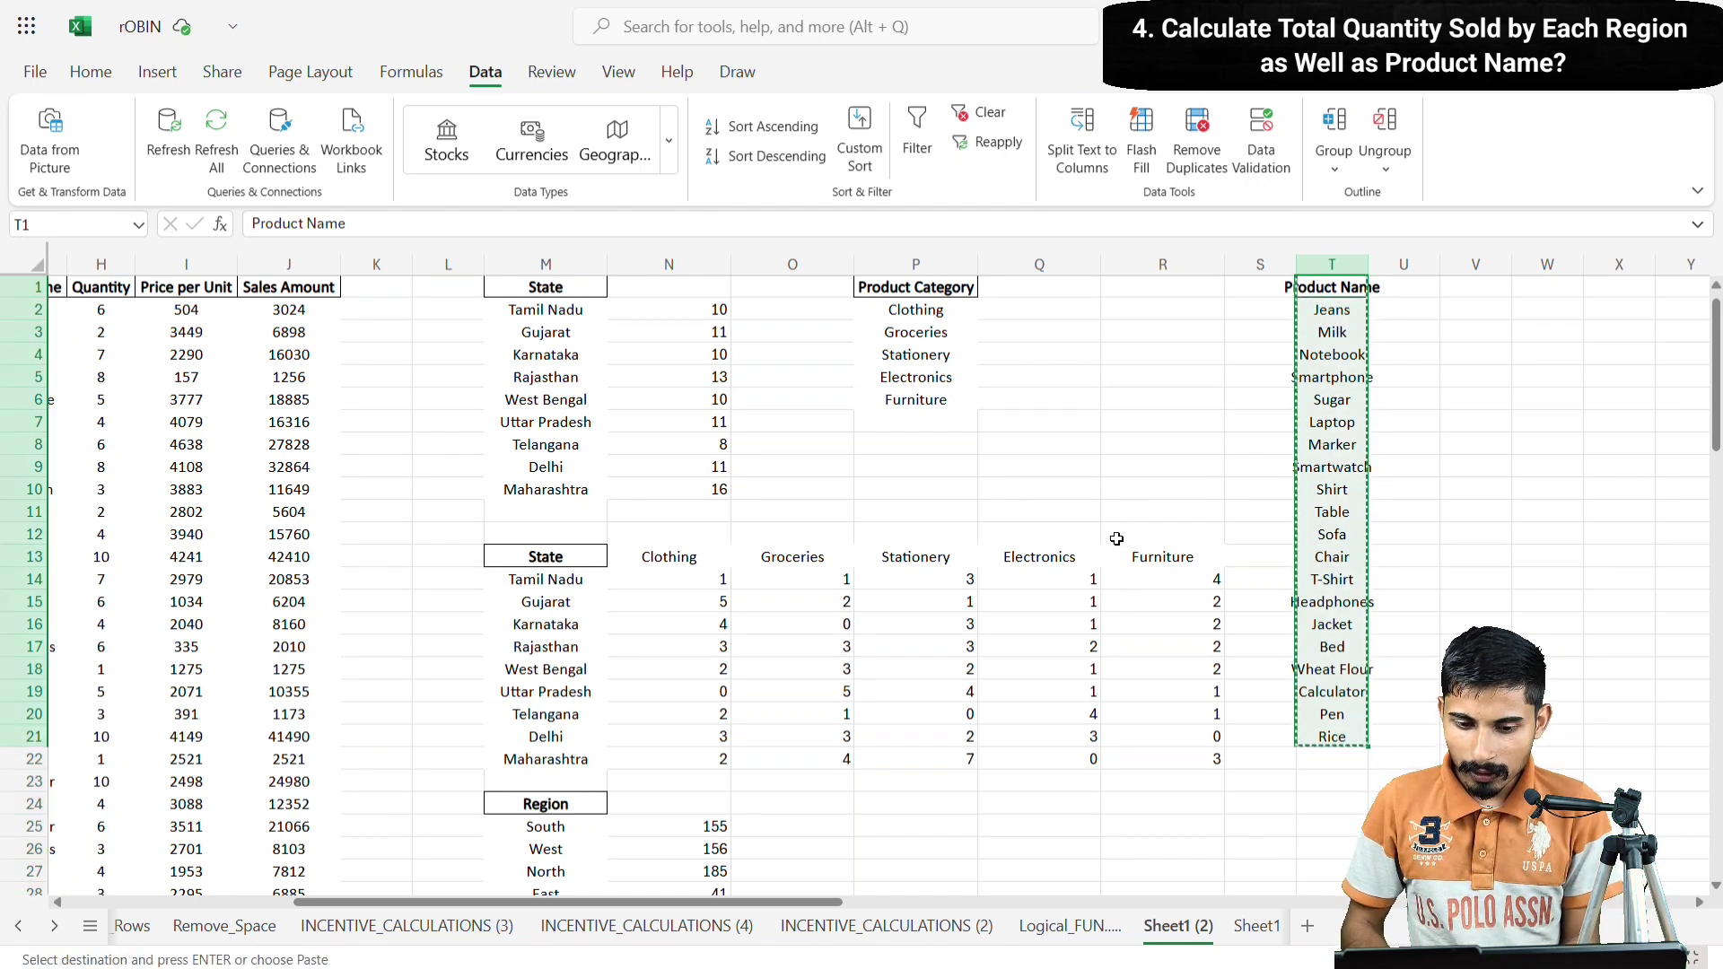
pyautogui.scroll(-5, 807, 520)
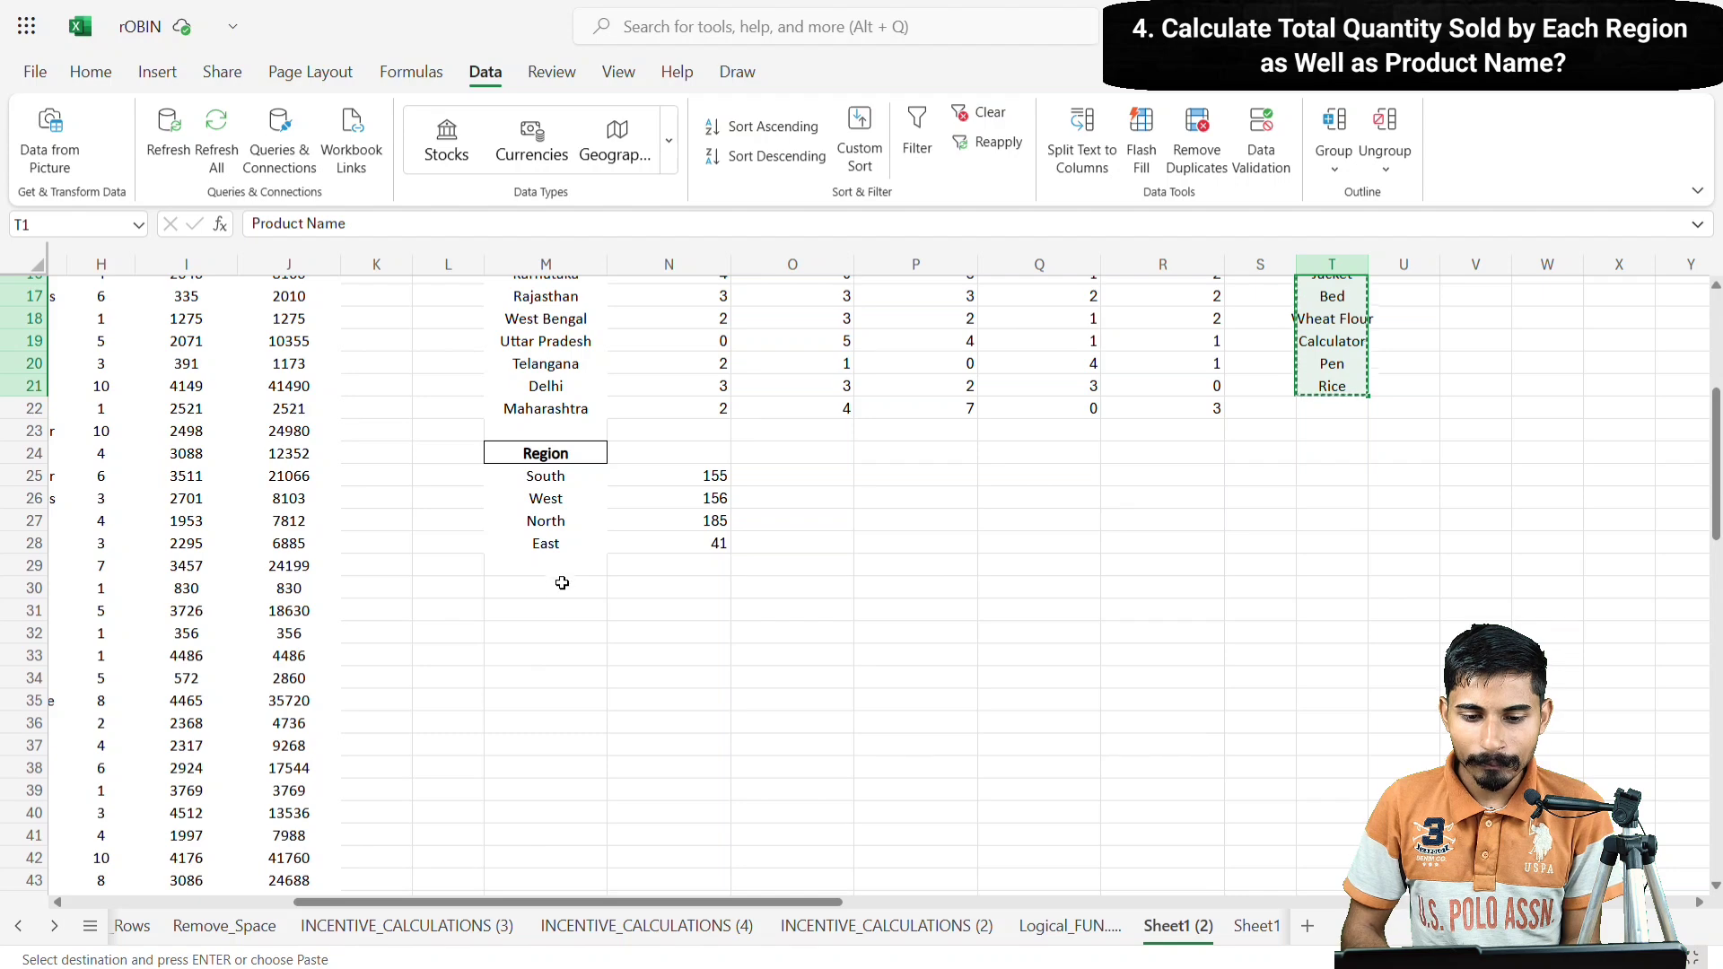
pyautogui.click(547, 589)
pyautogui.hotkey('ctrl', 'v')
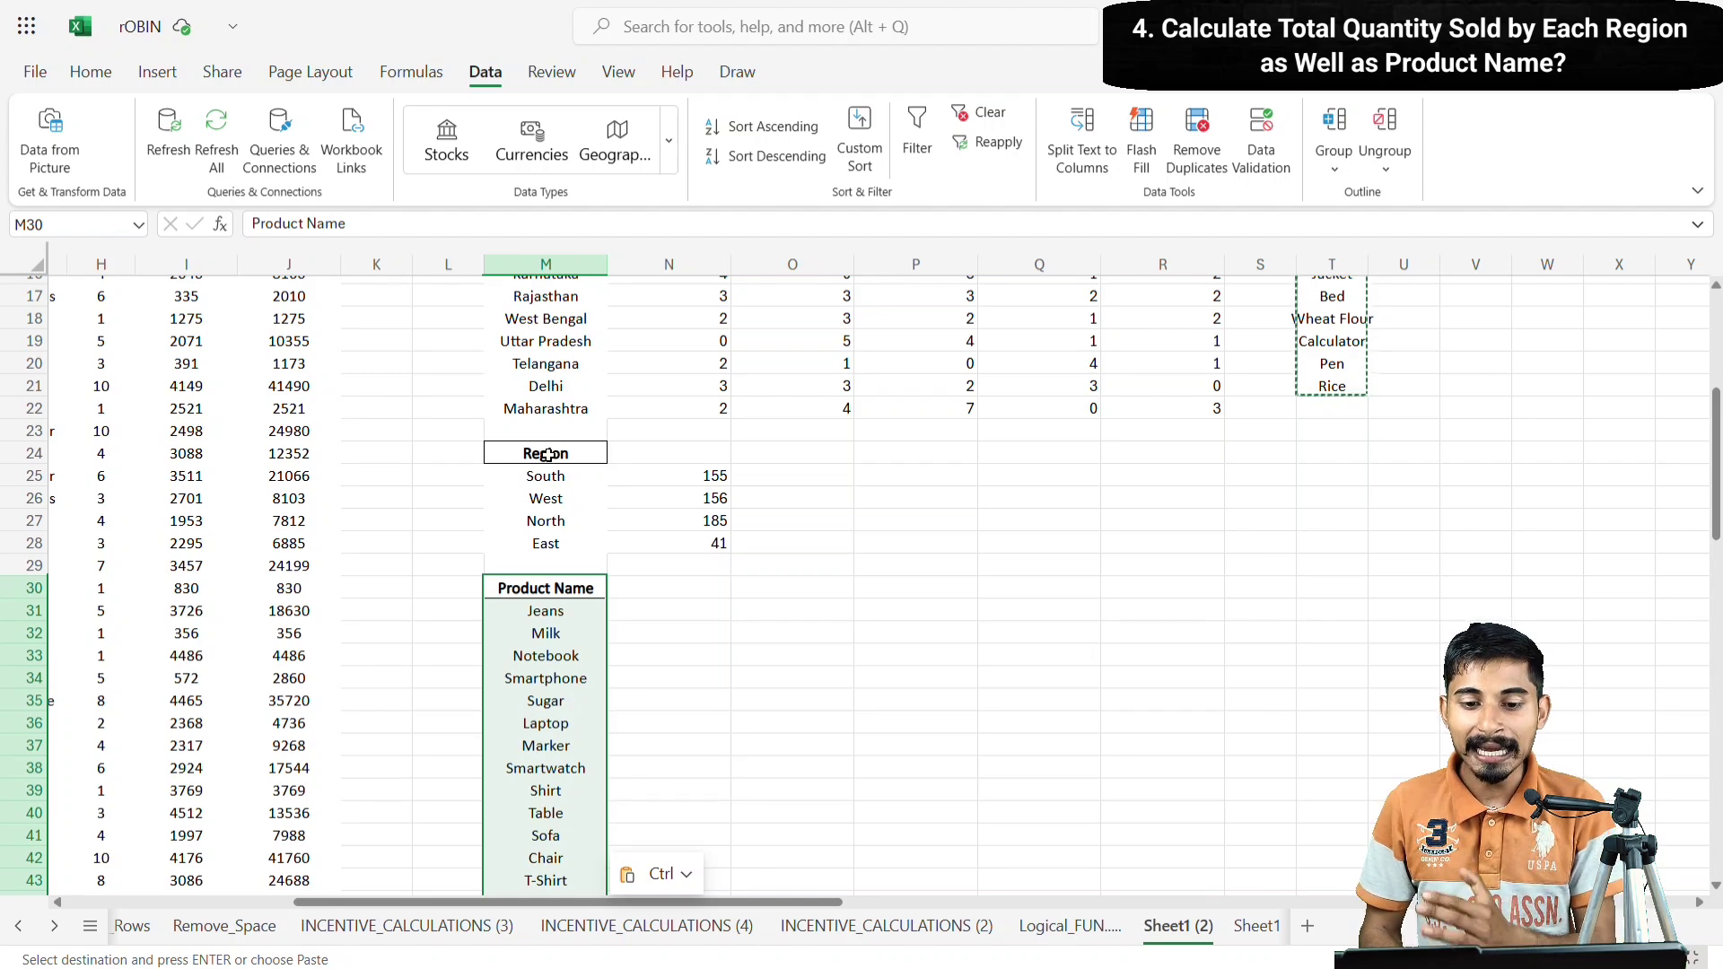
# - Copy the region names from M25:M28 and paste them transposed across N30:Q30 as headers beside Product Name
pyautogui.click(551, 478)
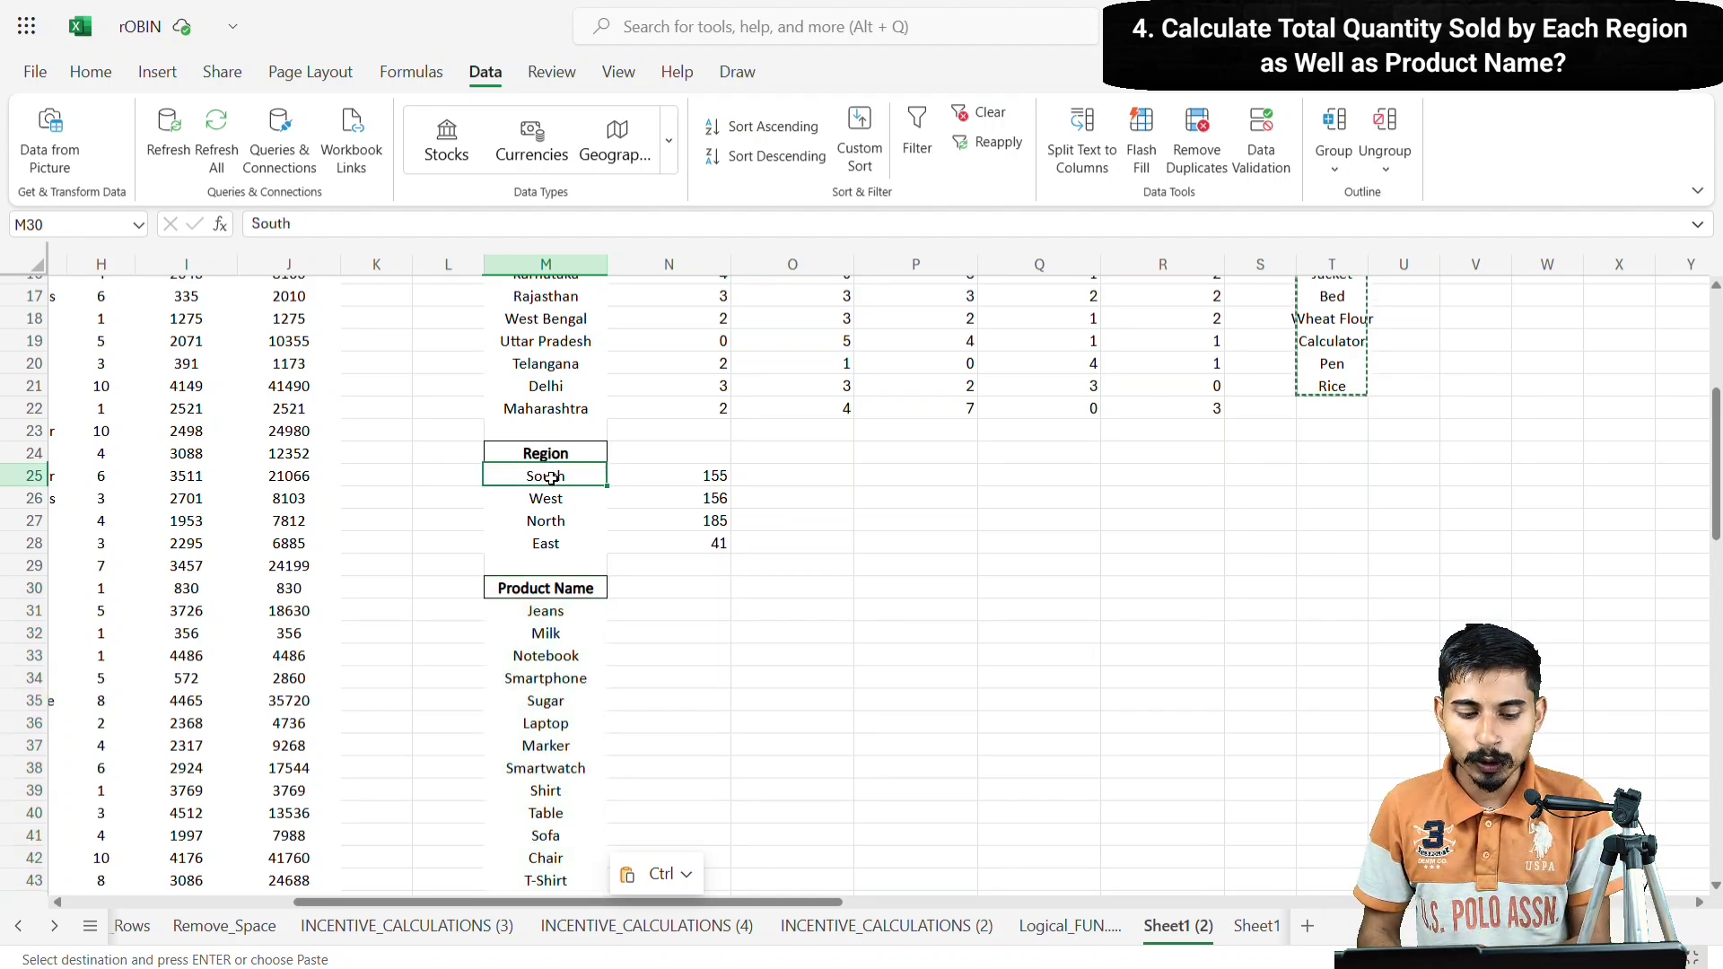
pyautogui.hotkey('ctrl', 'shift', 'Down')
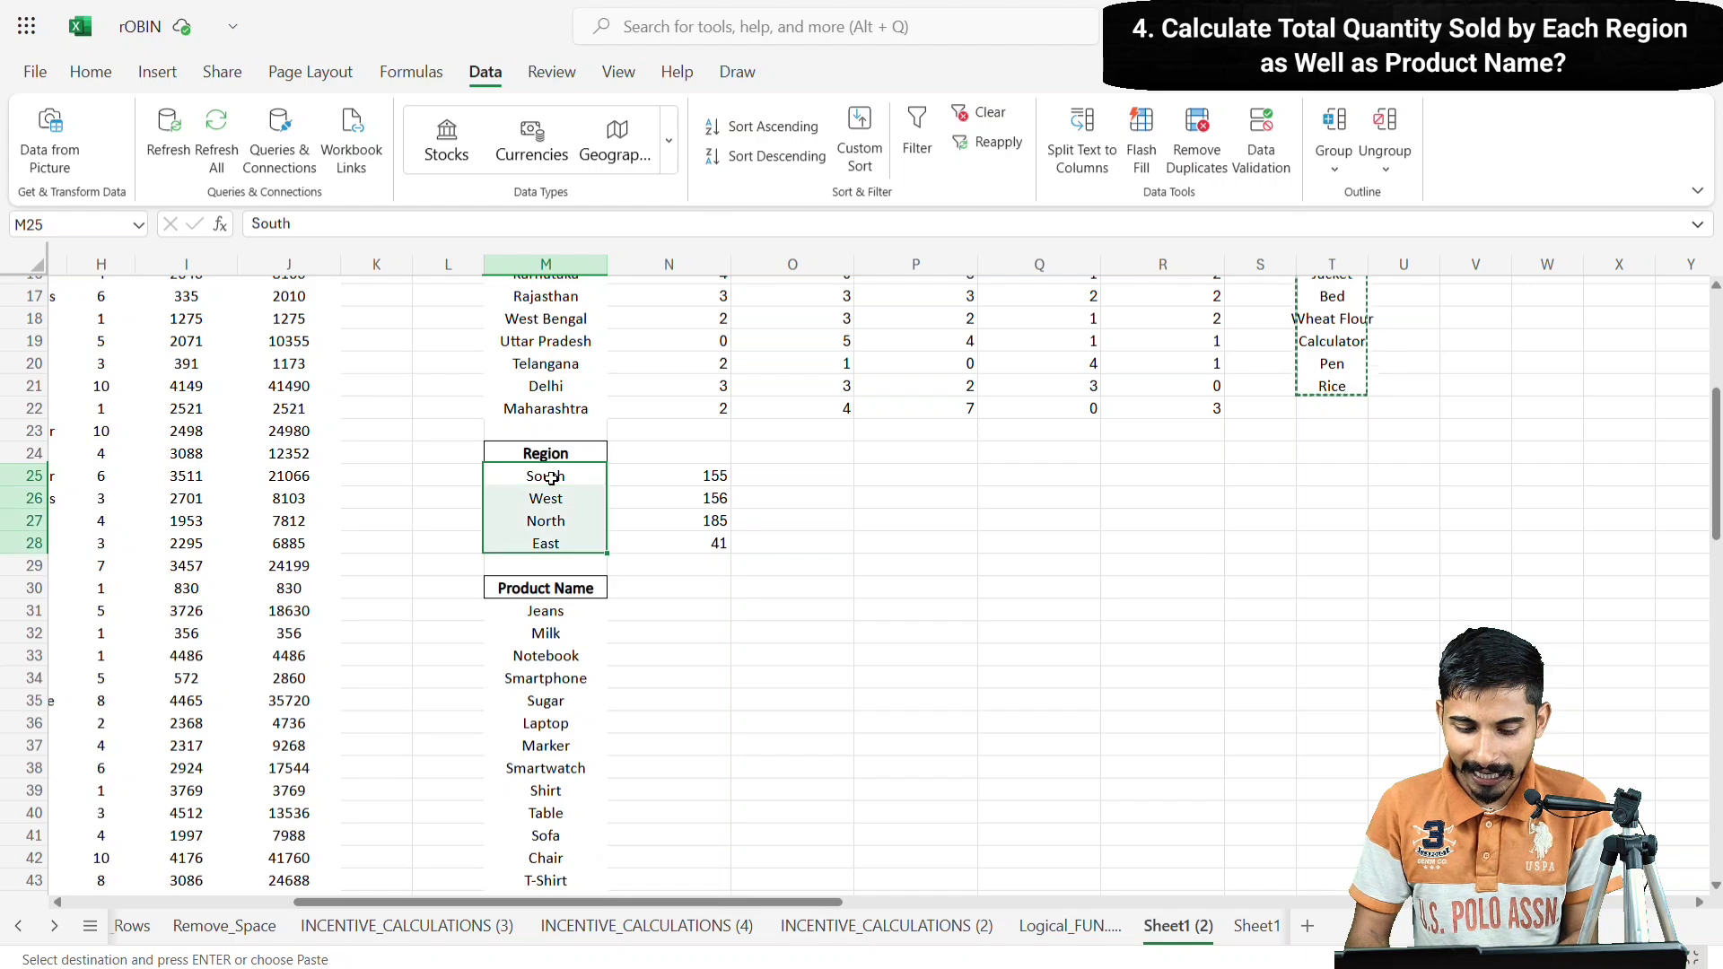
pyautogui.hotkey('ctrl', 'c')
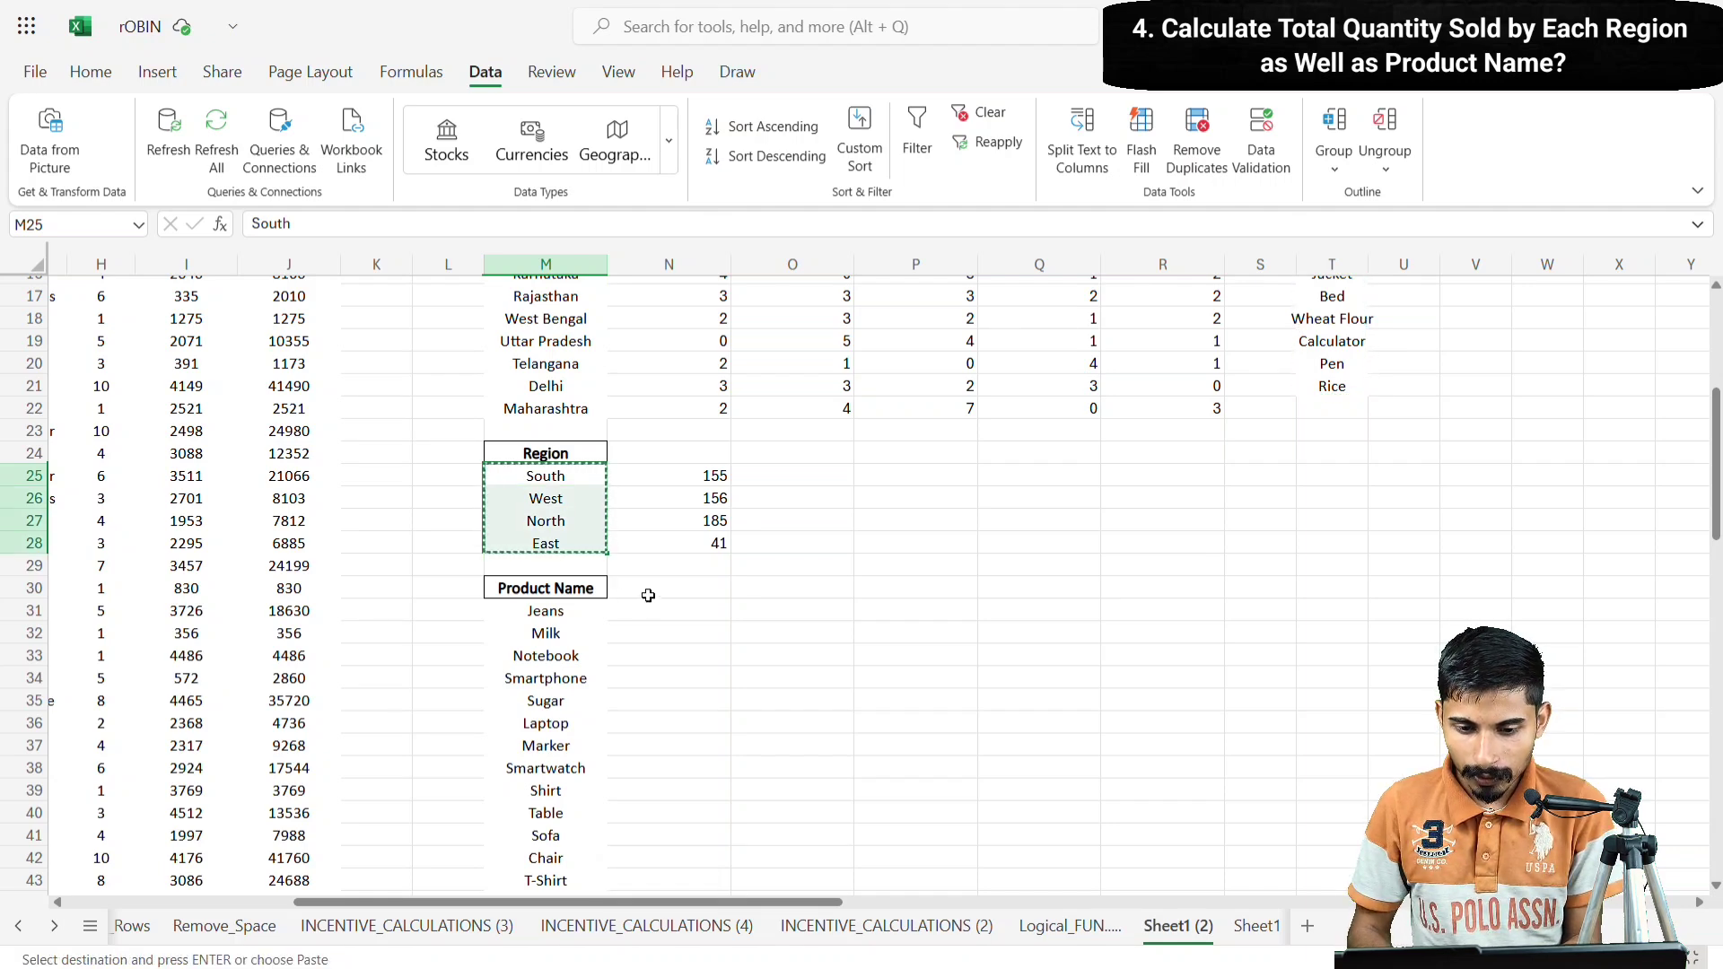
pyautogui.click(648, 595)
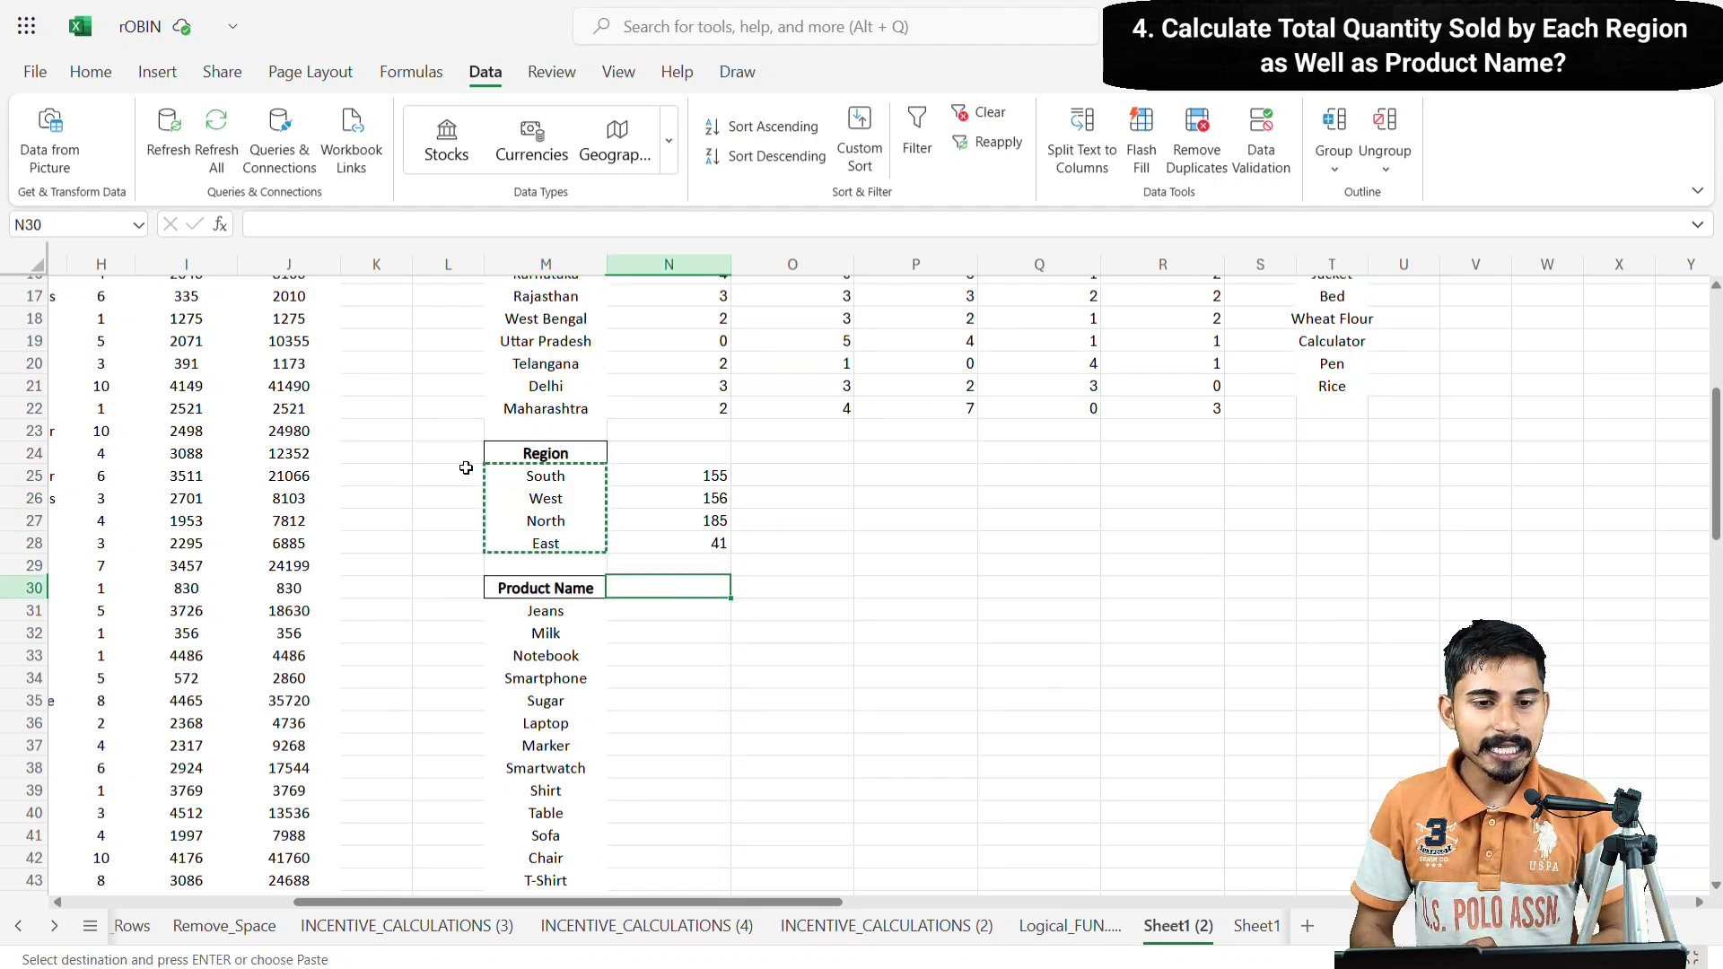
pyautogui.click(115, 79)
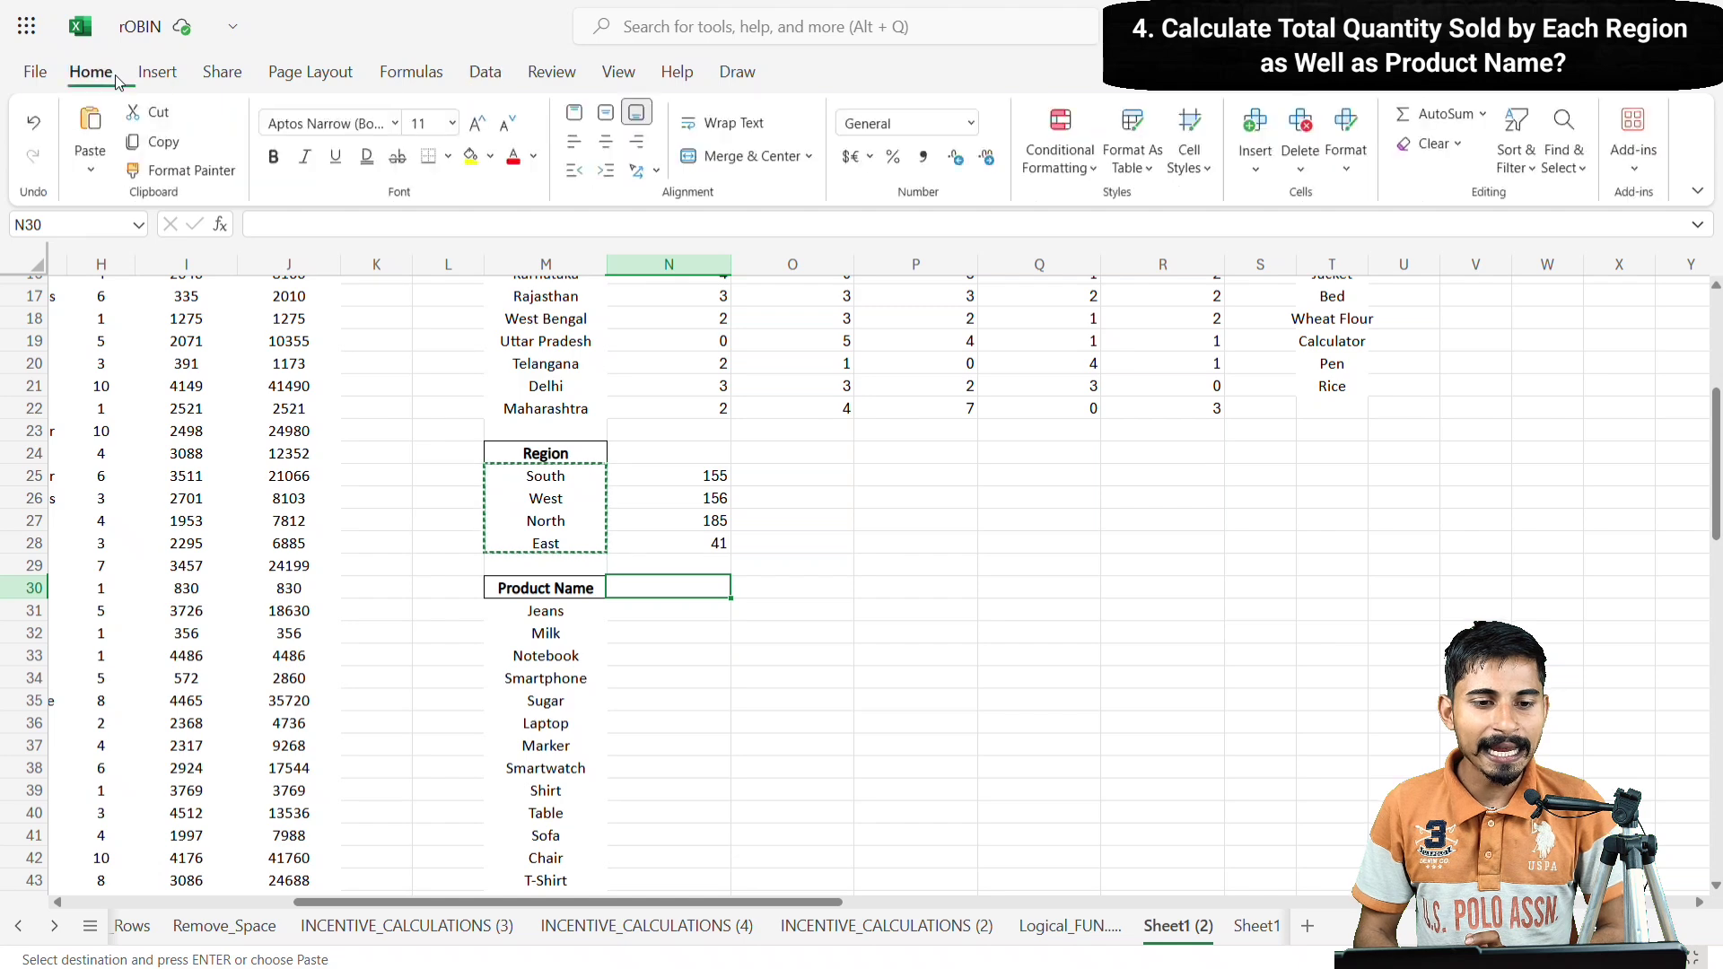
pyautogui.click(91, 167)
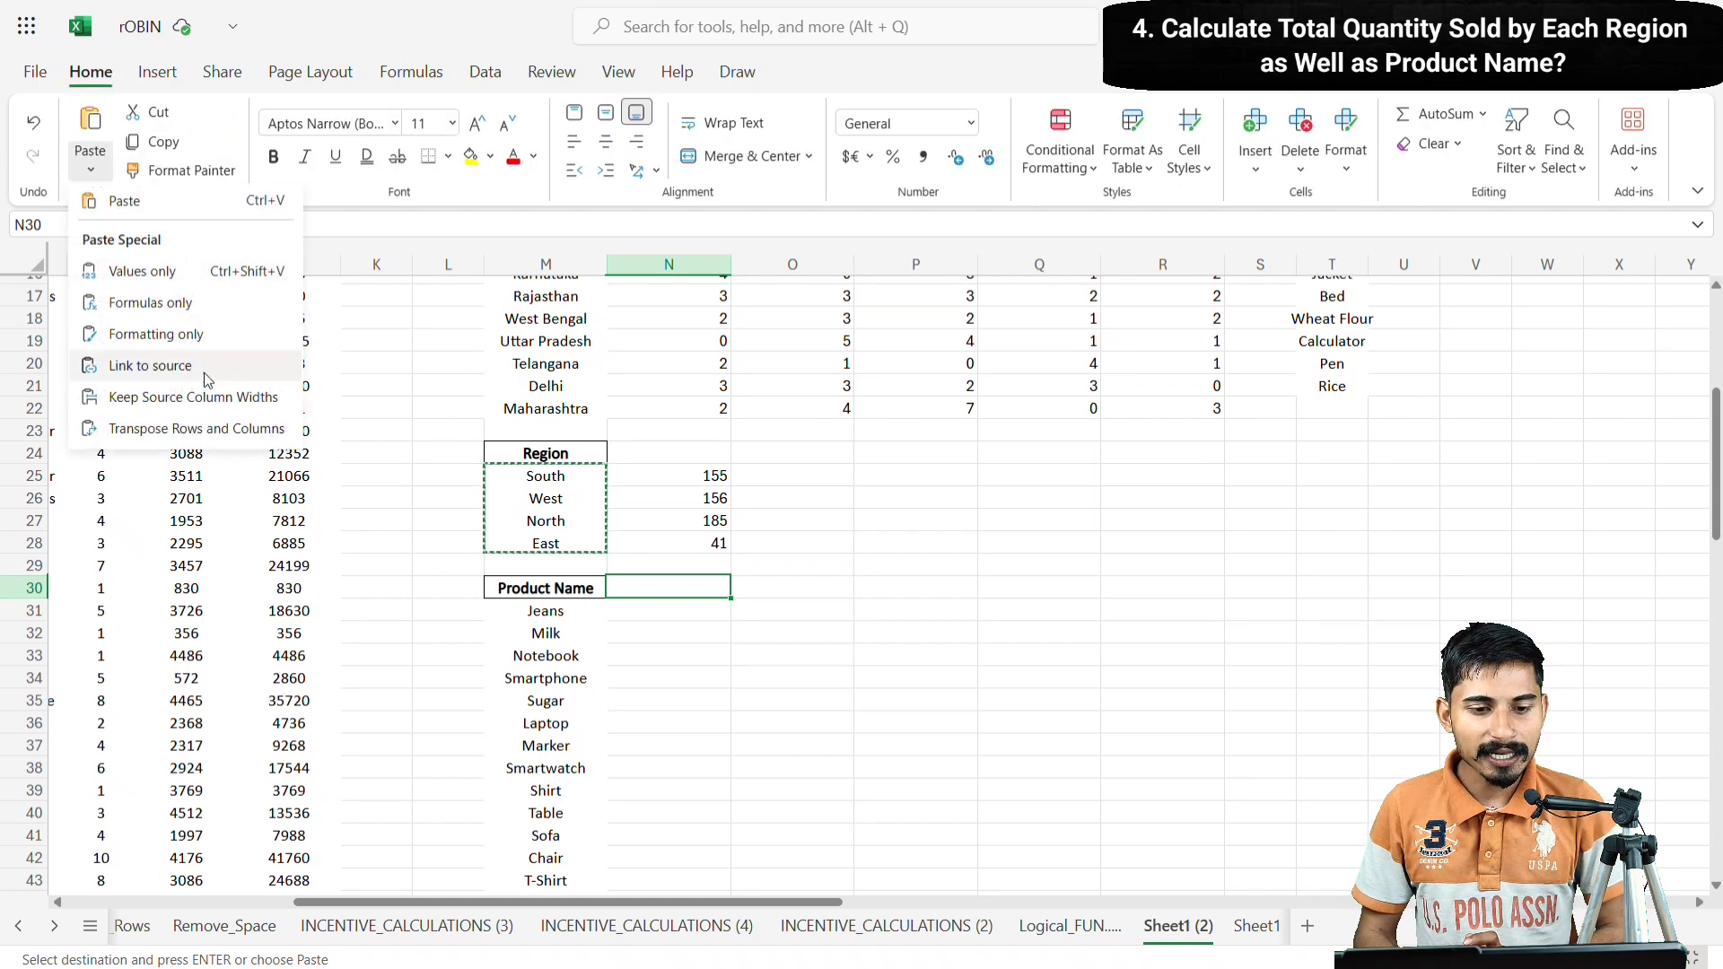
pyautogui.click(220, 431)
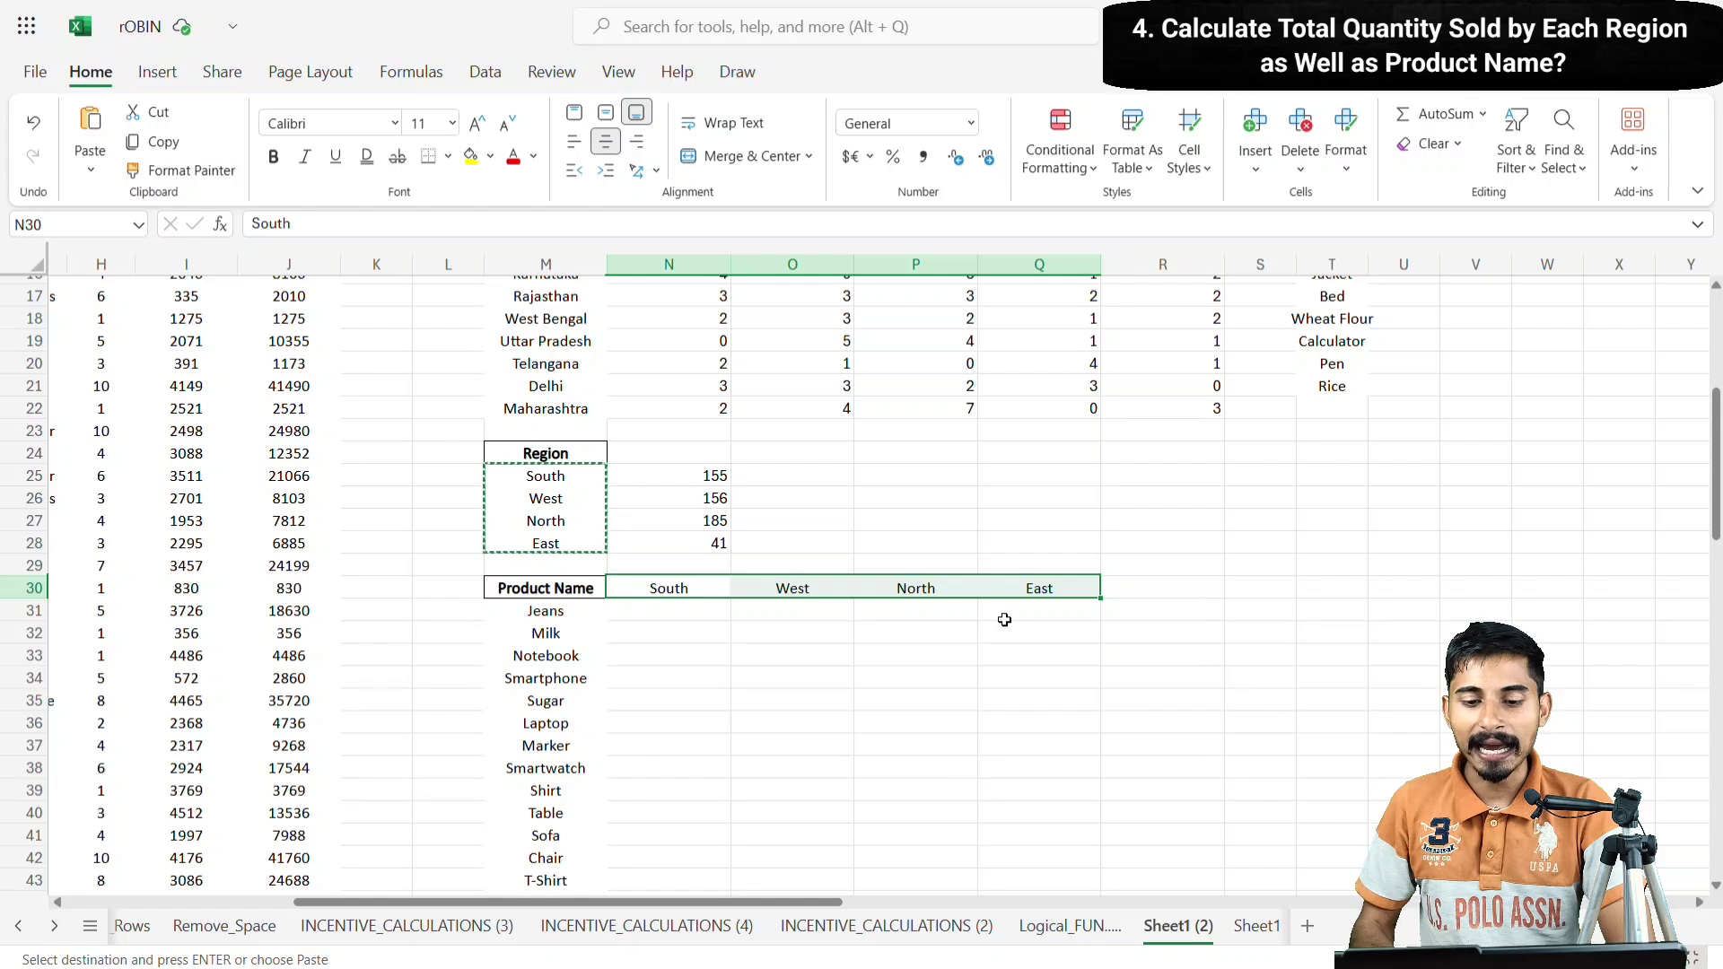
# - Start a SUMIFS formula in N31 with the whole Quantity column, locked as $H:$H, as the sum range
pyautogui.click(638, 616)
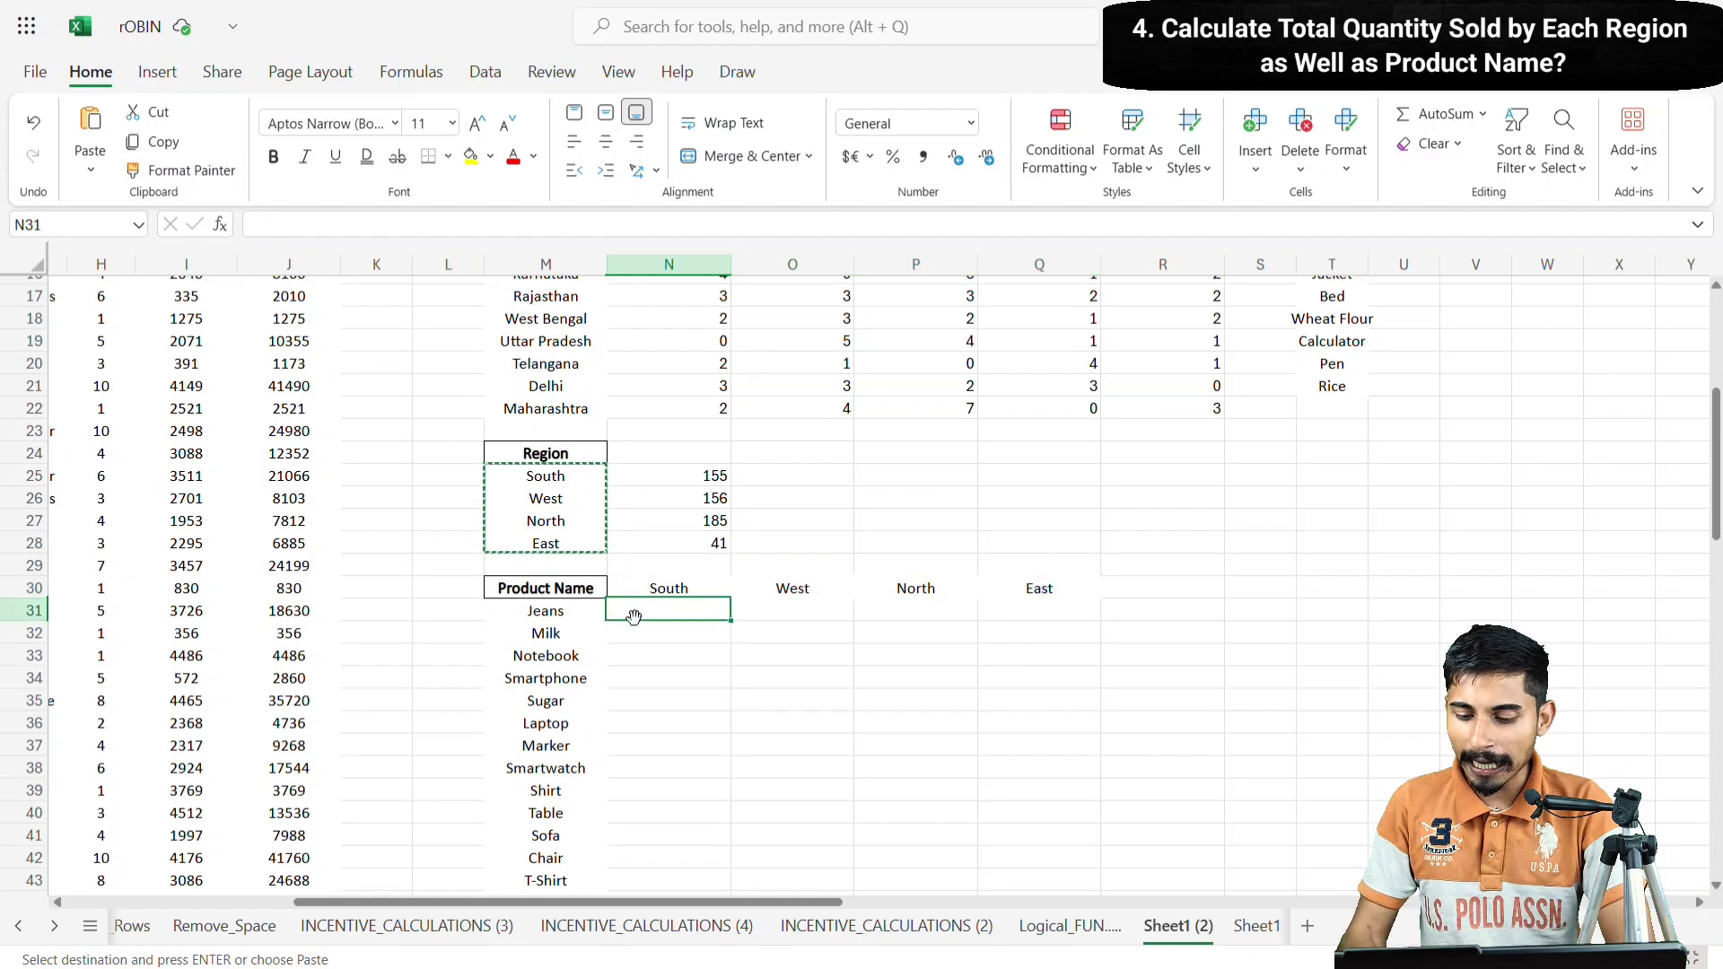
pyautogui.write('=s')
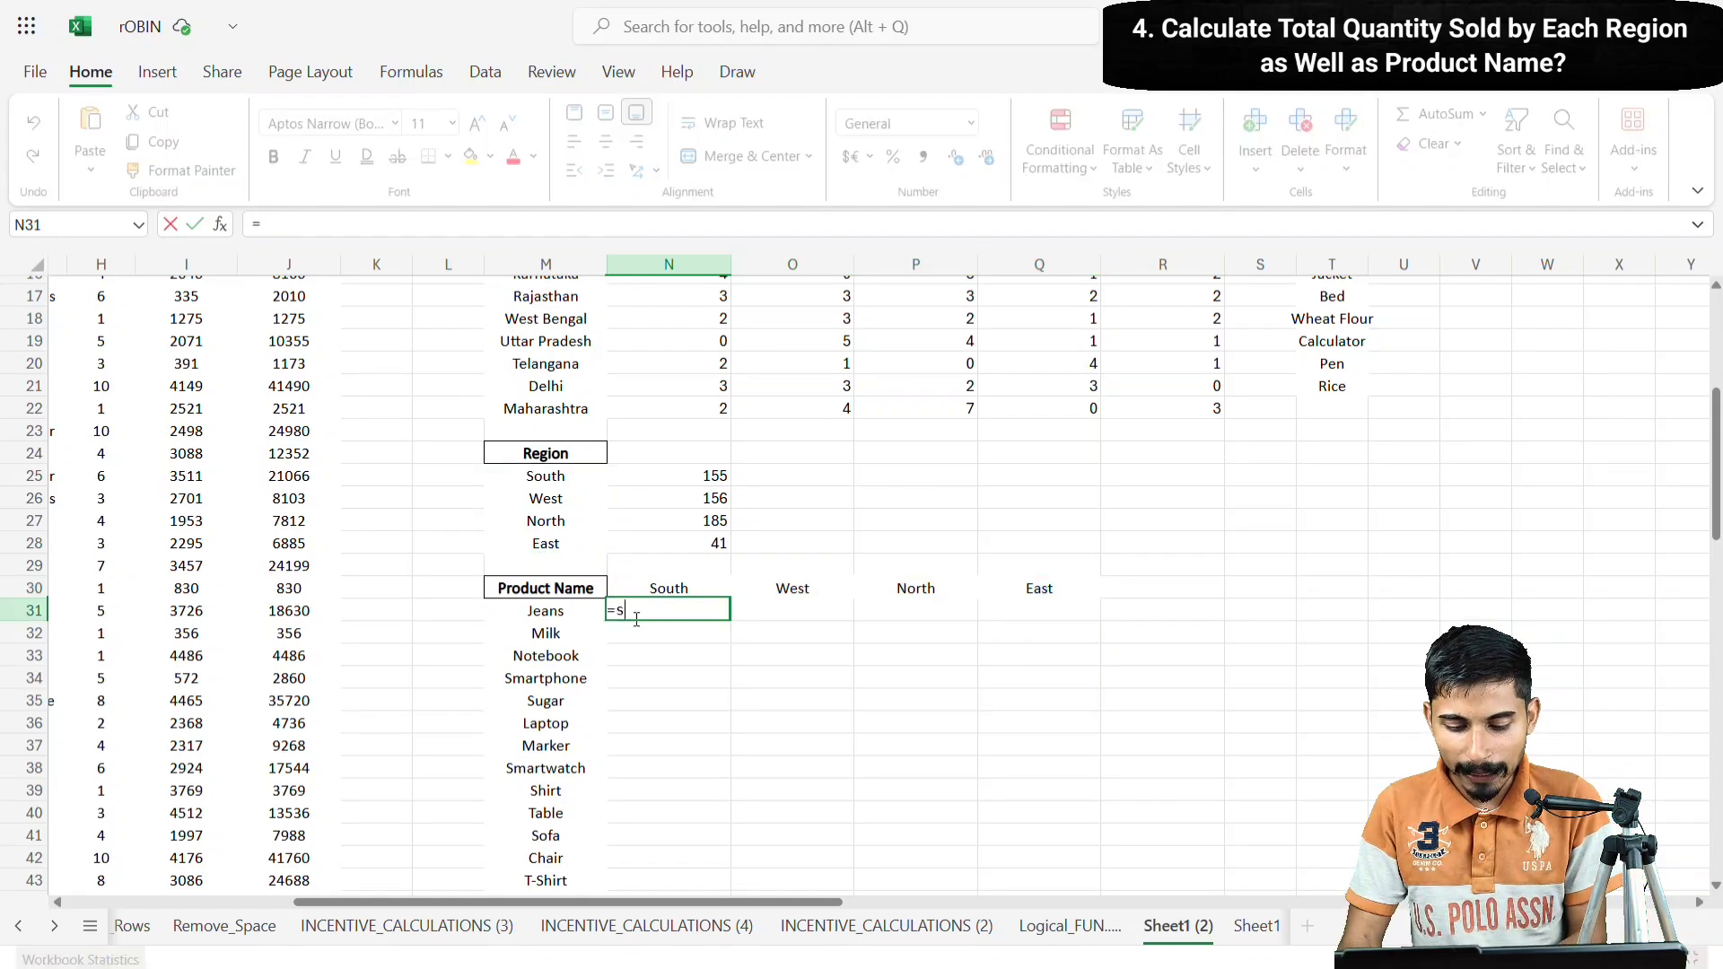
pyautogui.write('u')
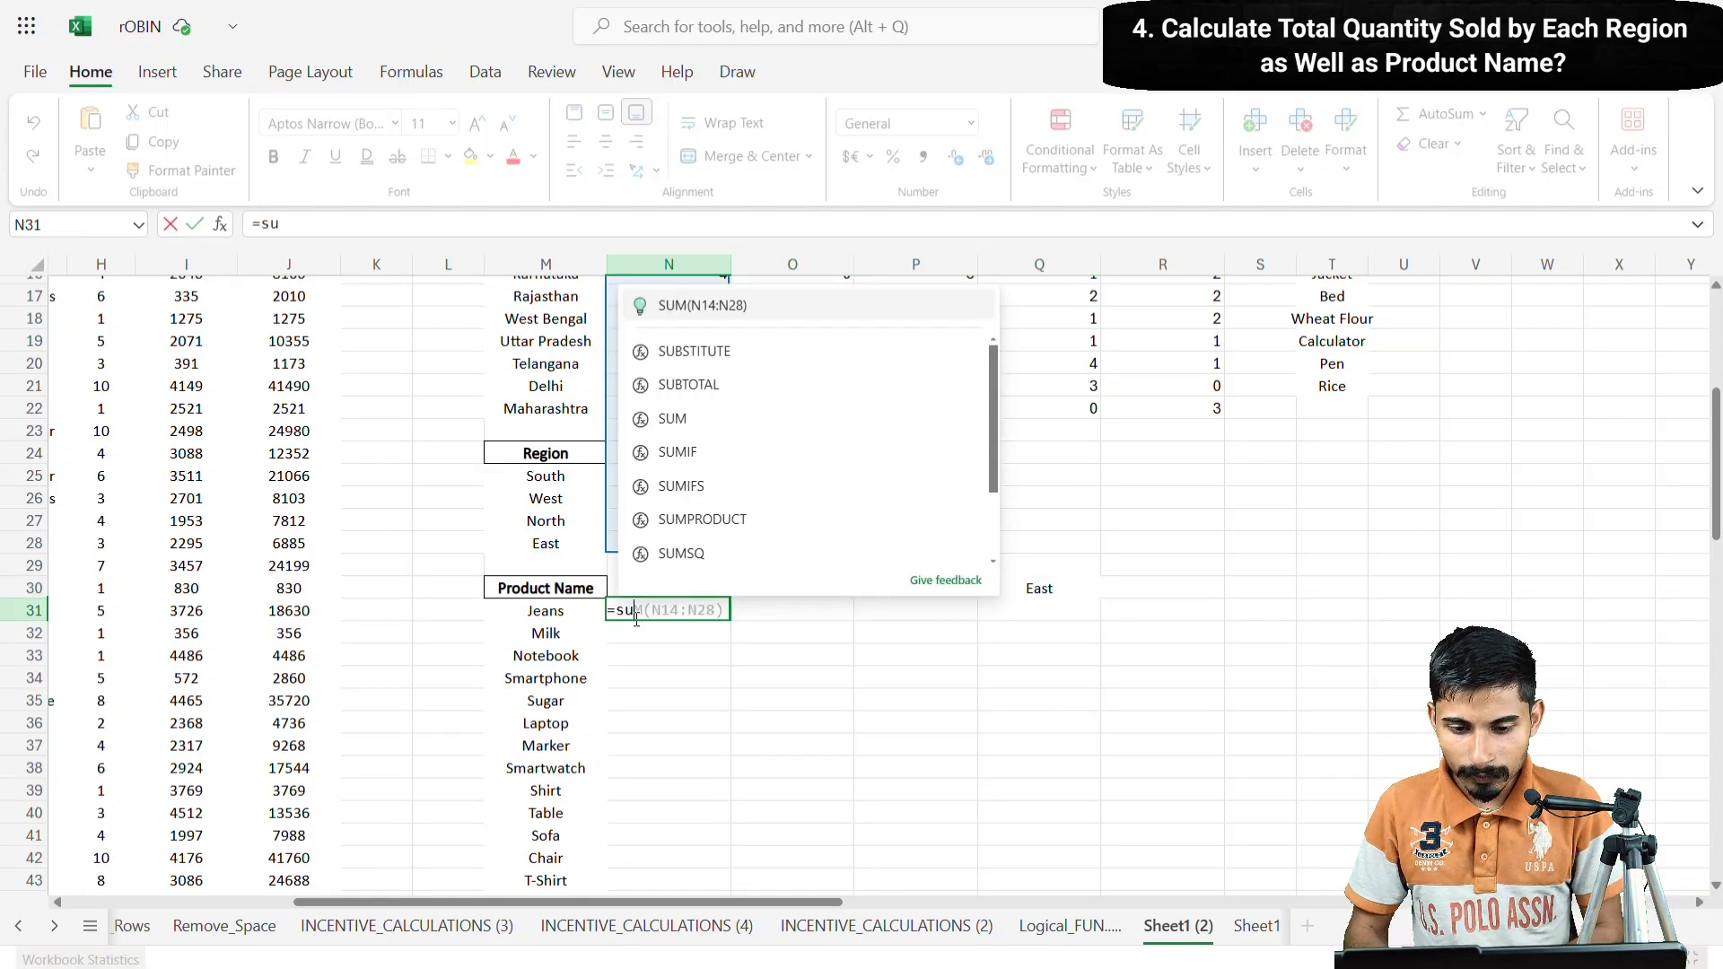
pyautogui.click(756, 486)
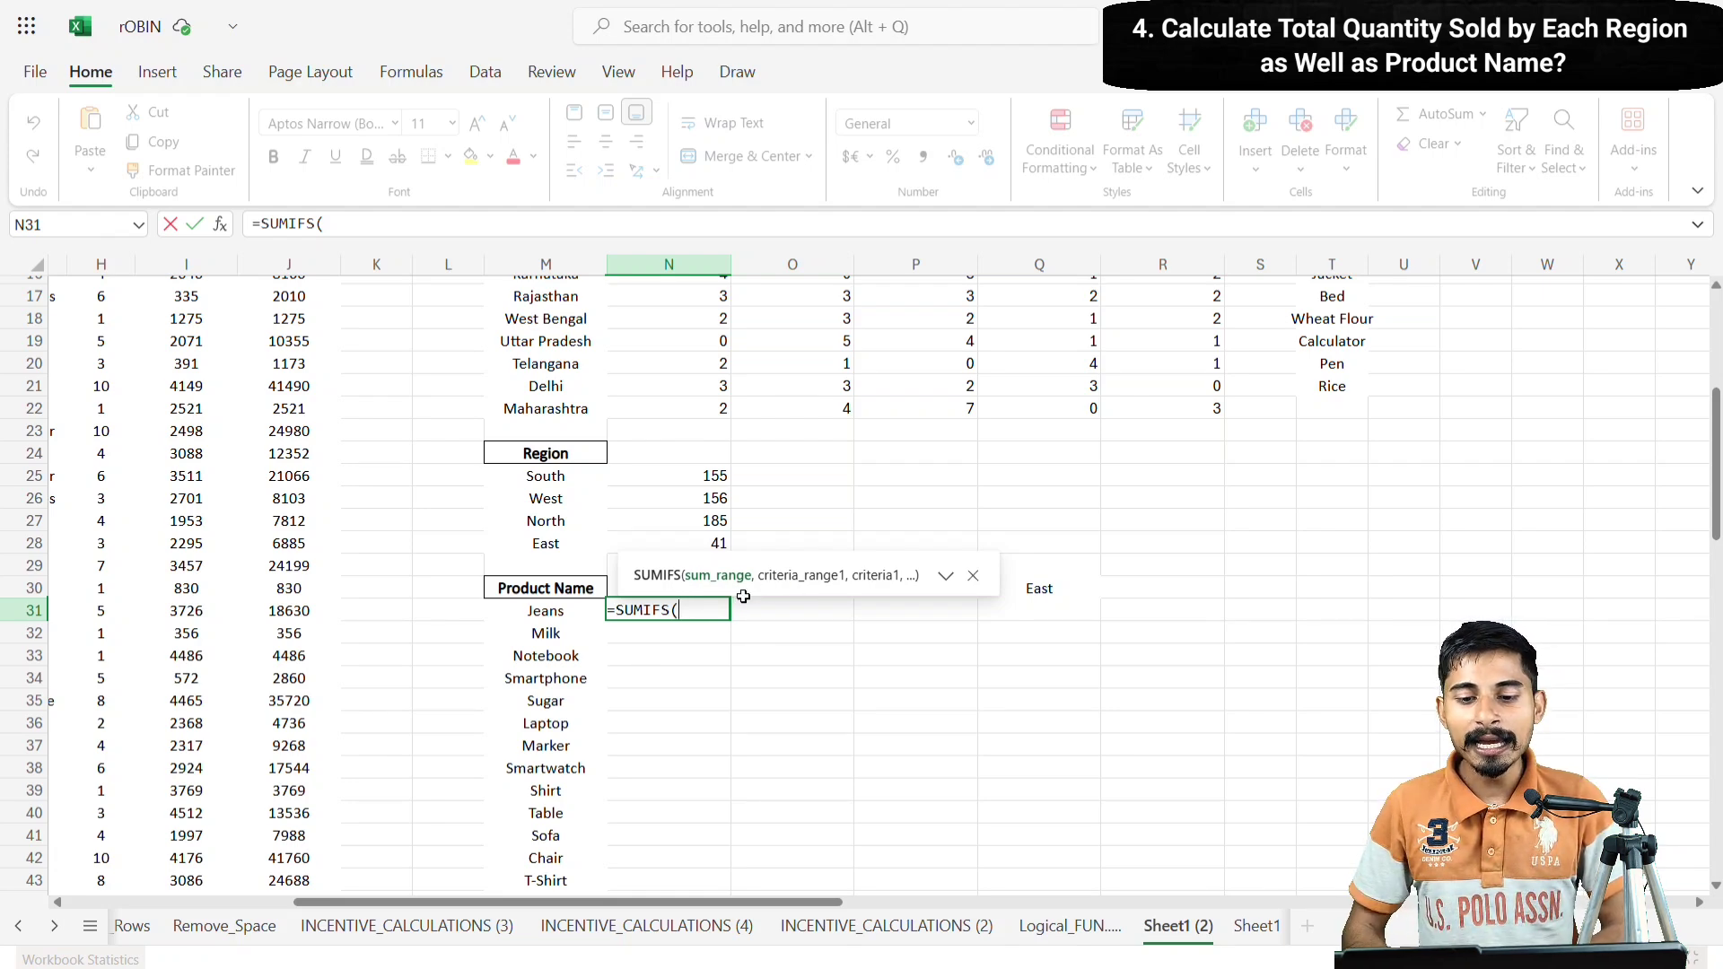
pyautogui.scroll(5, 743, 597)
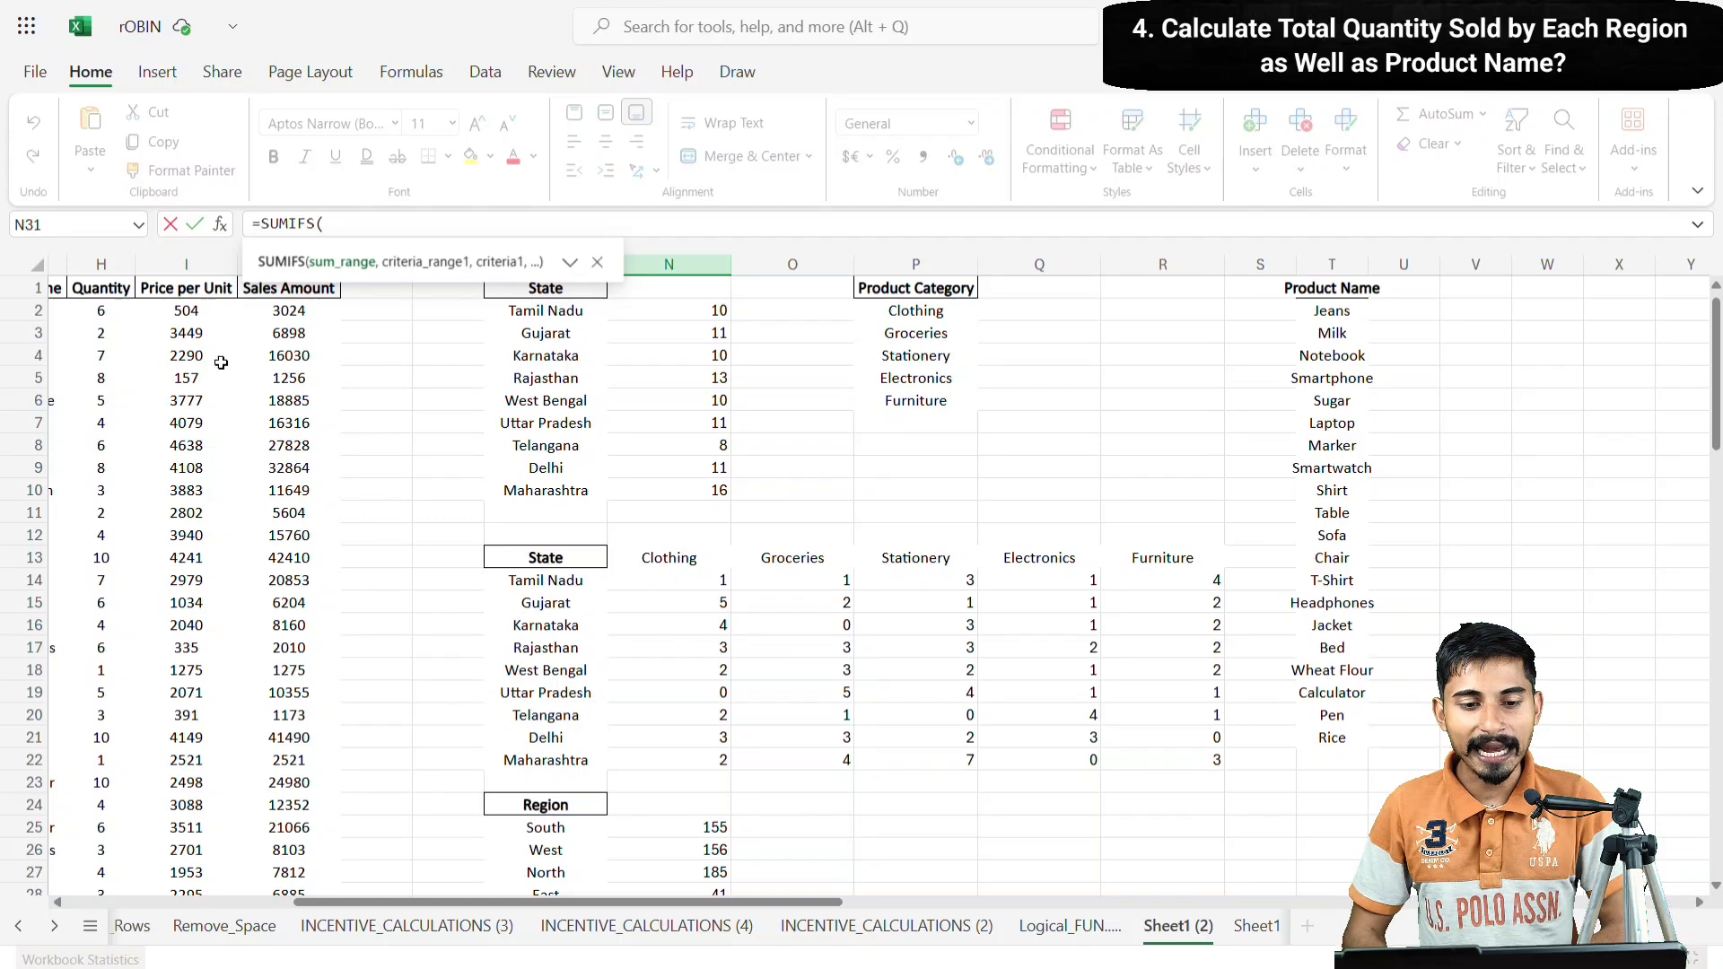
pyautogui.hscroll(-3, 221, 363)
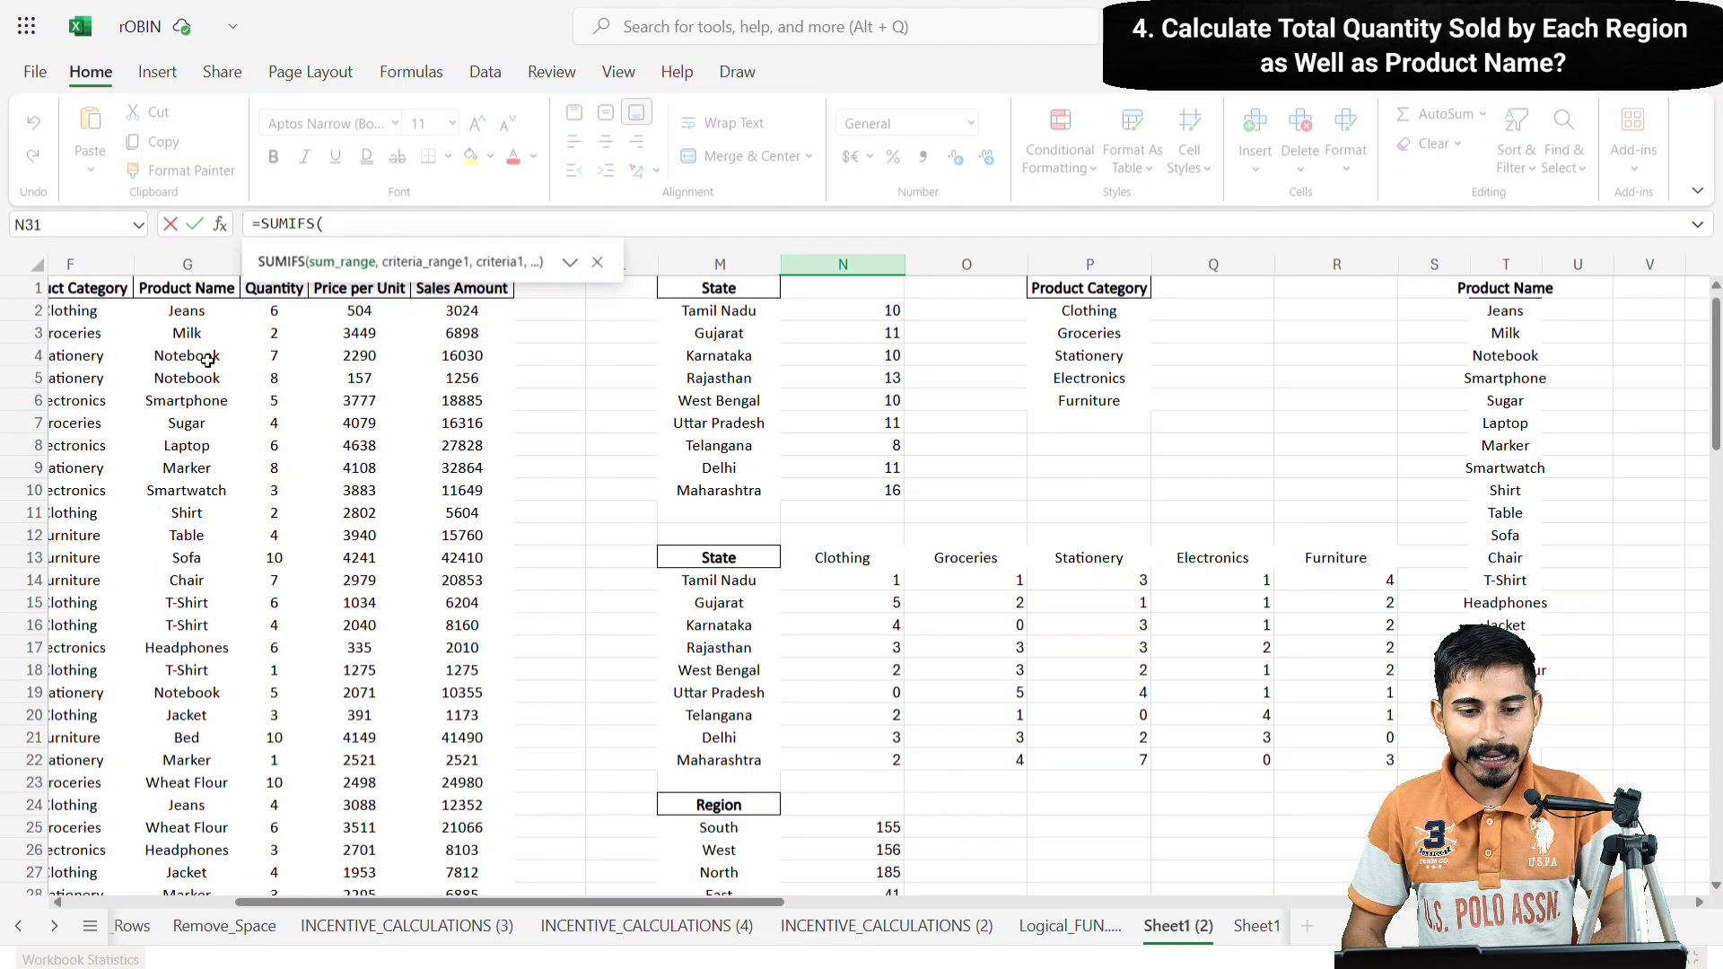
pyautogui.hscroll(2, 207, 360)
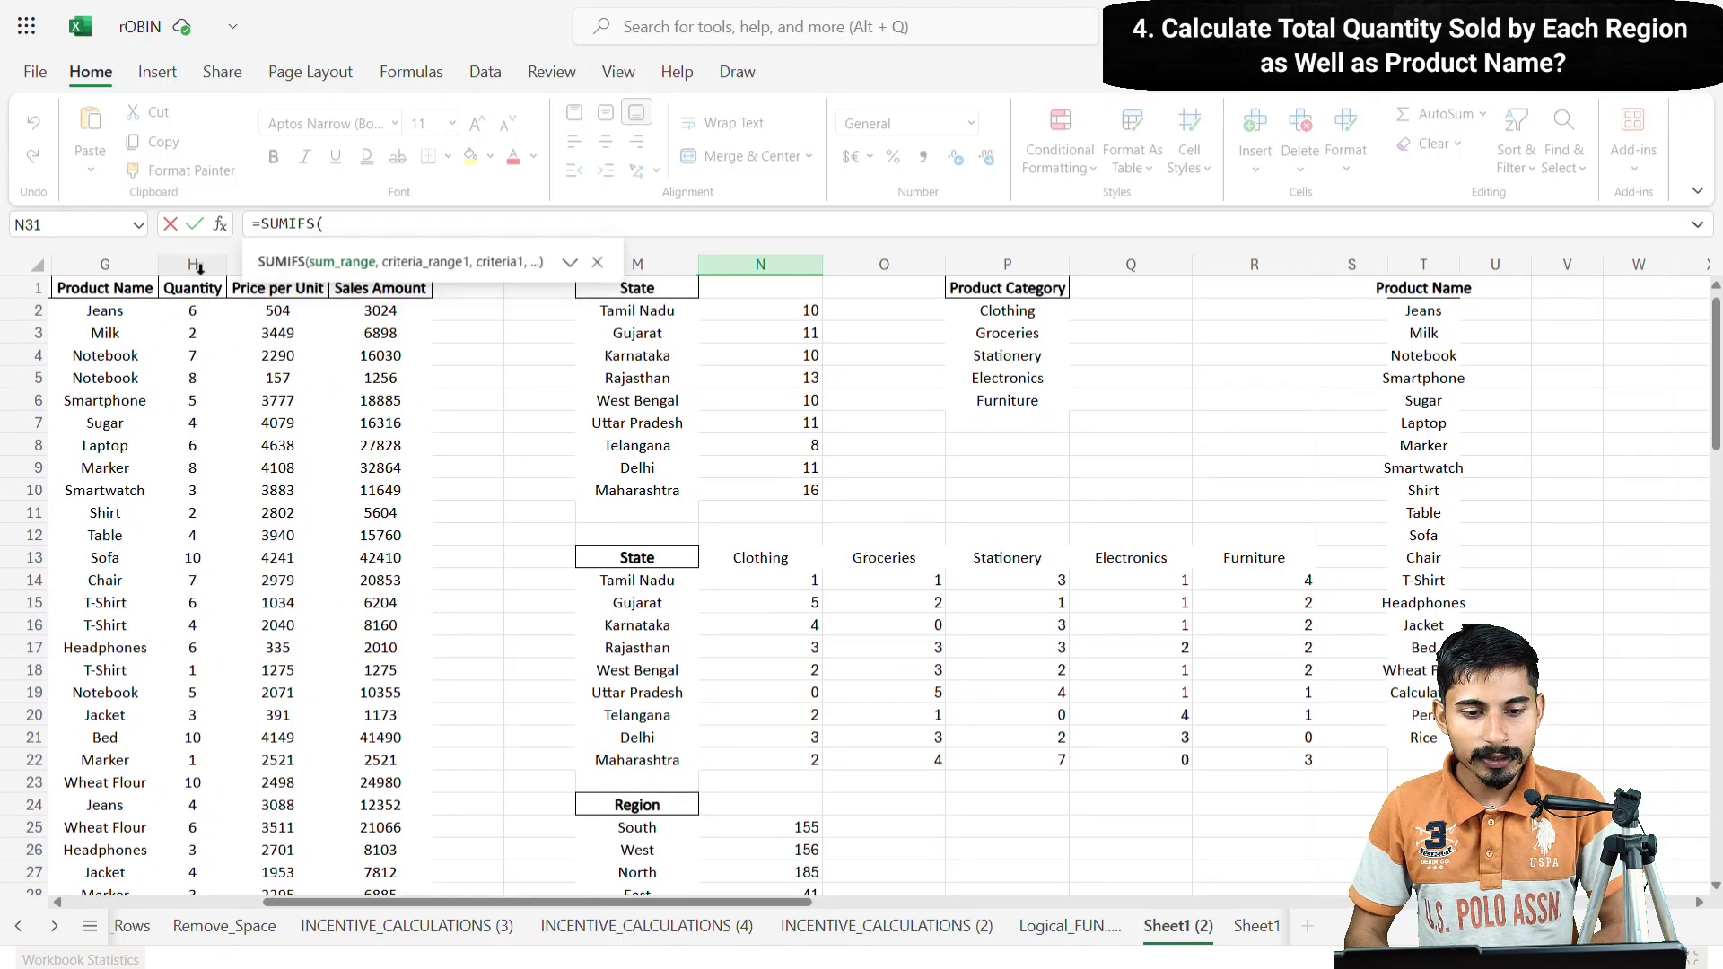
pyautogui.click(193, 269)
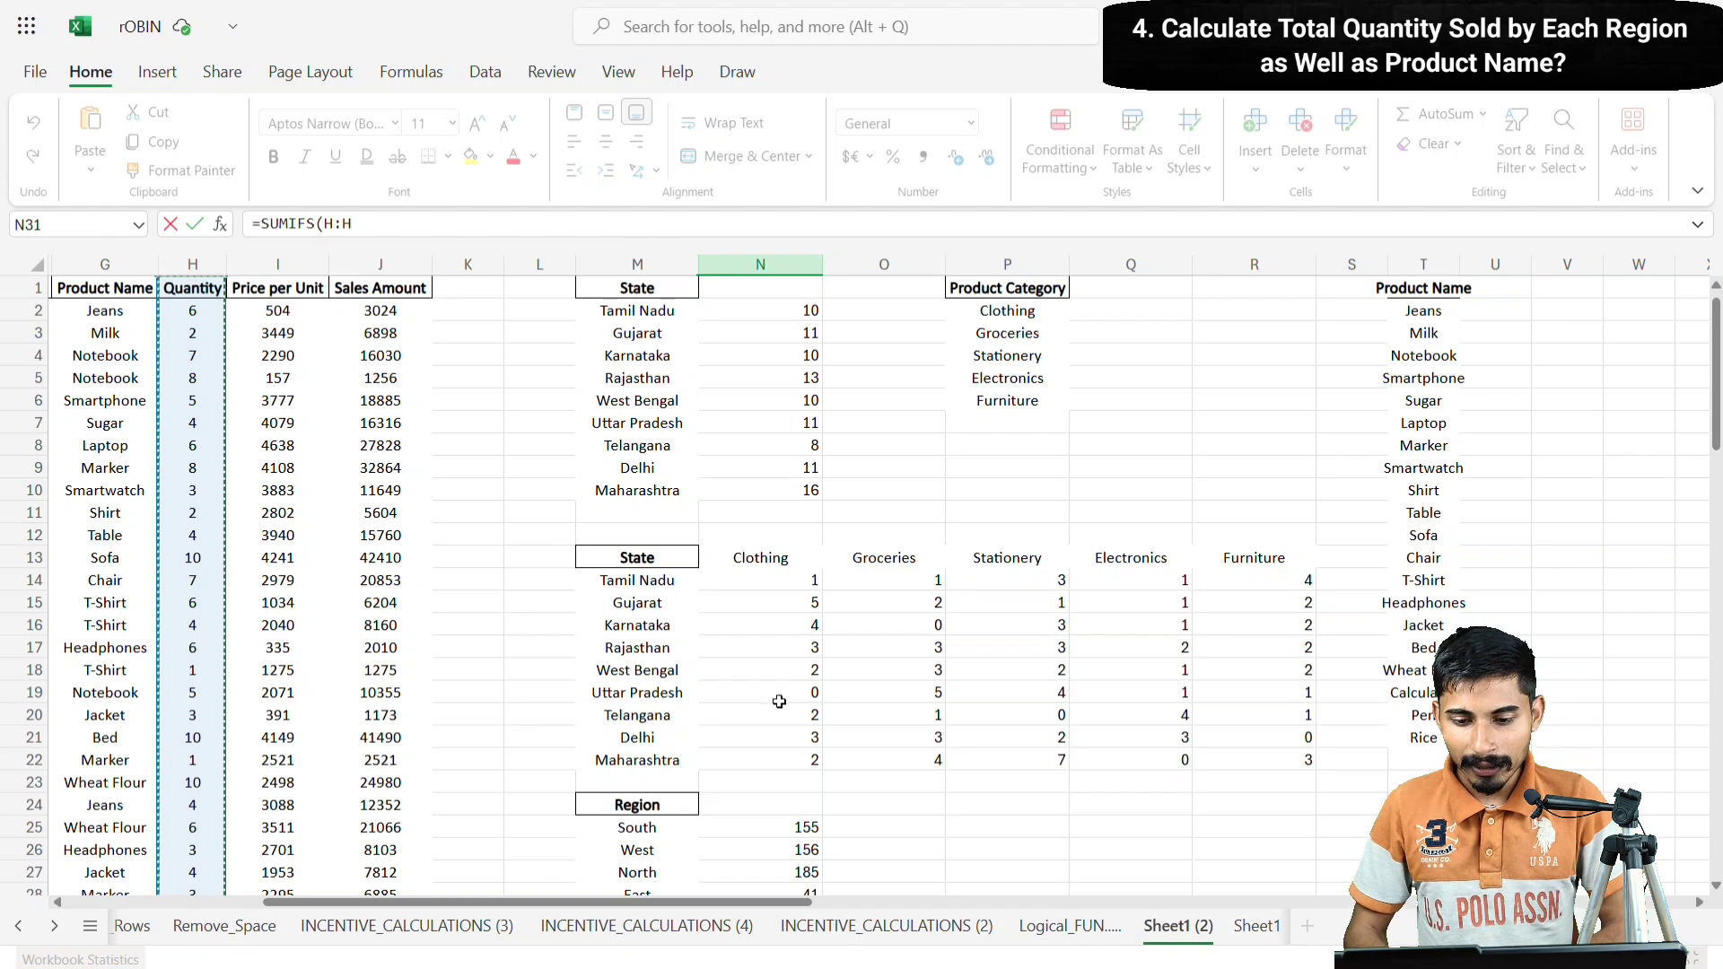
pyautogui.scroll(-2, 779, 700)
pyautogui.scroll(-1, 779, 701)
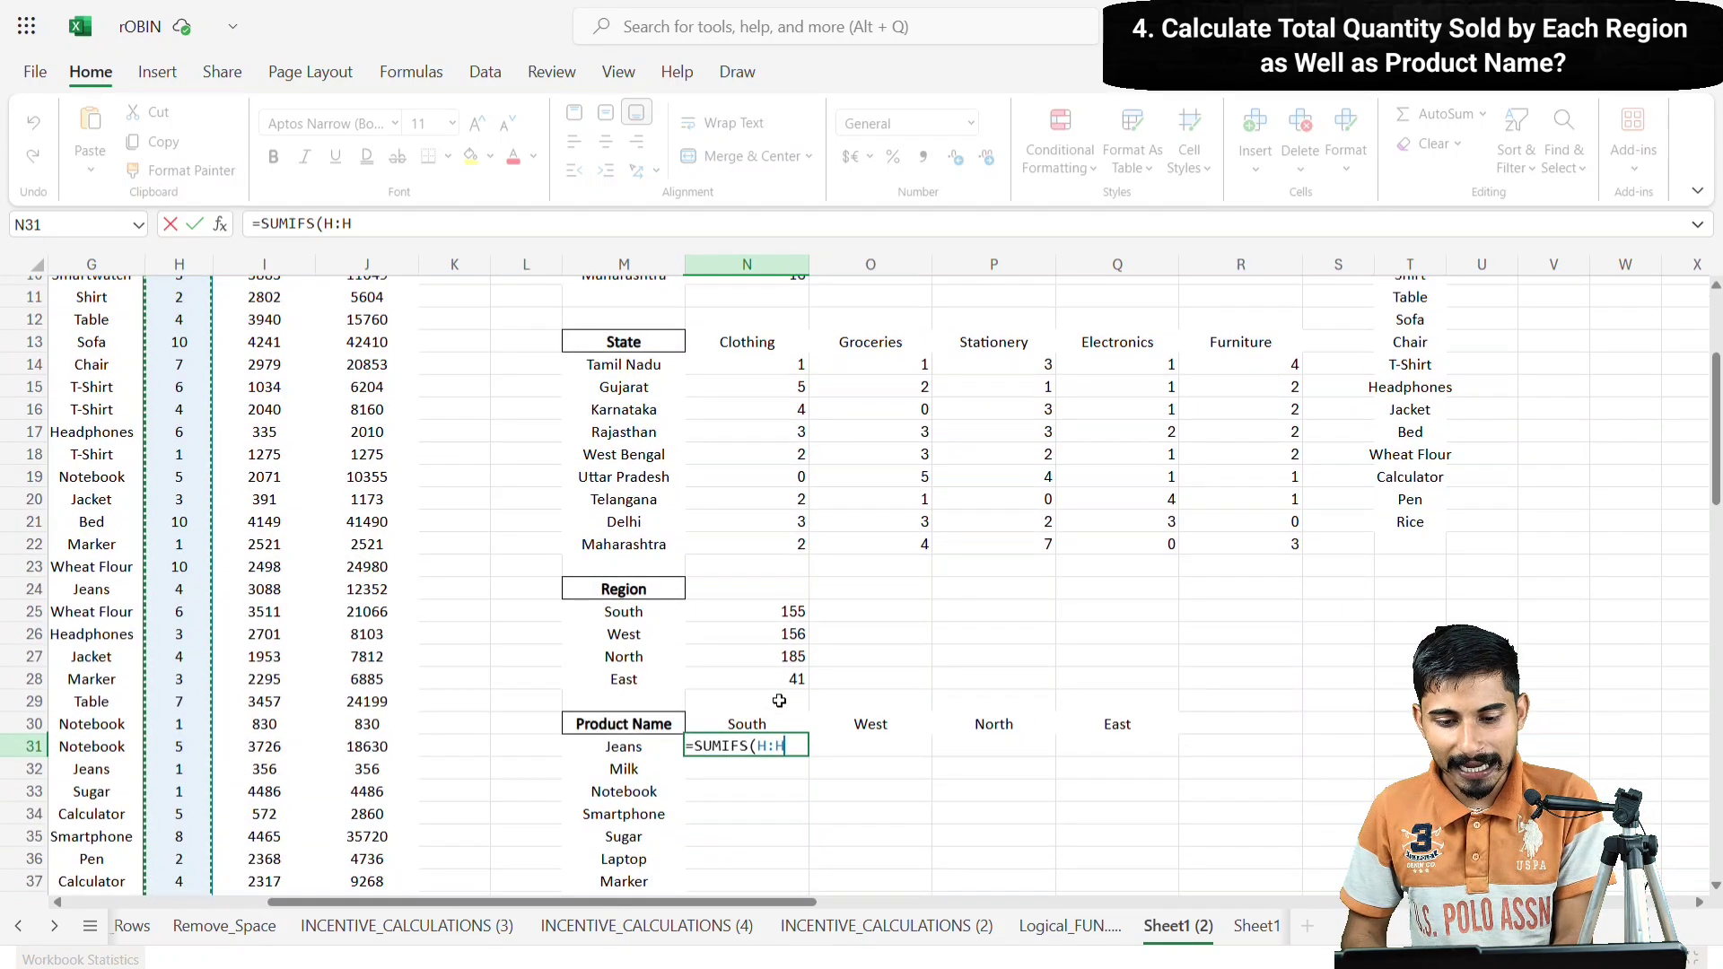
pyautogui.press('F4')
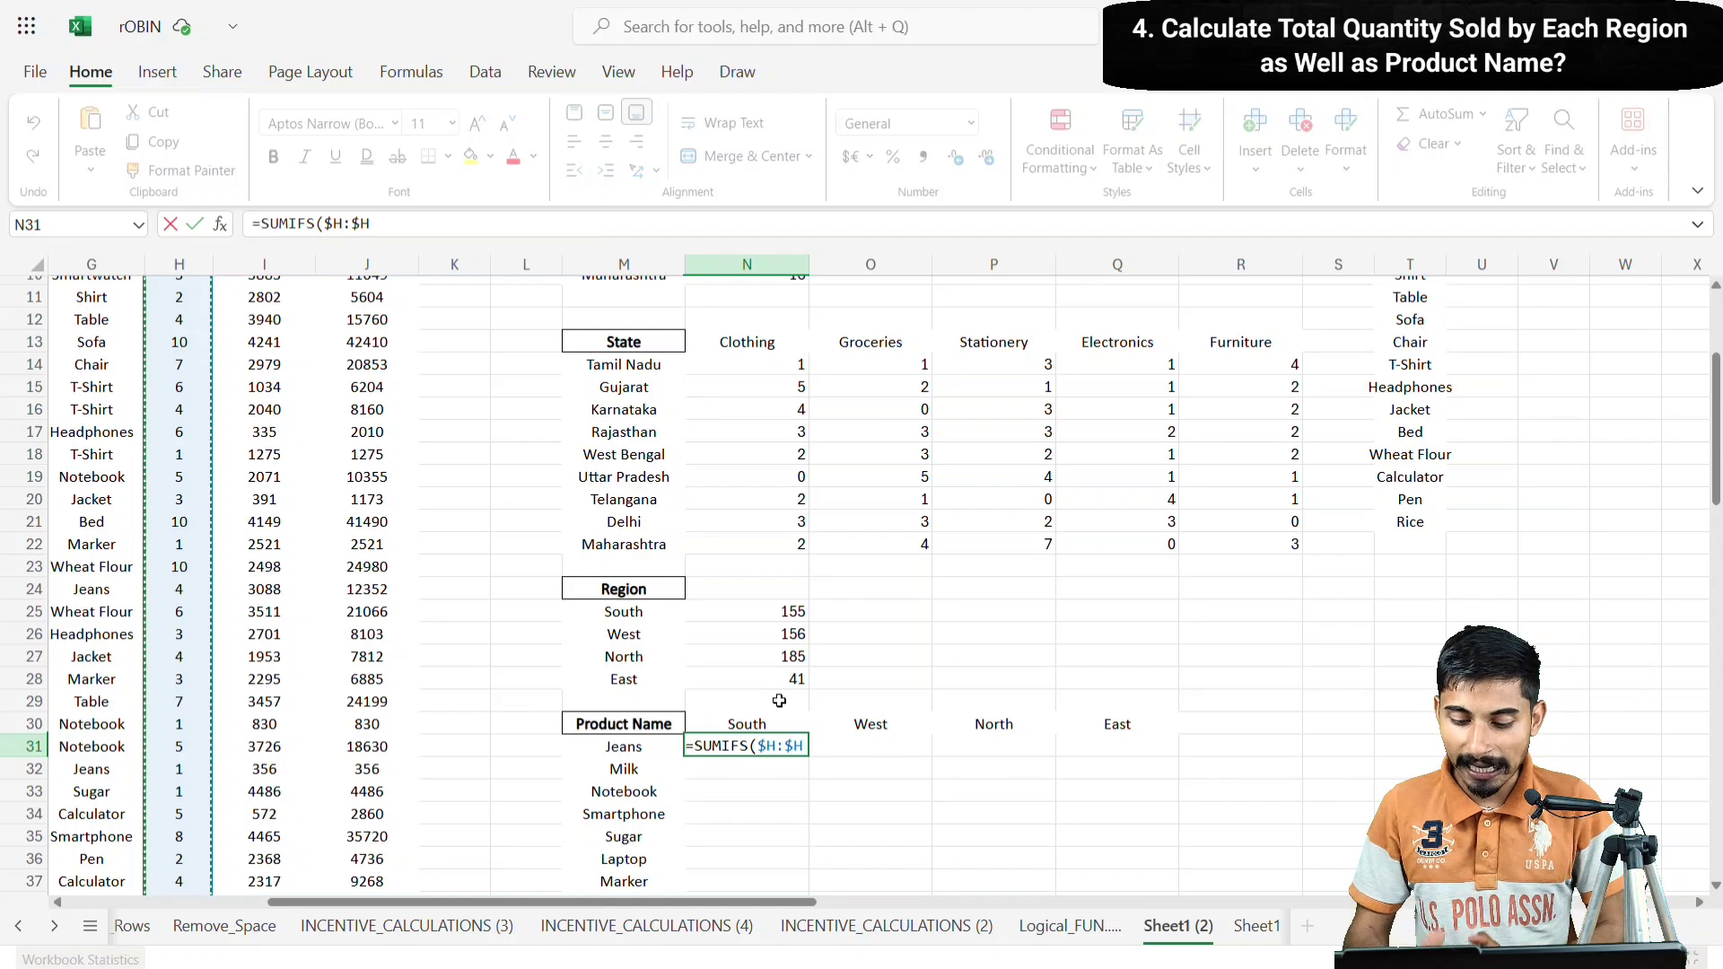
pyautogui.write(',')
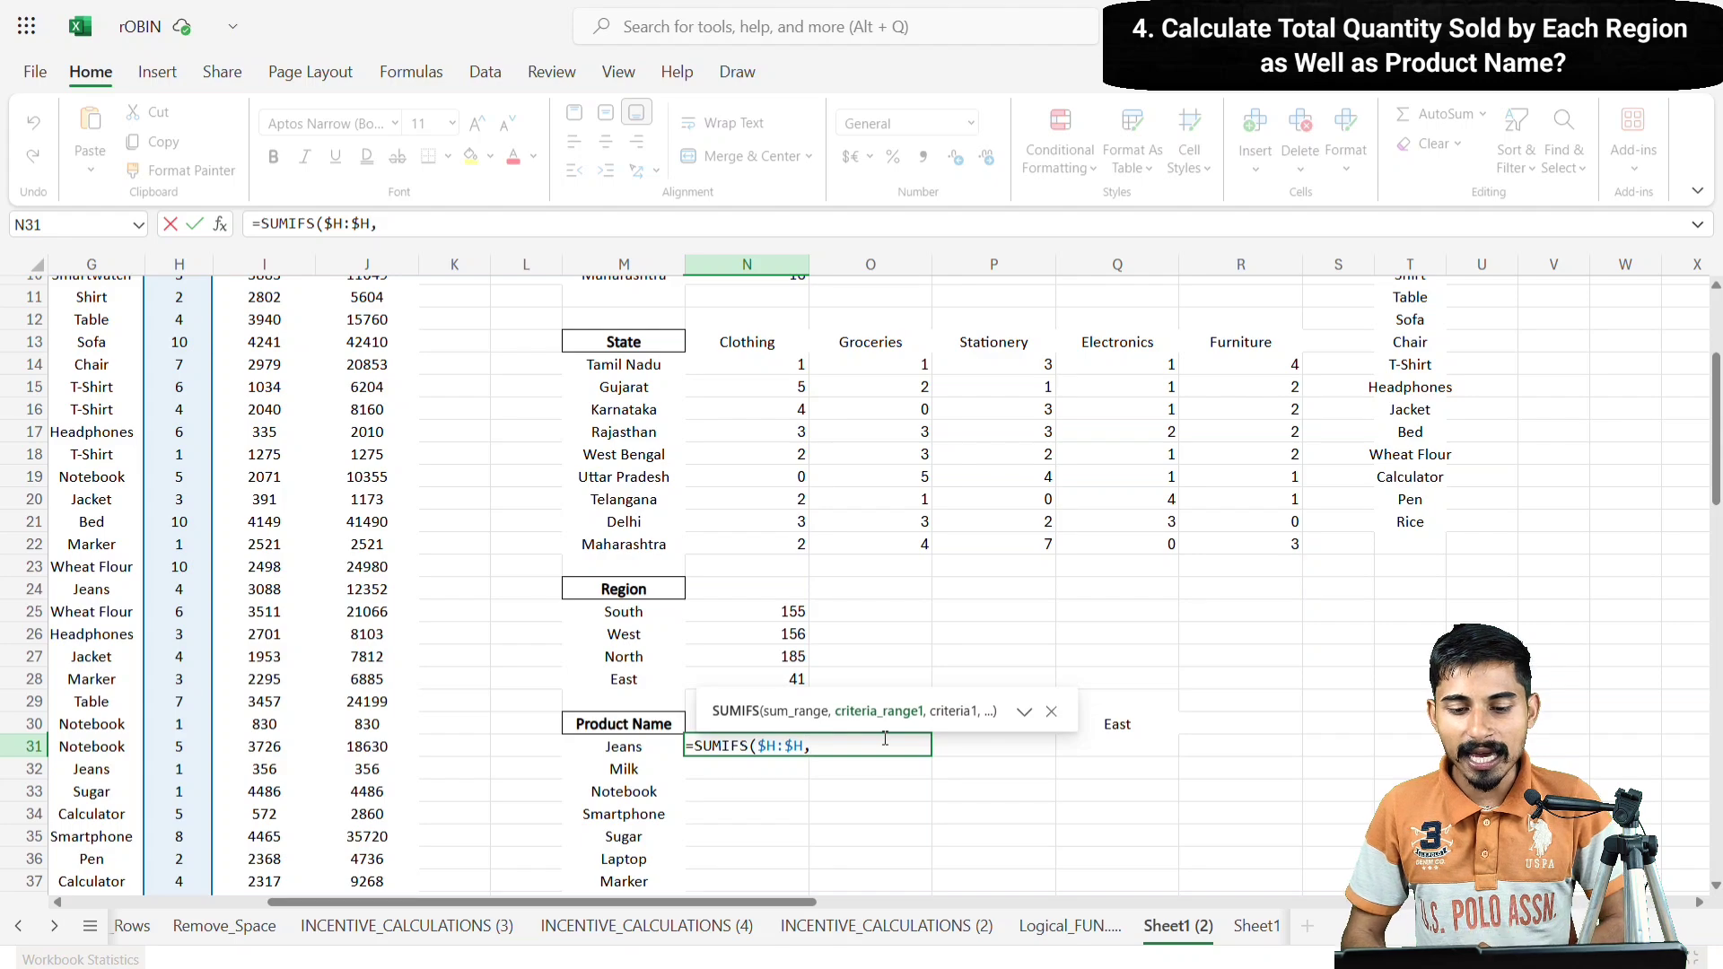
# - Add the locked Product Name column $G:$G as the first criteria range and M31 as its criterion in the N31 formula
pyautogui.scroll(4, 596, 516)
pyautogui.hscroll(-3, 596, 516)
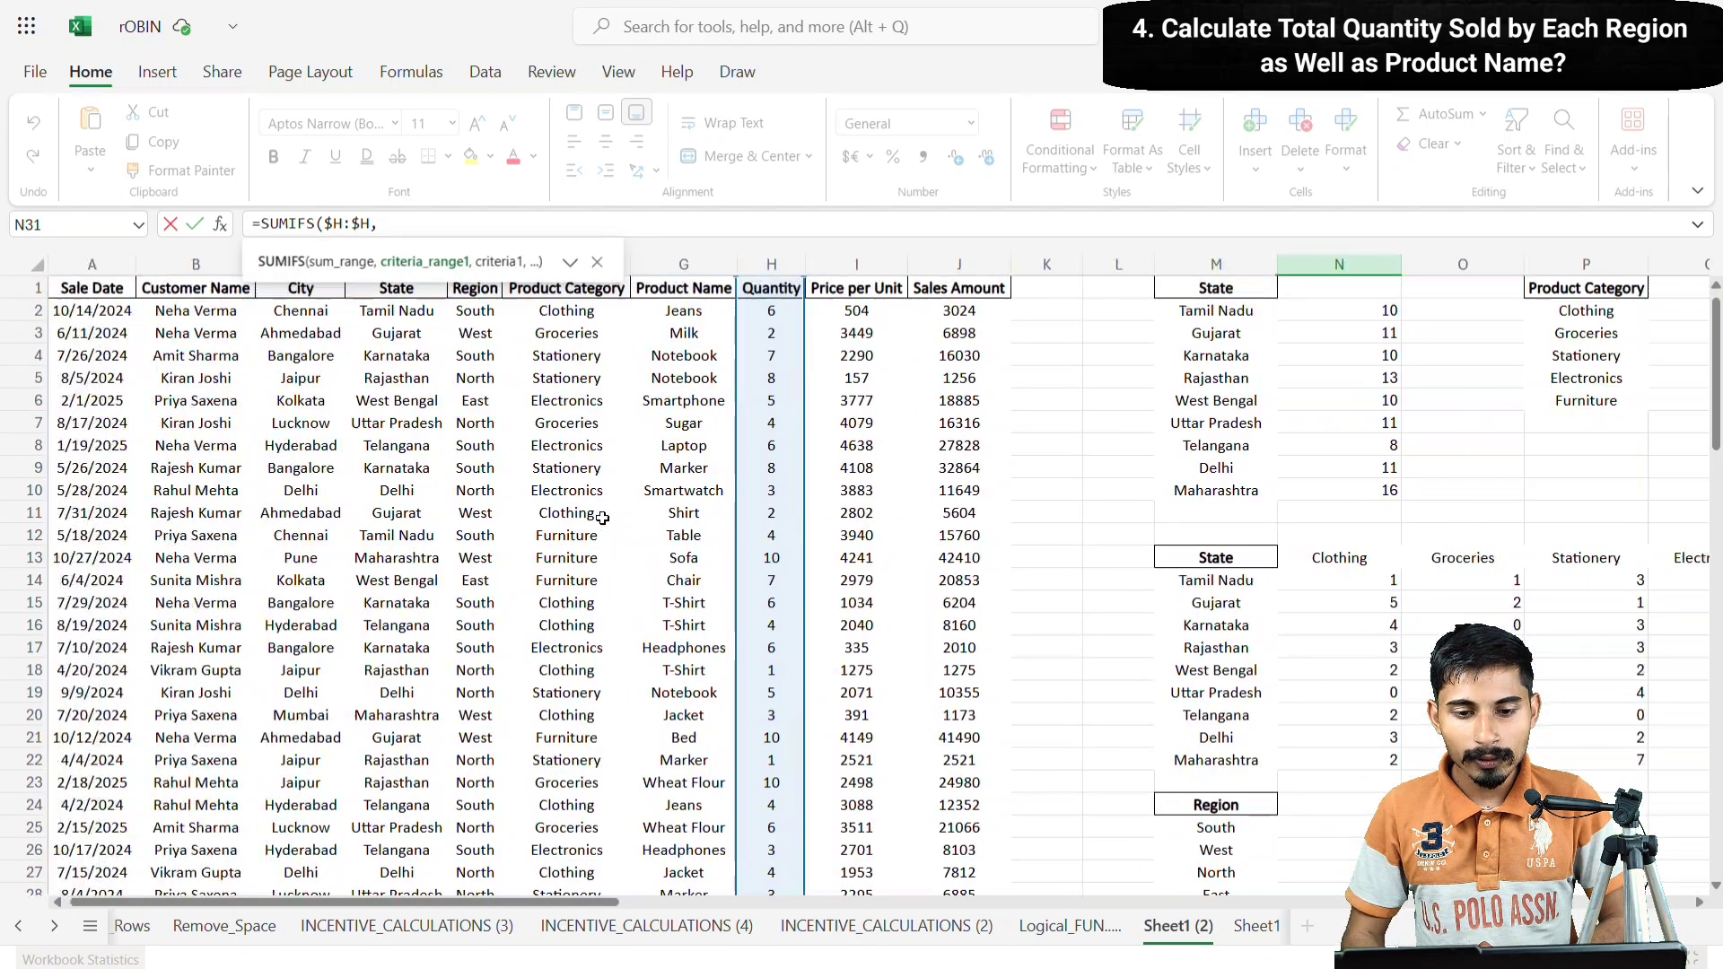
pyautogui.hscroll(5, 565, 449)
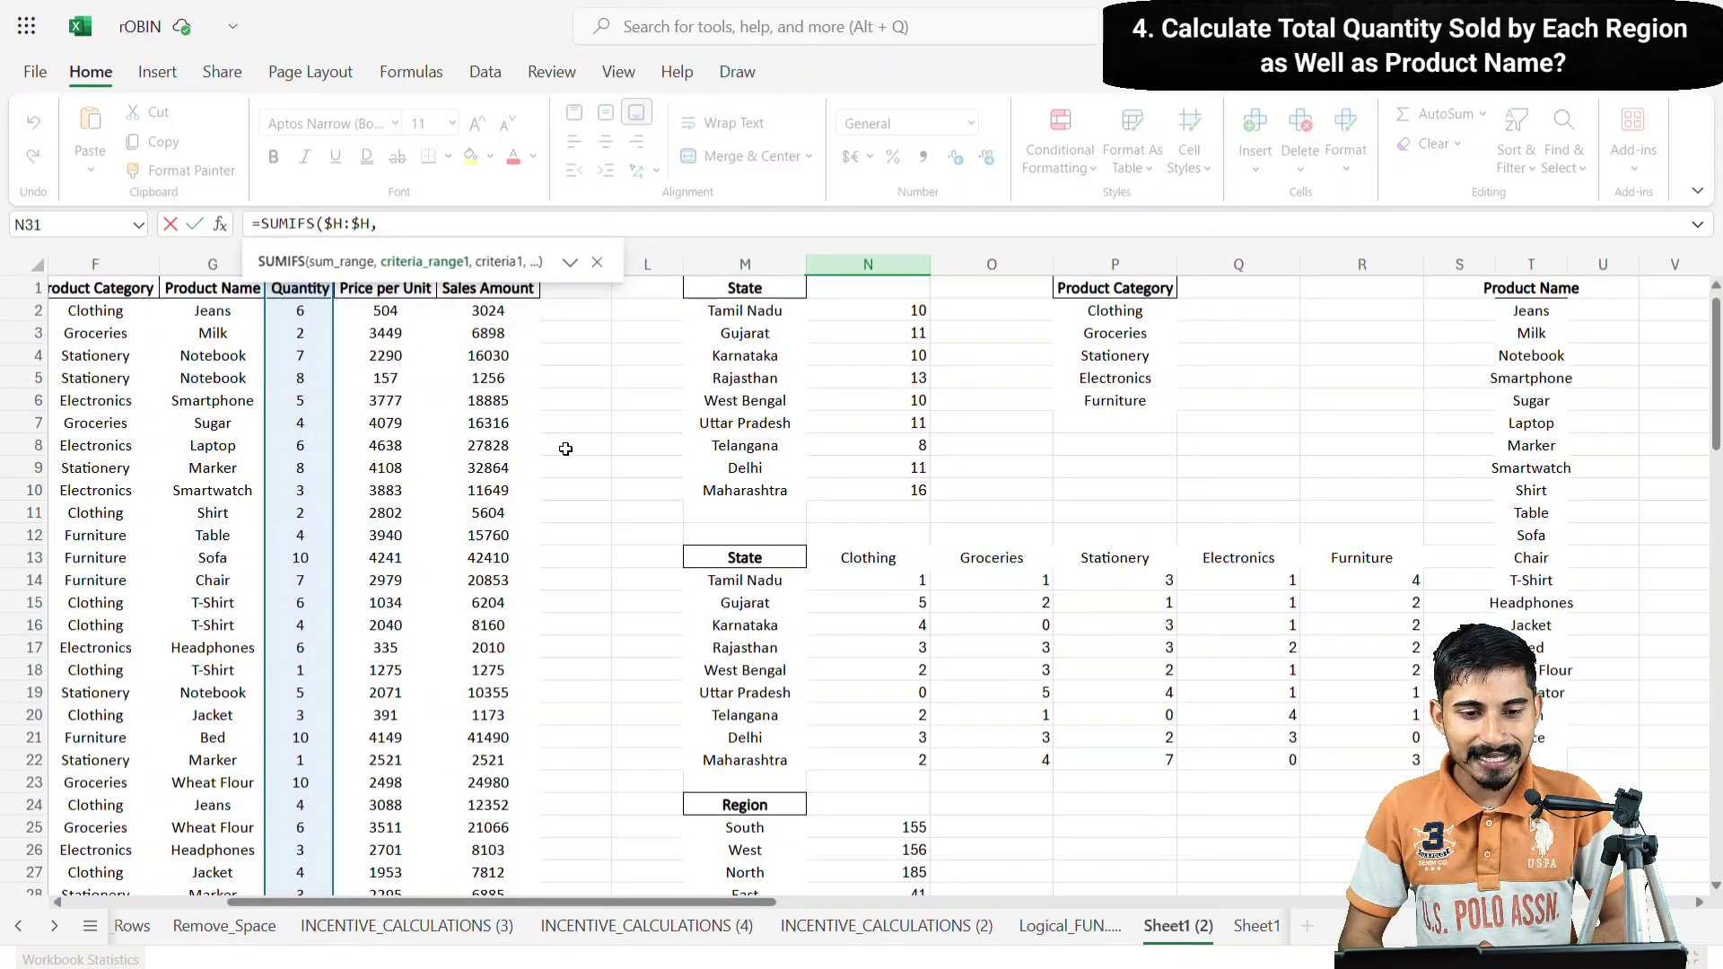
pyautogui.click(212, 264)
pyautogui.scroll(-5, 792, 659)
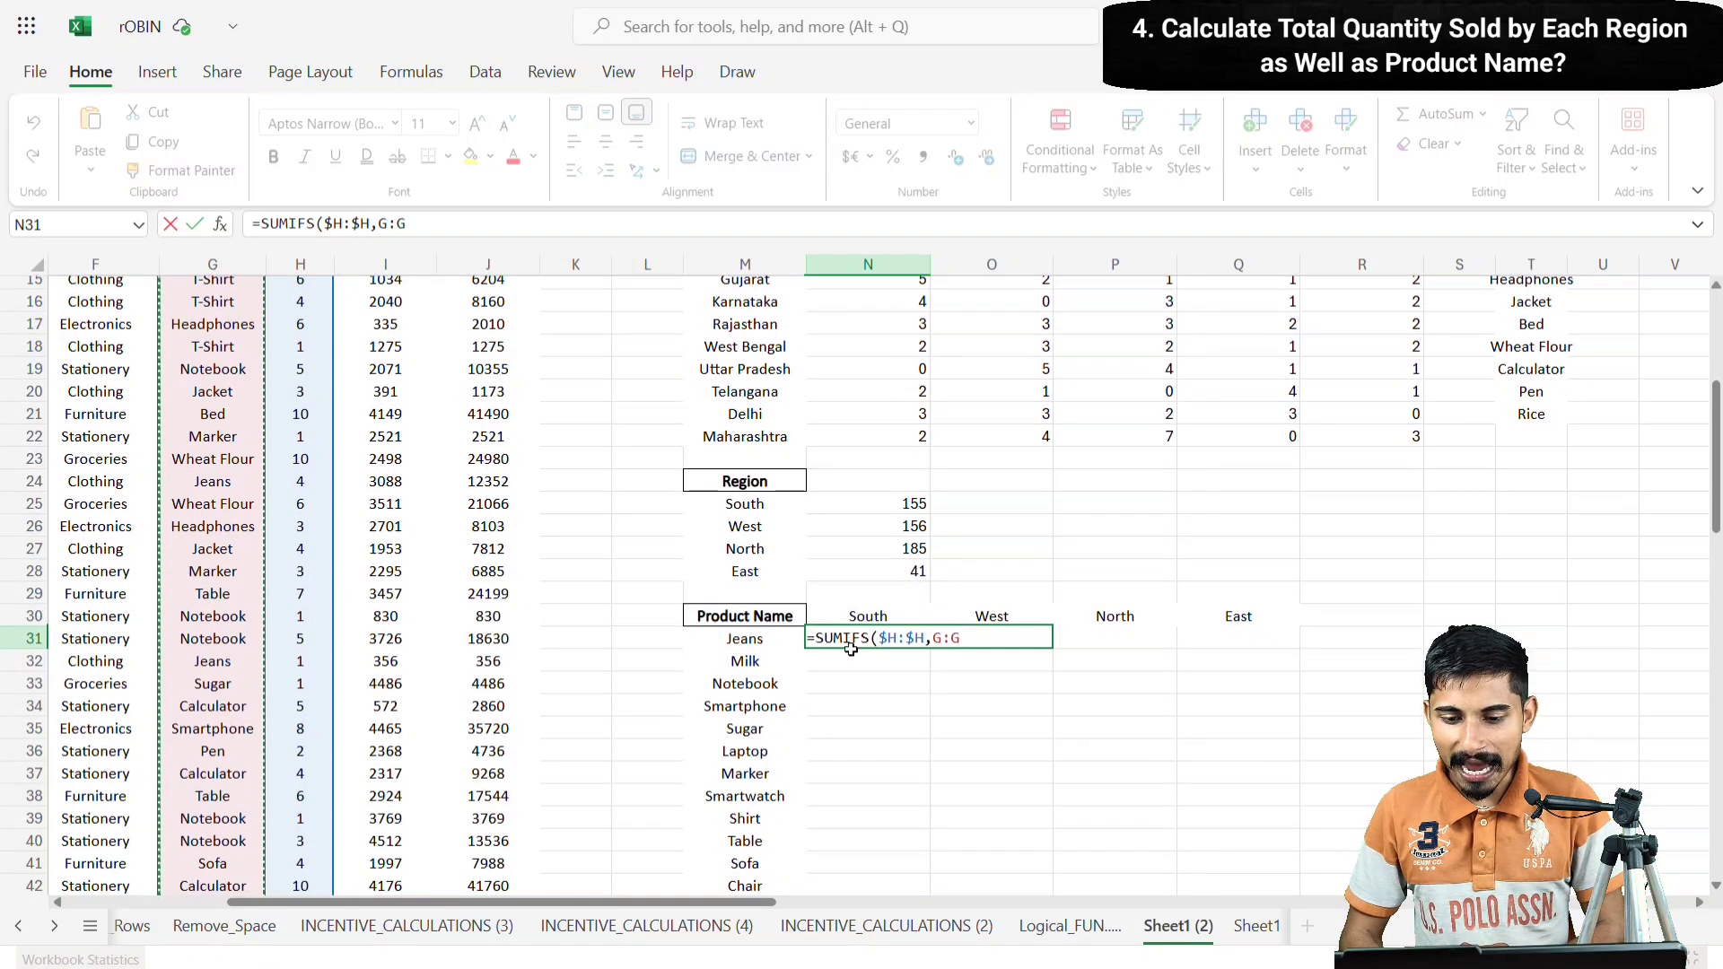
pyautogui.press('F4')
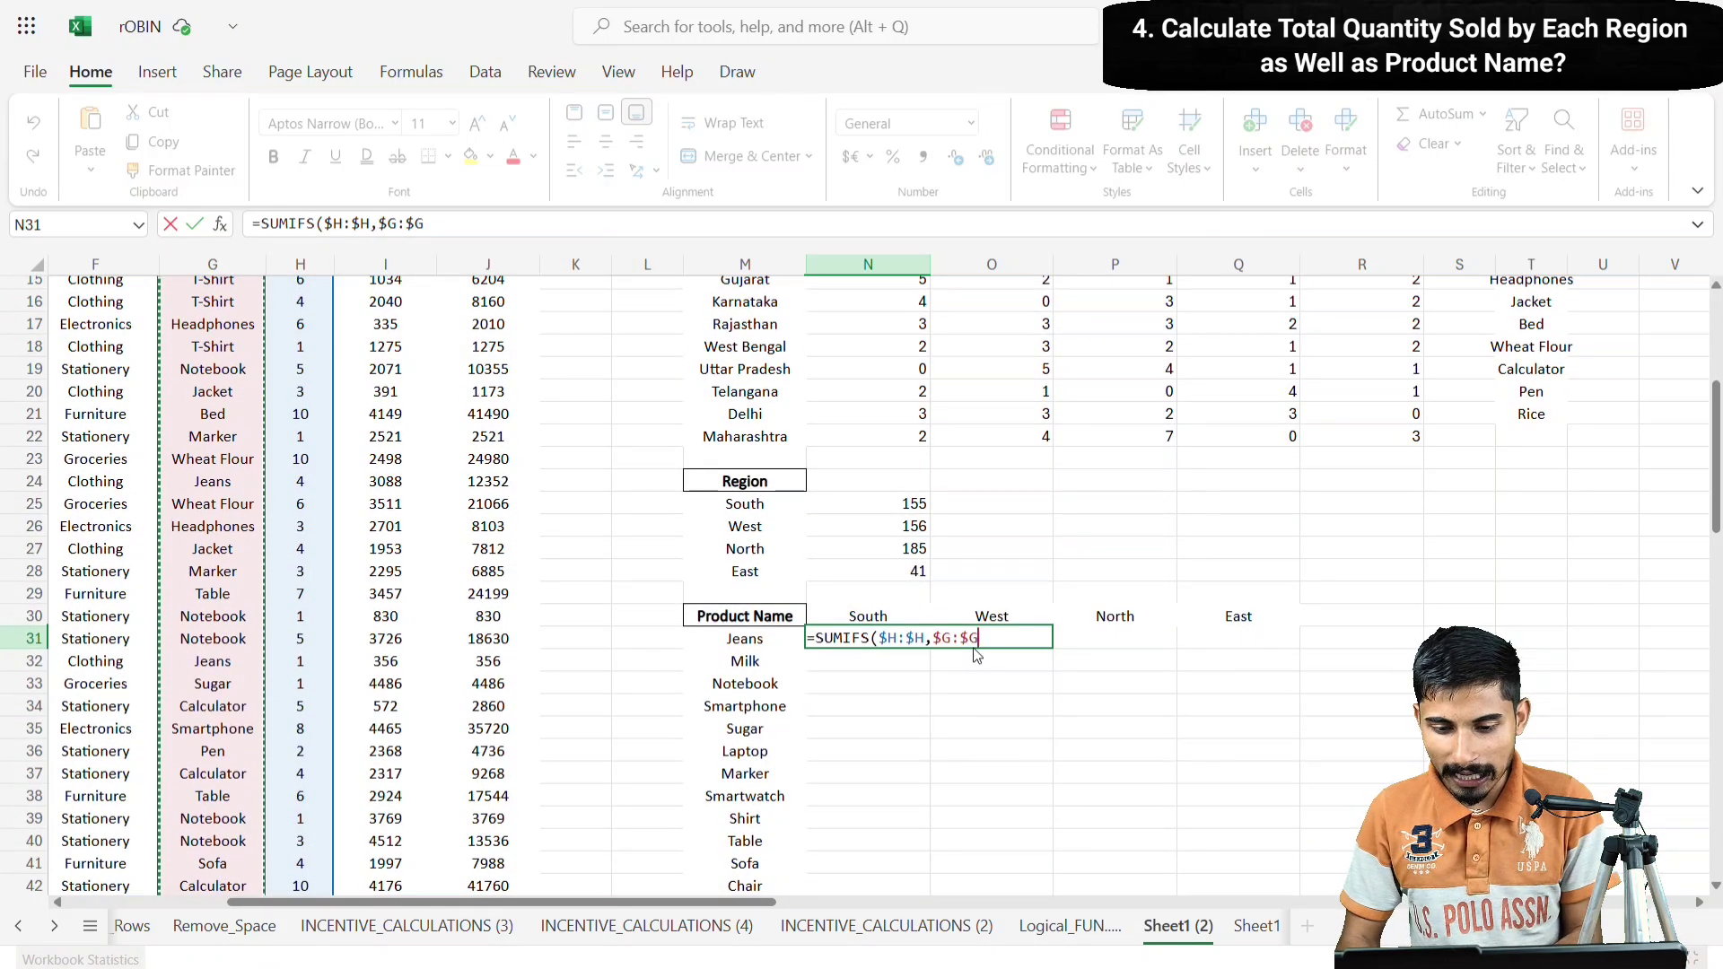
pyautogui.write('.')
pyautogui.press('BackSpace')
pyautogui.write(',')
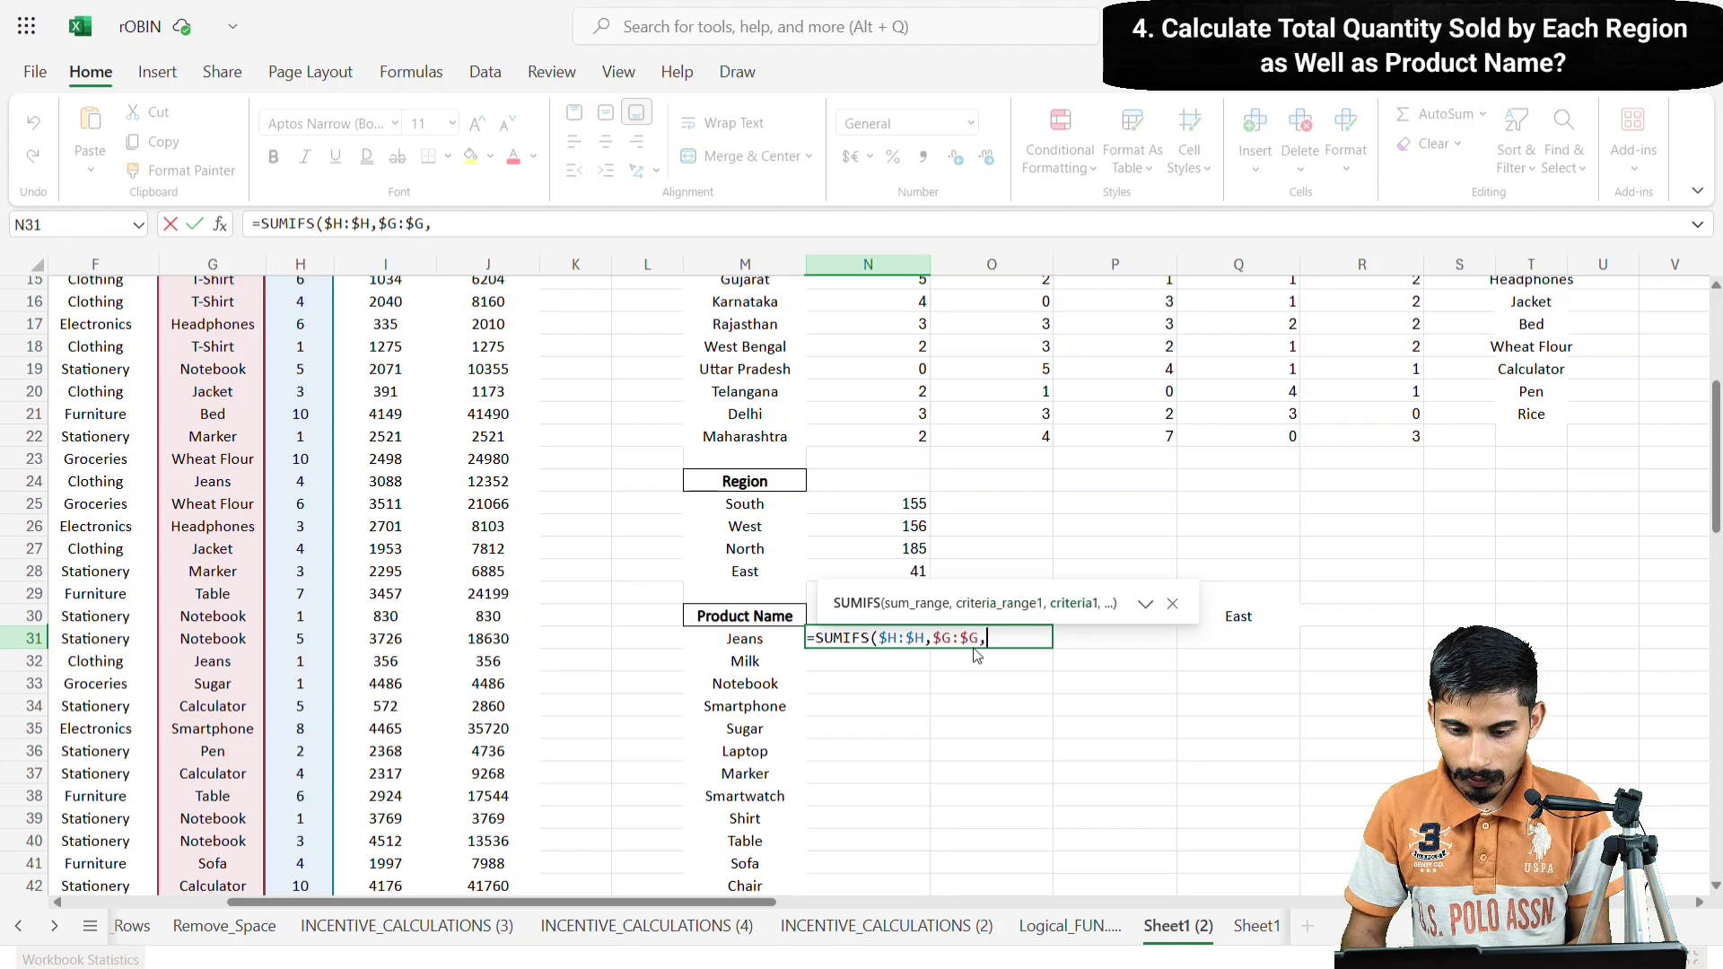
pyautogui.click(778, 638)
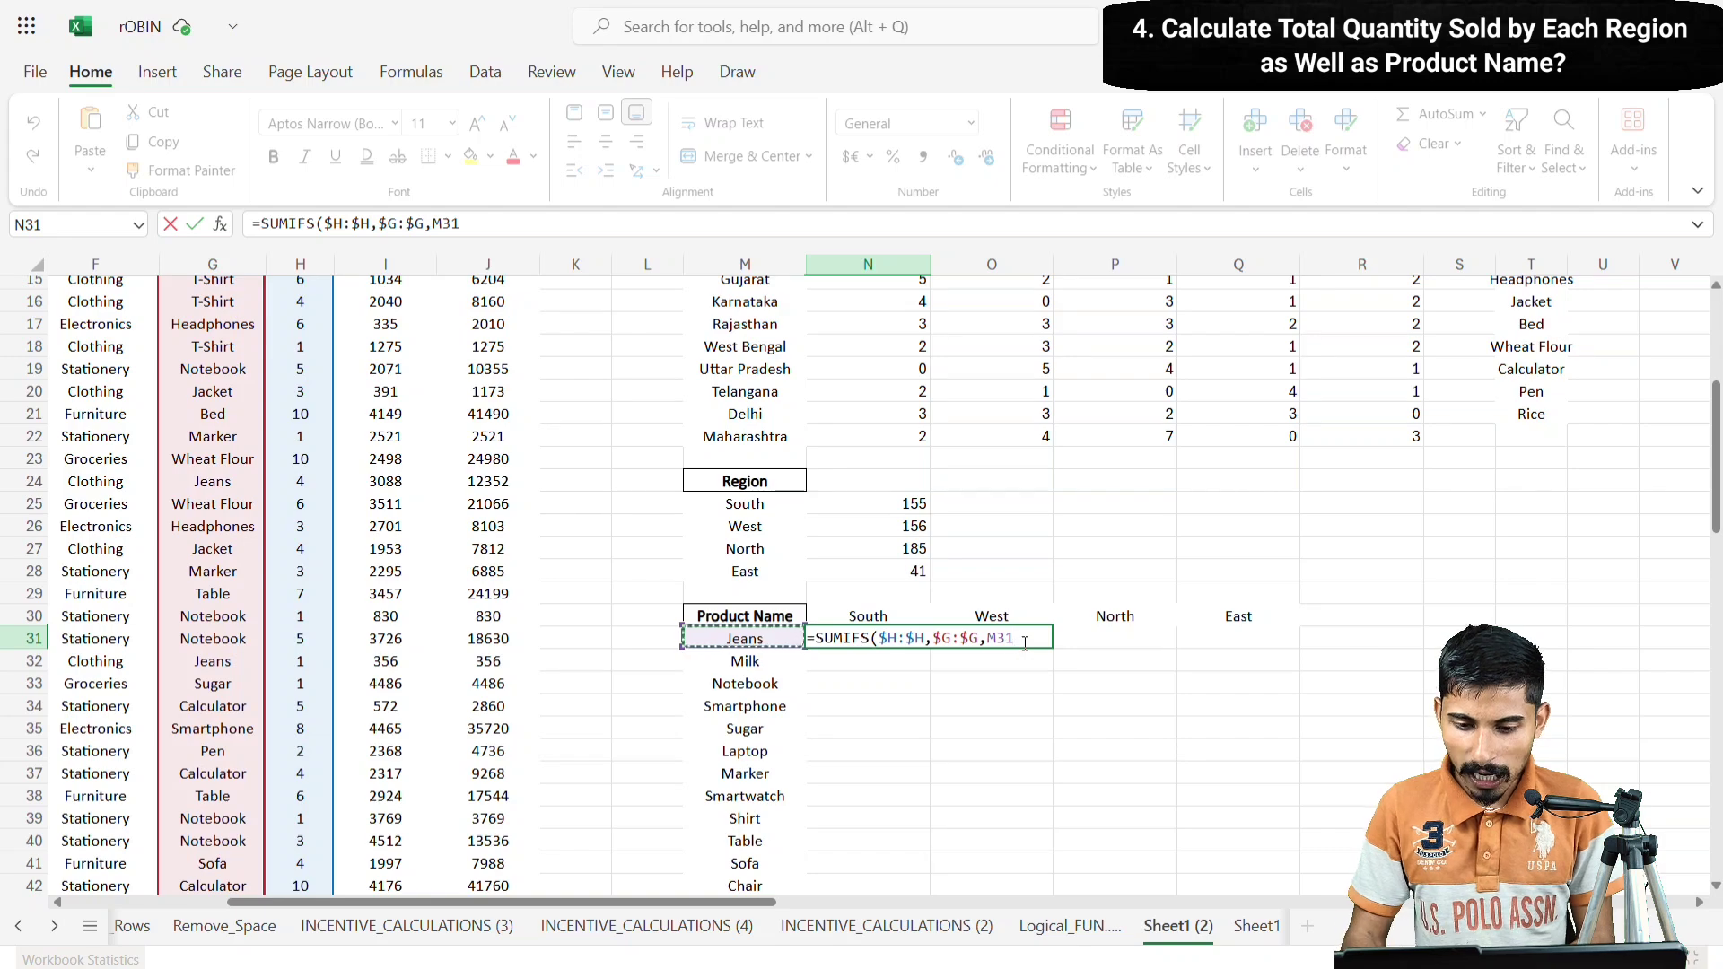
pyautogui.write(',')
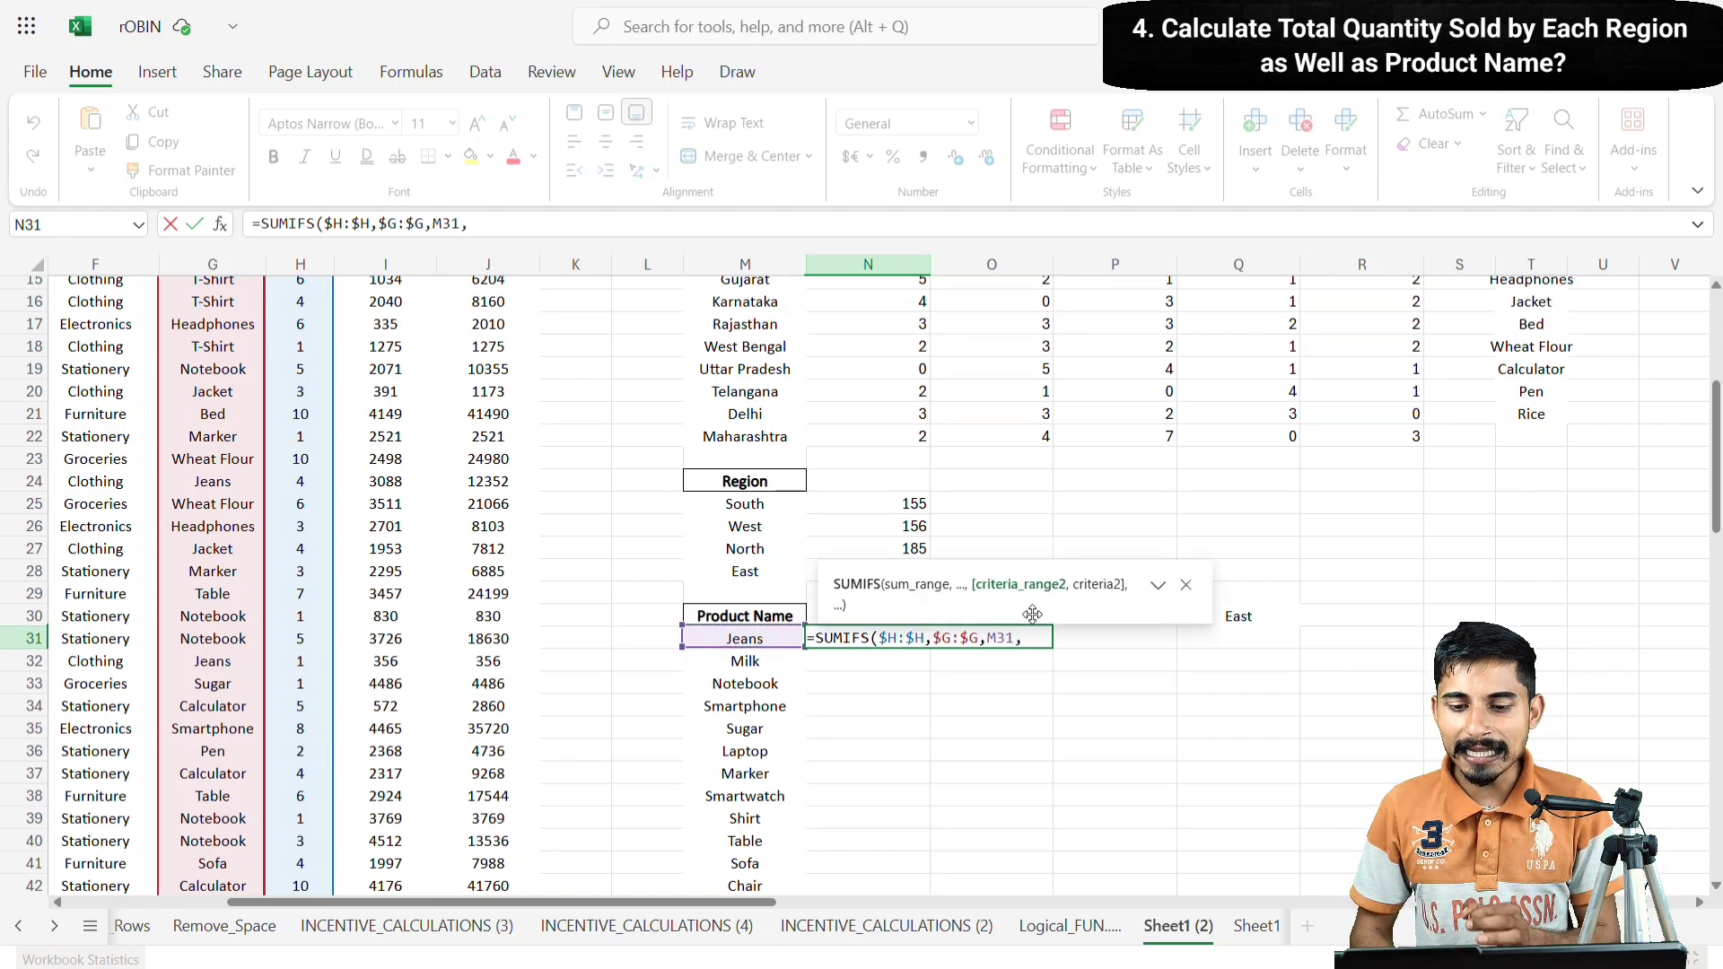
# - Add the locked Region column $E:$E as the second criteria range with N30 as its criterion, and close the SUMIFS parenthesis
pyautogui.scroll(5, 878, 662)
pyautogui.hscroll(-3, 878, 662)
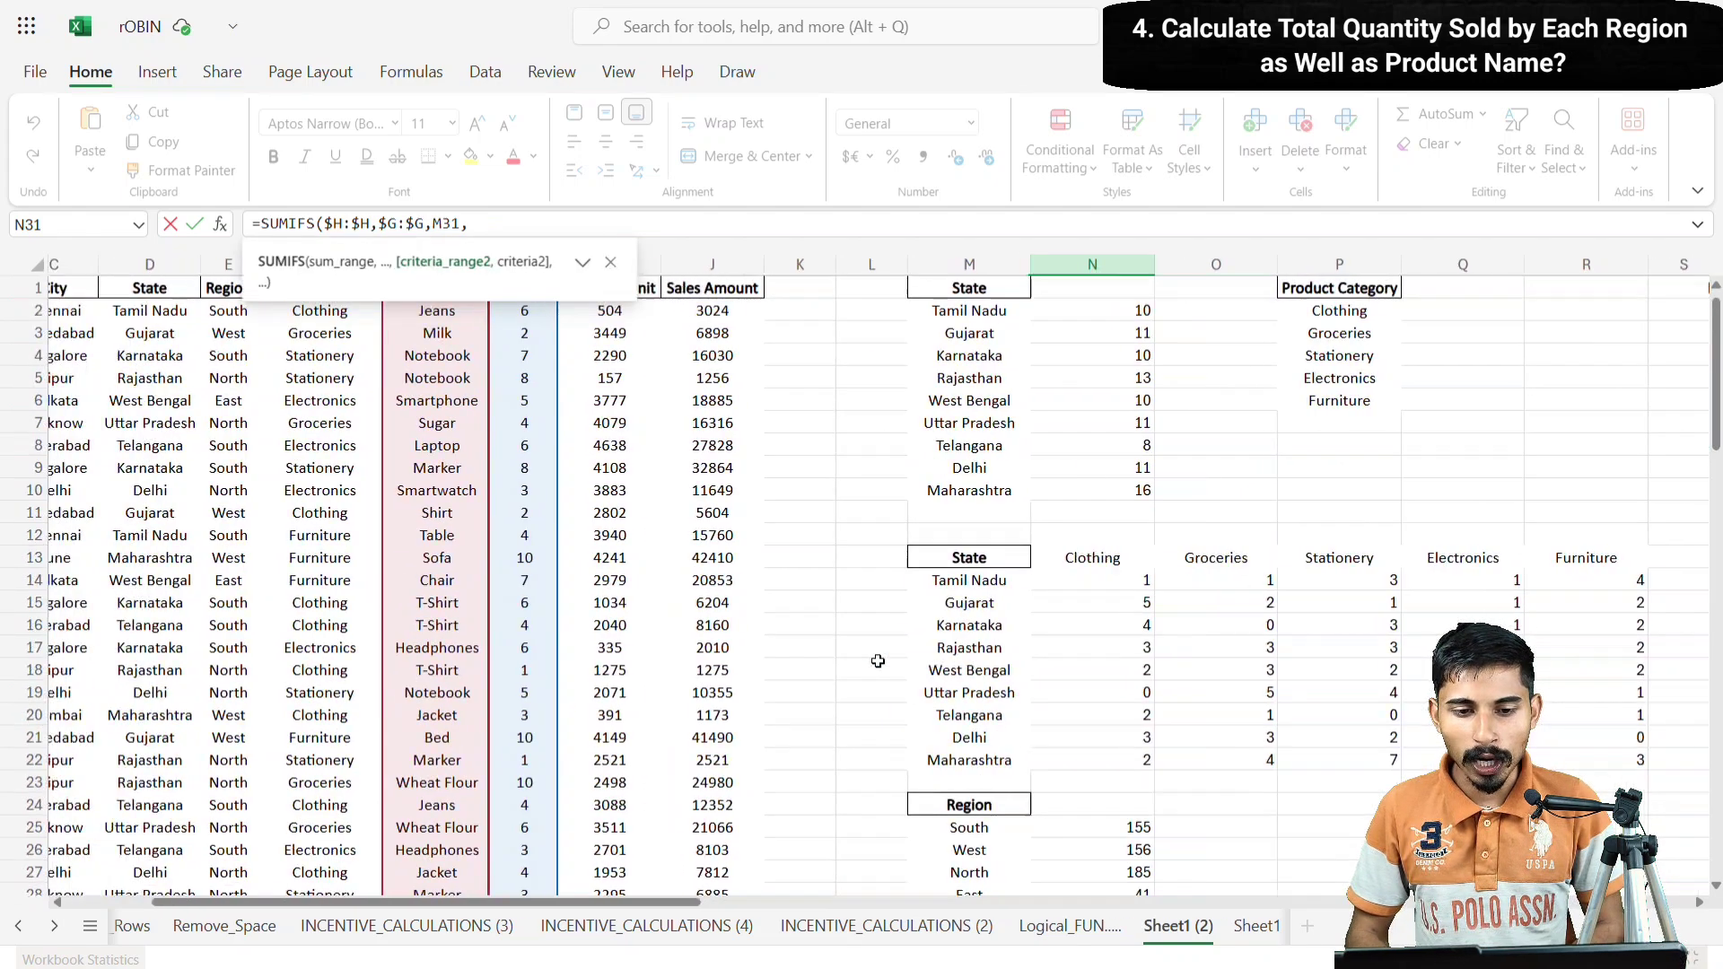
pyautogui.hscroll(2, 878, 662)
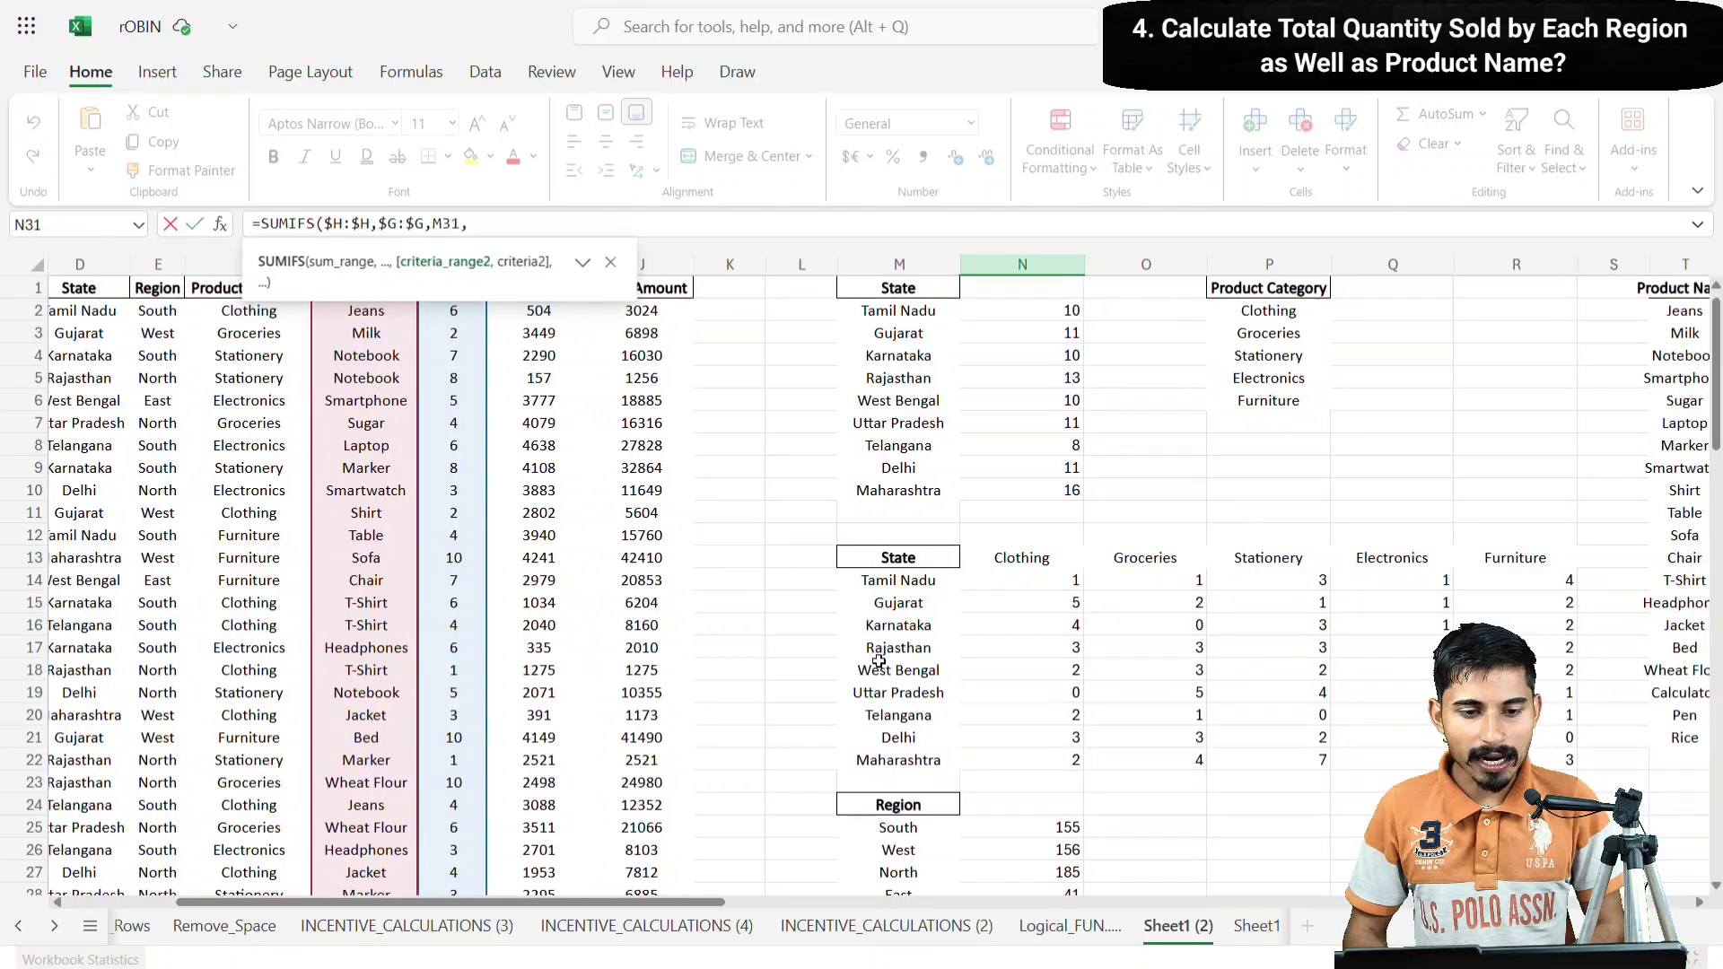
pyautogui.click(159, 263)
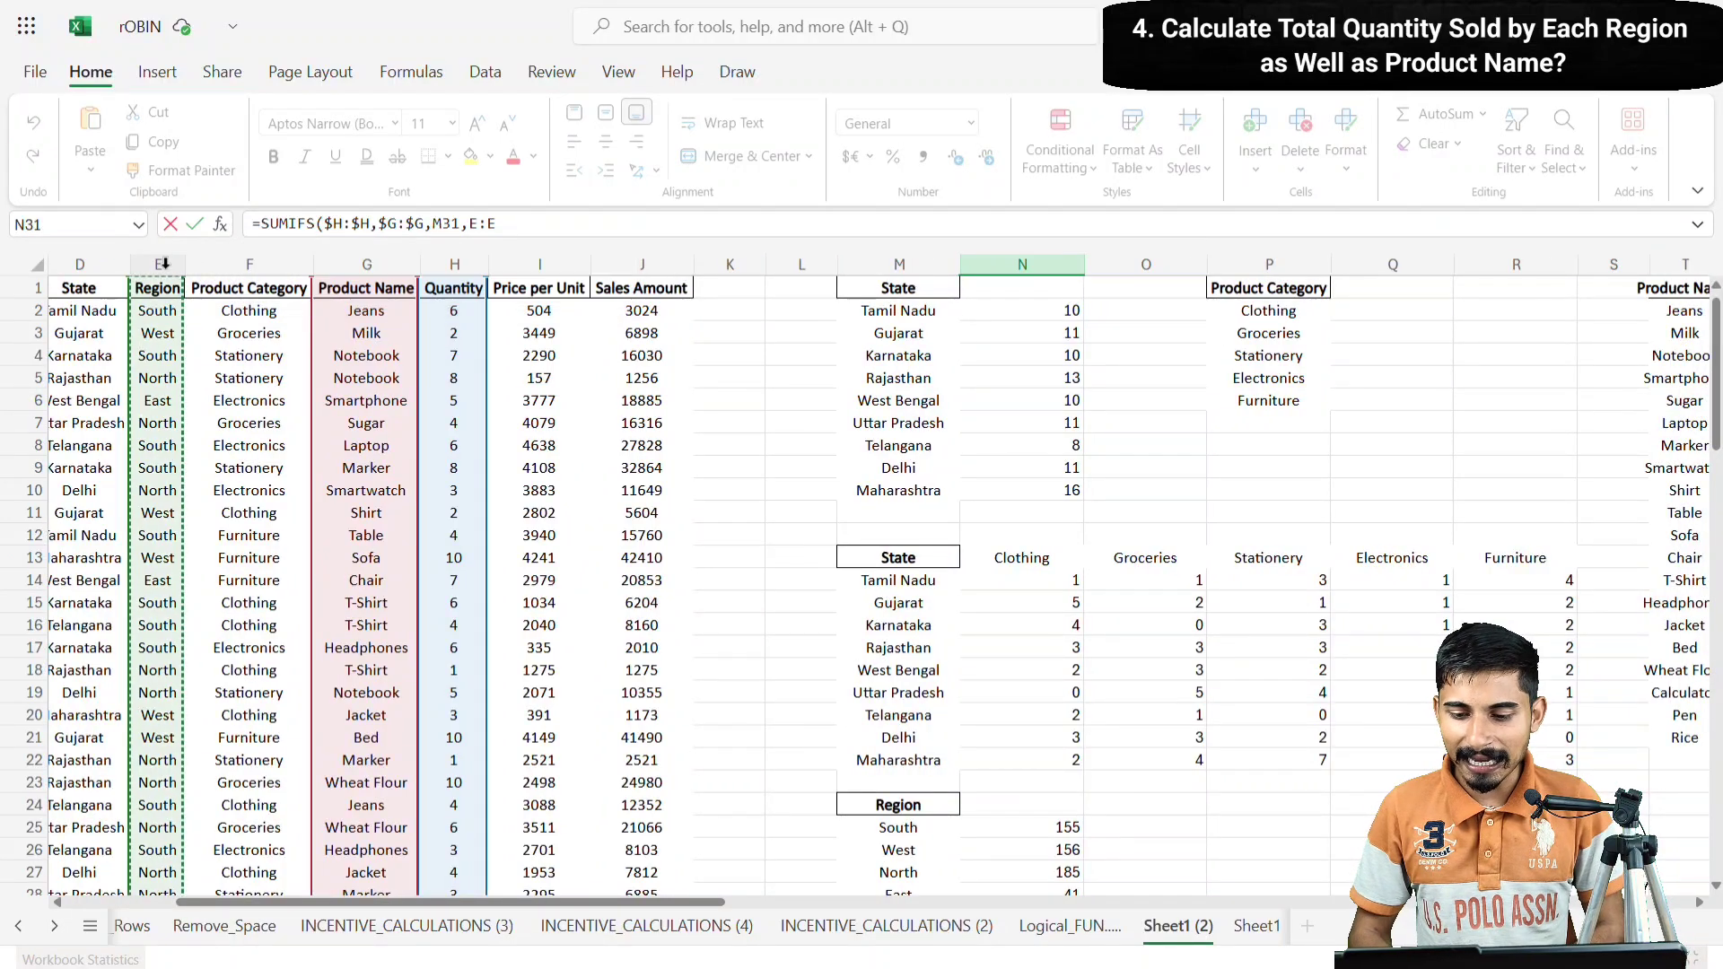
pyautogui.scroll(-3, 933, 607)
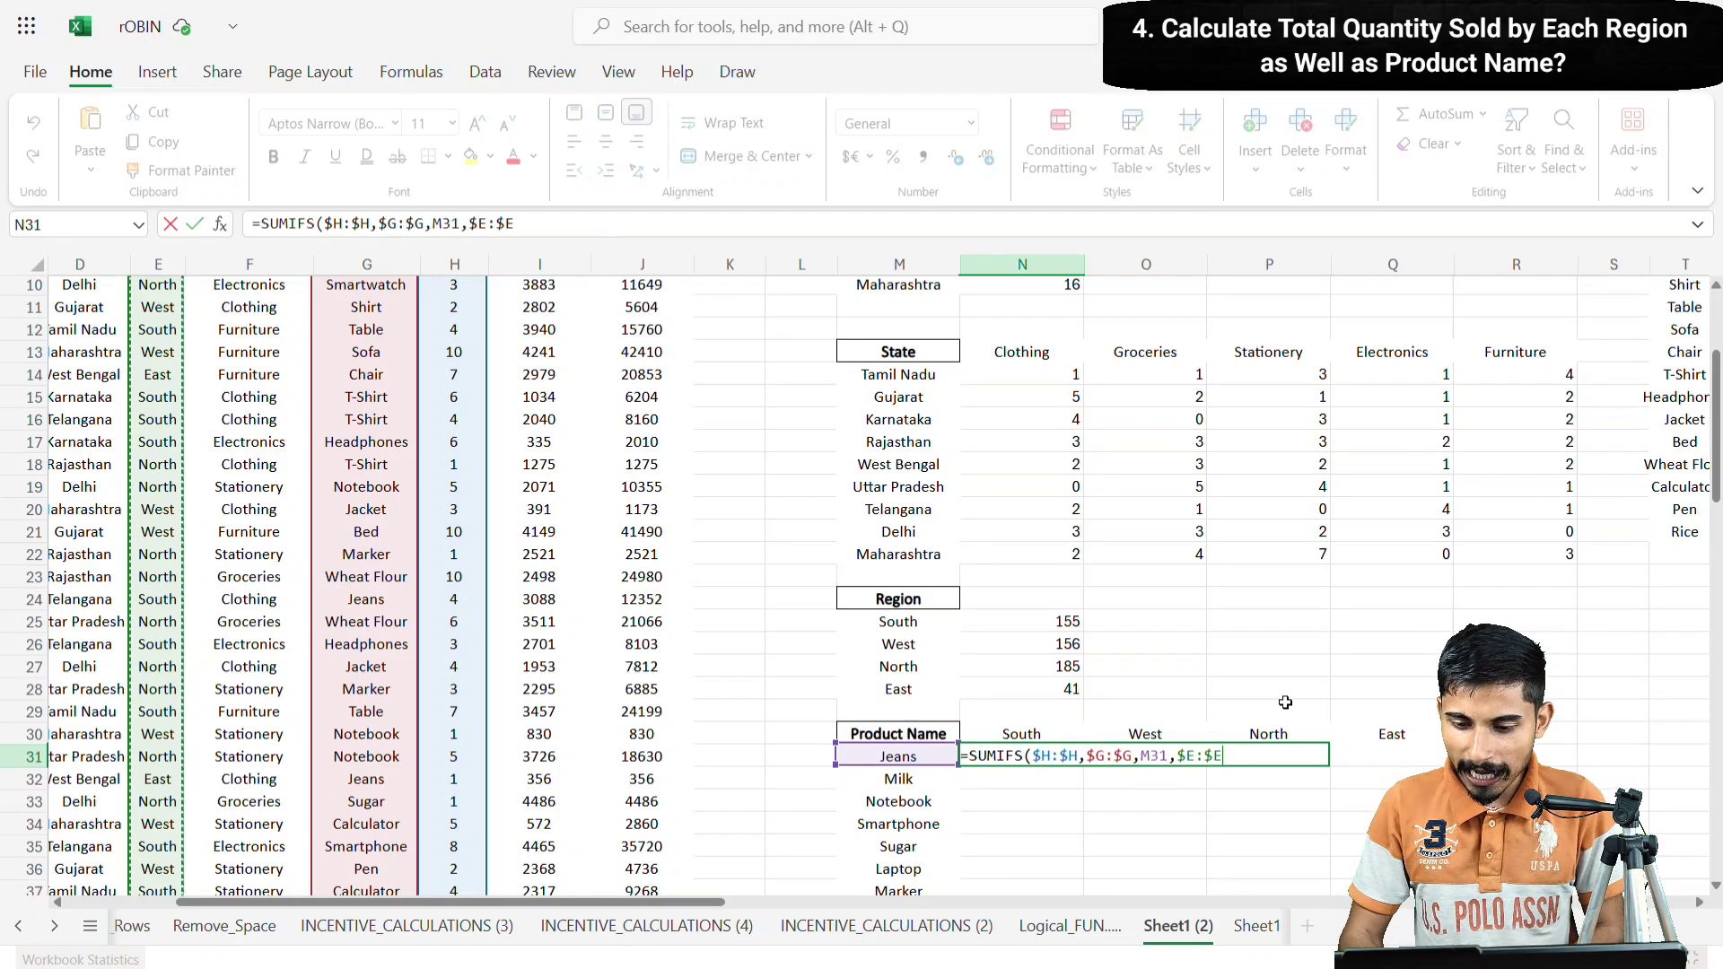
pyautogui.press('F4')
pyautogui.write(',')
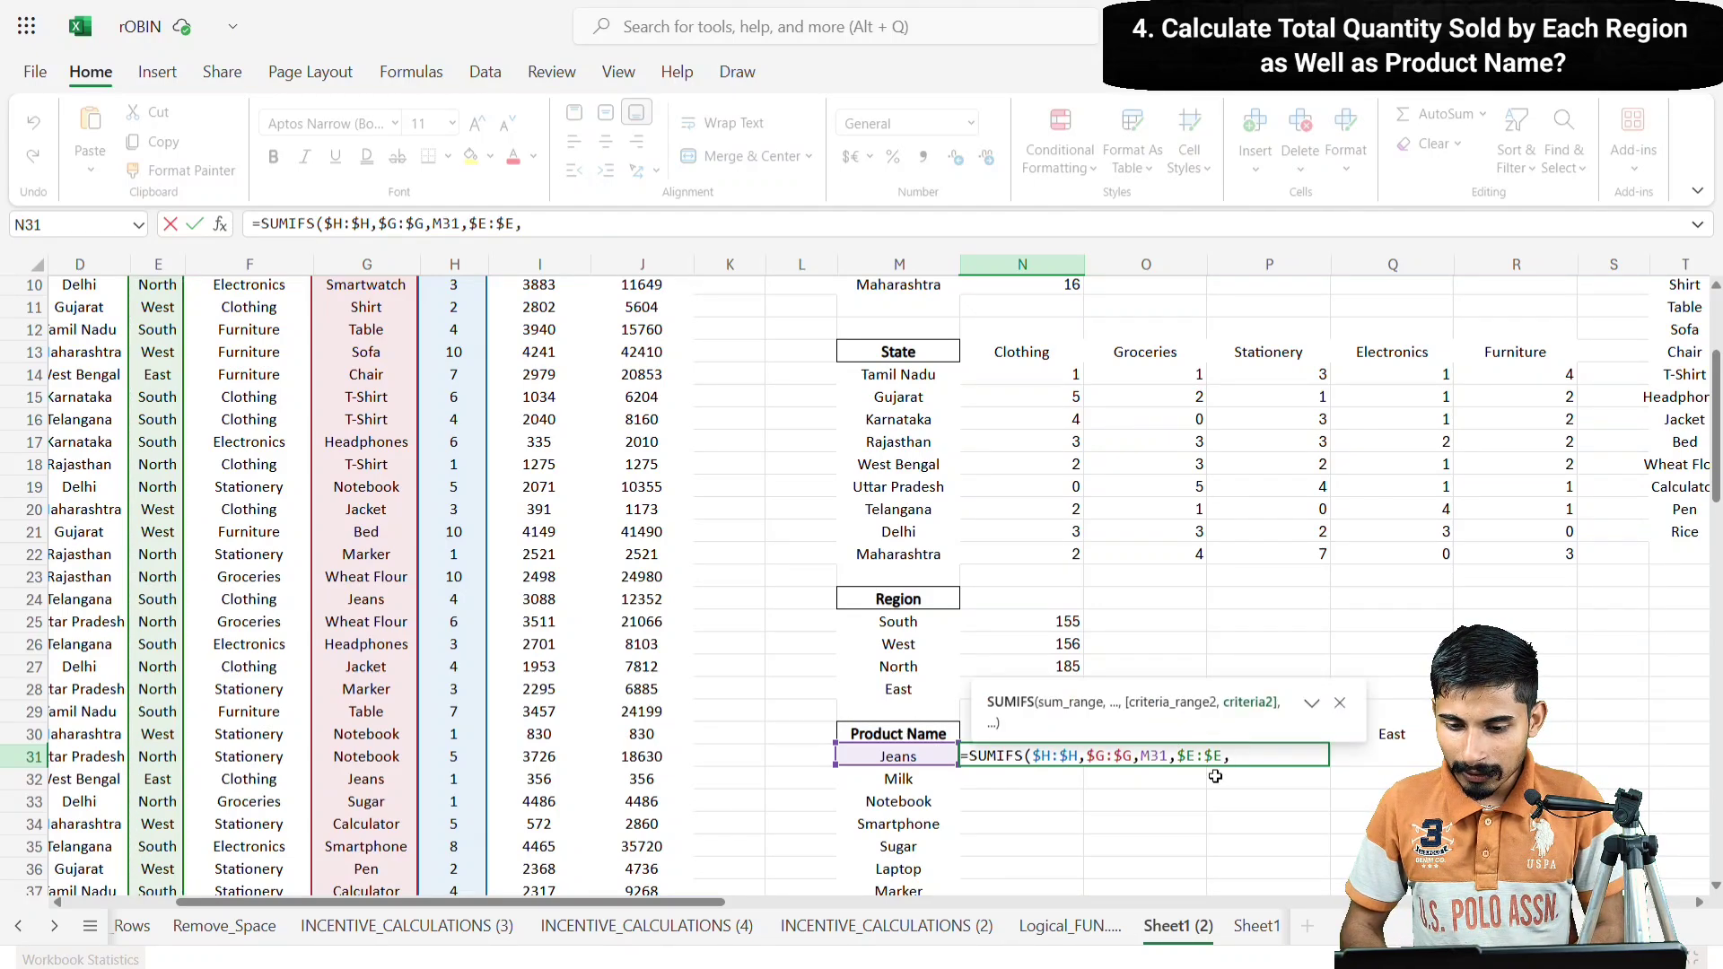
pyautogui.hscroll(2, 1215, 776)
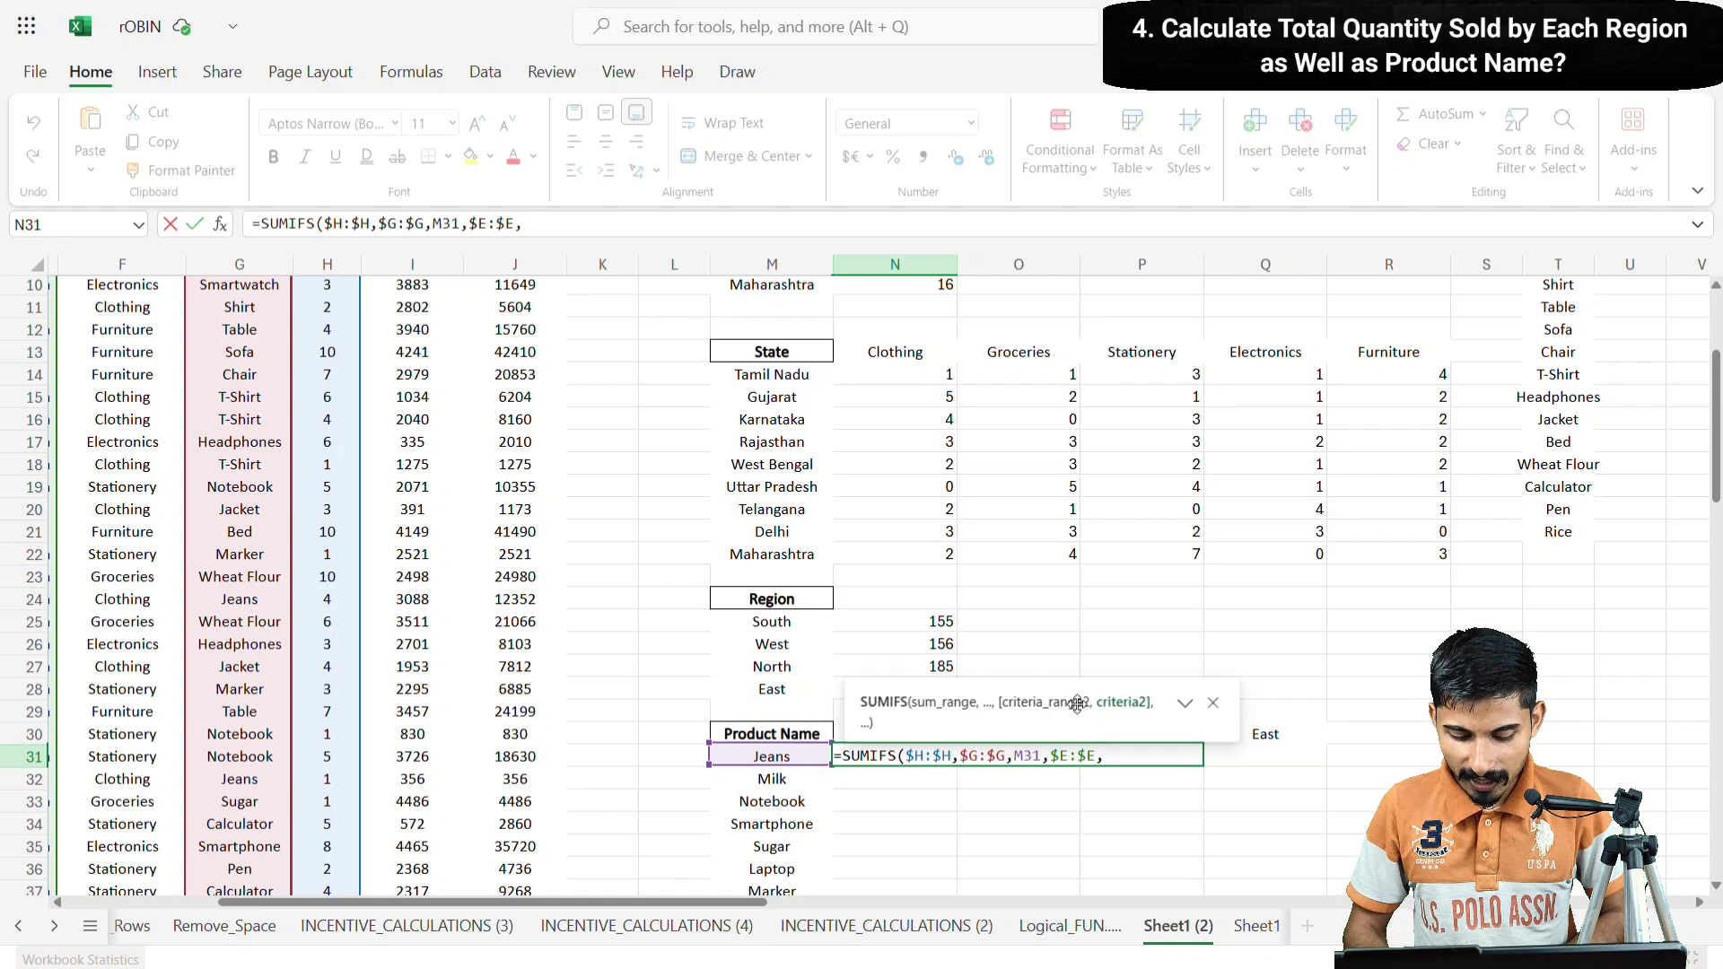
pyautogui.moveTo(1081, 702); pyautogui.dragTo(1331, 800)
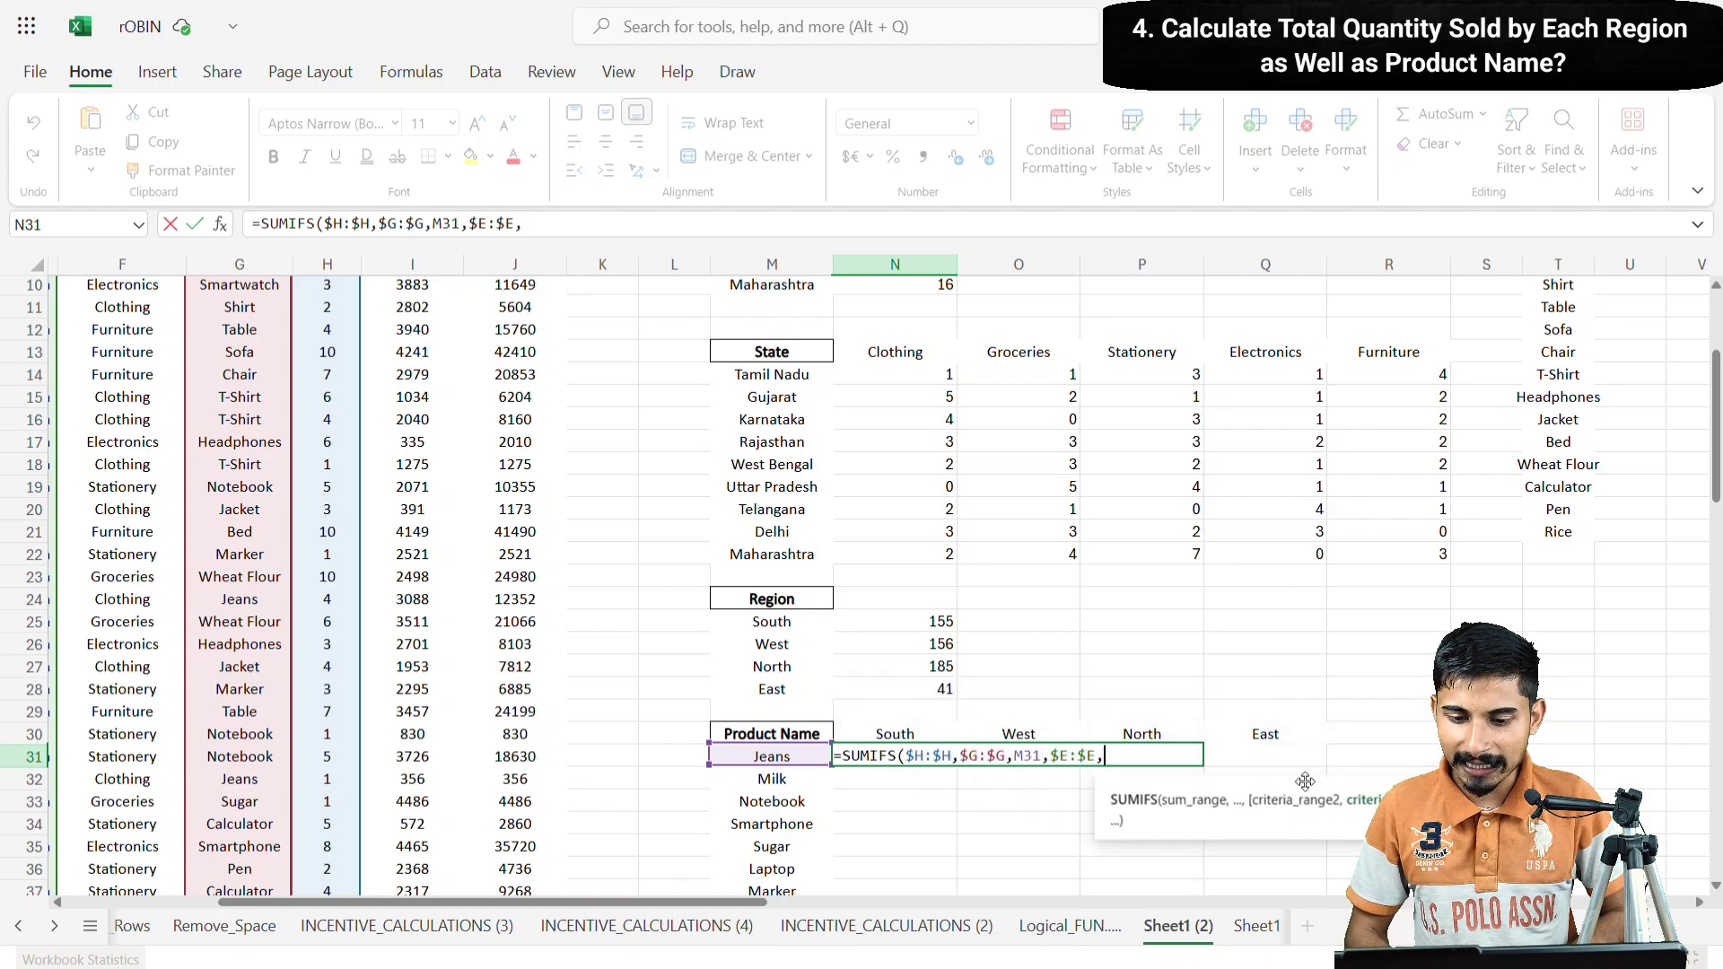
pyautogui.click(912, 736)
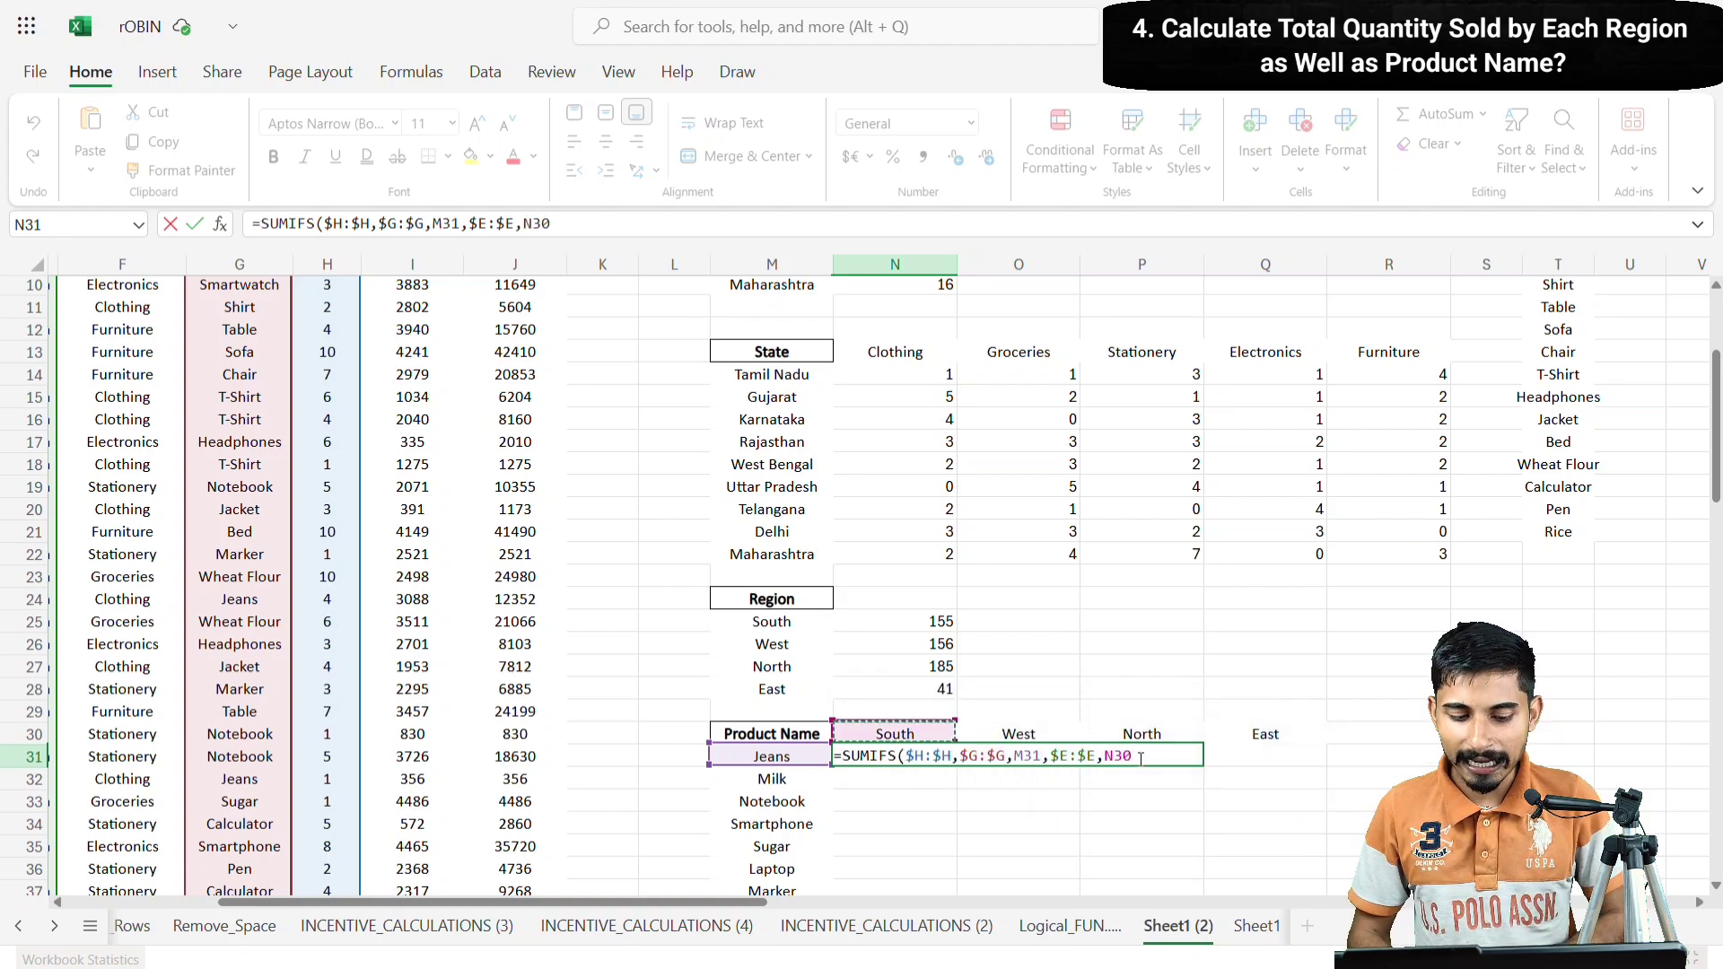
pyautogui.write(')')
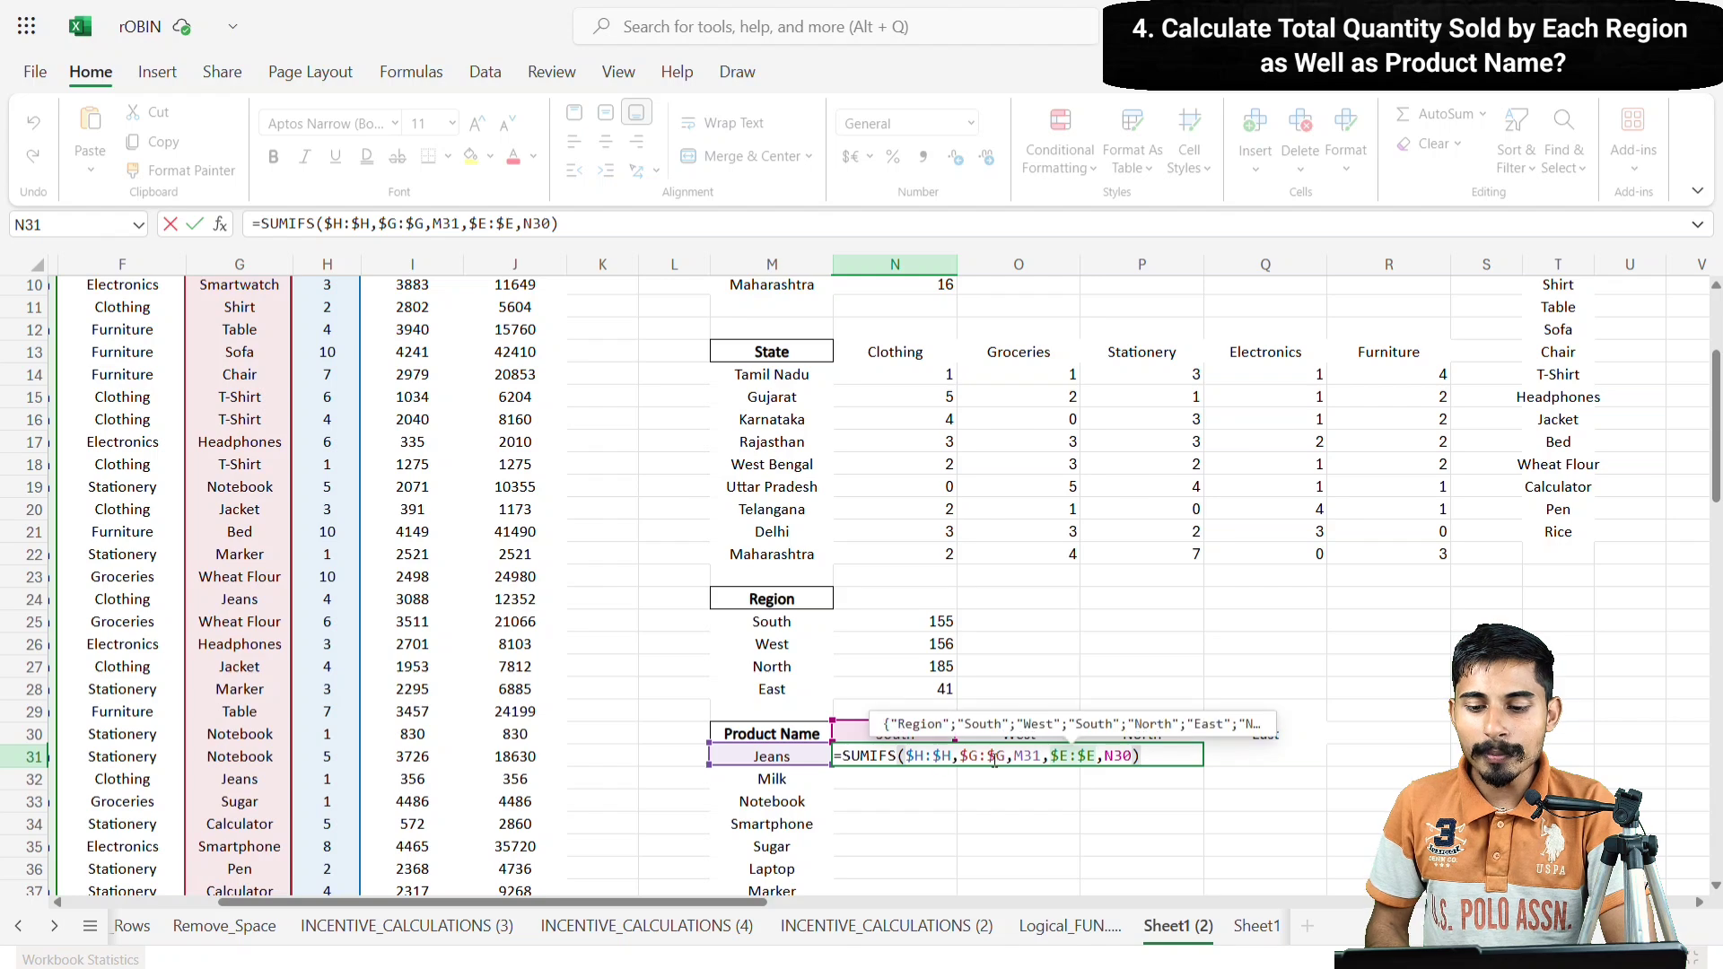
pyautogui.moveTo(944, 756)
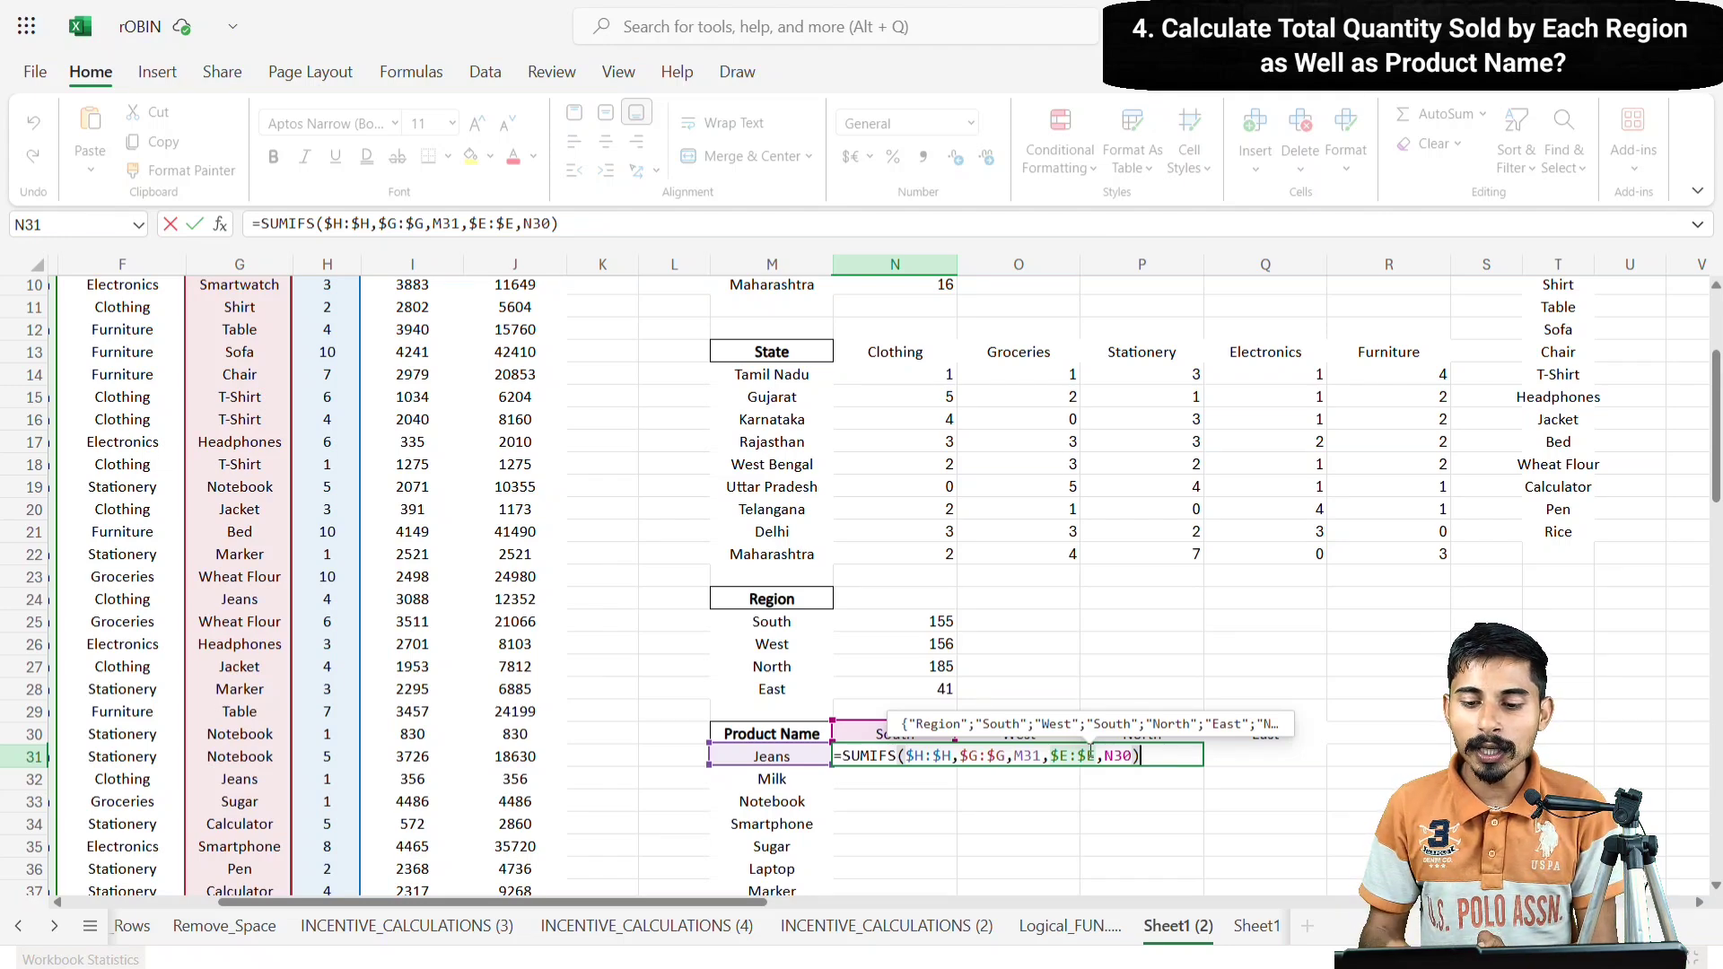
# - Lock the criteria in the N31 formula as $M31 and N$30 so it can be filled both ways, and enter the formula
pyautogui.click(1015, 756)
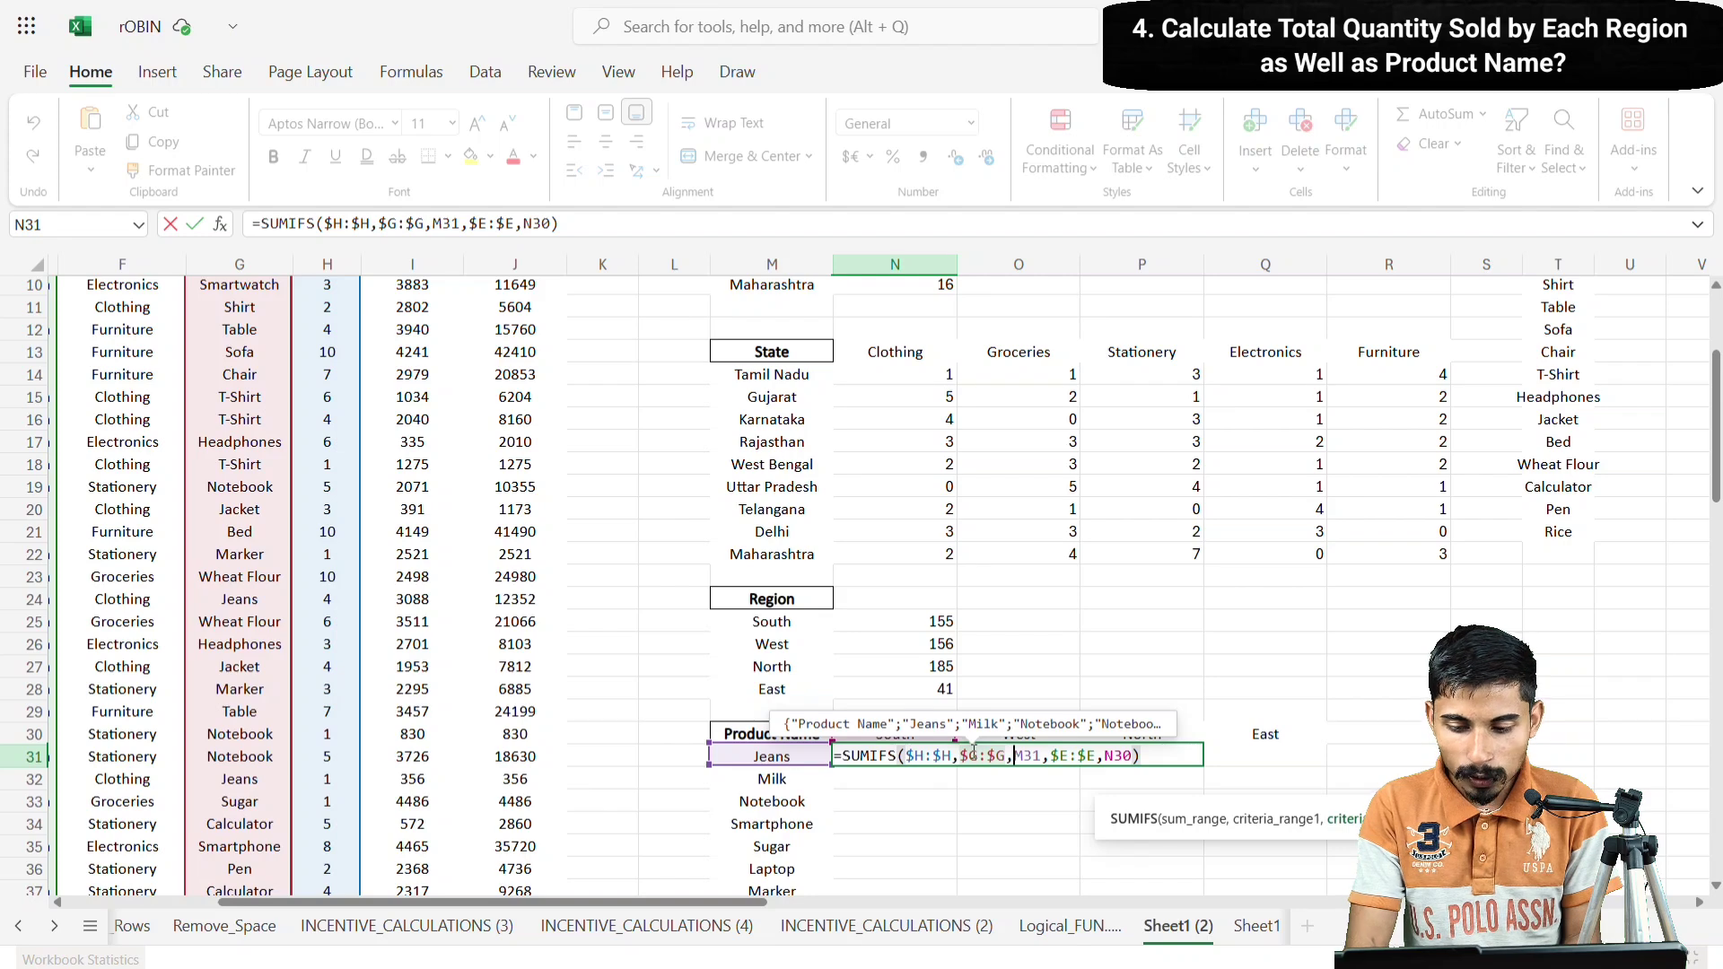
pyautogui.write('$')
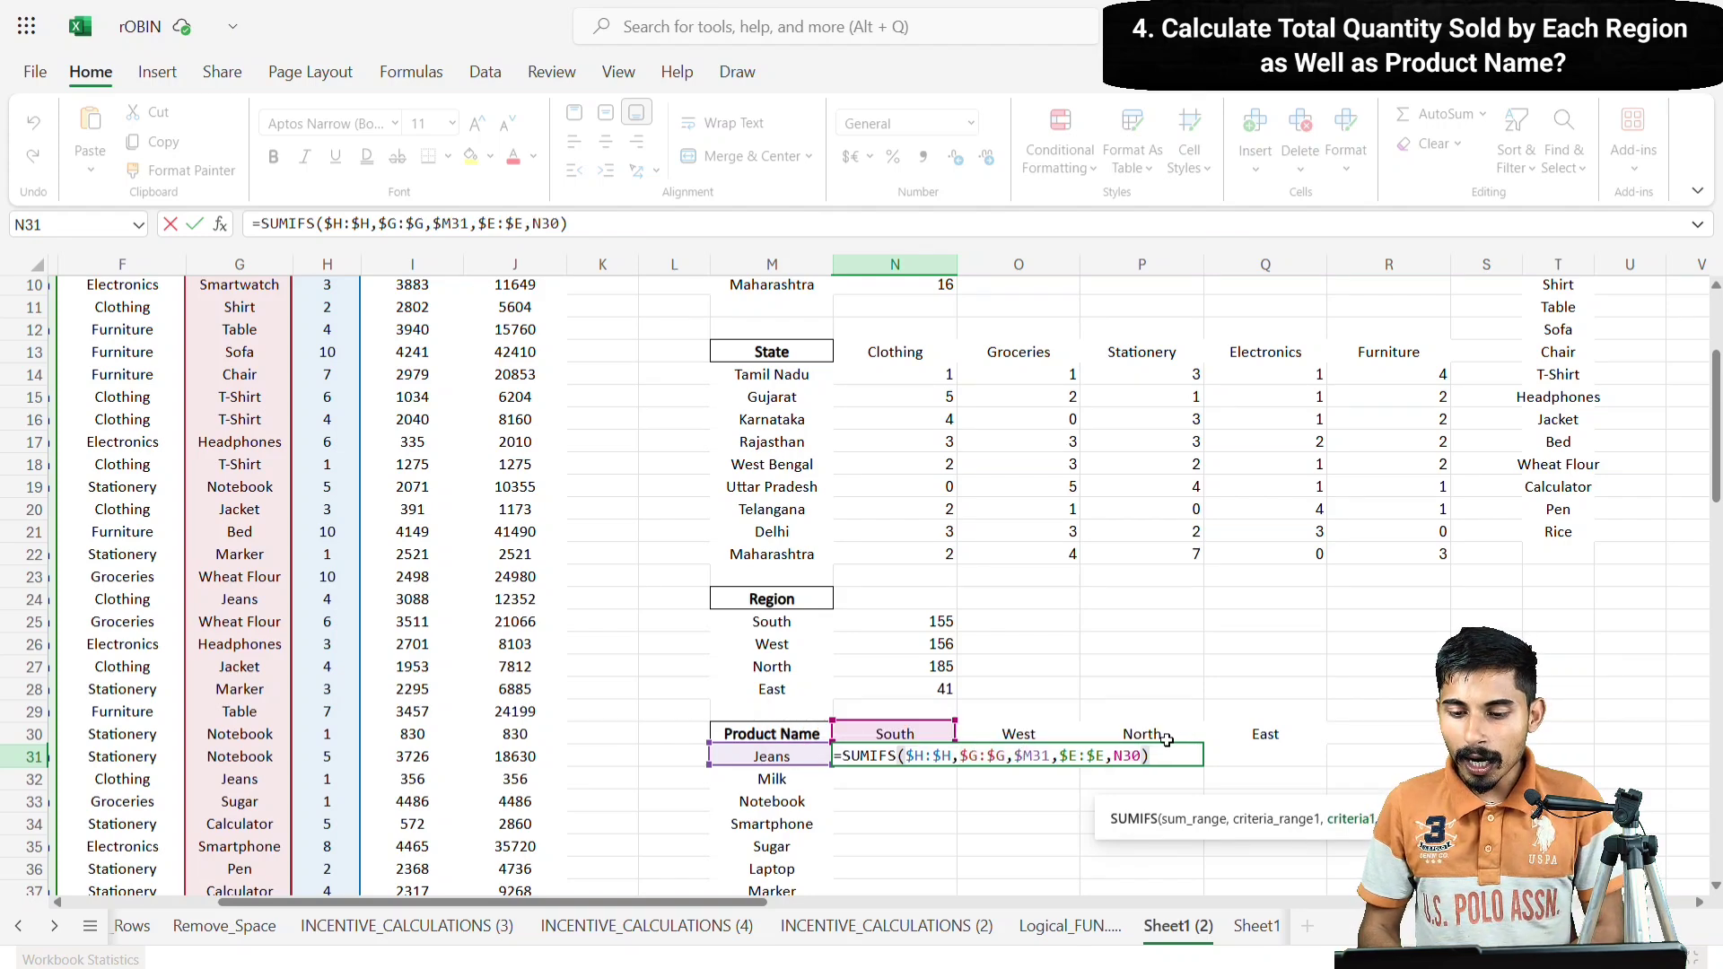
pyautogui.click(1123, 757)
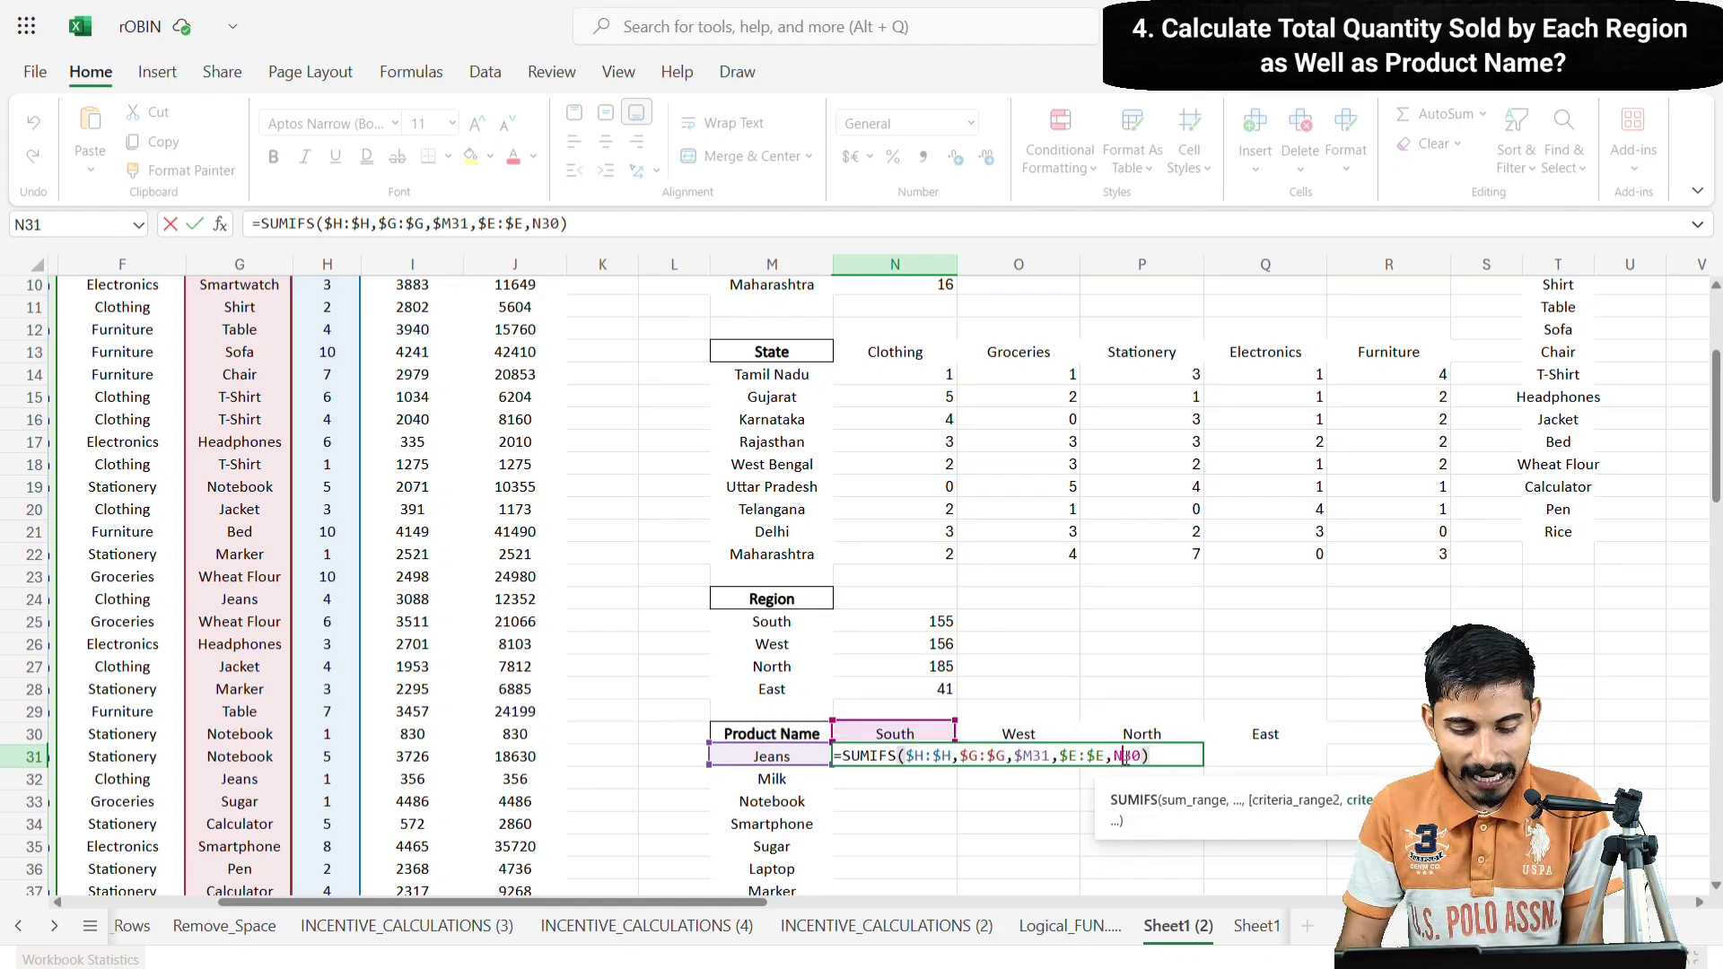
pyautogui.write('$')
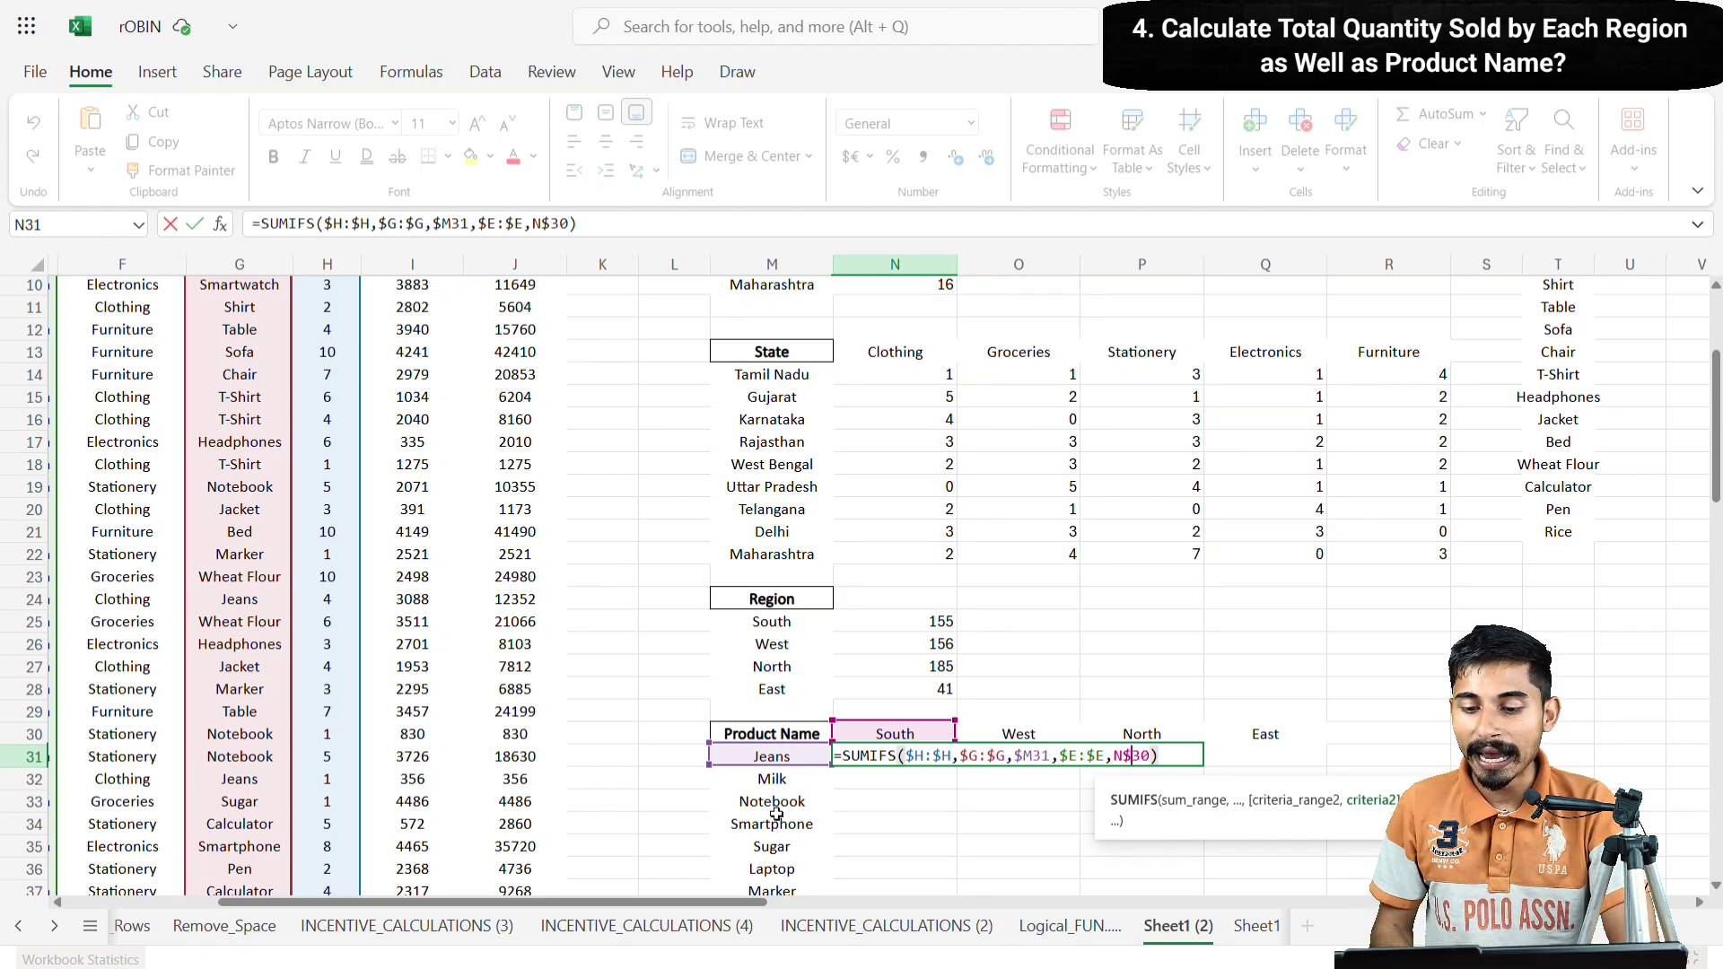
pyautogui.moveTo(1015, 758); pyautogui.dragTo(1048, 763)
pyautogui.click(1048, 764)
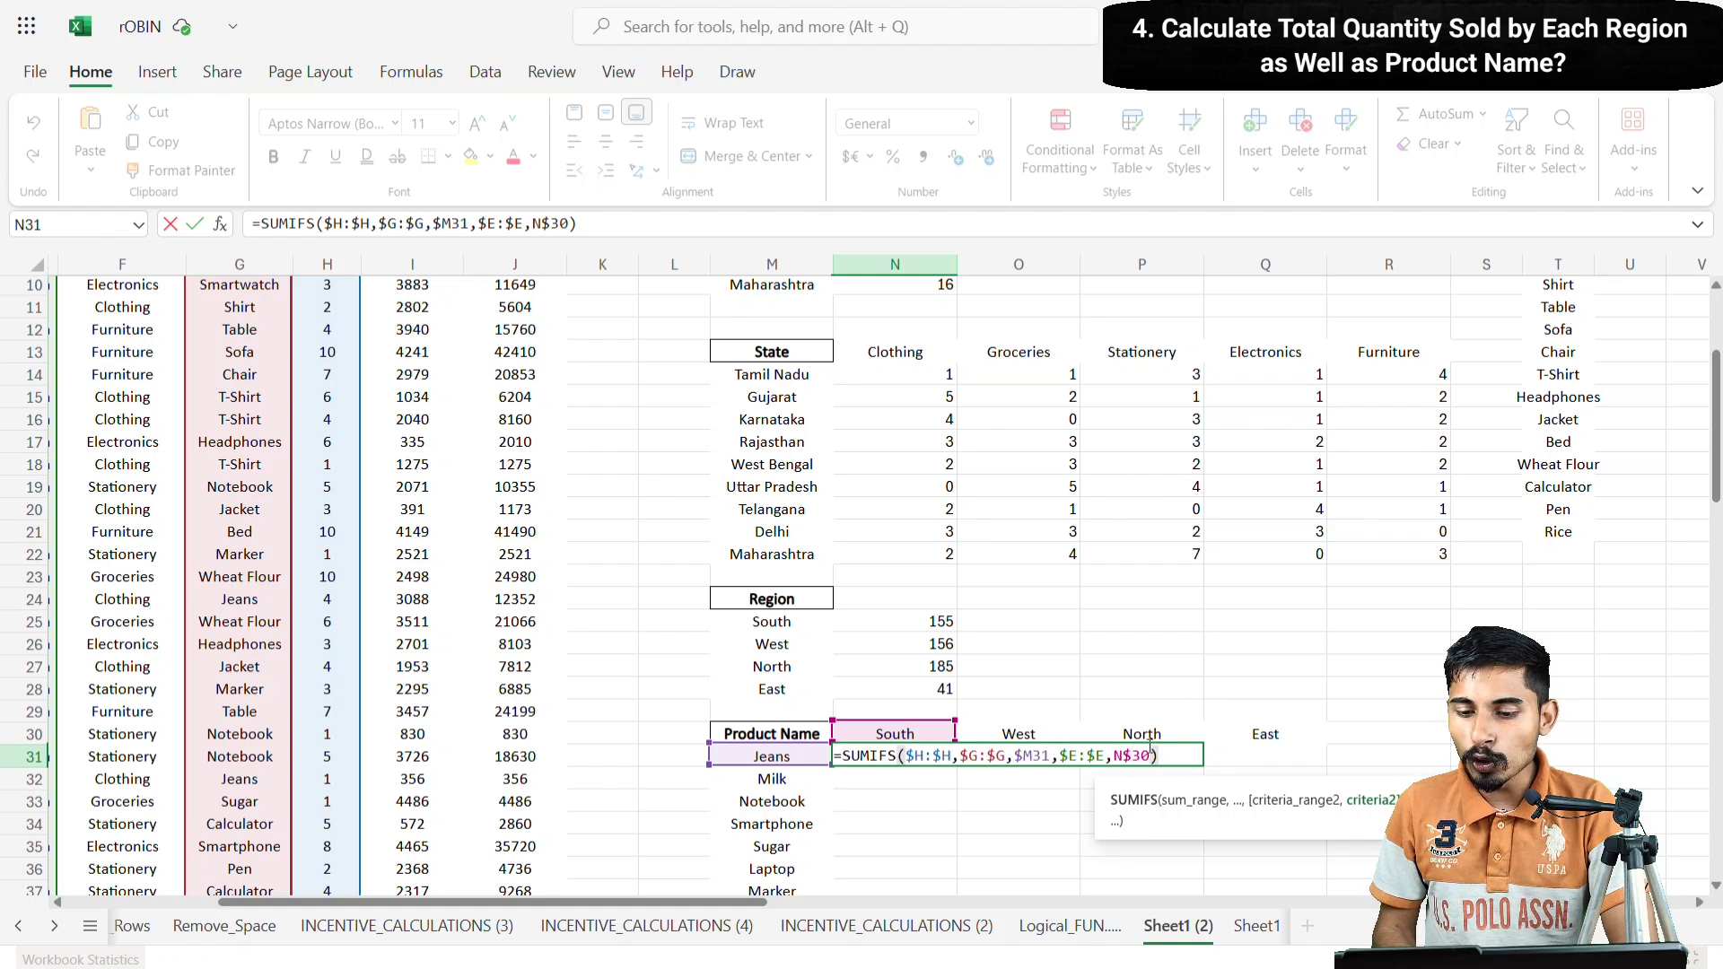
pyautogui.moveTo(1146, 757)
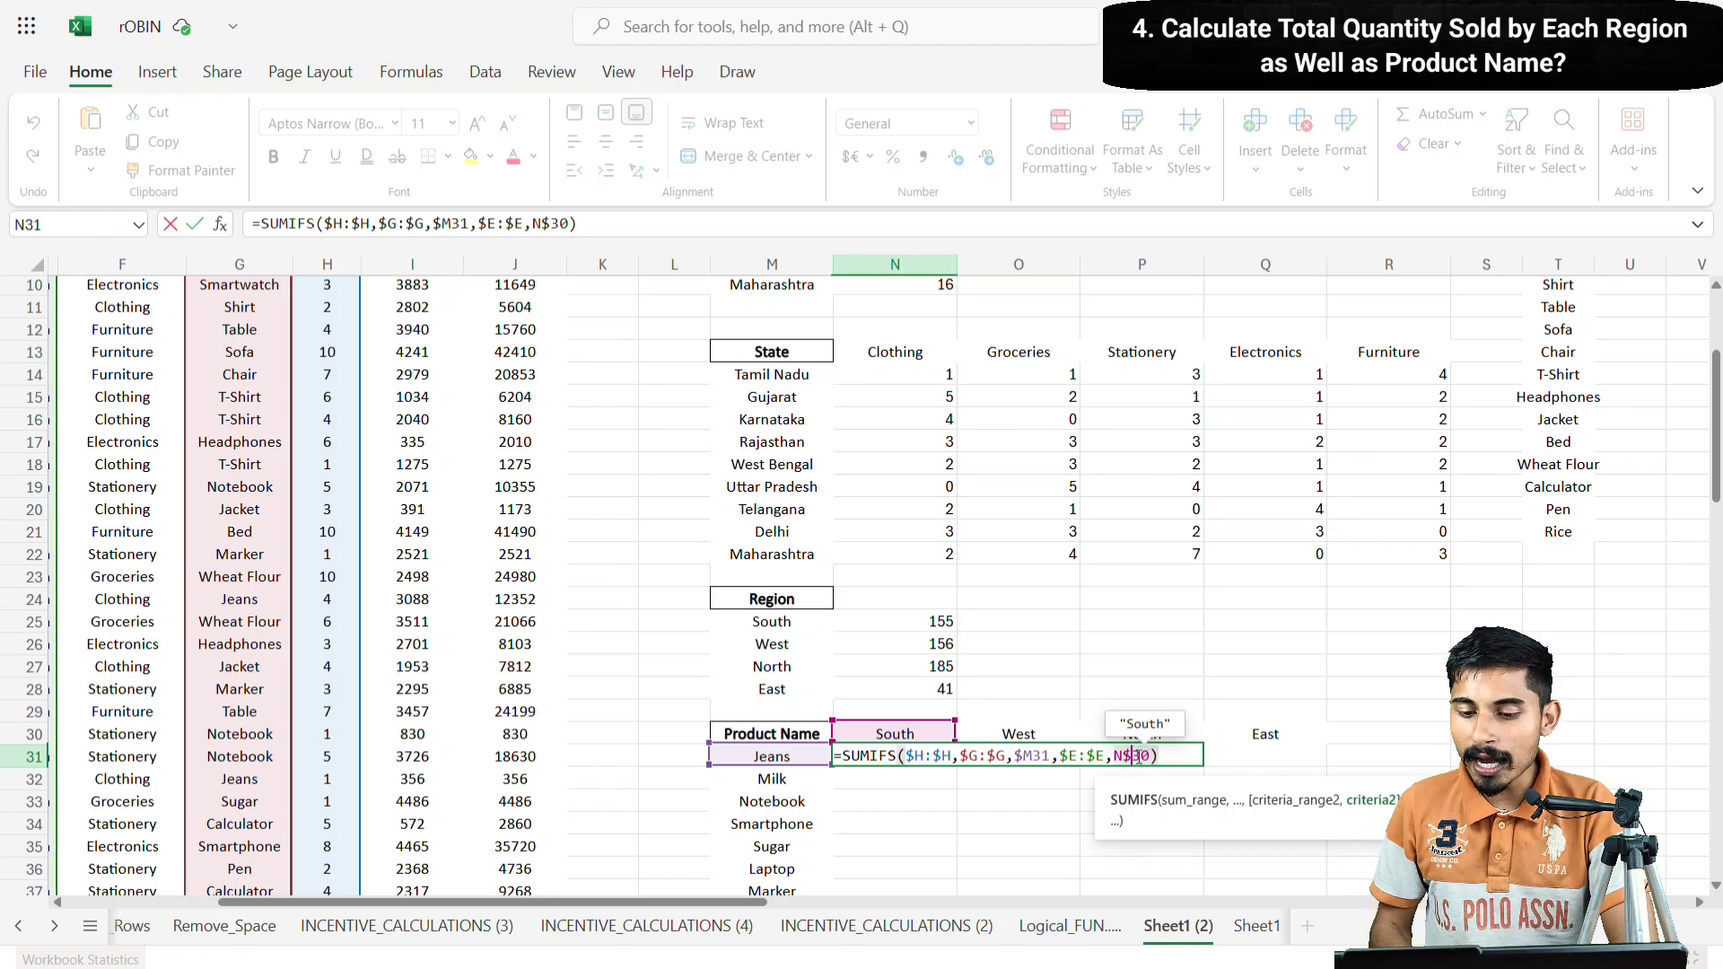
pyautogui.click(1162, 755)
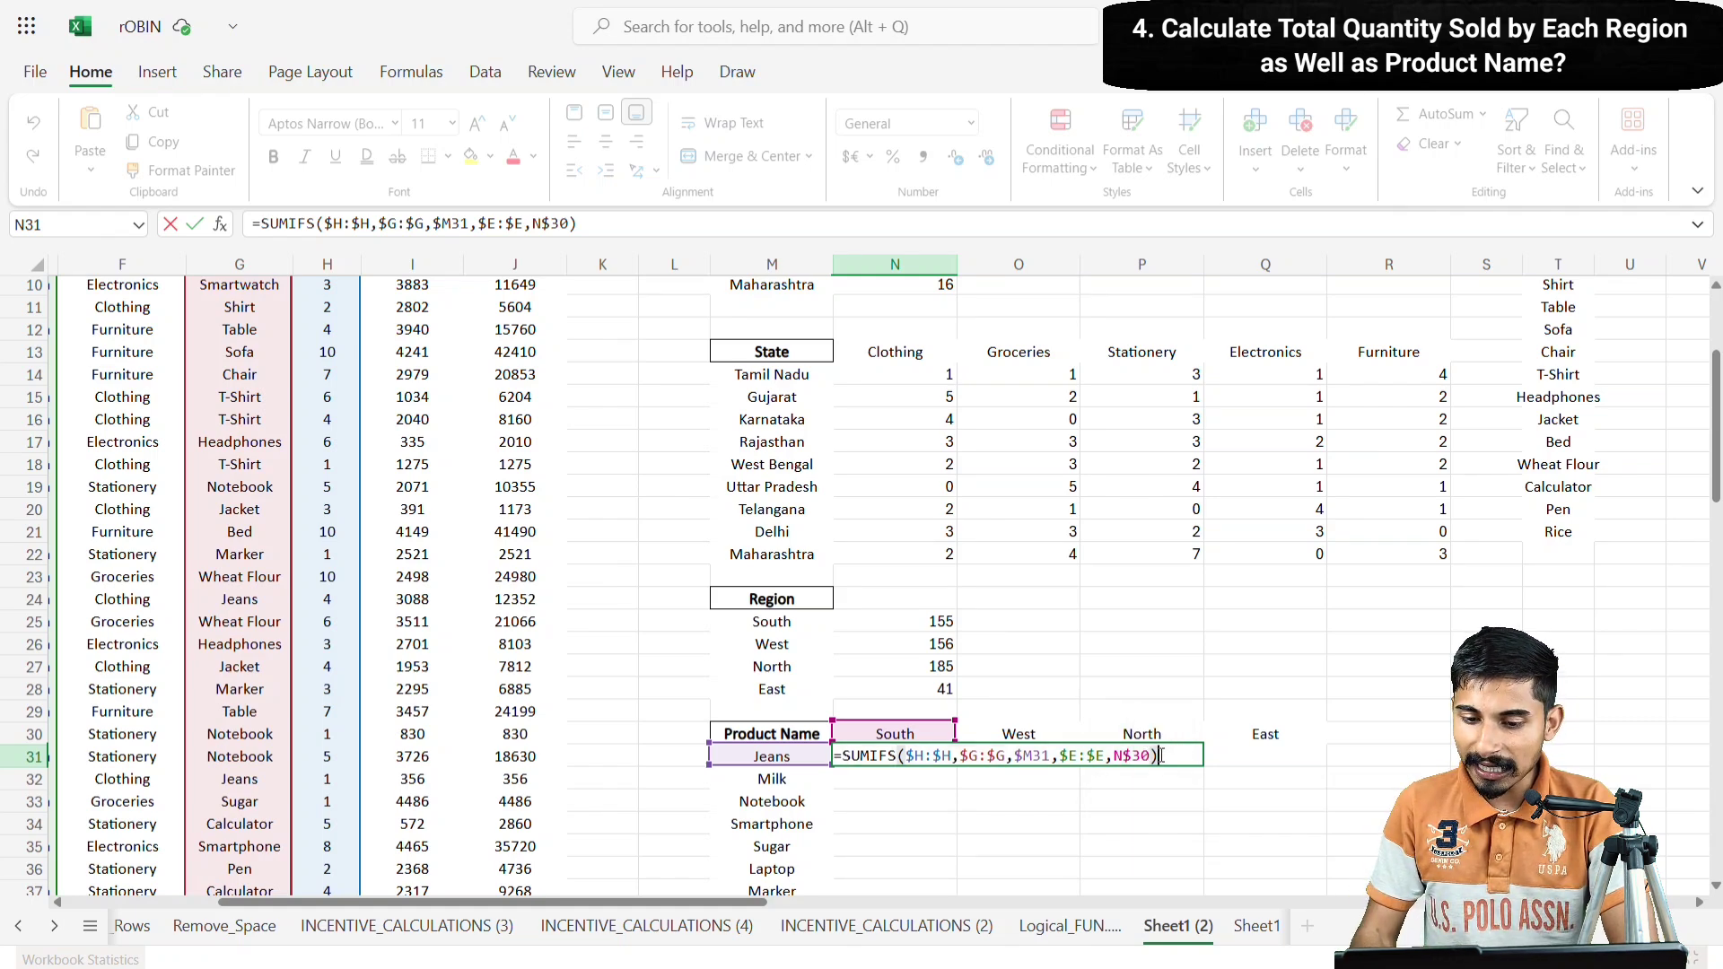
pyautogui.hotkey('ctrl', 'Return')
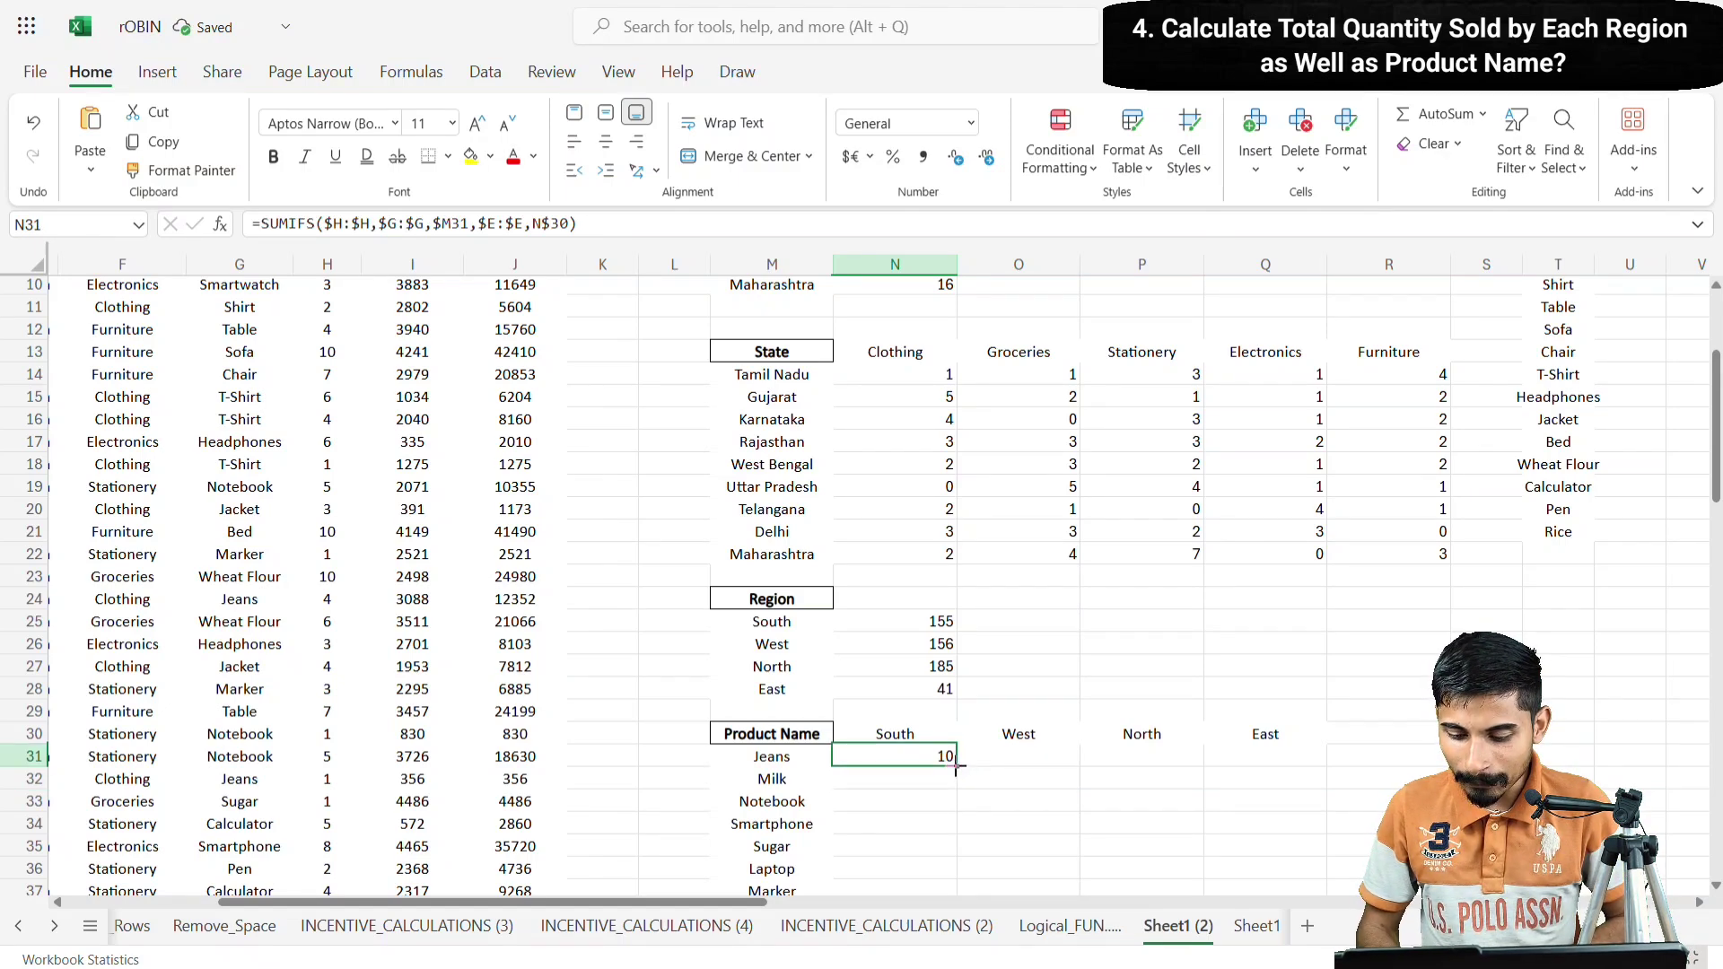
# - Fill the N31 SUMIFS formula down to row 50 and across to column Q, covering every product and region in N31:Q50
pyautogui.doubleClick(956, 765)
pyautogui.scroll(-6, 955, 765)
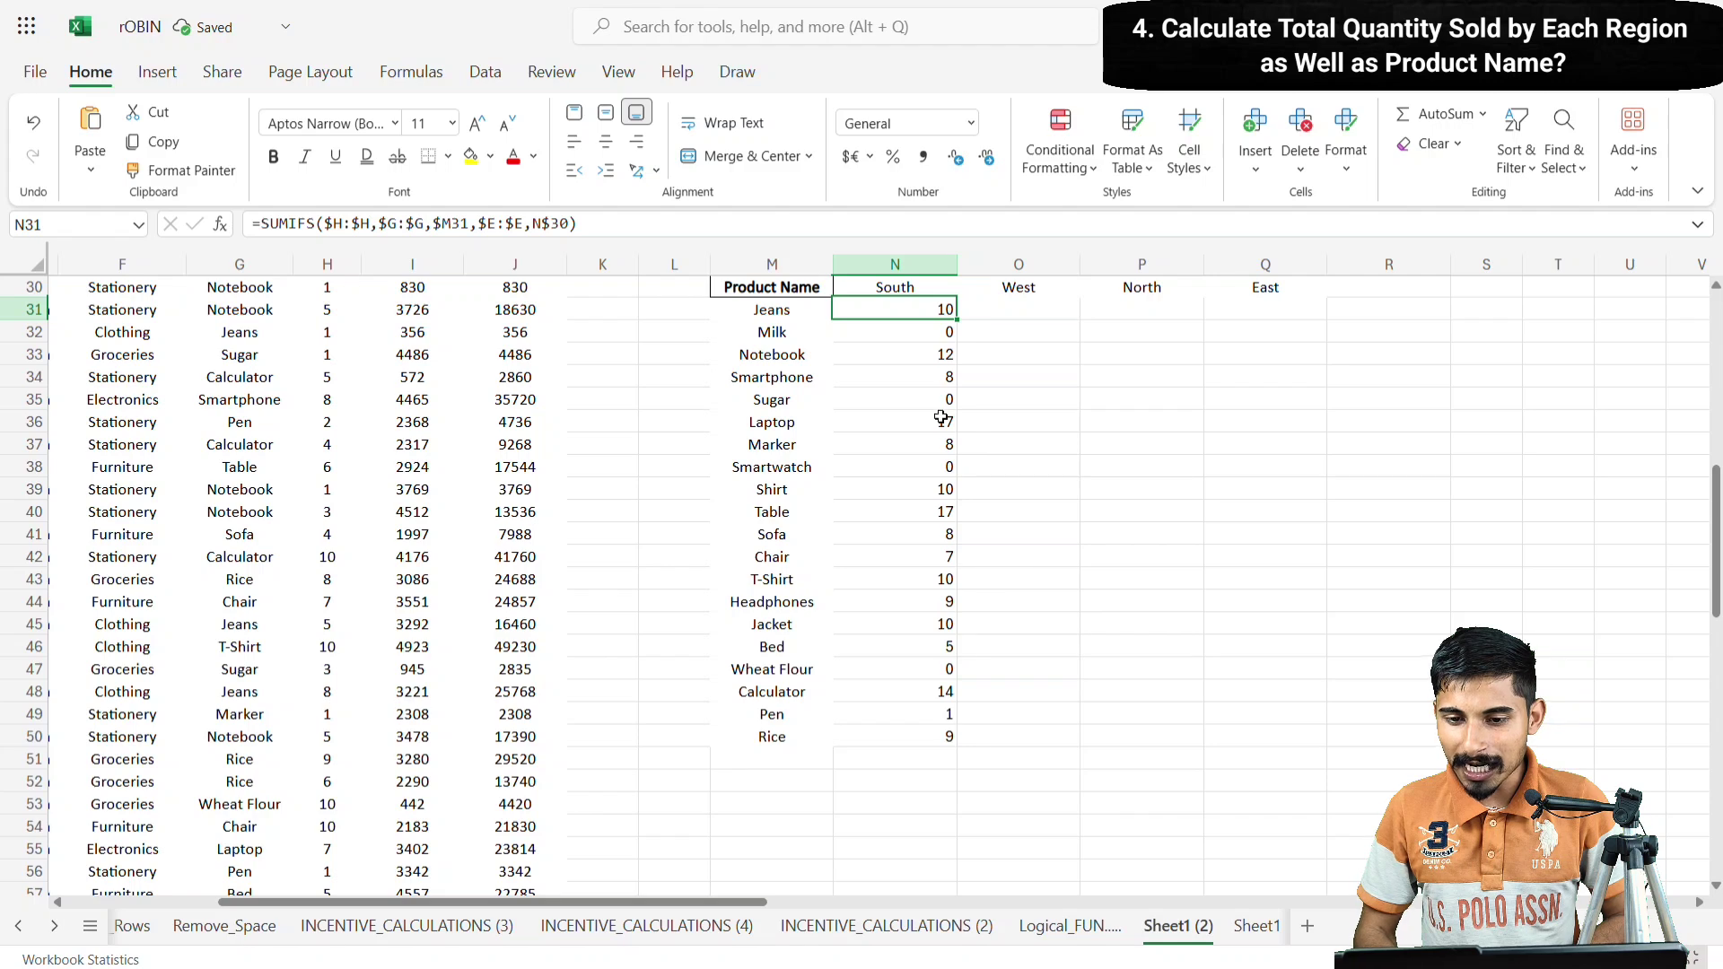
pyautogui.moveTo(943, 310); pyautogui.dragTo(1274, 738)
pyautogui.hotkey('ctrl', 'r')
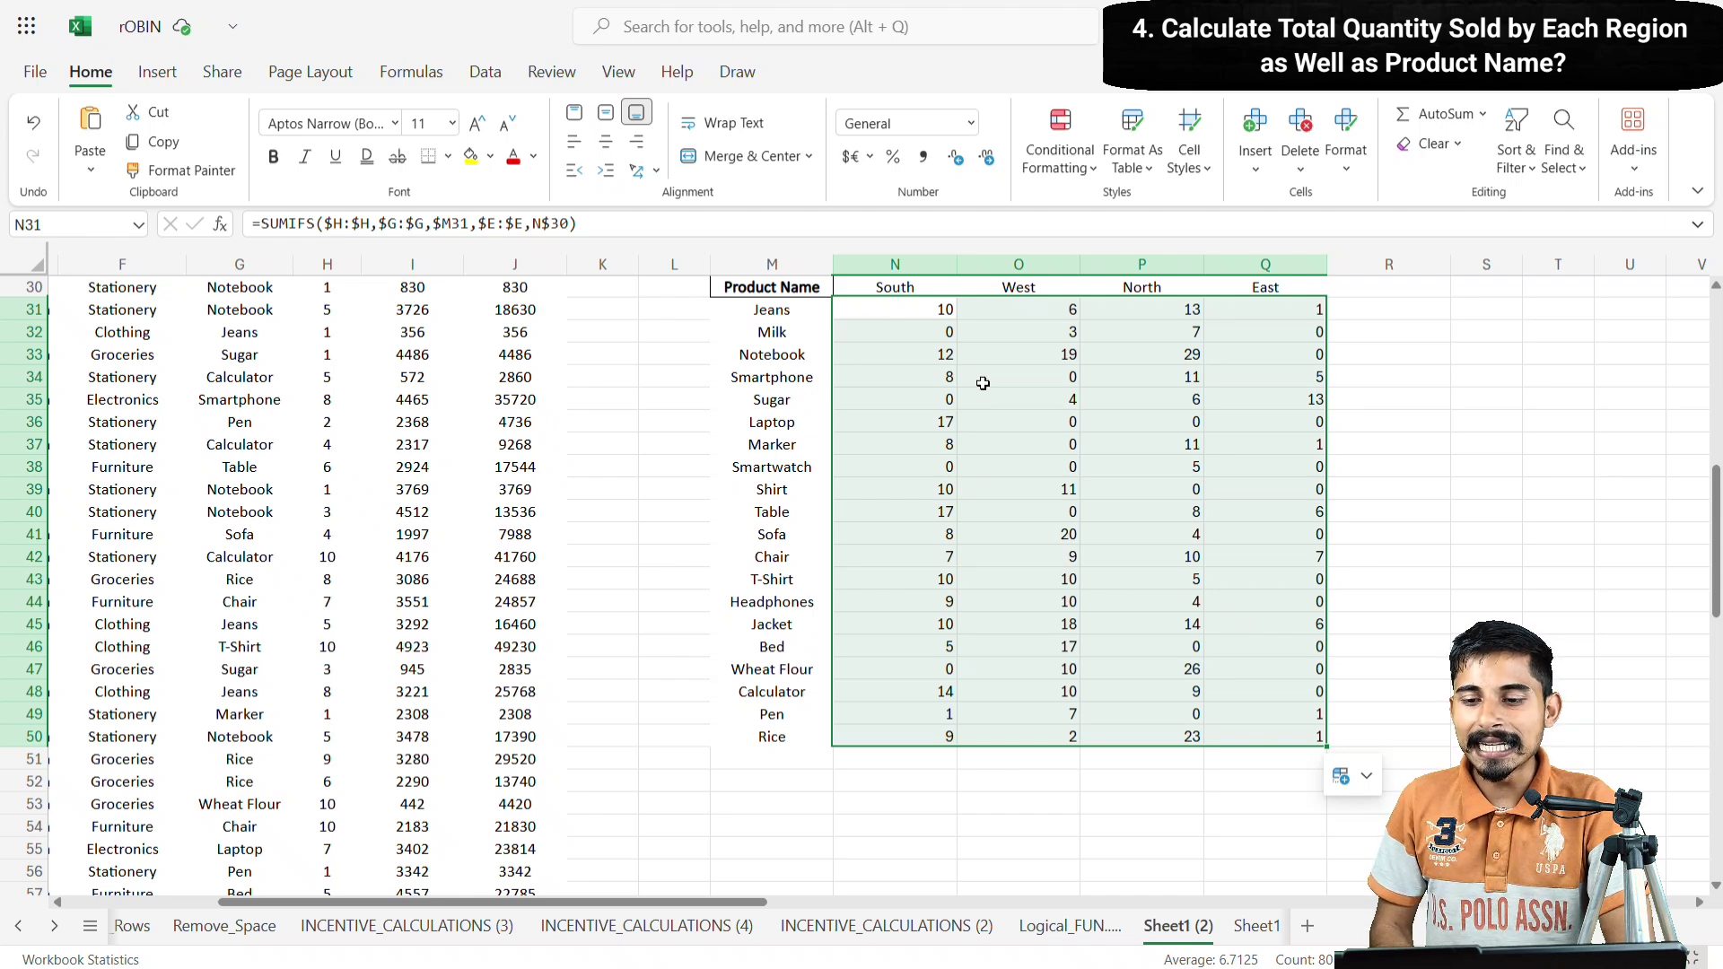
pyautogui.scroll(2, 994, 368)
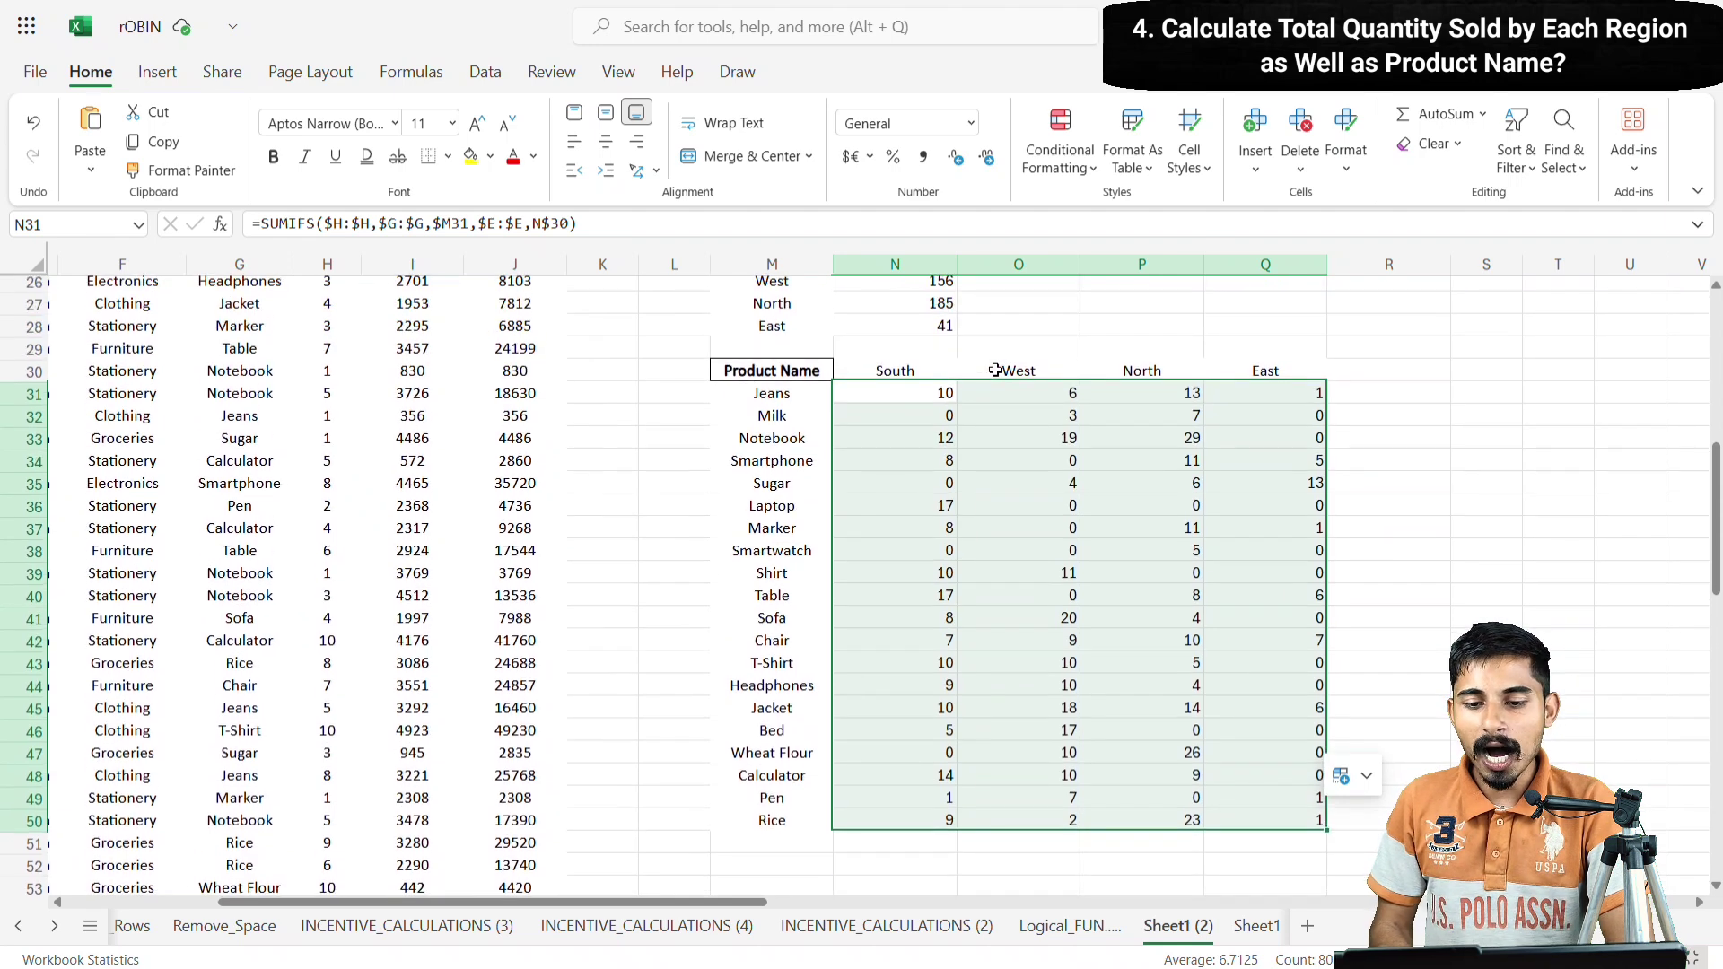